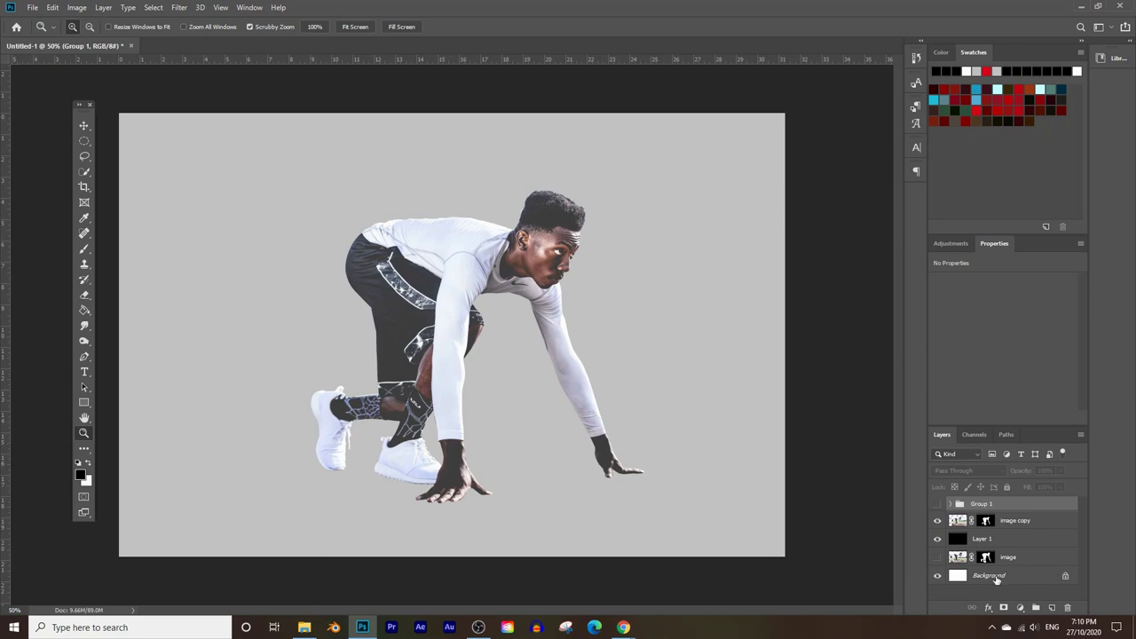
Show the hidden Group 1 above the runner cutout.
{"action": "left_click", "coordinate": [938, 505]}
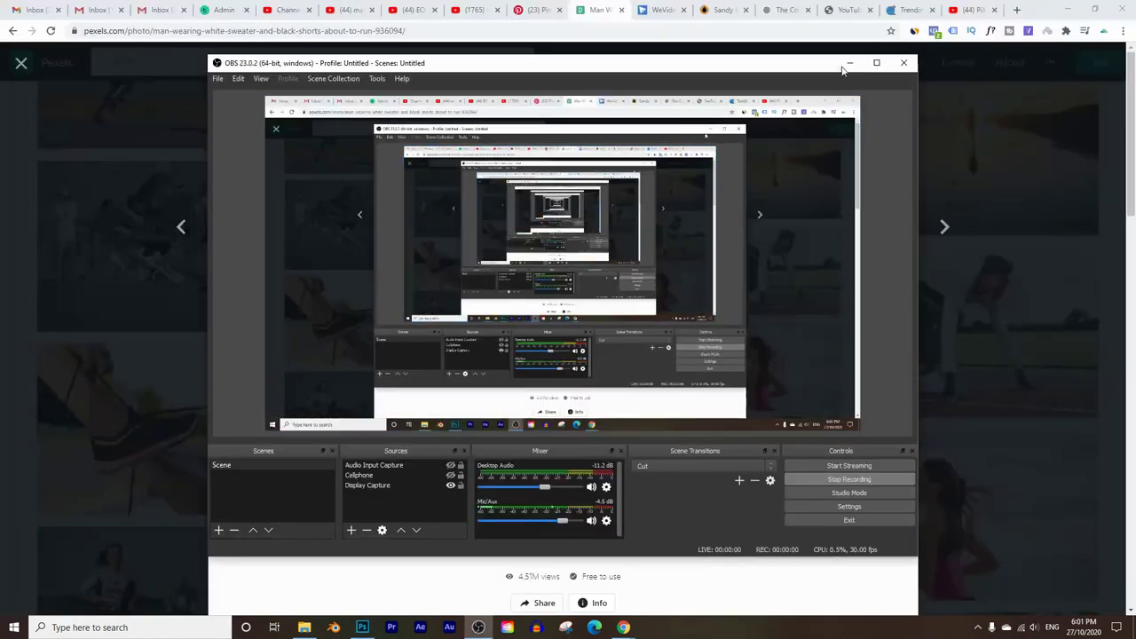
Copy the sprinter photo from the Pexels page and switch to Photoshop.
{"action": "left_click", "coordinate": [844, 62]}
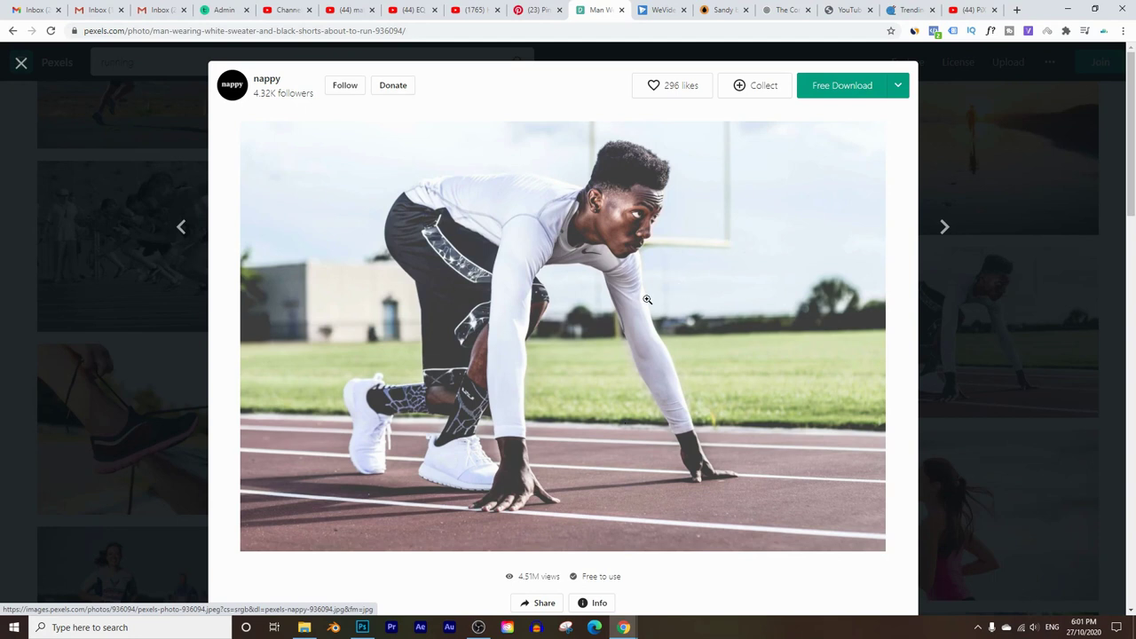
{"action": "right_click", "coordinate": [560, 305]}
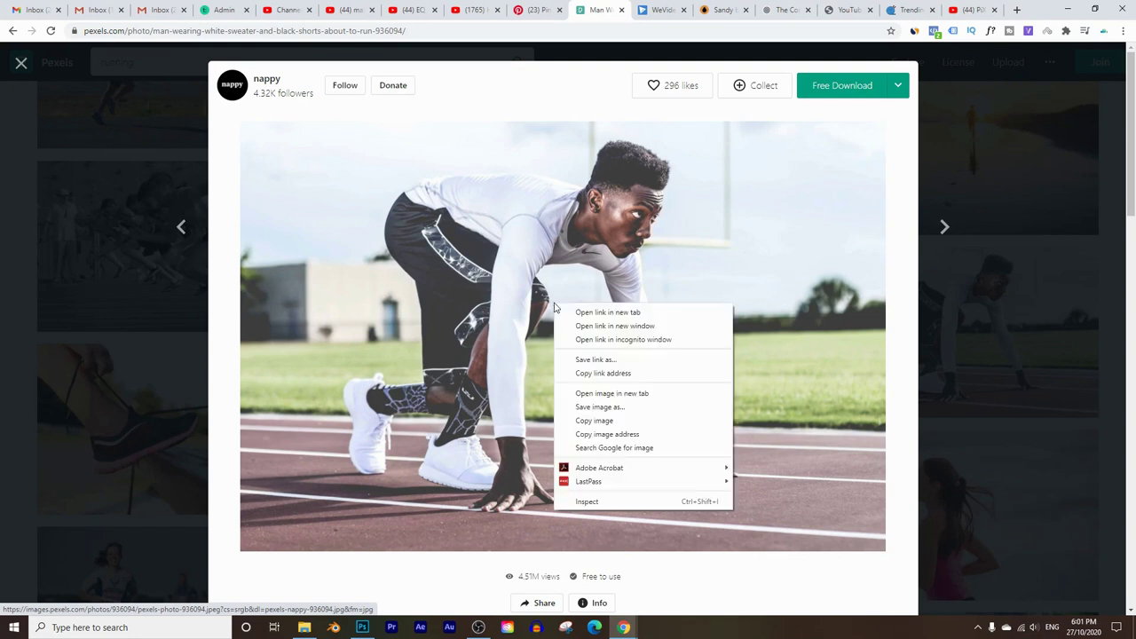
{"action": "left_click", "coordinate": [606, 422]}
{"action": "left_click", "coordinate": [363, 628]}
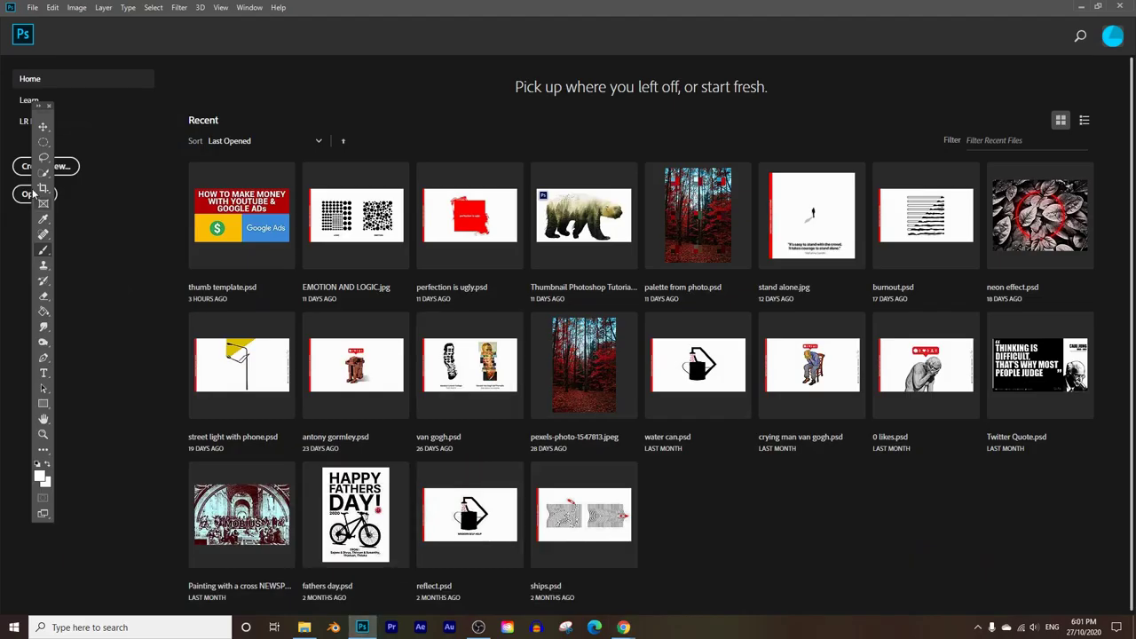
Create a new 2251 x 1500 pixel RGB document at 72 pixels/inch with a white background from the Clipboard preset.
{"action": "left_click_drag", "start_coordinate": [37, 108], "coordinate": [121, 112]}
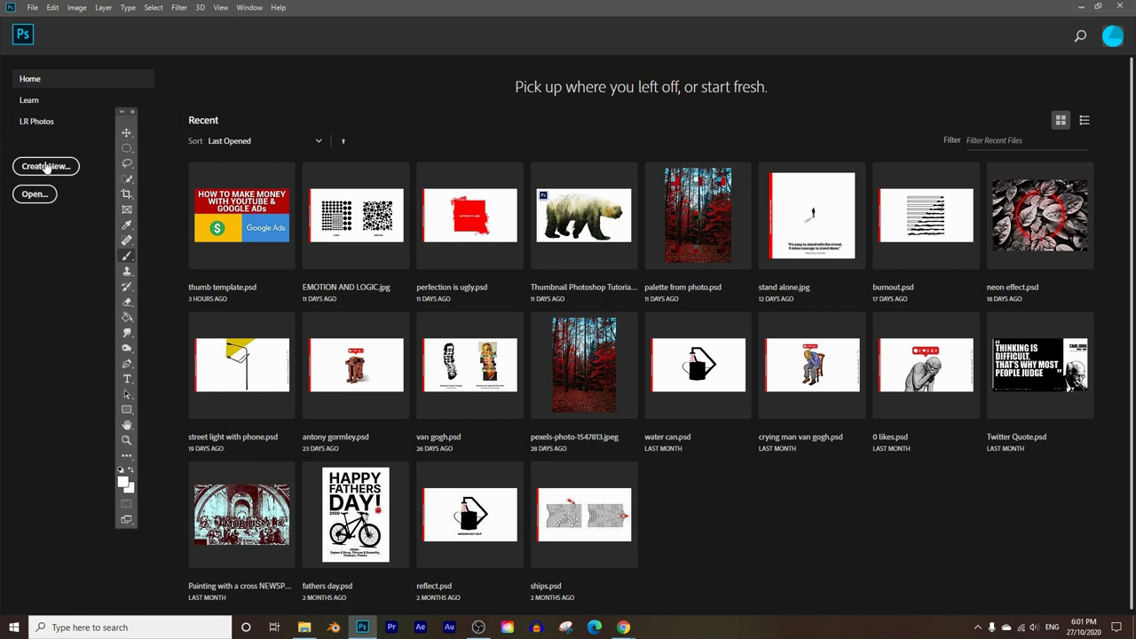
{"action": "left_click", "coordinate": [32, 8]}
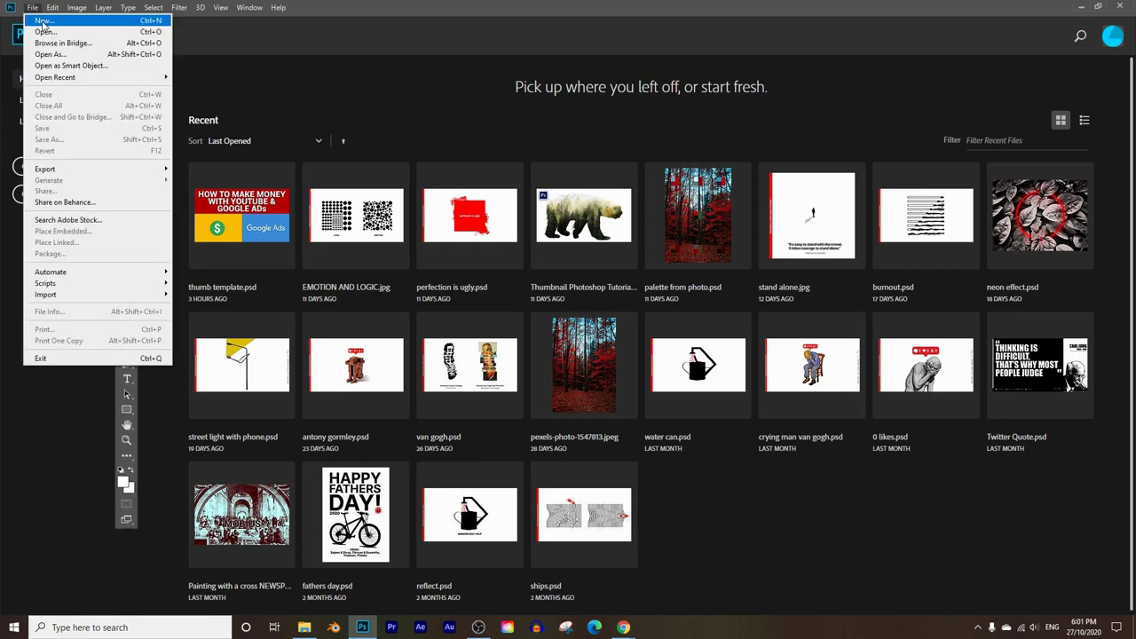
{"action": "left_click", "coordinate": [42, 20]}
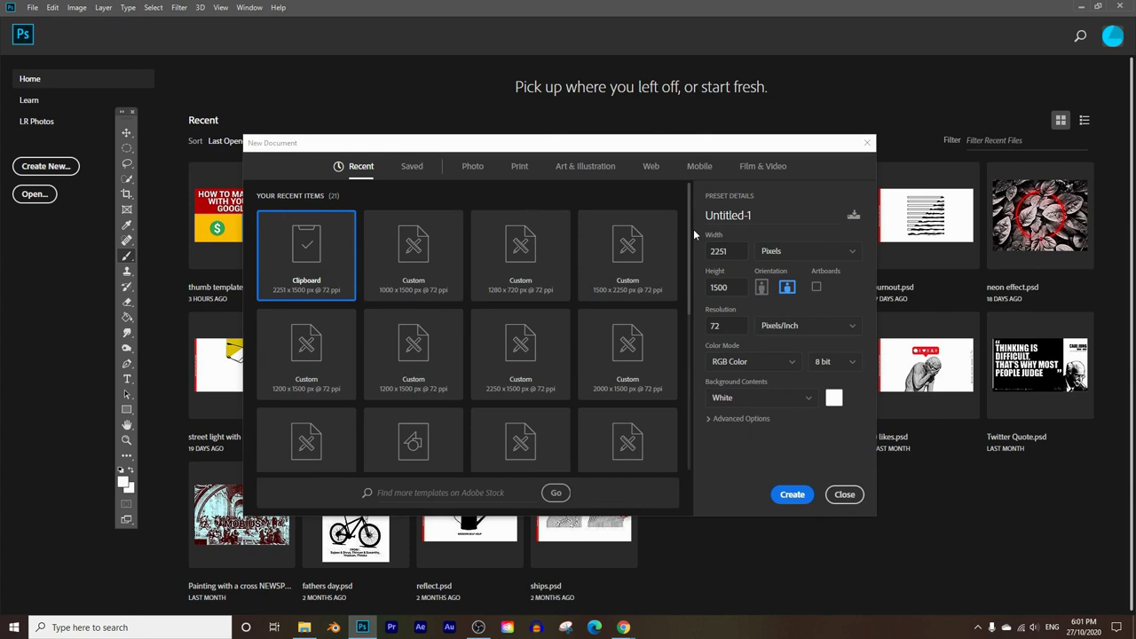
{"action": "double_click", "coordinate": [732, 253]}
{"action": "key", "text": "Tab"}
{"action": "left_click", "coordinate": [810, 259]}
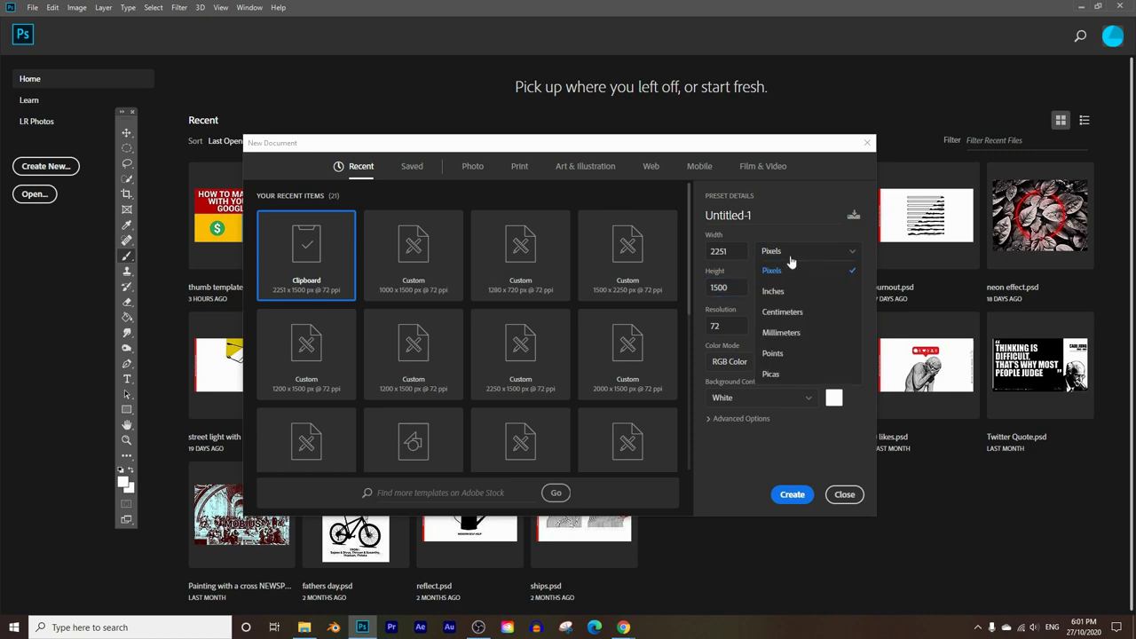
{"action": "left_click", "coordinate": [743, 306]}
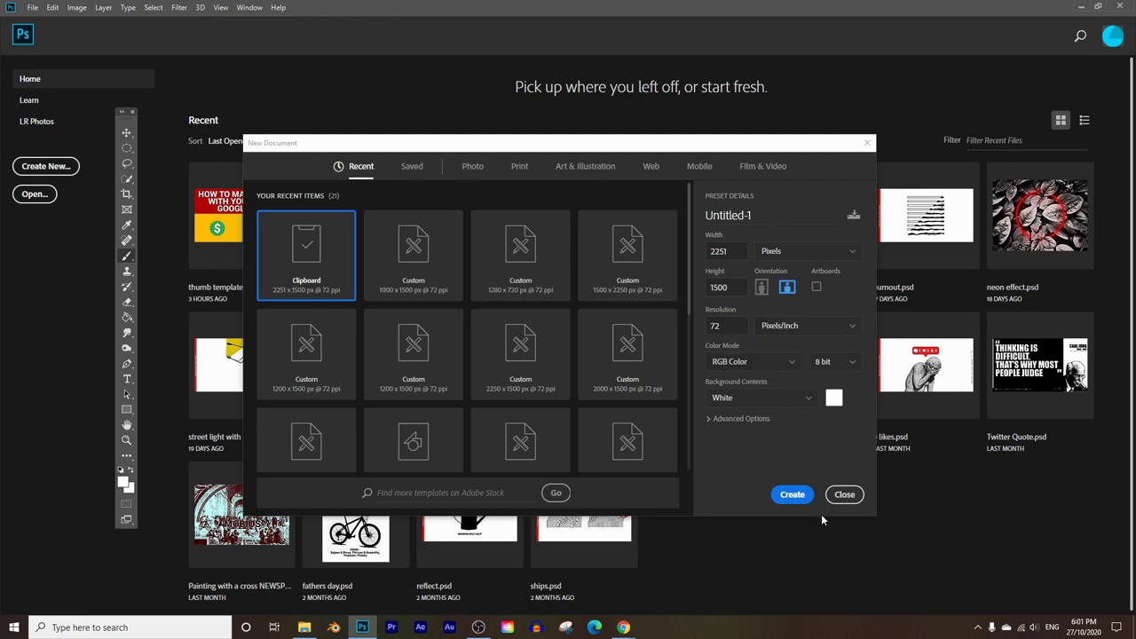
{"action": "left_click", "coordinate": [792, 498]}
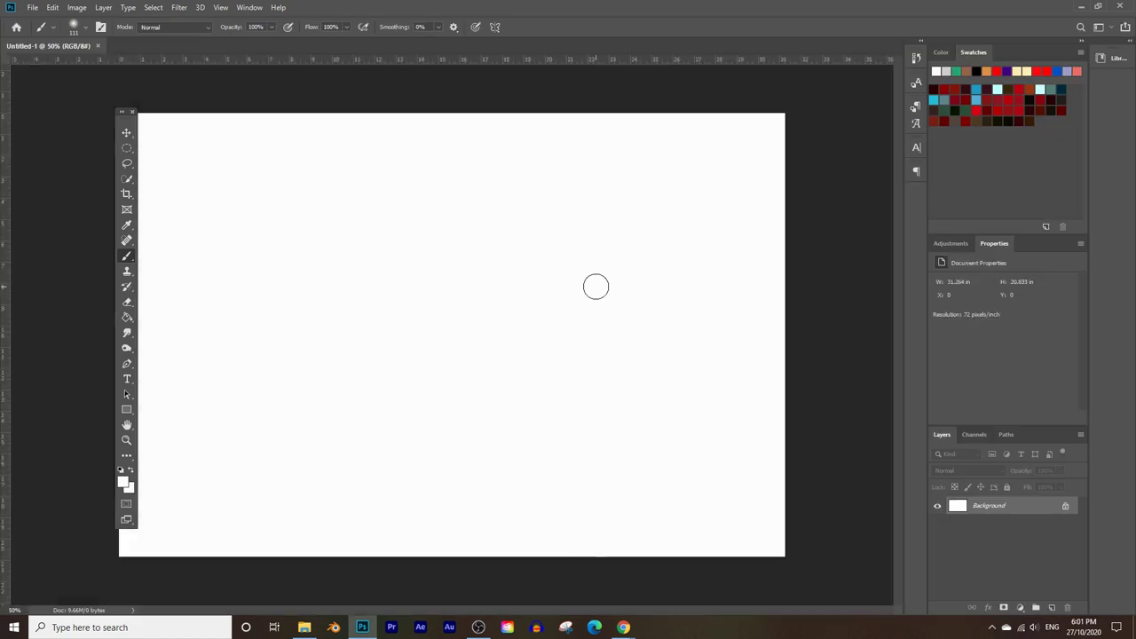
Paste the copied sprinter photo as a new layer above the background and select that layer.
{"action": "left_click_drag", "start_coordinate": [125, 112], "coordinate": [82, 105]}
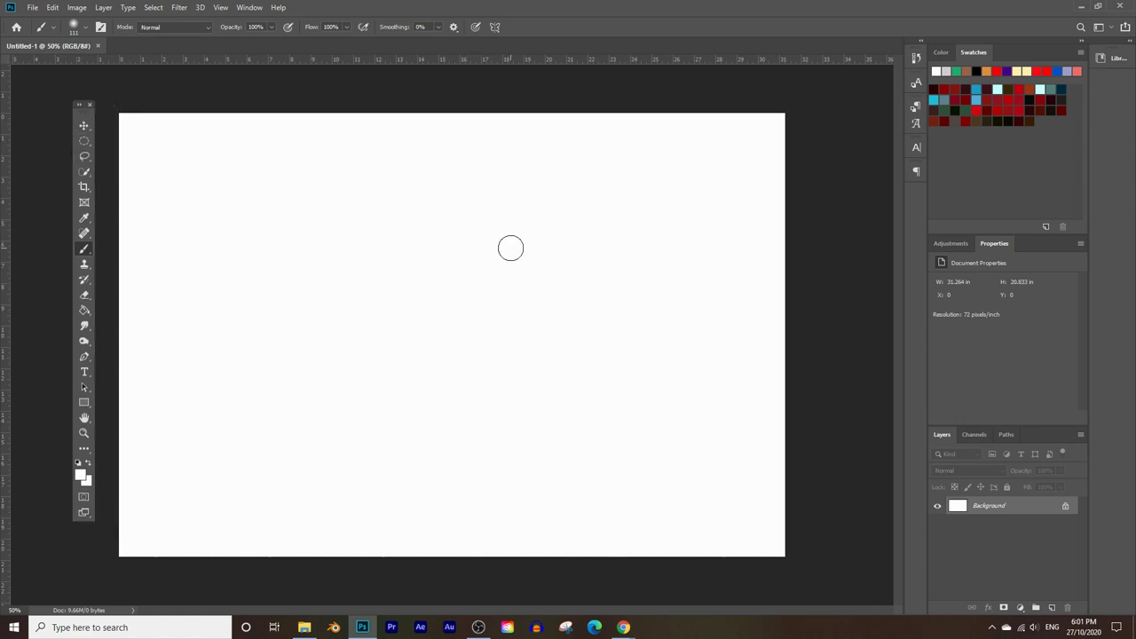
{"action": "left_click_drag", "start_coordinate": [510, 252], "coordinate": [512, 249]}
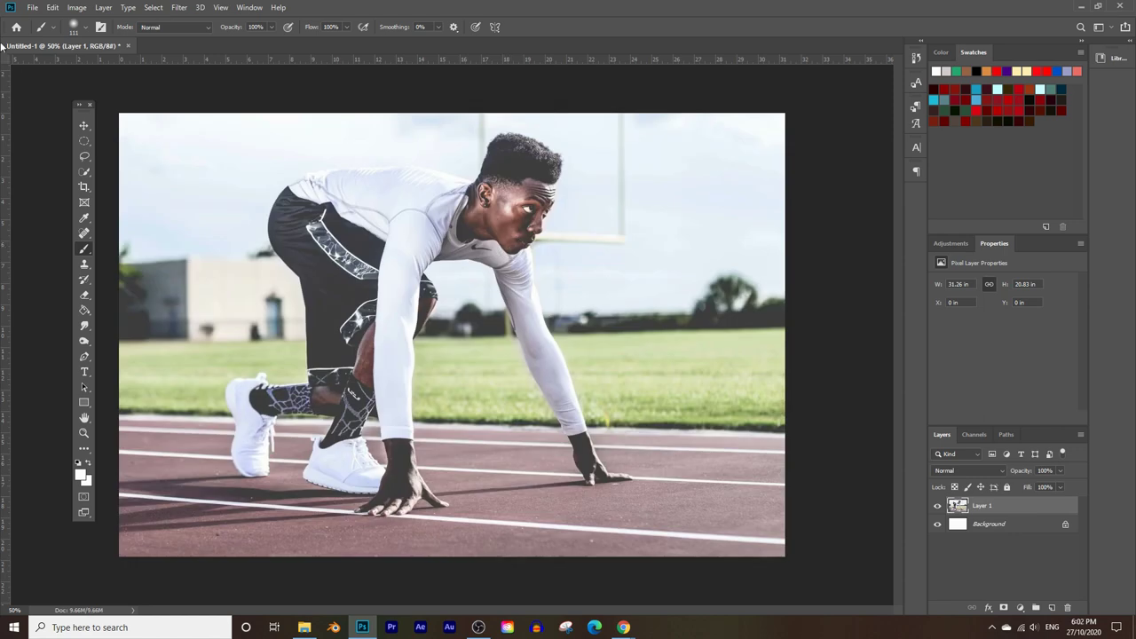
{"action": "left_click", "coordinate": [54, 8]}
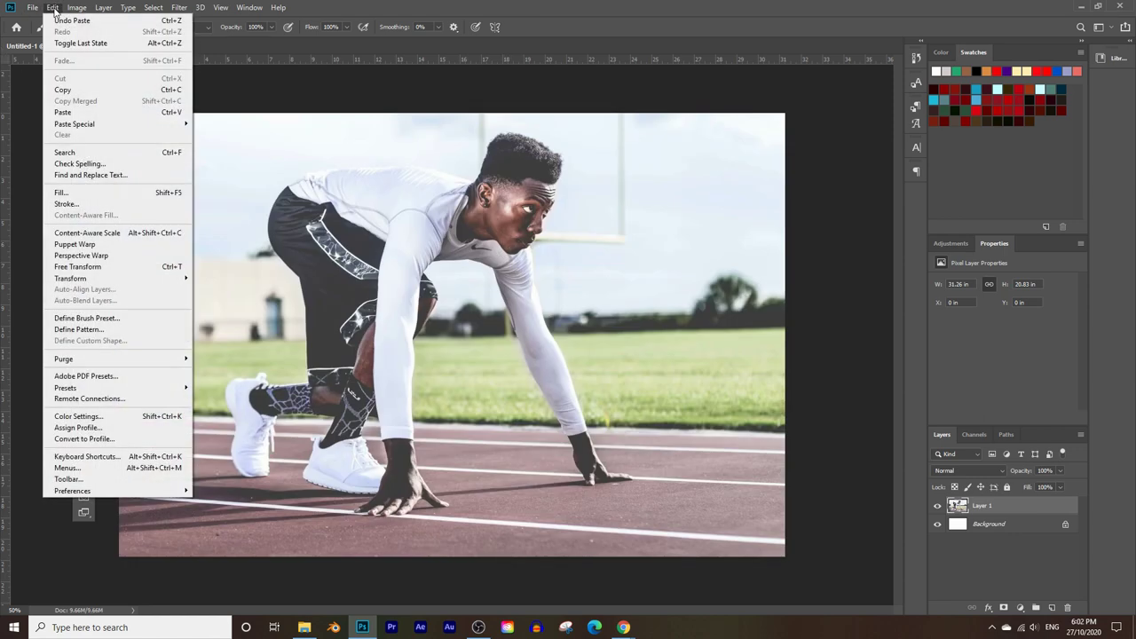
{"action": "left_click", "coordinate": [1016, 529]}
{"action": "left_click", "coordinate": [1006, 508]}
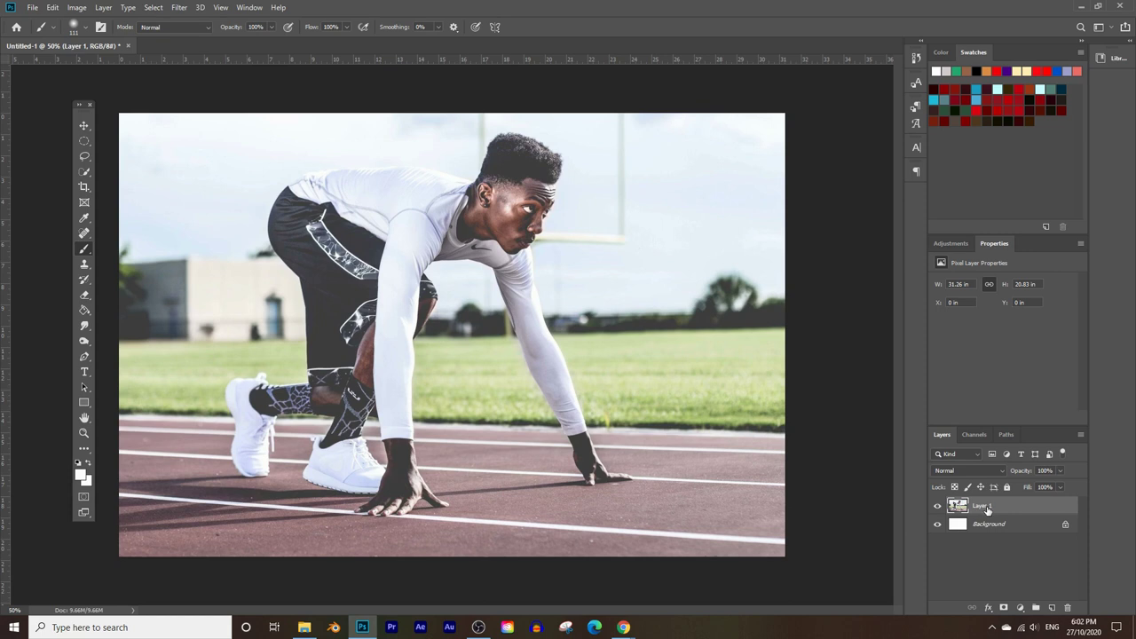
{"action": "left_click", "coordinate": [256, 8]}
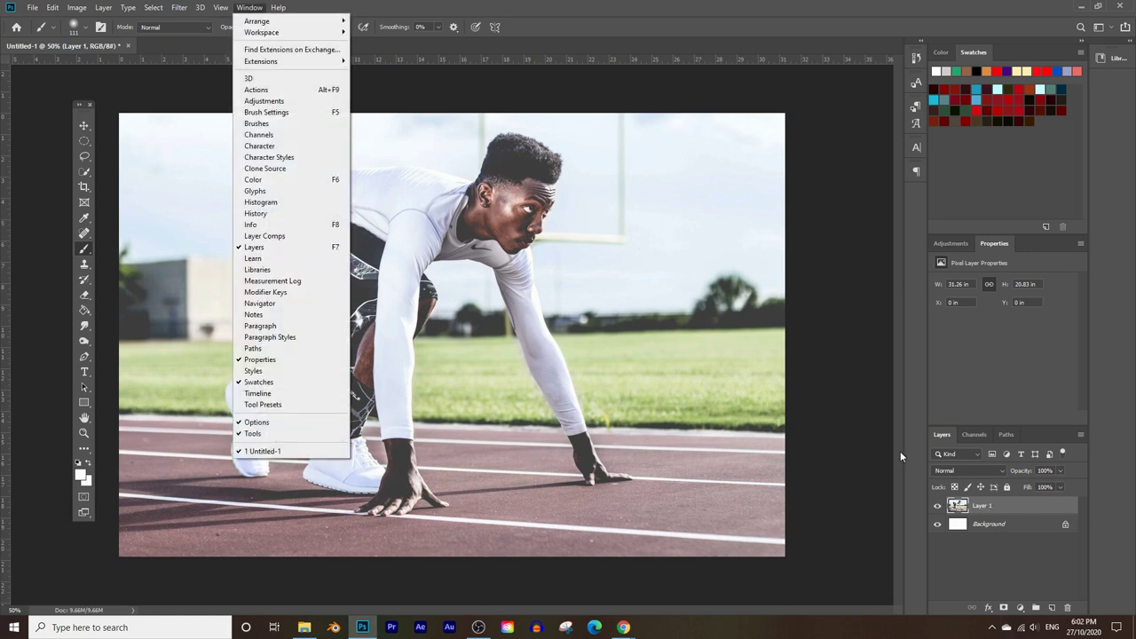
{"action": "left_click", "coordinate": [984, 509]}
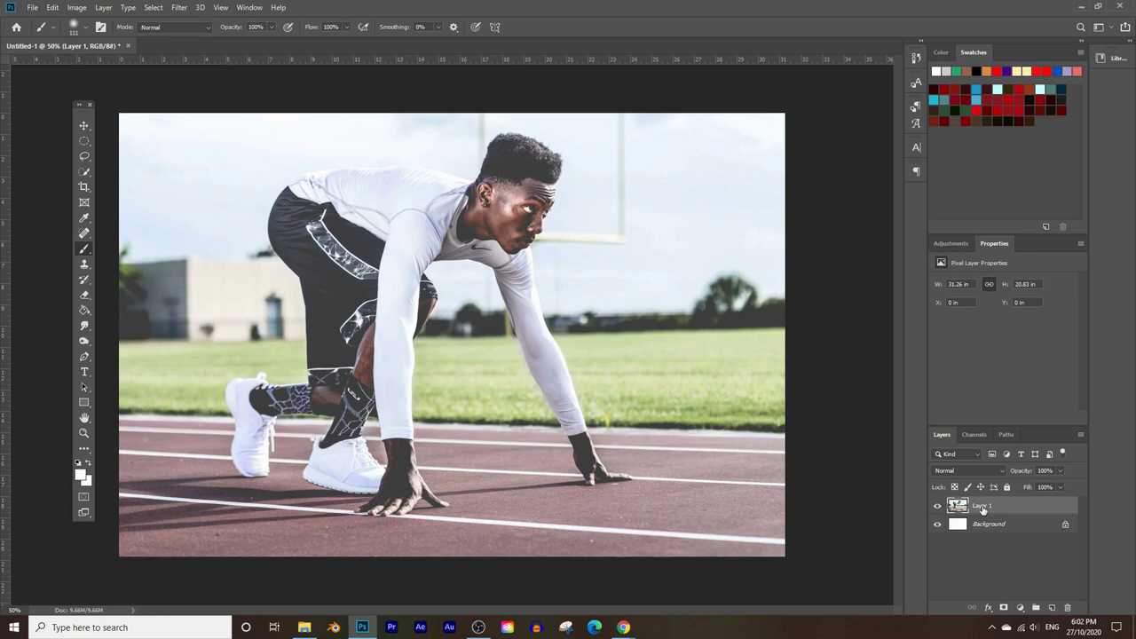
Try selecting the runner automatically with Select Subject, check the selection edges around the arms, and deselect.
{"action": "left_click", "coordinate": [154, 8]}
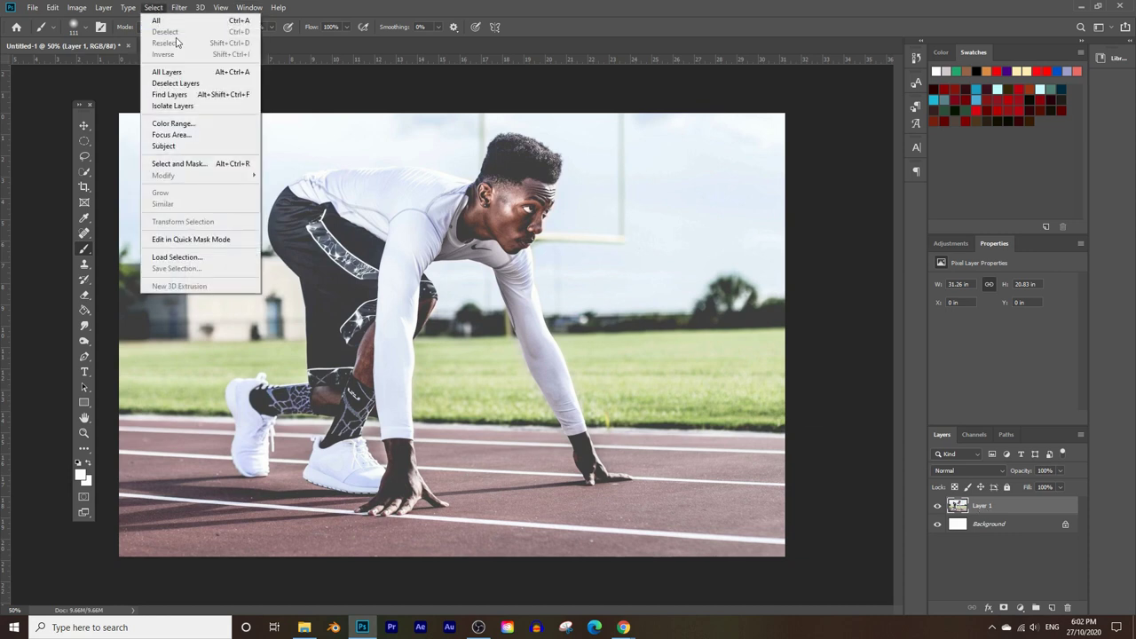
{"action": "left_click", "coordinate": [178, 148]}
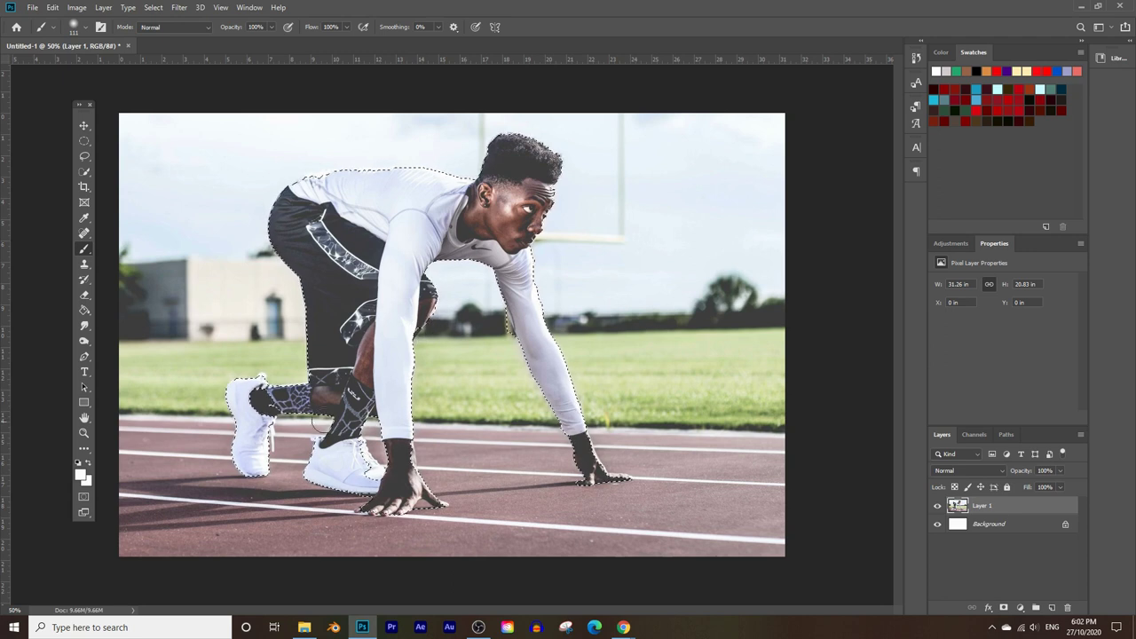
{"action": "key", "text": "z"}
{"action": "left_click", "coordinate": [362, 400]}
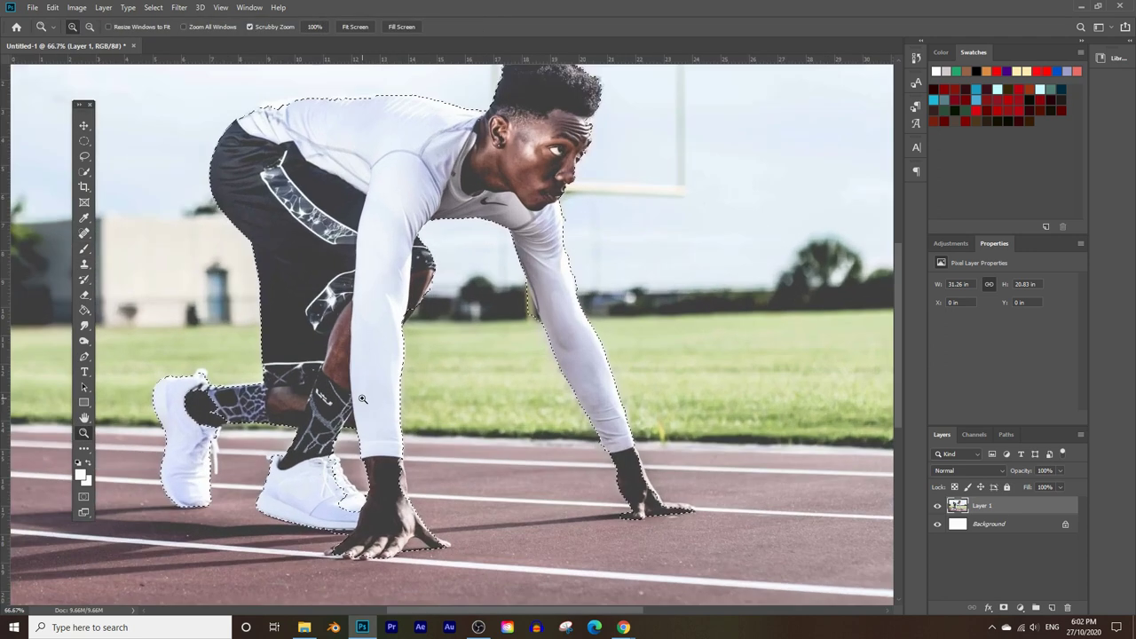
{"action": "left_click", "coordinate": [362, 399]}
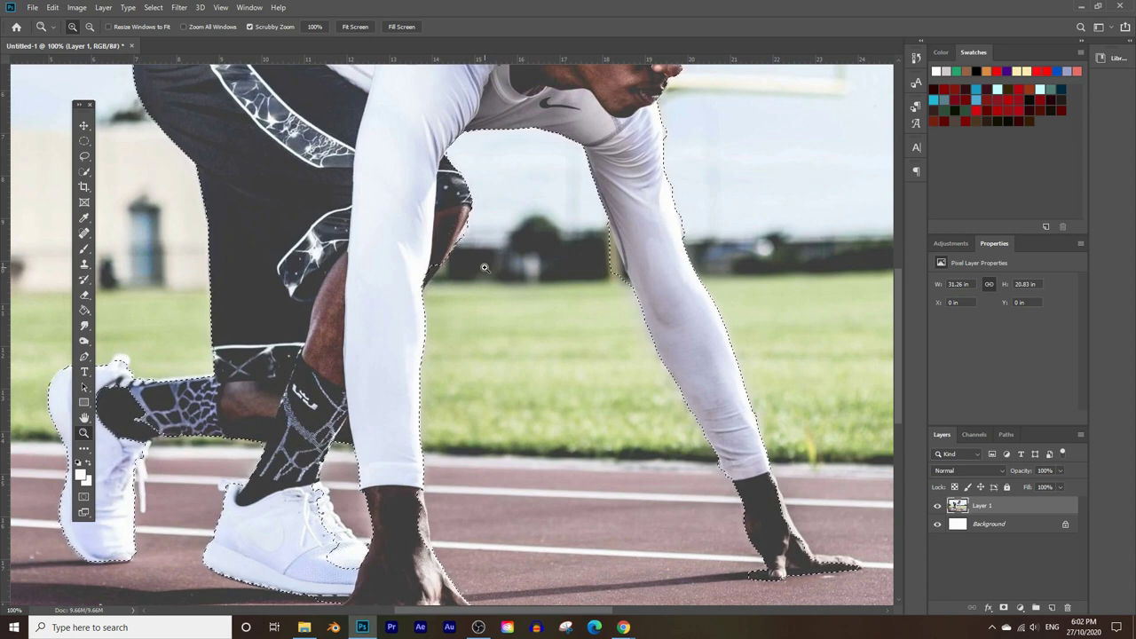
{"action": "scroll", "coordinate": [485, 267], "scroll_direction": "up", "scroll_amount": 5}
{"action": "key", "text": "ctrl+d"}
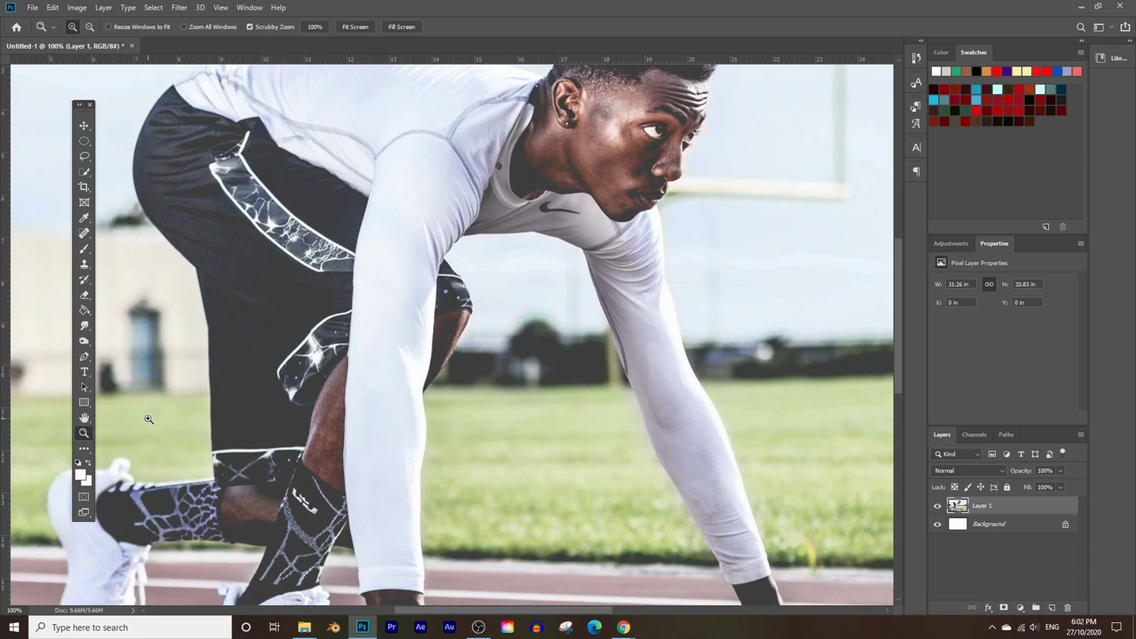
{"action": "left_click", "coordinate": [452, 293], "text": "alt"}
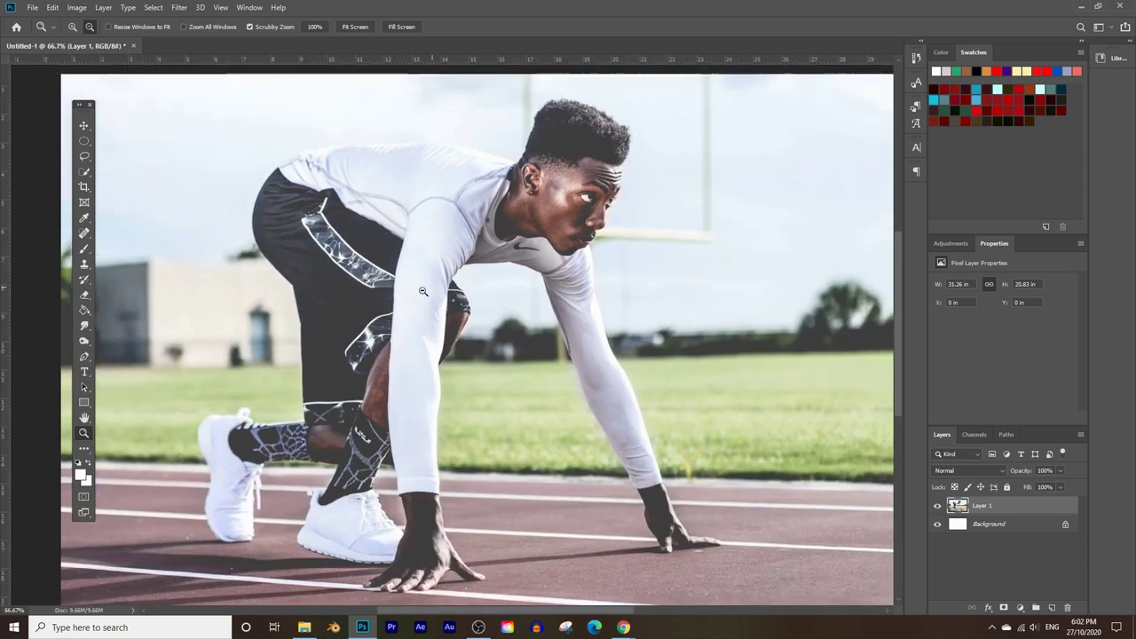
{"action": "left_click", "coordinate": [422, 291], "text": "alt"}
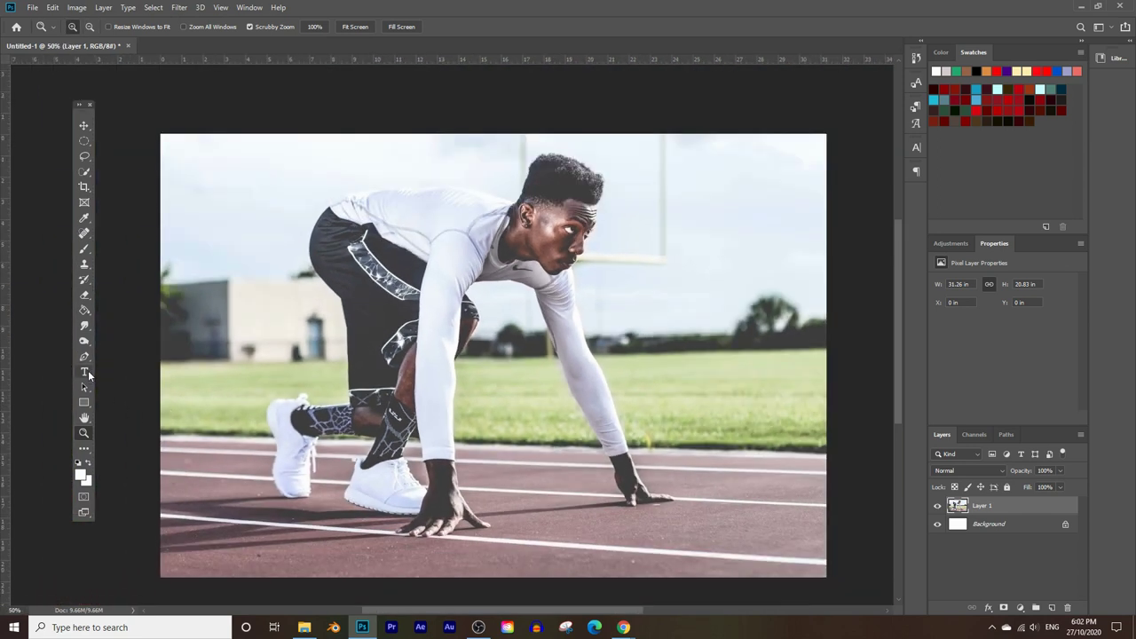
Activate the Pen tool at the runner's rear shoe and set its drawing mode to Path.
{"action": "left_click", "coordinate": [85, 358]}
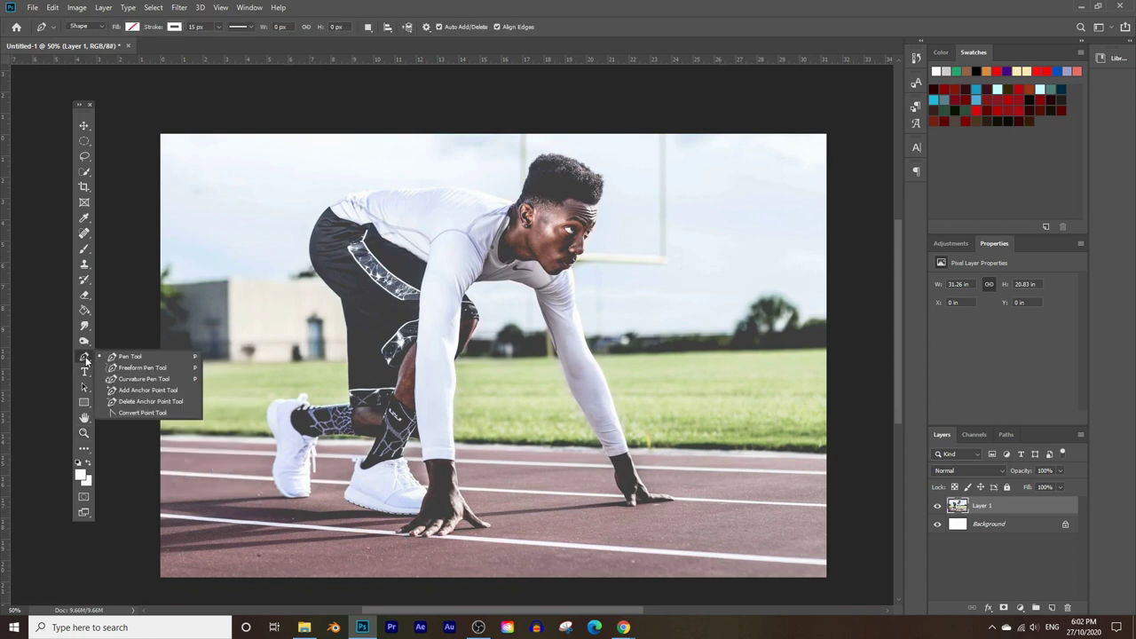
{"action": "left_click", "coordinate": [84, 358]}
{"action": "left_click", "coordinate": [85, 358]}
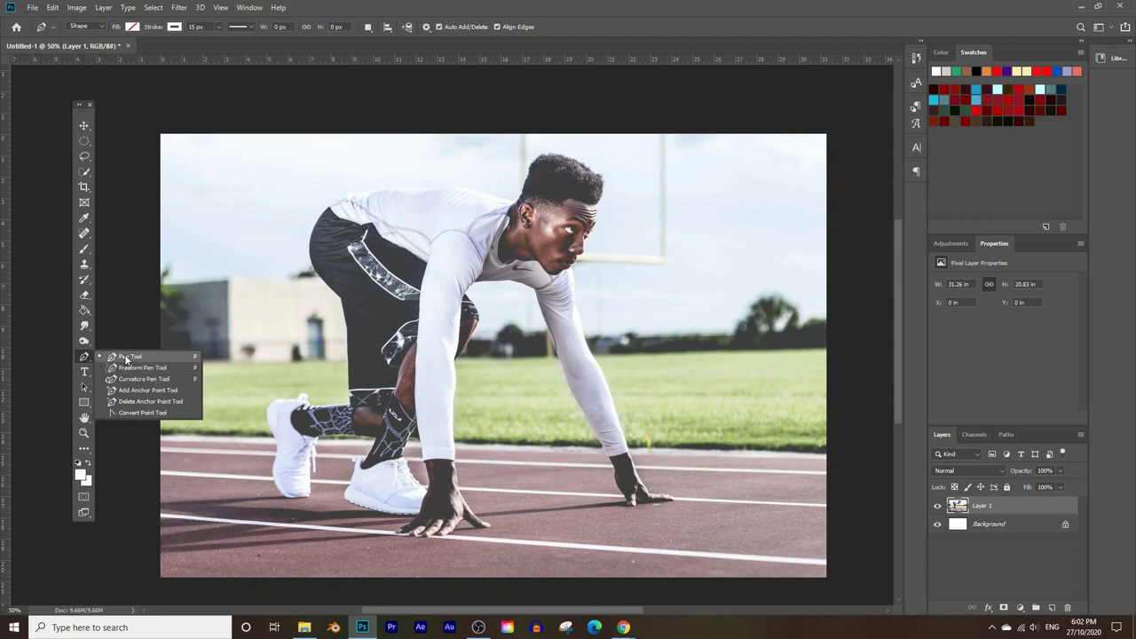
{"action": "left_click", "coordinate": [127, 358]}
{"action": "left_click", "coordinate": [84, 434]}
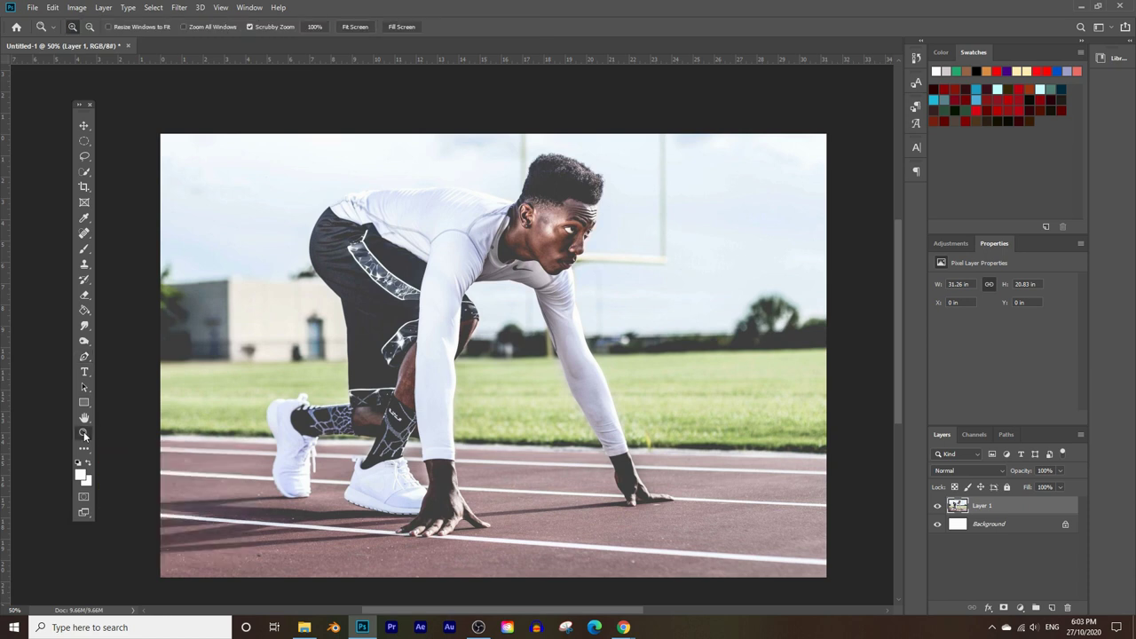
{"action": "left_click", "coordinate": [262, 437]}
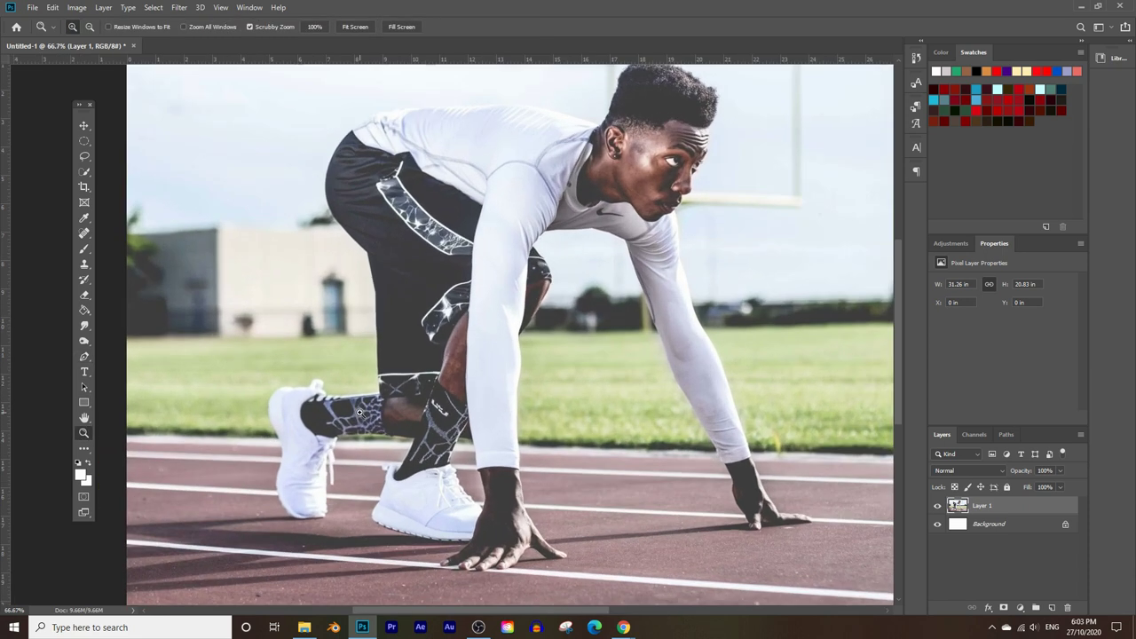
{"action": "left_click", "coordinate": [293, 441]}
{"action": "left_click", "coordinate": [270, 452]}
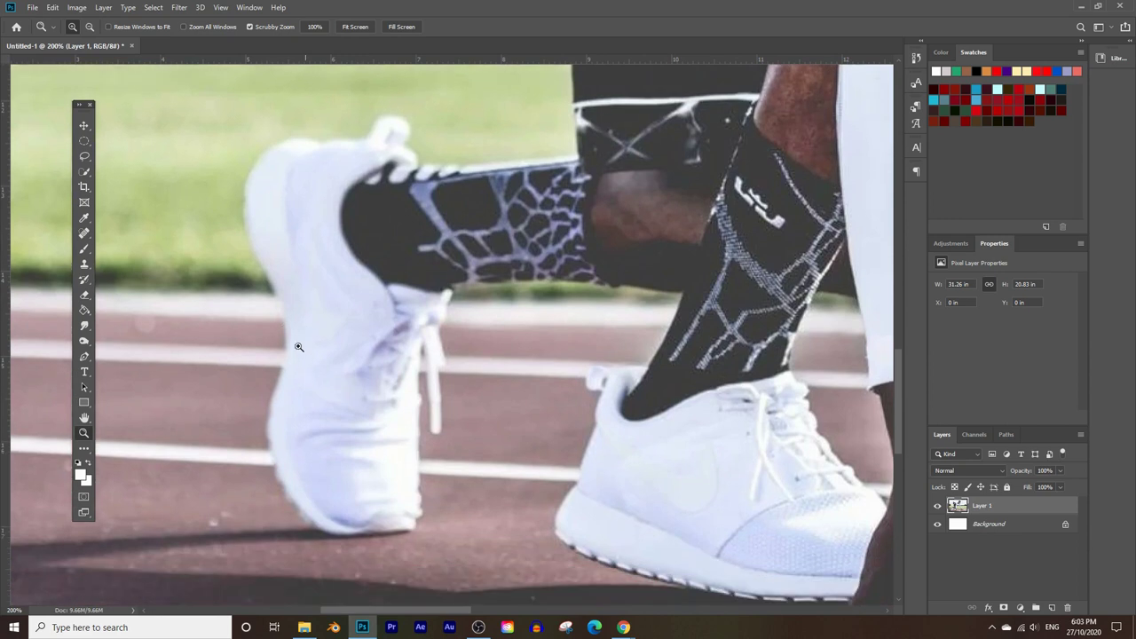
{"action": "left_click", "coordinate": [85, 357]}
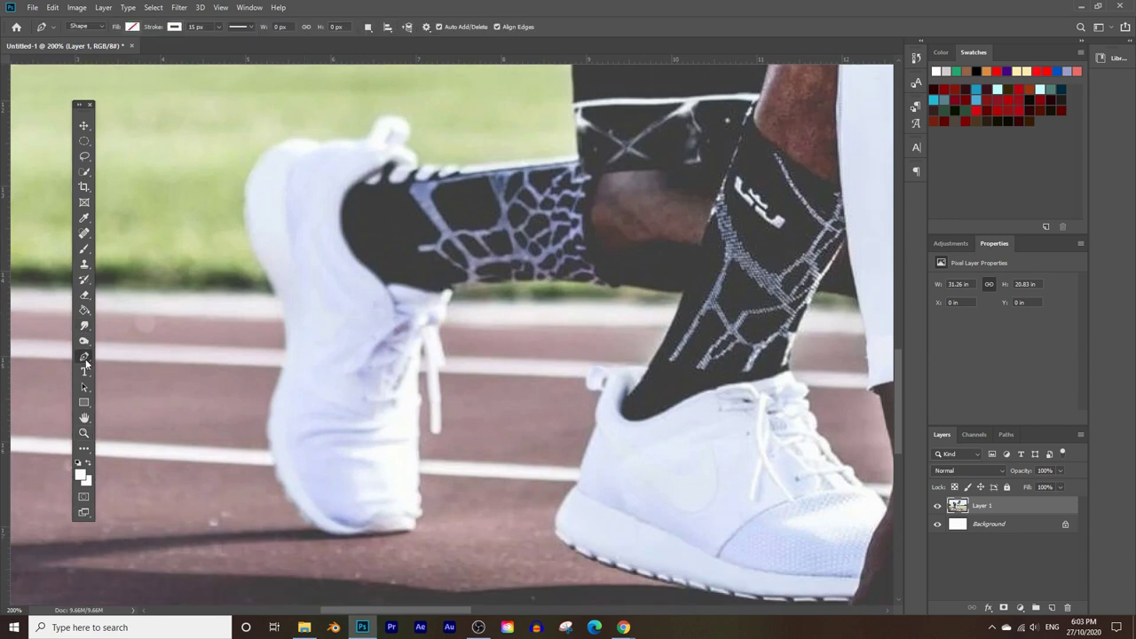
{"action": "left_click", "coordinate": [86, 26]}
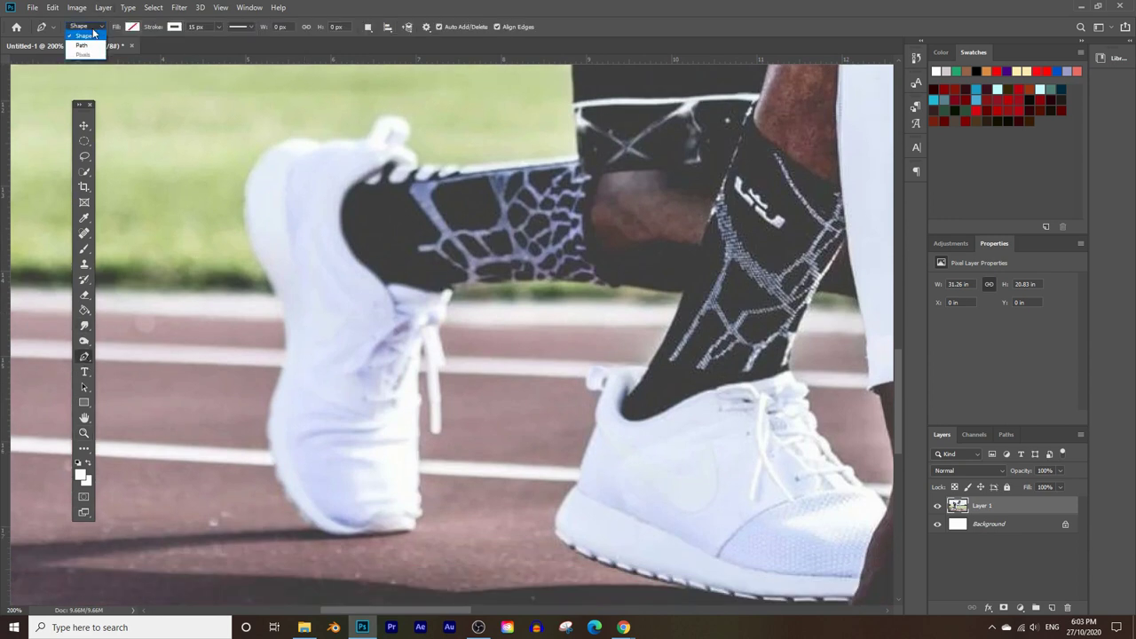
{"action": "left_click", "coordinate": [81, 45]}
{"action": "left_click", "coordinate": [86, 27]}
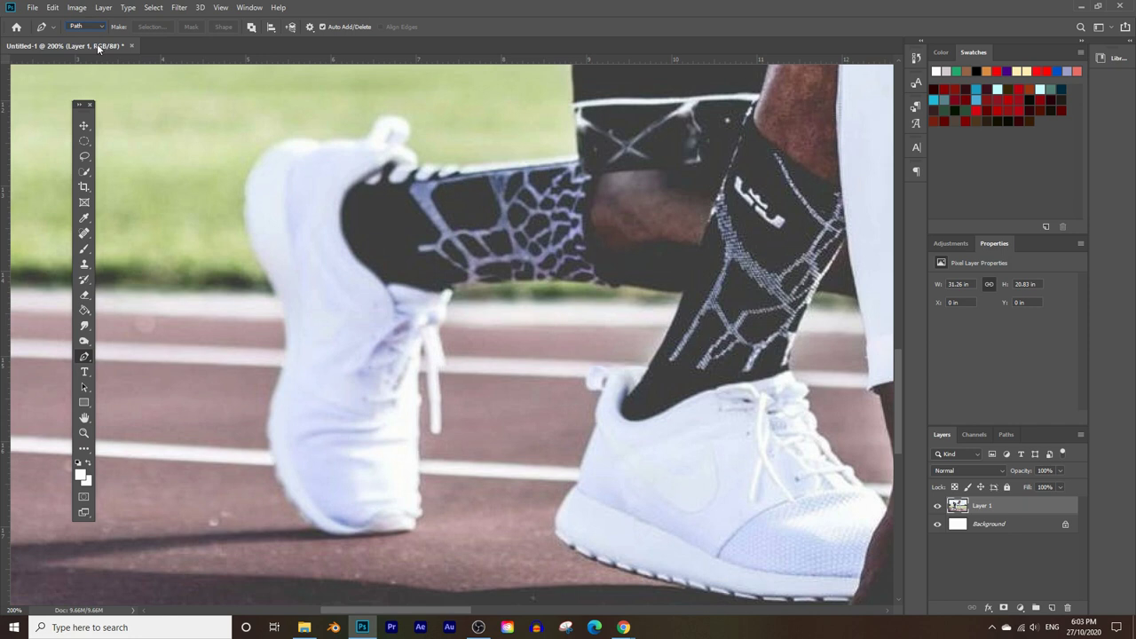
Trace a pen path along the sole edge of the runner's rear shoe, from the toe up to the heel.
{"action": "mouse_move", "coordinate": [322, 533]}
{"action": "left_mouse_down"}
{"action": "mouse_move", "coordinate": [278, 480]}
{"action": "mouse_move", "coordinate": [270, 444]}
{"action": "mouse_move", "coordinate": [286, 350]}
{"action": "left_mouse_up"}
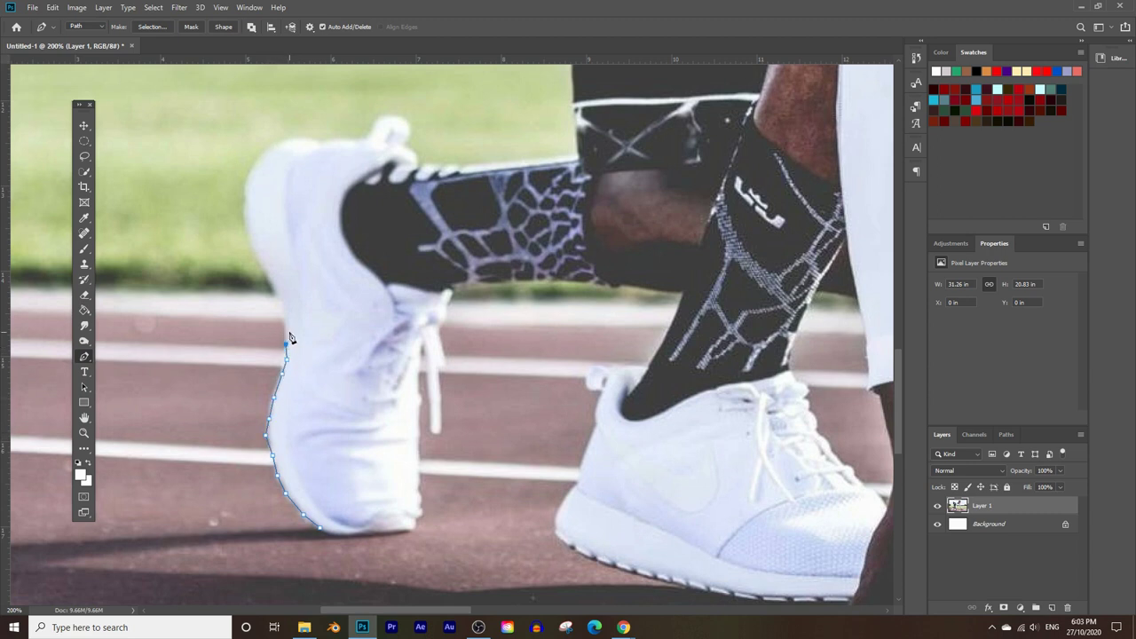
{"action": "left_click_drag", "start_coordinate": [282, 310], "coordinate": [257, 262]}
{"action": "mouse_move", "coordinate": [255, 257]}
{"action": "left_mouse_down"}
{"action": "mouse_move", "coordinate": [242, 206]}
{"action": "mouse_move", "coordinate": [251, 169]}
{"action": "left_mouse_up"}
{"action": "key", "text": "z"}
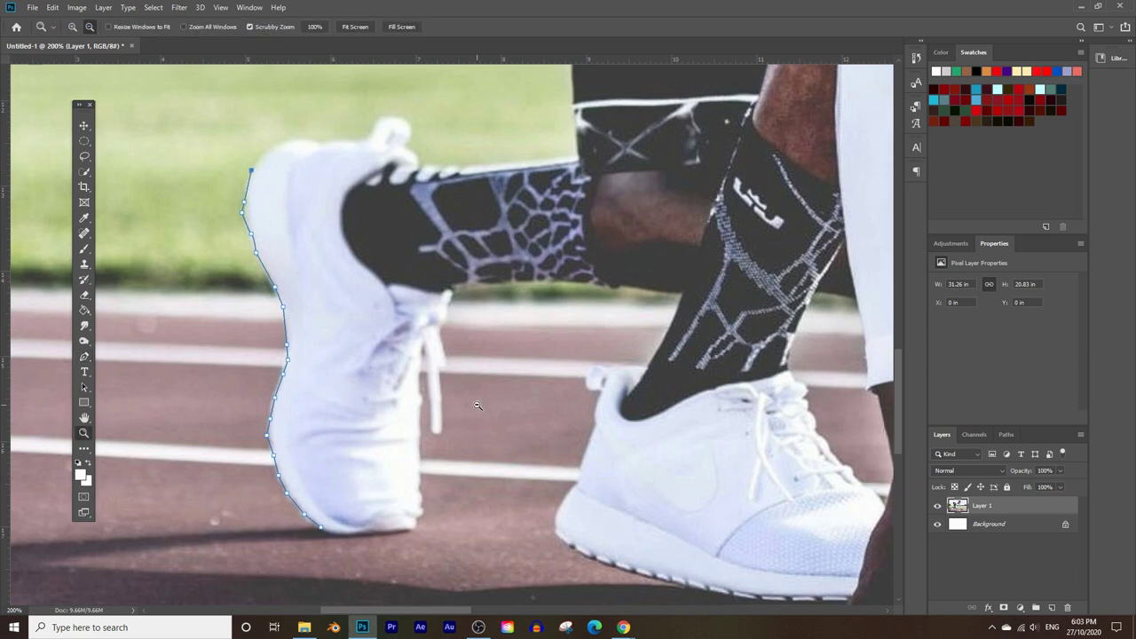
{"action": "left_click", "coordinate": [508, 256], "text": "alt"}
{"action": "left_click", "coordinate": [509, 256], "text": "alt"}
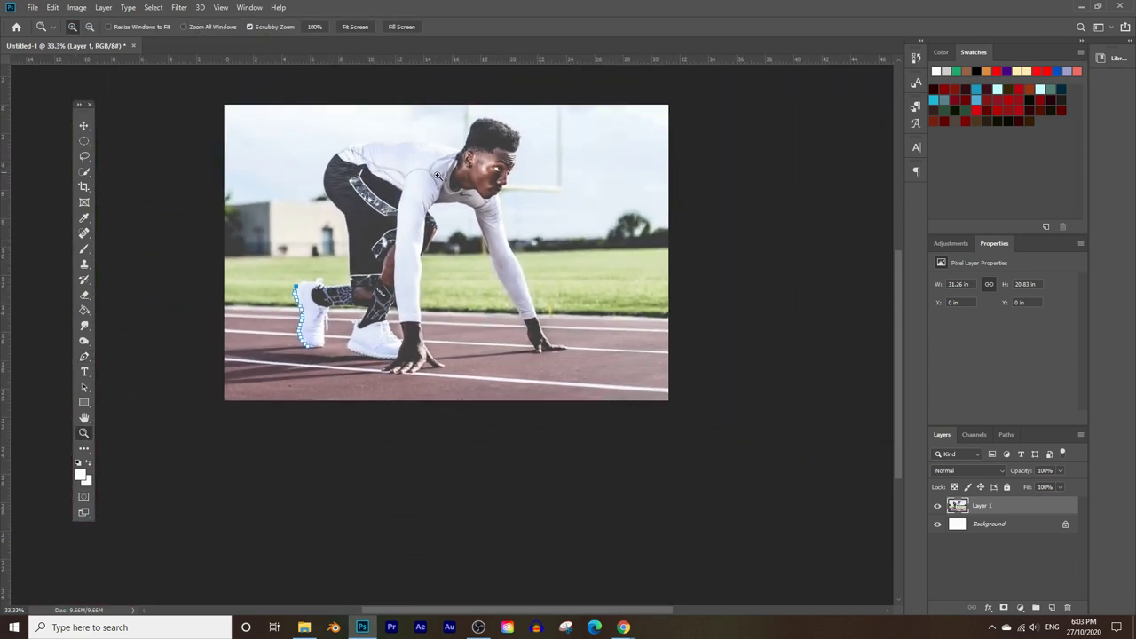
{"action": "left_click", "coordinate": [440, 177]}
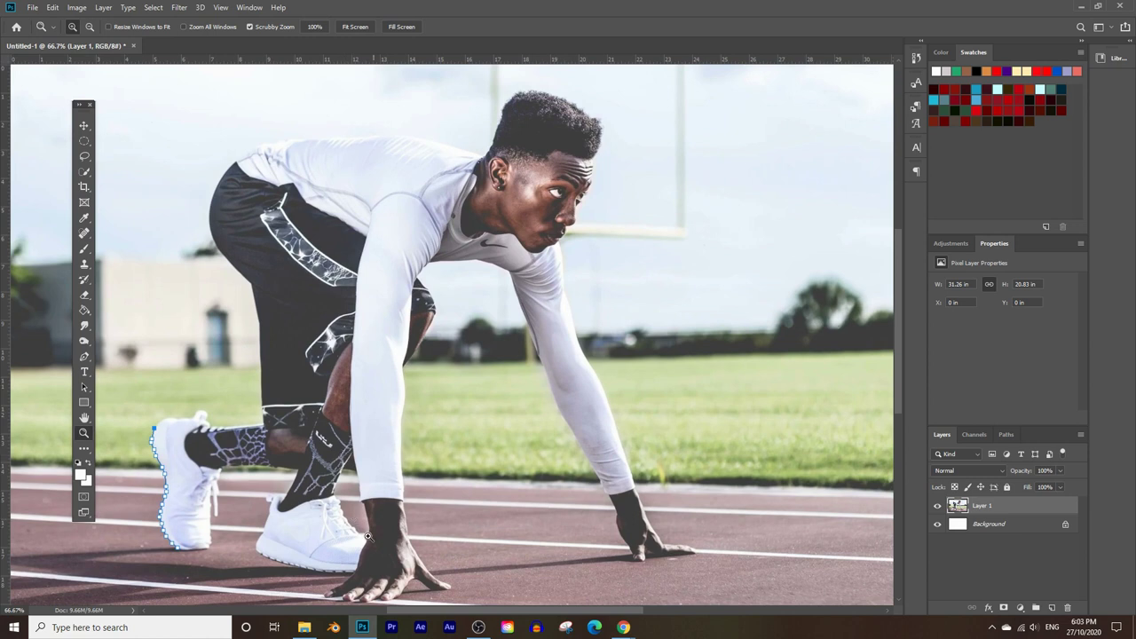
Continue the pen path from the rear shoe's heel over its collar and around the pull tab to the sock.
{"action": "left_click_drag", "start_coordinate": [189, 406], "coordinate": [102, 361]}
{"action": "left_click", "coordinate": [84, 357]}
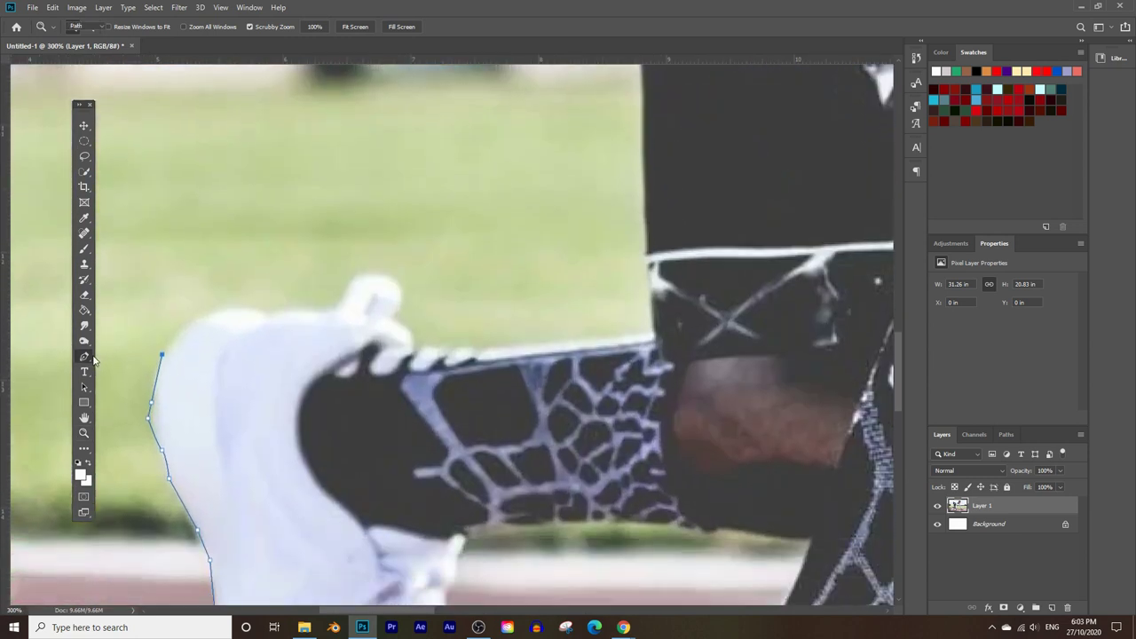
{"action": "left_click", "coordinate": [184, 331]}
{"action": "left_click", "coordinate": [248, 314]}
{"action": "left_click", "coordinate": [293, 321]}
{"action": "left_click", "coordinate": [365, 284]}
{"action": "left_click", "coordinate": [413, 351]}
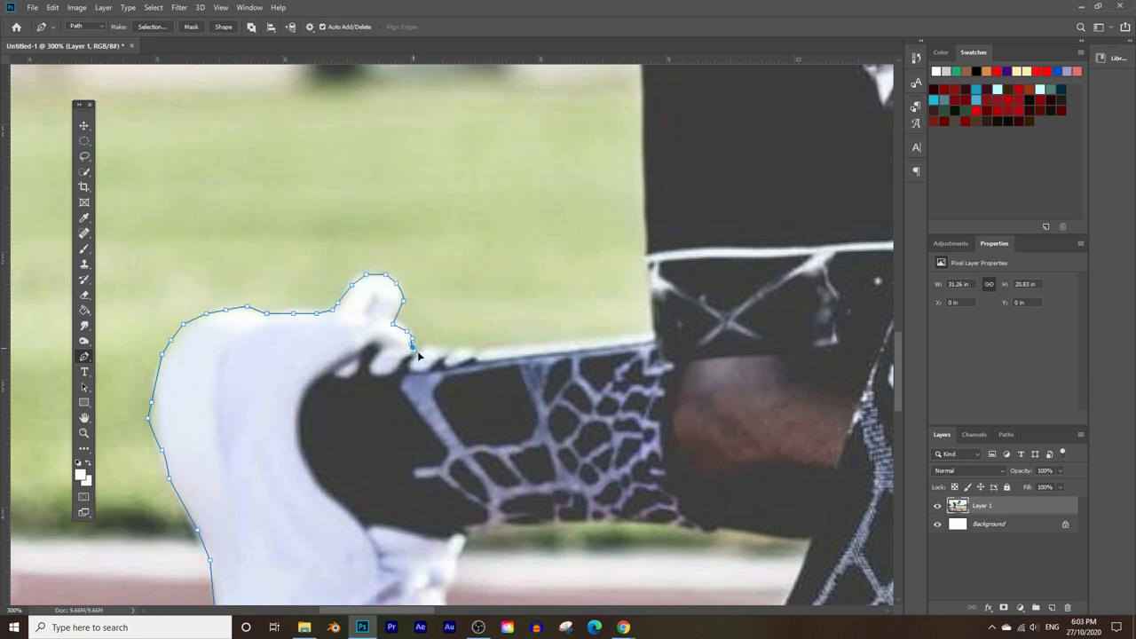
Extend the path along the top of the patterned sock and up past the hem at the back of the leg.
{"action": "left_click", "coordinate": [653, 345]}
{"action": "scroll", "coordinate": [673, 277], "scroll_direction": "up", "scroll_amount": 3}
{"action": "left_click", "coordinate": [644, 241]}
Trace the back edge of the black shorts from the thigh up around the seat.
{"action": "scroll", "coordinate": [644, 246], "scroll_direction": "up", "scroll_amount": 7}
{"action": "scroll", "coordinate": [621, 355], "scroll_direction": "up", "scroll_amount": 6}
{"action": "left_click", "coordinate": [600, 333]}
{"action": "left_click", "coordinate": [520, 251]}
{"action": "left_click", "coordinate": [454, 179]}
{"action": "left_click", "coordinate": [433, 142]}
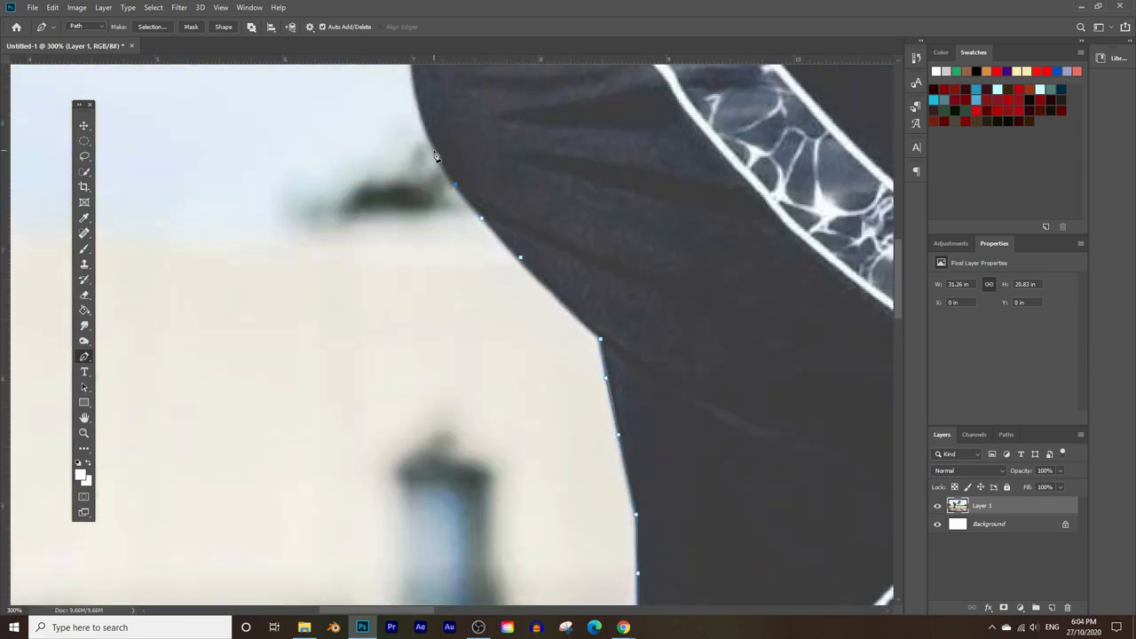
{"action": "scroll", "coordinate": [435, 151], "scroll_direction": "up", "scroll_amount": 4}
{"action": "left_click", "coordinate": [414, 133]}
Carry the path over the waistband and along the runner's back, following the upper edge of the white shirt.
{"action": "scroll", "coordinate": [426, 110], "scroll_direction": "up", "scroll_amount": 4}
{"action": "scroll", "coordinate": [470, 178], "scroll_direction": "up", "scroll_amount": 3}
{"action": "left_click", "coordinate": [627, 190]}
{"action": "left_click", "coordinate": [756, 163]}
{"action": "scroll", "coordinate": [772, 169], "scroll_direction": "right", "scroll_amount": 10}
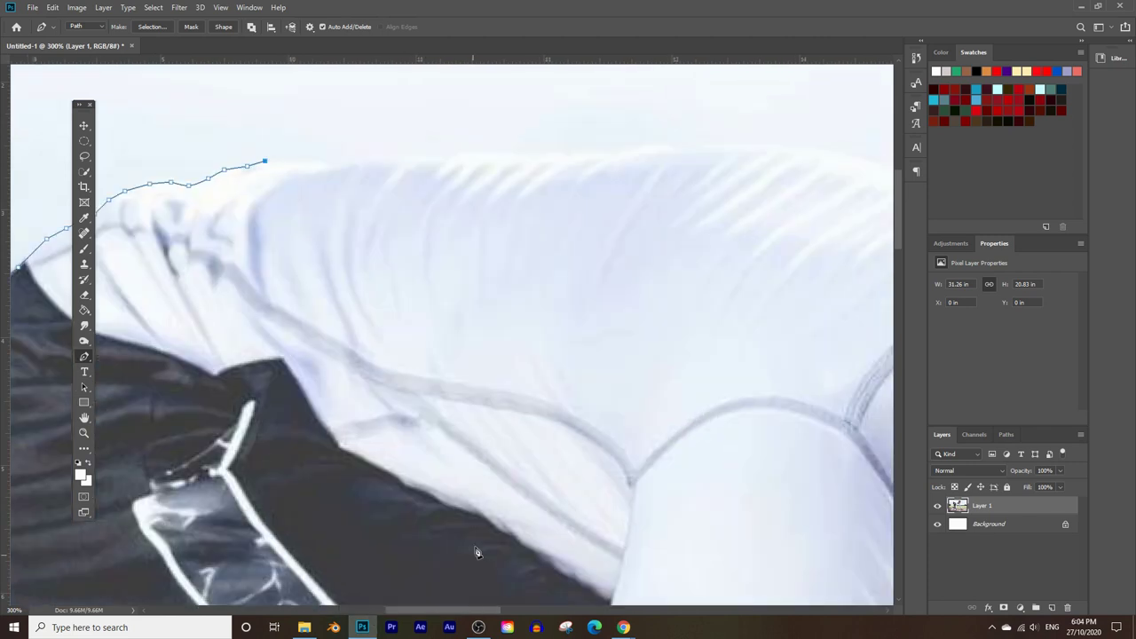
{"action": "scroll", "coordinate": [267, 160], "scroll_direction": "up", "scroll_amount": 2}
{"action": "left_click", "coordinate": [378, 202]}
{"action": "left_click", "coordinate": [483, 203]}
{"action": "left_click", "coordinate": [571, 203]}
{"action": "left_click", "coordinate": [693, 189]}
{"action": "left_click", "coordinate": [827, 195]}
Trace from the shirt's shoulder along the nape and up the back of the hair.
{"action": "scroll", "coordinate": [827, 194], "scroll_direction": "right", "scroll_amount": 10}
{"action": "left_click", "coordinate": [618, 257]}
{"action": "left_click", "coordinate": [676, 272]}
{"action": "left_click", "coordinate": [744, 244]}
{"action": "left_click", "coordinate": [771, 160]}
Outline the top of the runner's hair from the back of the head towards the front.
{"action": "scroll", "coordinate": [780, 158], "scroll_direction": "up", "scroll_amount": 3}
{"action": "scroll", "coordinate": [780, 158], "scroll_direction": "right", "scroll_amount": 7}
{"action": "scroll", "coordinate": [779, 158], "scroll_direction": "up", "scroll_amount": 3}
{"action": "left_click", "coordinate": [533, 253]}
{"action": "left_click", "coordinate": [626, 204]}
{"action": "left_click", "coordinate": [701, 209]}
{"action": "left_click", "coordinate": [799, 242]}
{"action": "left_click", "coordinate": [863, 281]}
Bring the path around the front edge of the hair down to the forehead.
{"action": "left_click_drag", "start_coordinate": [588, 610], "coordinate": [619, 610]}
{"action": "left_click", "coordinate": [661, 306]}
{"action": "left_click", "coordinate": [697, 333]}
{"action": "left_click", "coordinate": [713, 364]}
{"action": "left_click", "coordinate": [710, 418]}
Trace the face profile from the forehead past the eye and nose to the lips.
{"action": "scroll", "coordinate": [710, 417], "scroll_direction": "down", "scroll_amount": 3}
{"action": "left_click", "coordinate": [671, 293]}
{"action": "left_click", "coordinate": [636, 417]}
{"action": "left_click", "coordinate": [613, 461]}
{"action": "scroll", "coordinate": [612, 461], "scroll_direction": "down", "scroll_amount": 3}
{"action": "left_click", "coordinate": [590, 386]}
{"action": "left_click", "coordinate": [555, 416]}
{"action": "left_click", "coordinate": [525, 448]}
Continue the path from the lower lip over the far shoulder and down the outer edge of the upper sleeve.
{"action": "scroll", "coordinate": [526, 449], "scroll_direction": "down", "scroll_amount": 2}
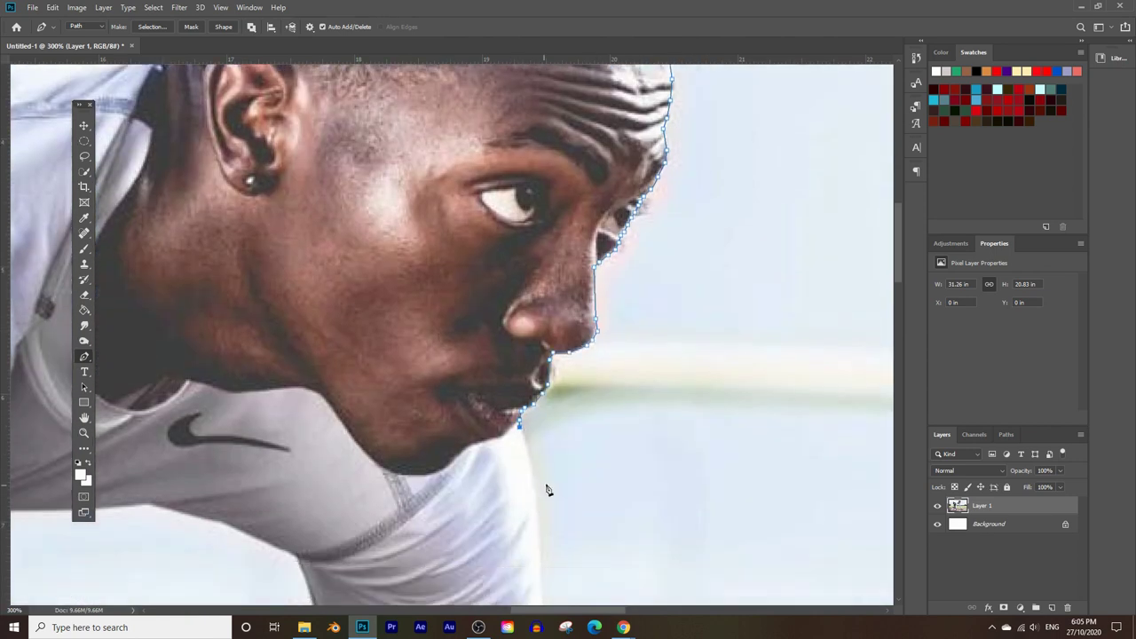
{"action": "left_click", "coordinate": [536, 340]}
{"action": "left_click", "coordinate": [541, 441]}
{"action": "scroll", "coordinate": [547, 492], "scroll_direction": "down", "scroll_amount": 3}
{"action": "left_click", "coordinate": [627, 486]}
{"action": "scroll", "coordinate": [627, 487], "scroll_direction": "down", "scroll_amount": 3}
{"action": "left_click", "coordinate": [744, 528]}
Trace the outer edge of the far forearm and wrist, then around the tip of the outstretched finger.
{"action": "scroll", "coordinate": [744, 527], "scroll_direction": "down", "scroll_amount": 3}
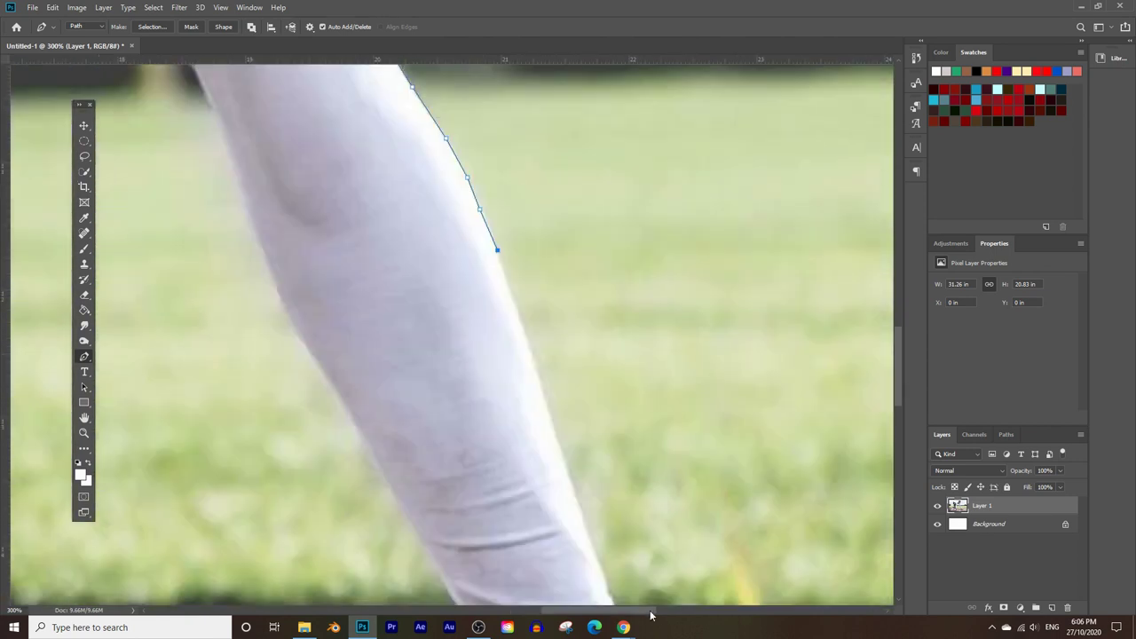
{"action": "left_click", "coordinate": [561, 446]}
{"action": "scroll", "coordinate": [586, 513], "scroll_direction": "down", "scroll_amount": 2}
{"action": "scroll", "coordinate": [610, 512], "scroll_direction": "down", "scroll_amount": 2}
{"action": "scroll", "coordinate": [667, 520], "scroll_direction": "down", "scroll_amount": 4}
{"action": "left_click", "coordinate": [549, 362]}
{"action": "left_click", "coordinate": [608, 460]}
{"action": "left_click", "coordinate": [706, 466]}
{"action": "left_click", "coordinate": [764, 490]}
{"action": "left_click", "coordinate": [690, 502]}
Try tracing the underside of the far hand back towards the palm, and undo those five anchor points.
{"action": "left_click", "coordinate": [619, 506]}
{"action": "left_click", "coordinate": [591, 499]}
{"action": "left_click", "coordinate": [567, 494]}
{"action": "left_click", "coordinate": [548, 487]}
{"action": "left_click", "coordinate": [533, 473]}
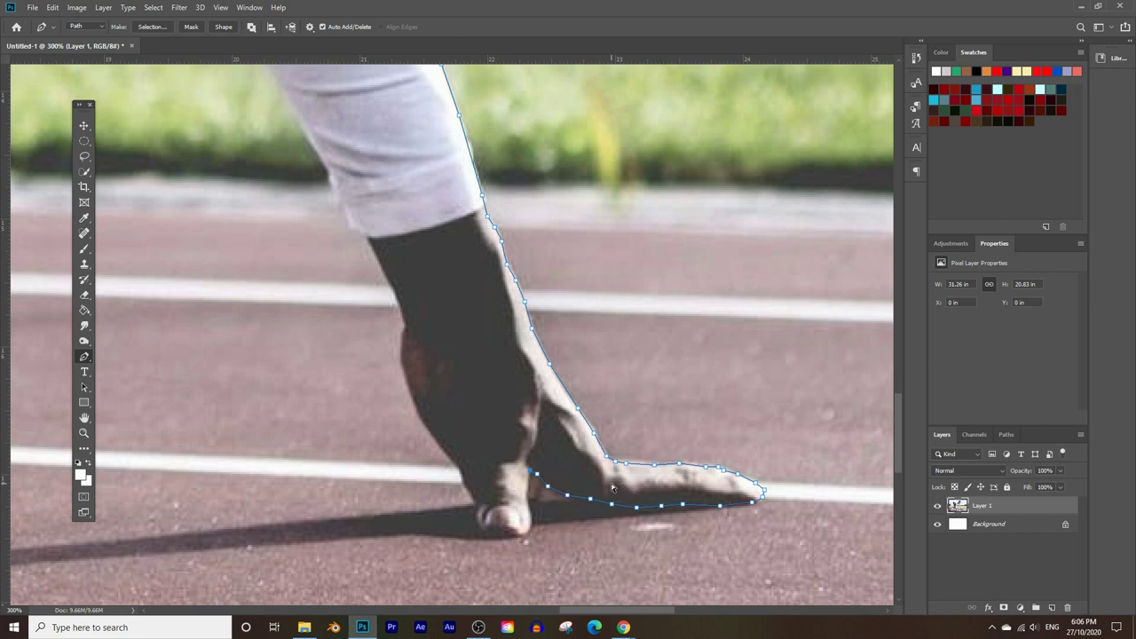
{"action": "key", "text": "ctrl+z"}
{"action": "key", "text": "ctrl+z"}
{"action": "key", "text": "ctrl+z"}
{"action": "key", "text": "ctrl+z"}
{"action": "key", "text": "ctrl+z"}
Retrace the underside of the far hand closer to its edge and continue around the tip of the planted finger.
{"action": "left_click", "coordinate": [639, 507]}
{"action": "left_click", "coordinate": [615, 509]}
{"action": "left_click", "coordinate": [579, 504]}
{"action": "left_click", "coordinate": [553, 489]}
{"action": "left_click", "coordinate": [534, 473]}
{"action": "left_click", "coordinate": [521, 532]}
{"action": "left_click", "coordinate": [489, 533]}
{"action": "left_click", "coordinate": [477, 507]}
Trace the inner edge of the far hand and wrist up past the cuff and along the forearm sleeve.
{"action": "left_click", "coordinate": [430, 439]}
{"action": "left_click", "coordinate": [402, 328]}
{"action": "left_click", "coordinate": [369, 240]}
{"action": "left_click", "coordinate": [337, 195]}
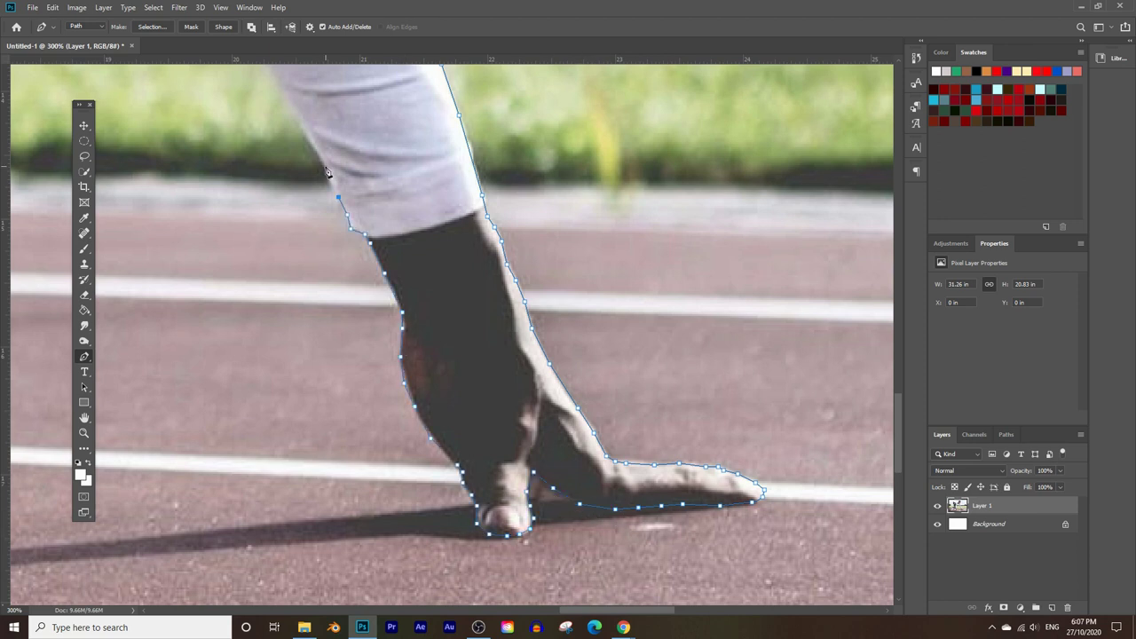
{"action": "left_click_drag", "start_coordinate": [328, 173], "coordinate": [375, 355]}
{"action": "left_click", "coordinate": [323, 263]}
{"action": "left_click", "coordinate": [298, 211]}
Continue the path up the inner edge of the far upper arm to the armpit.
{"action": "mouse_move", "coordinate": [270, 142]}
{"action": "left_mouse_down"}
{"action": "mouse_move", "coordinate": [197, 146]}
{"action": "mouse_move", "coordinate": [527, 524]}
{"action": "left_mouse_up"}
{"action": "left_click", "coordinate": [486, 396]}
{"action": "left_click", "coordinate": [433, 257]}
{"action": "left_click", "coordinate": [405, 168]}
Trace the underside of the shirt's chest across to the near arm and down to the shorts at the knee.
{"action": "left_click", "coordinate": [351, 144]}
{"action": "left_click", "coordinate": [291, 126]}
{"action": "left_click", "coordinate": [211, 123]}
{"action": "left_click_drag", "start_coordinate": [146, 128], "coordinate": [522, 129]}
{"action": "left_click", "coordinate": [471, 124]}
{"action": "left_click", "coordinate": [418, 135]}
{"action": "left_click", "coordinate": [391, 165]}
{"action": "left_click", "coordinate": [368, 194]}
Continue the path around the shorts' hem at the knee and down the front of the lower leg.
{"action": "left_click", "coordinate": [409, 244]}
{"action": "left_click", "coordinate": [442, 307]}
{"action": "left_click", "coordinate": [448, 364]}
{"action": "left_click", "coordinate": [395, 479]}
{"action": "scroll", "coordinate": [395, 479], "scroll_direction": "down", "scroll_amount": 3}
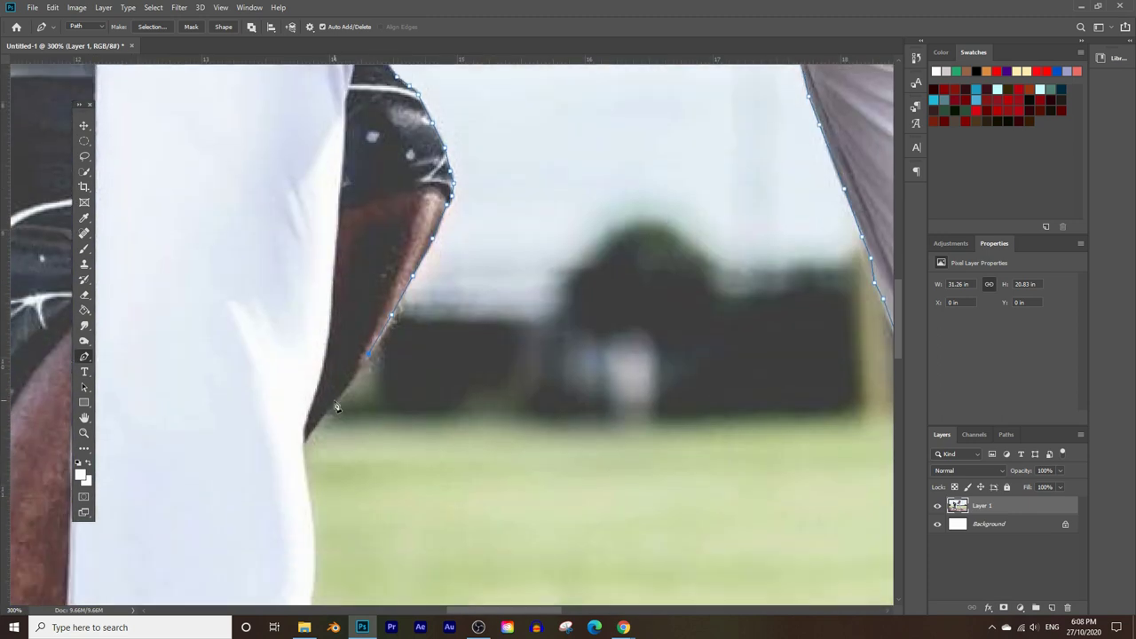
Trace the outer edge of the near sleeve from the knee down past the cuff to the wrist.
{"action": "left_click", "coordinate": [308, 366]}
{"action": "left_click", "coordinate": [311, 444]}
{"action": "scroll", "coordinate": [306, 426], "scroll_direction": "down", "scroll_amount": 3}
{"action": "left_click", "coordinate": [295, 356]}
{"action": "left_click", "coordinate": [311, 533]}
{"action": "scroll", "coordinate": [311, 533], "scroll_direction": "down", "scroll_amount": 3}
{"action": "left_click", "coordinate": [310, 382]}
{"action": "left_click", "coordinate": [327, 493]}
Trace around the near hand, following the thumb and each planted fingertip.
{"action": "scroll", "coordinate": [330, 524], "scroll_direction": "down", "scroll_amount": 3}
{"action": "left_click", "coordinate": [426, 401]}
{"action": "left_click", "coordinate": [456, 431]}
{"action": "left_click", "coordinate": [497, 447]}
{"action": "left_click", "coordinate": [519, 462]}
{"action": "left_click", "coordinate": [442, 477]}
{"action": "left_click", "coordinate": [409, 460]}
{"action": "left_click", "coordinate": [347, 428]}
{"action": "left_click", "coordinate": [306, 475]}
{"action": "left_click", "coordinate": [258, 517]}
{"action": "left_click", "coordinate": [190, 515]}
{"action": "left_click", "coordinate": [119, 534]}
Continue the path from the near hand along the sole of the front shoe to its heel.
{"action": "scroll", "coordinate": [296, 561], "scroll_direction": "left", "scroll_amount": 3}
{"action": "left_click", "coordinate": [231, 530]}
{"action": "left_click", "coordinate": [203, 520]}
{"action": "left_click", "coordinate": [133, 513]}
{"action": "left_click", "coordinate": [117, 493]}
{"action": "left_click", "coordinate": [164, 466]}
{"action": "left_click", "coordinate": [202, 454]}
{"action": "left_click", "coordinate": [247, 401]}
Trace up the front shoe's heel and pull tab and along the back of the patterned sock.
{"action": "scroll", "coordinate": [465, 597], "scroll_direction": "down", "scroll_amount": 3}
{"action": "scroll", "coordinate": [465, 597], "scroll_direction": "left", "scroll_amount": 3}
{"action": "left_click", "coordinate": [229, 341]}
{"action": "left_click", "coordinate": [226, 279]}
{"action": "left_click", "coordinate": [270, 215]}
{"action": "left_click", "coordinate": [295, 150]}
{"action": "scroll", "coordinate": [295, 150], "scroll_direction": "up", "scroll_amount": 3}
{"action": "left_click", "coordinate": [306, 380]}
{"action": "left_click", "coordinate": [369, 380]}
{"action": "left_click", "coordinate": [402, 320]}
{"action": "left_click", "coordinate": [337, 257]}
Trace the underside of the rear leg and around the hanging lace of the rear shoe.
{"action": "scroll", "coordinate": [513, 595], "scroll_direction": "left", "scroll_amount": 5}
{"action": "left_click", "coordinate": [497, 249]}
{"action": "left_click", "coordinate": [379, 264]}
{"action": "left_click", "coordinate": [355, 380]}
{"action": "left_click", "coordinate": [359, 439]}
{"action": "left_click", "coordinate": [352, 478]}
{"action": "left_click", "coordinate": [342, 434]}
{"action": "left_click", "coordinate": [330, 334]}
{"action": "left_click", "coordinate": [327, 478]}
Trace the toe of the rear shoe along the ground and close the path at its starting point.
{"action": "scroll", "coordinate": [329, 531], "scroll_direction": "down", "scroll_amount": 2}
{"action": "left_click", "coordinate": [313, 507]}
{"action": "left_click", "coordinate": [238, 518]}
{"action": "left_click", "coordinate": [205, 517]}
{"action": "left_click", "coordinate": [189, 514]}
{"action": "left_click", "coordinate": [179, 506]}
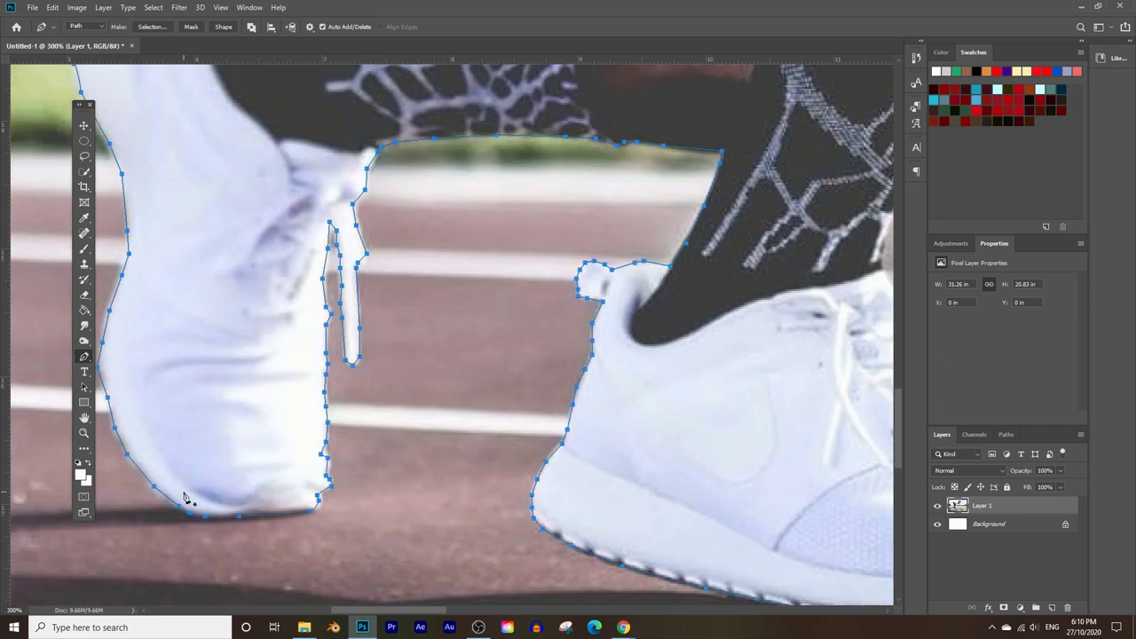
{"action": "left_click", "coordinate": [94, 434]}
Inspect the closed path around the whole sprinter, checking the legs, shoes and hands for areas left untraced.
{"action": "left_click", "coordinate": [473, 341], "text": "alt"}
{"action": "left_click", "coordinate": [473, 341], "text": "alt"}
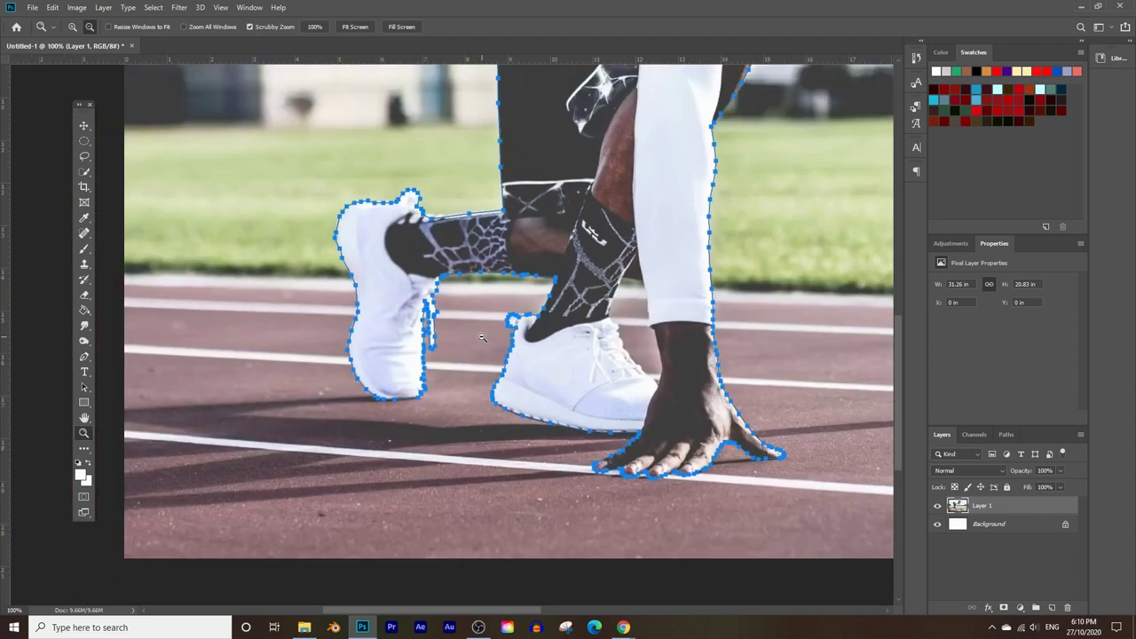
{"action": "left_click", "coordinate": [515, 320], "text": "alt"}
{"action": "left_click", "coordinate": [556, 295], "text": "alt"}
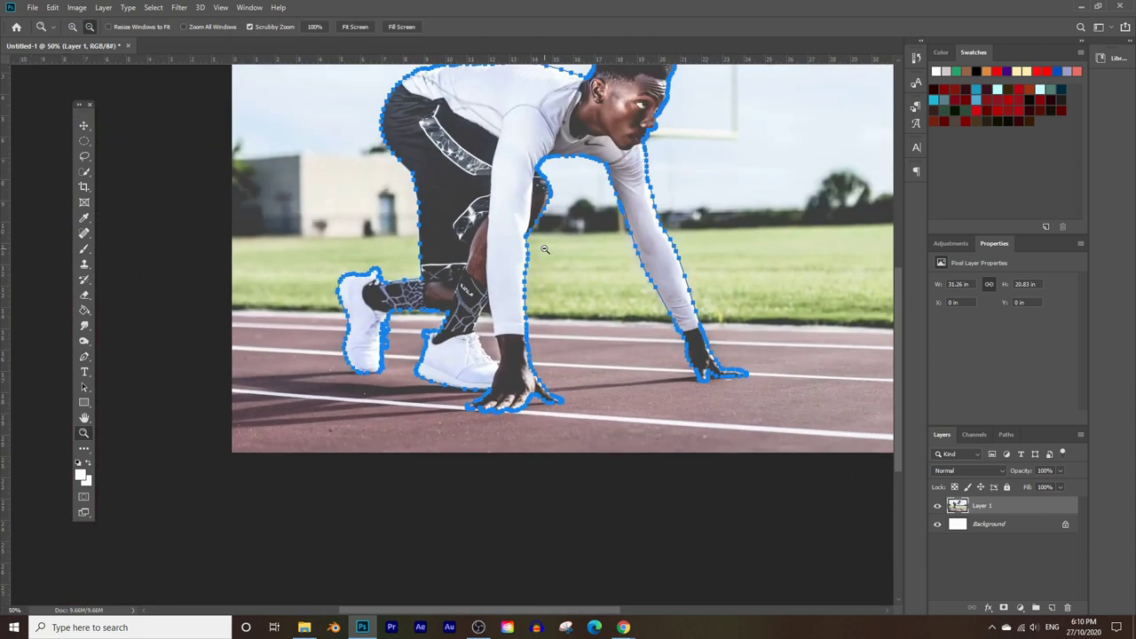
{"action": "left_click", "coordinate": [550, 269], "text": "alt"}
{"action": "left_click", "coordinate": [409, 388]}
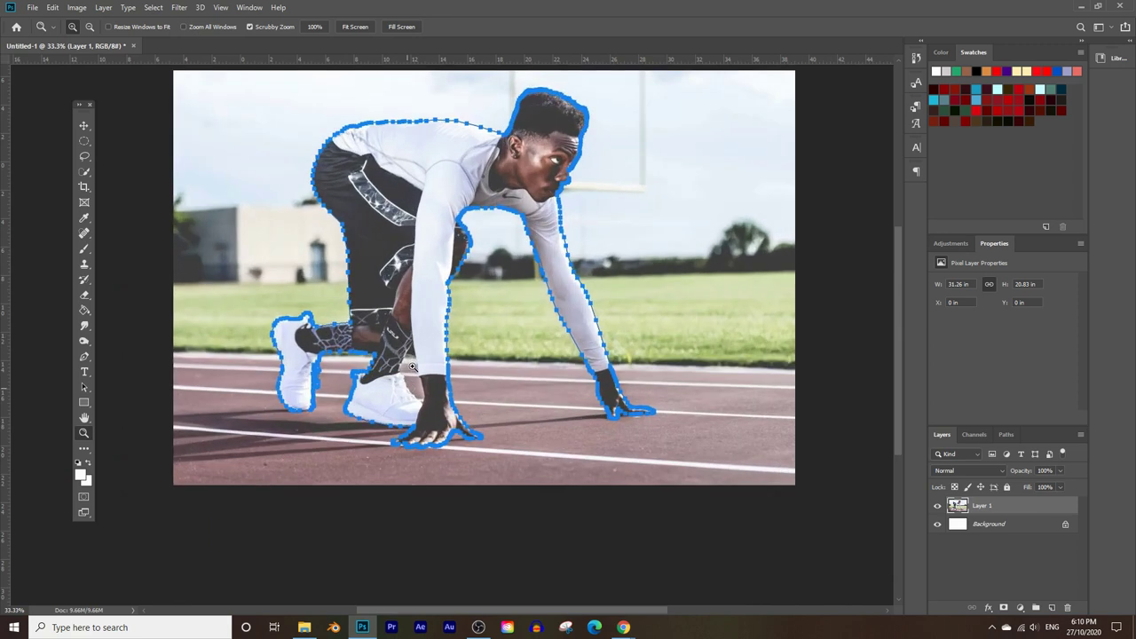
{"action": "left_click", "coordinate": [362, 471]}
{"action": "left_click", "coordinate": [352, 461]}
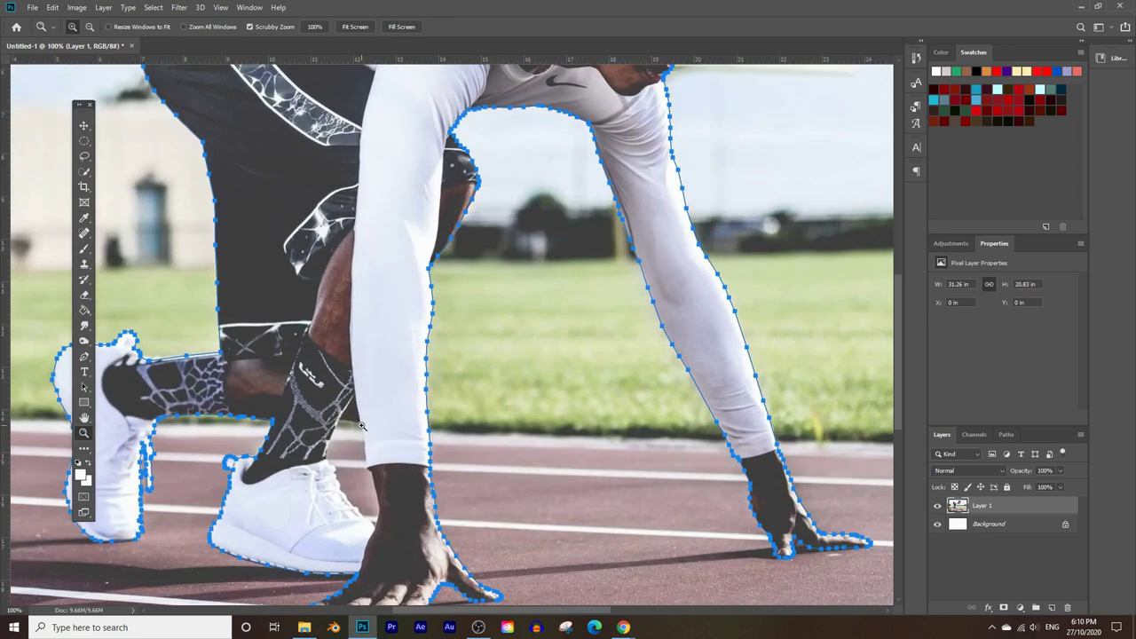
{"action": "left_click", "coordinate": [433, 346], "text": "alt"}
{"action": "left_click", "coordinate": [375, 325], "text": "alt"}
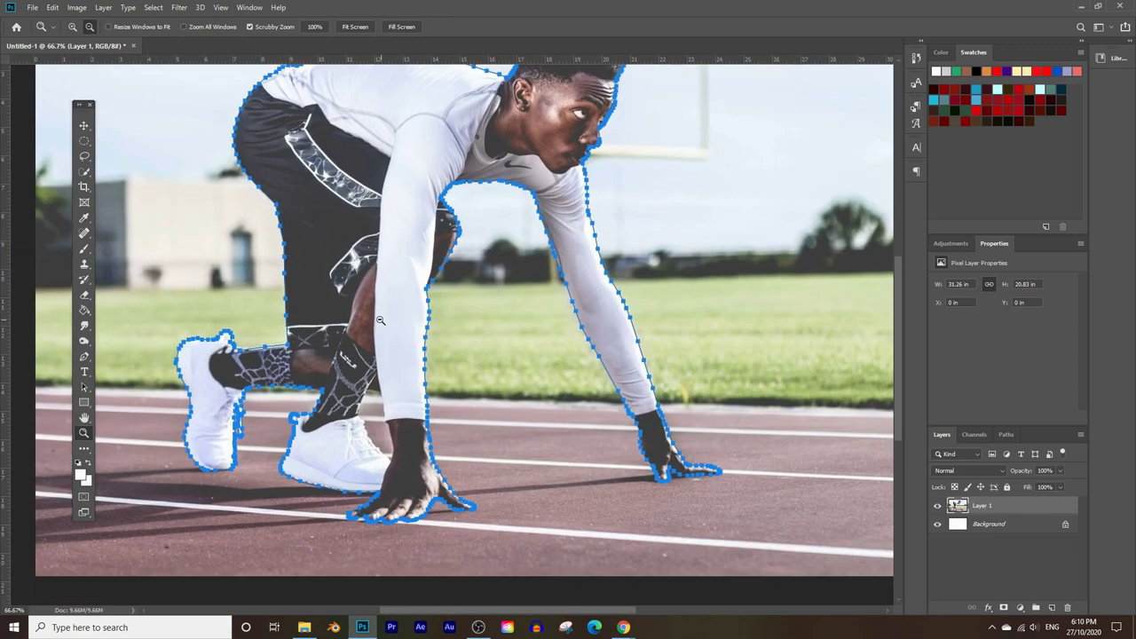
{"action": "scroll", "coordinate": [657, 444], "scroll_direction": "up", "scroll_amount": 1}
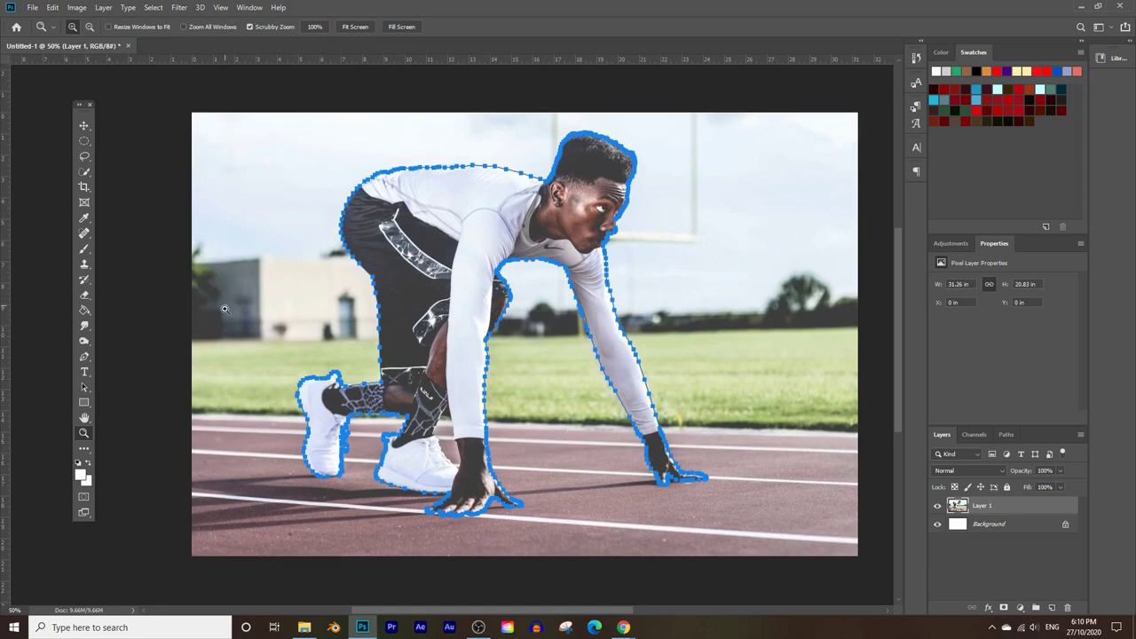
Convert the sprinter path into a new anti-aliased selection with a feather radius of 0 pixels.
{"action": "left_click", "coordinate": [85, 357]}
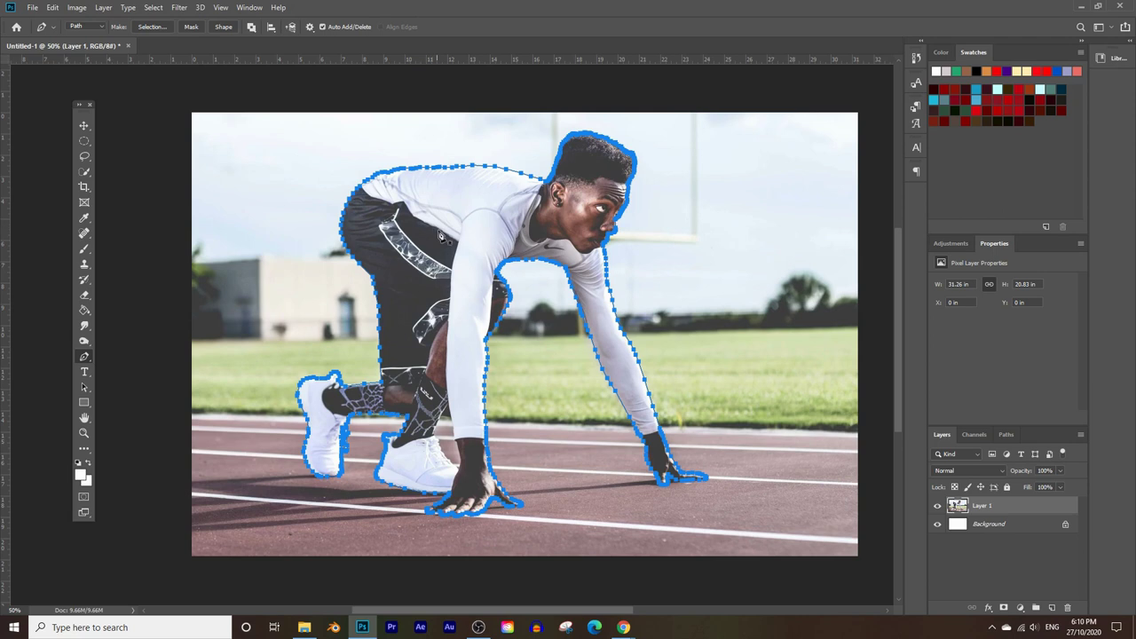
{"action": "right_click", "coordinate": [426, 264]}
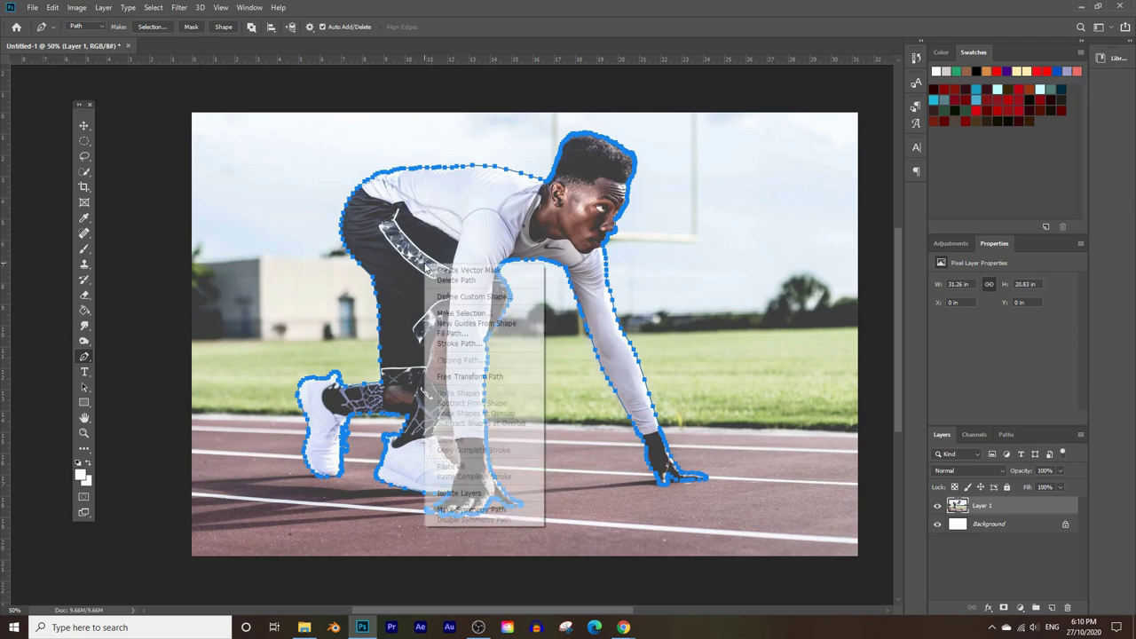
{"action": "left_click", "coordinate": [458, 314]}
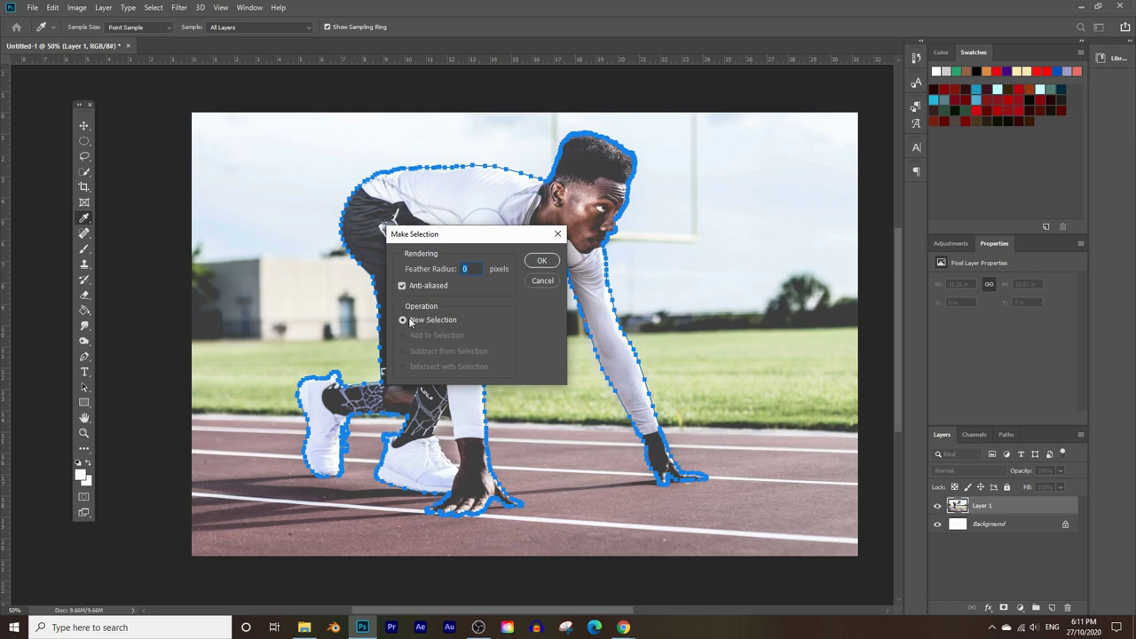
{"action": "left_click", "coordinate": [542, 262]}
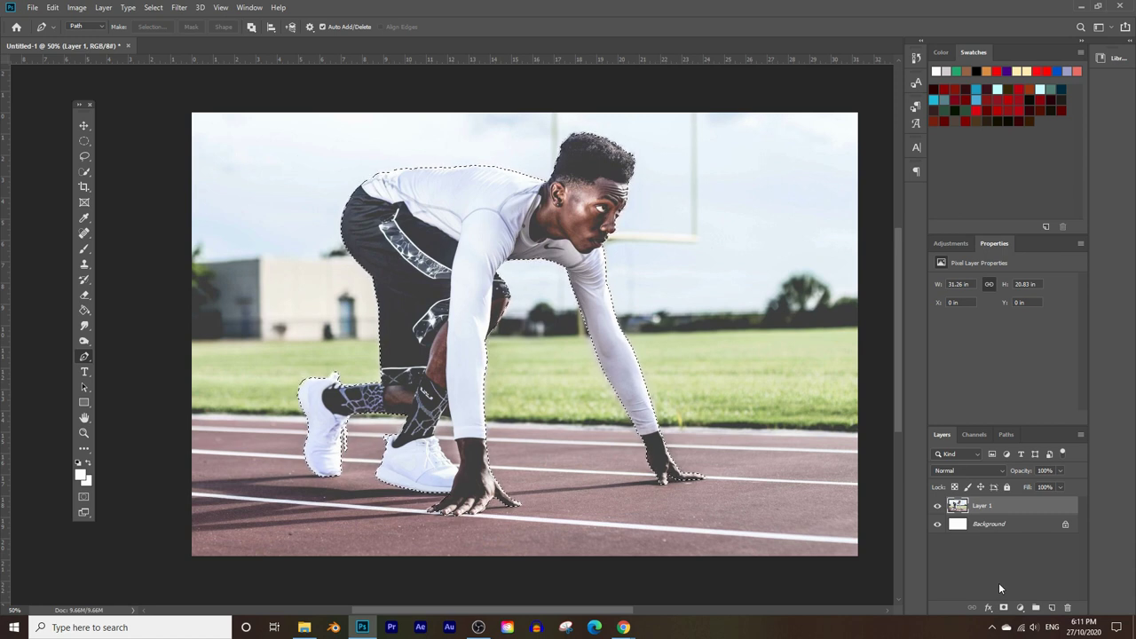
Rename the photo layer "image" and mask it with the sprinter selection.
{"action": "double_click", "coordinate": [982, 506]}
{"action": "key", "text": "Return"}
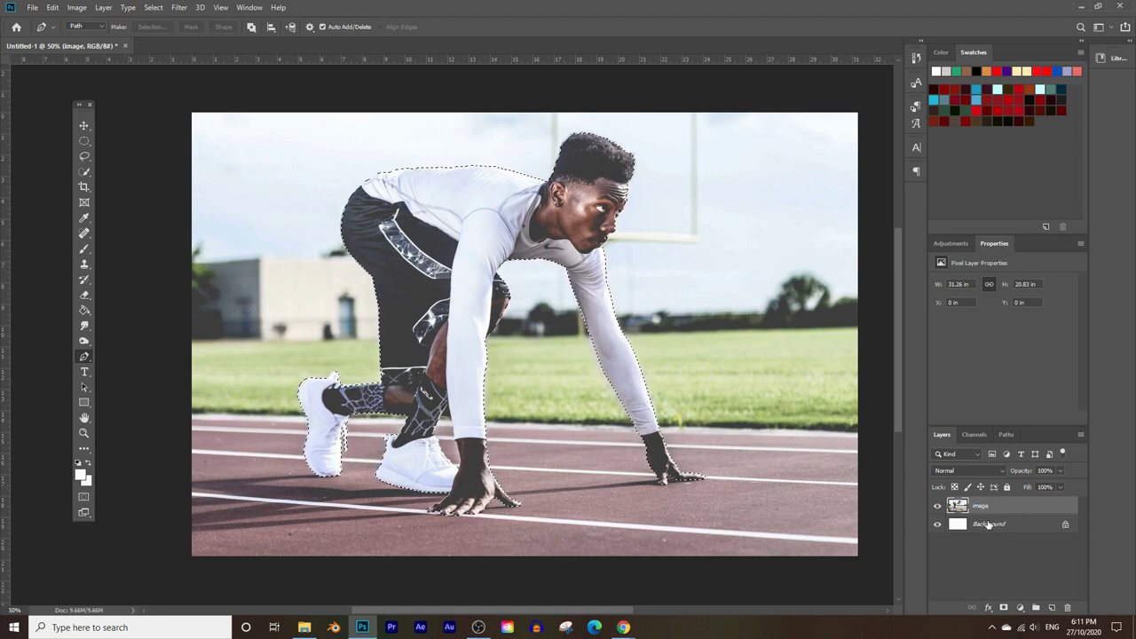
{"action": "left_click", "coordinate": [1004, 609]}
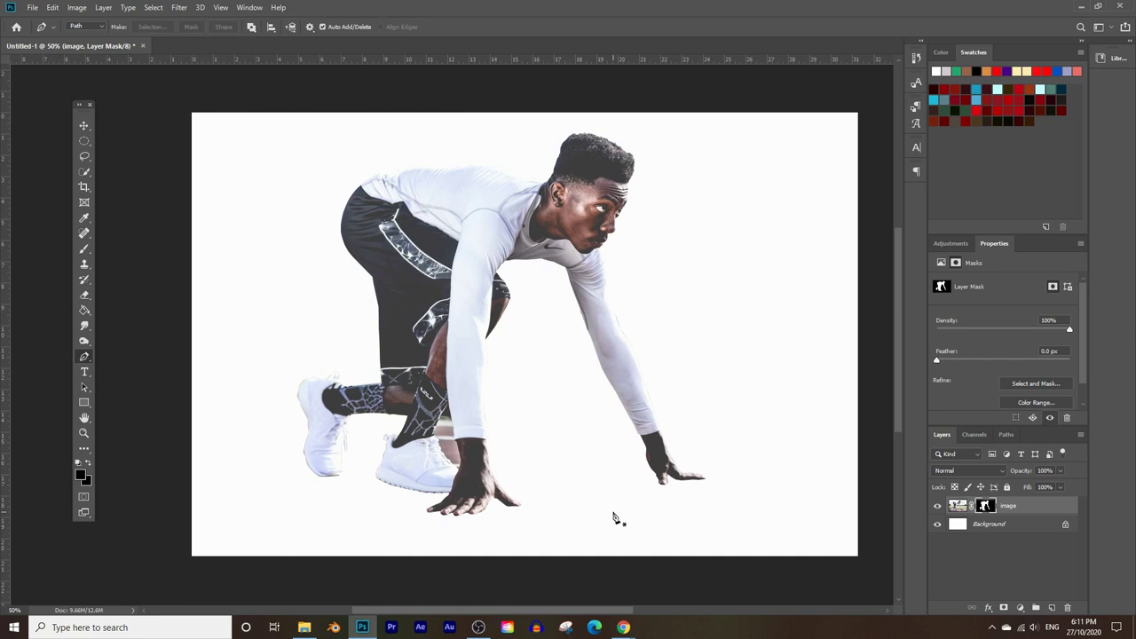
Move the masked sprinter slightly to the right and up on the canvas.
{"action": "left_click", "coordinate": [84, 125]}
{"action": "left_click_drag", "start_coordinate": [408, 220], "coordinate": [448, 214]}
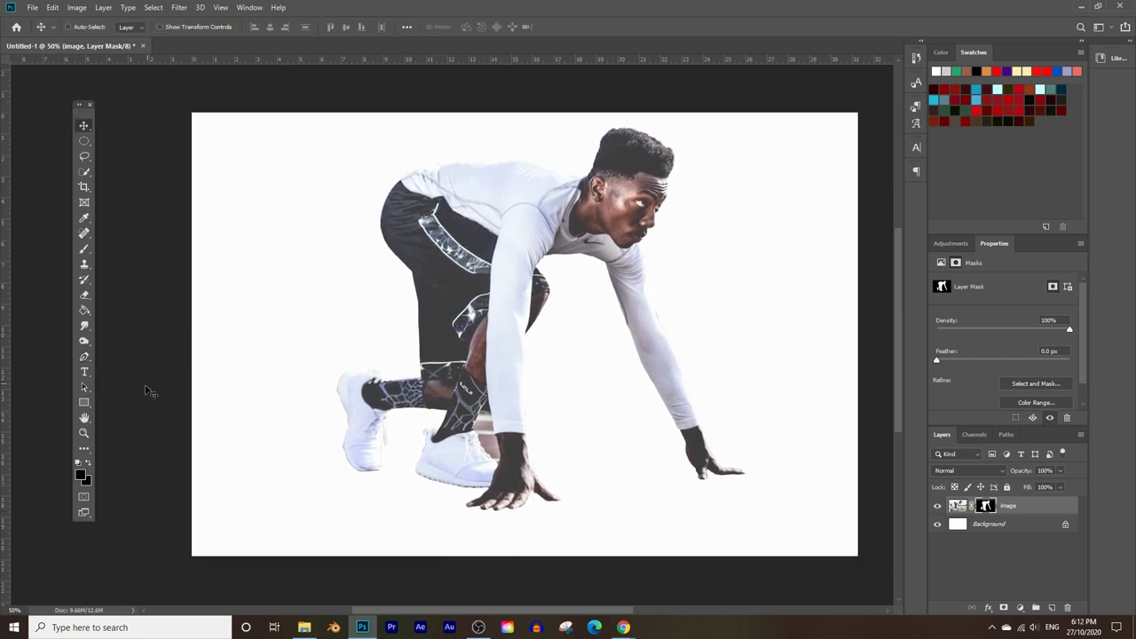
Start a Pen path at the front ankle and trace up the sock's edge to where it meets the near sleeve.
{"action": "left_click", "coordinate": [84, 432]}
{"action": "left_click_drag", "start_coordinate": [468, 402], "coordinate": [482, 402]}
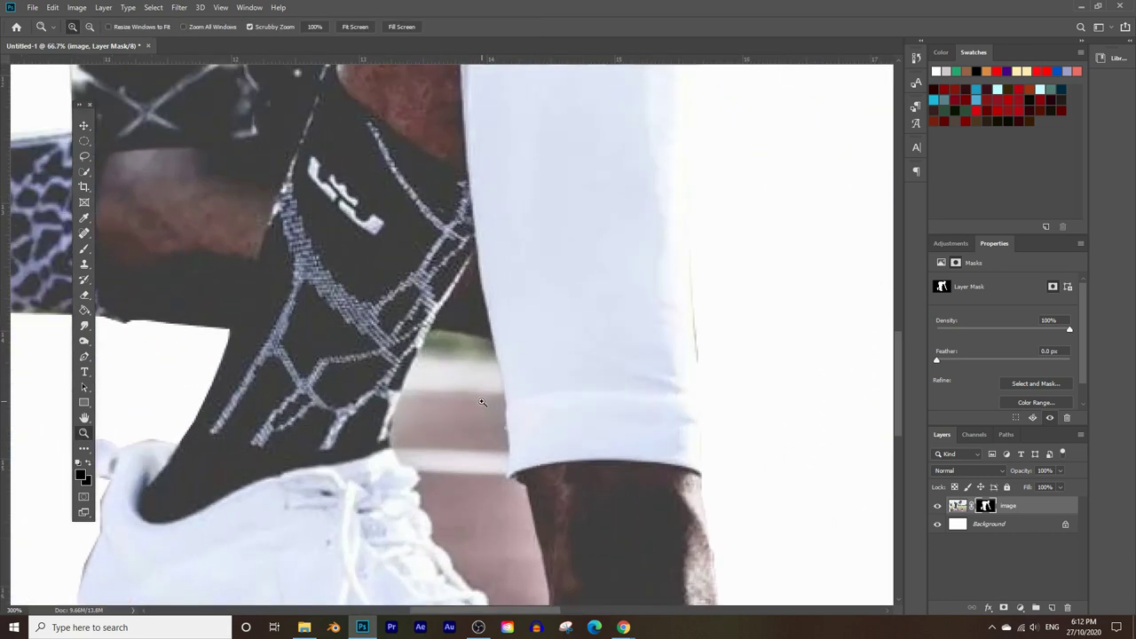
{"action": "scroll", "coordinate": [461, 395], "scroll_direction": "down", "scroll_amount": 3}
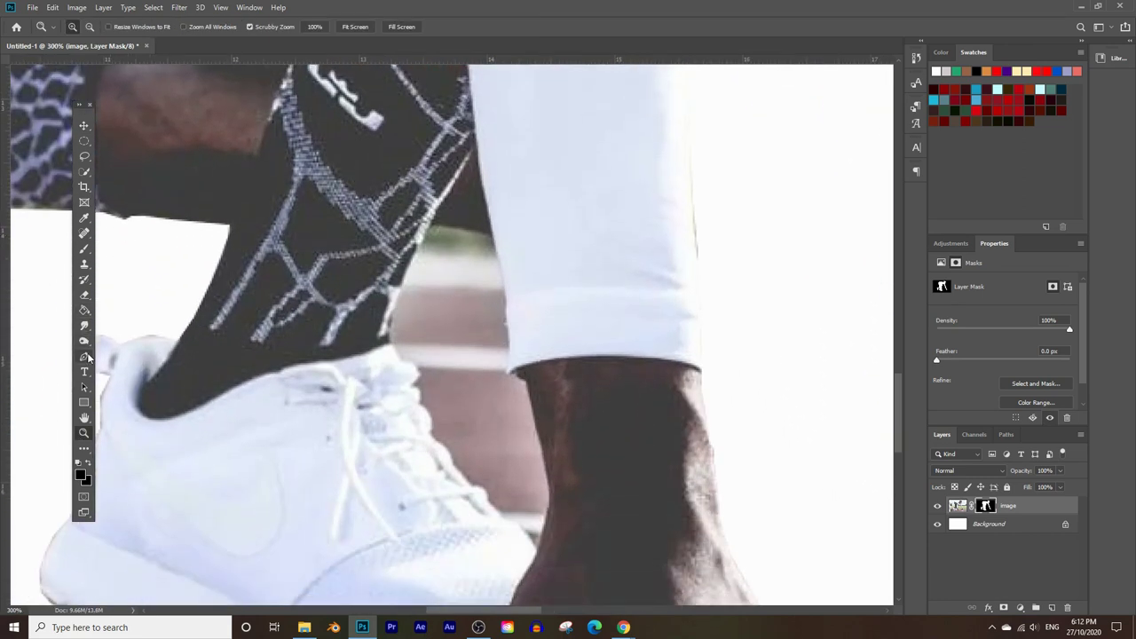
{"action": "left_click", "coordinate": [84, 357]}
{"action": "left_click", "coordinate": [389, 336]}
{"action": "left_click", "coordinate": [398, 288]}
{"action": "left_click", "coordinate": [413, 259]}
{"action": "left_click", "coordinate": [427, 220]}
{"action": "left_click", "coordinate": [454, 177]}
{"action": "left_click", "coordinate": [471, 153]}
{"action": "left_click", "coordinate": [476, 143]}
Continue the gap path down the near sleeve's inner edge, past the cuff and wrist to the shoe.
{"action": "left_click", "coordinate": [493, 246]}
{"action": "left_click", "coordinate": [506, 291]}
{"action": "left_click", "coordinate": [507, 326]}
{"action": "left_click", "coordinate": [510, 372]}
{"action": "left_click", "coordinate": [521, 375]}
{"action": "left_click", "coordinate": [526, 384]}
{"action": "left_click", "coordinate": [540, 435]}
{"action": "left_click", "coordinate": [551, 486]}
{"action": "left_click", "coordinate": [545, 530]}
{"action": "left_click", "coordinate": [538, 551]}
Trace up the front shoe's laces and tongue and close the gap path at the ankle.
{"action": "left_click", "coordinate": [525, 533]}
{"action": "left_click", "coordinate": [503, 515]}
{"action": "left_click", "coordinate": [489, 501]}
{"action": "left_click", "coordinate": [481, 492]}
{"action": "left_click", "coordinate": [468, 485]}
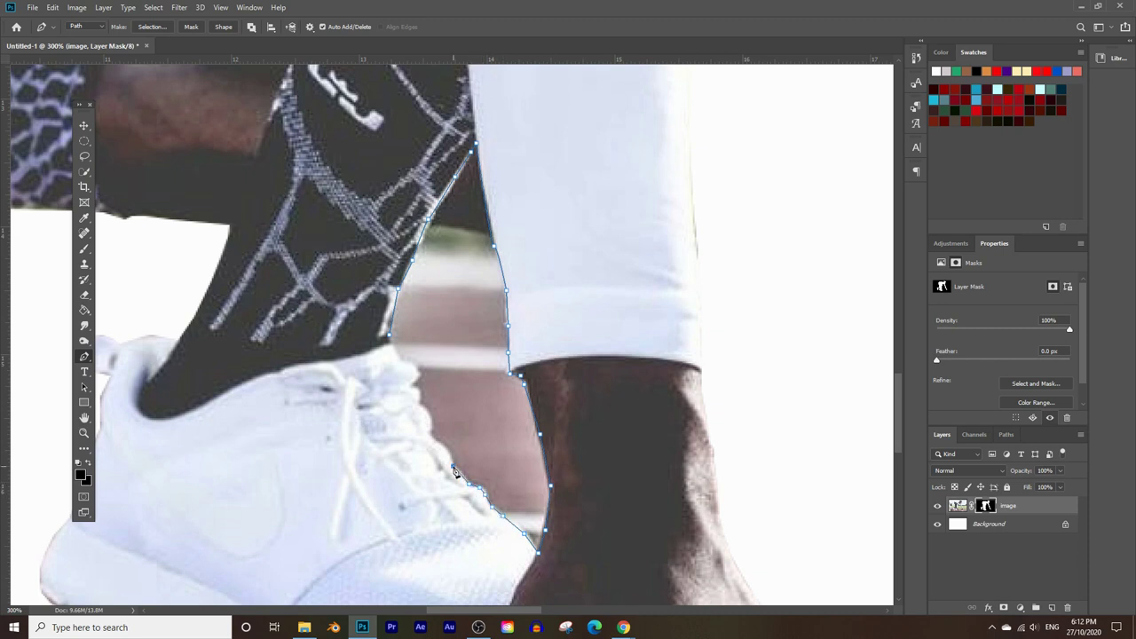
{"action": "left_click", "coordinate": [451, 457]}
{"action": "left_click", "coordinate": [427, 431]}
{"action": "left_click", "coordinate": [422, 406]}
{"action": "left_click", "coordinate": [412, 382]}
{"action": "left_click", "coordinate": [404, 362]}
{"action": "left_click", "coordinate": [391, 340]}
Convert the gap path between sock and near arm into a new selection with 0 pixels of feather.
{"action": "right_click", "coordinate": [441, 319]}
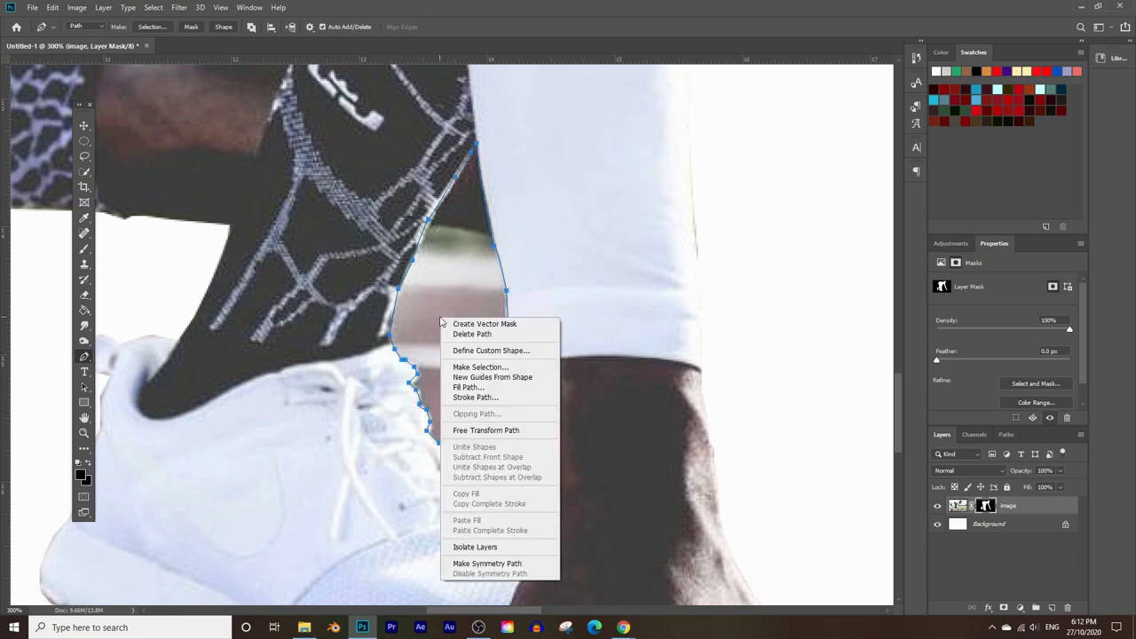
{"action": "left_click", "coordinate": [493, 369]}
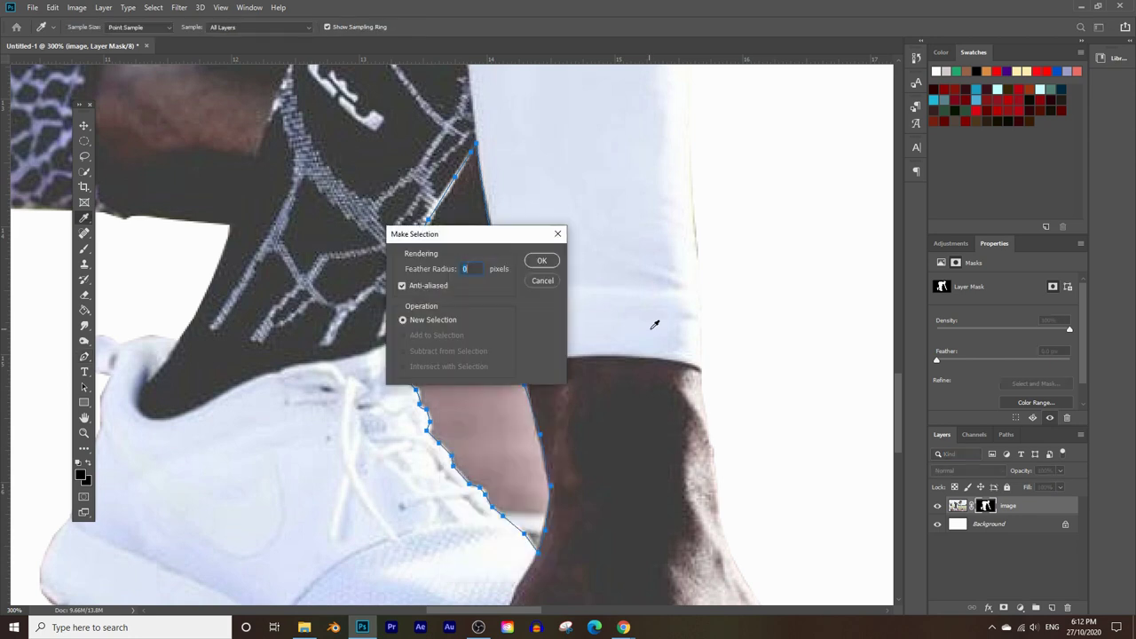
{"action": "left_click", "coordinate": [544, 261]}
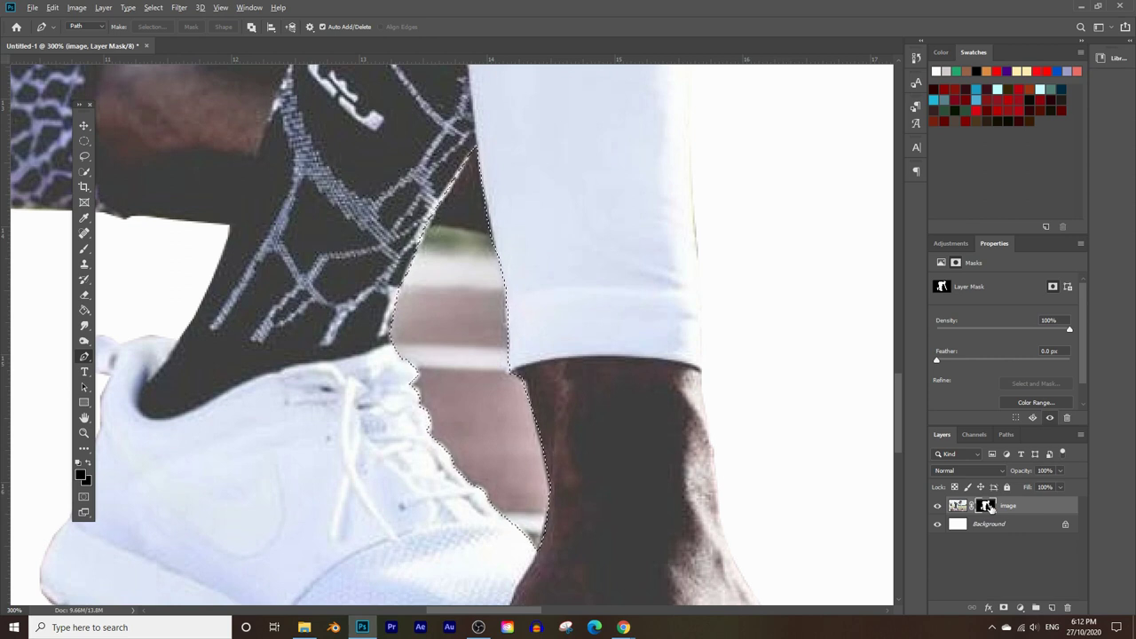
Brush the selected gap with black (000000) directly on the image layer's mask, then deselect and return to the normal view.
{"action": "left_click", "coordinate": [988, 507], "text": "alt"}
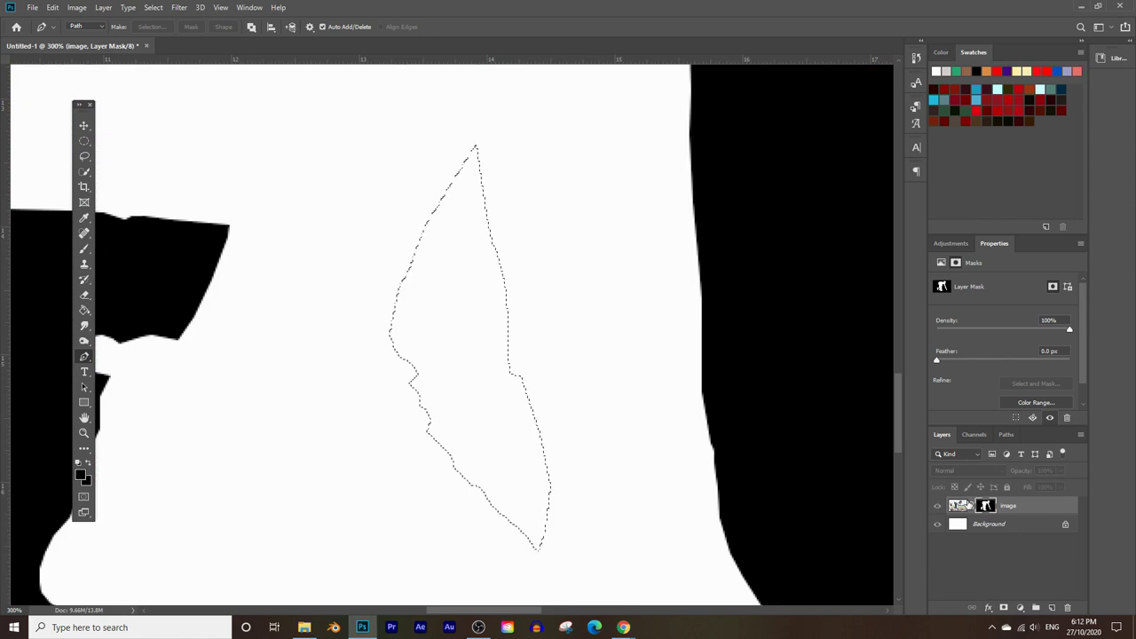
{"action": "left_click", "coordinate": [84, 432]}
{"action": "left_click", "coordinate": [423, 381], "text": "alt"}
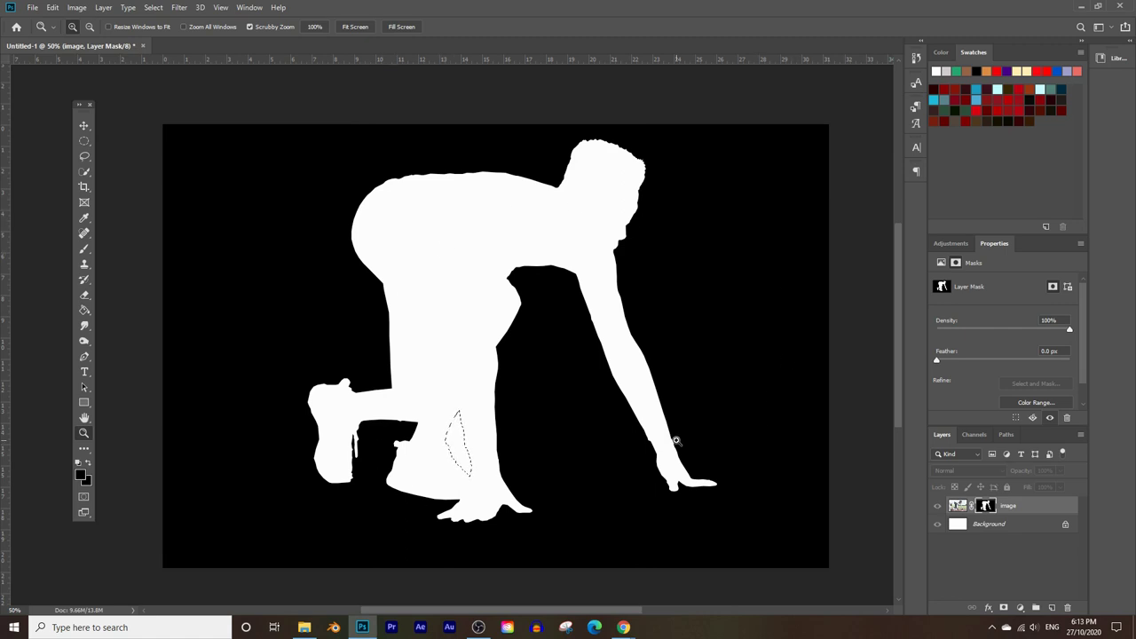
{"action": "left_click", "coordinate": [84, 248]}
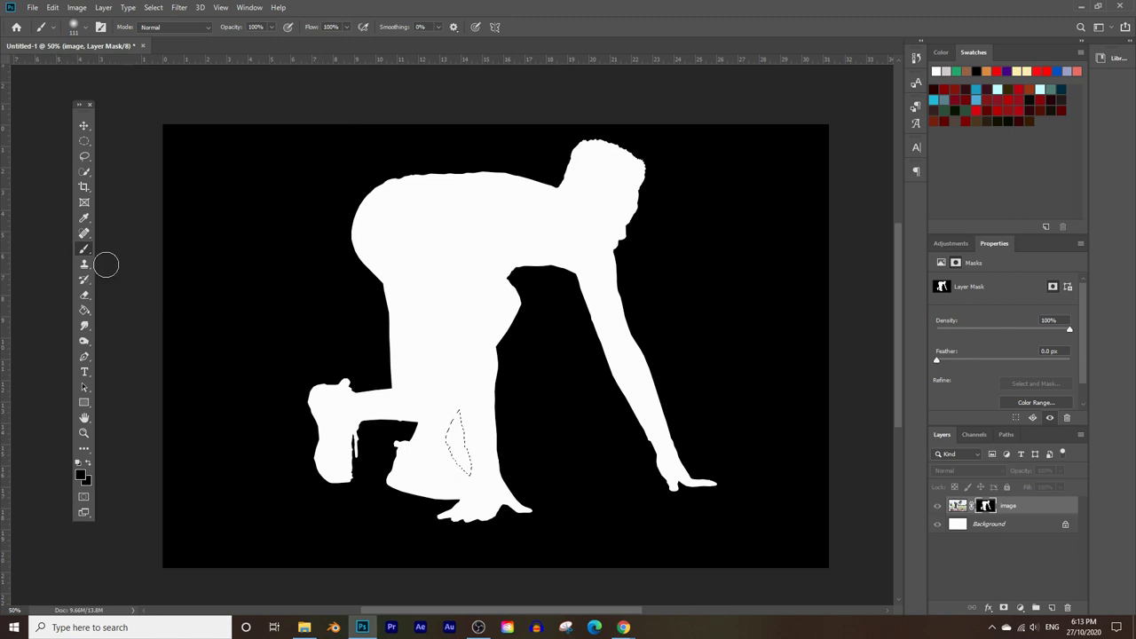
{"action": "left_click", "coordinate": [80, 476]}
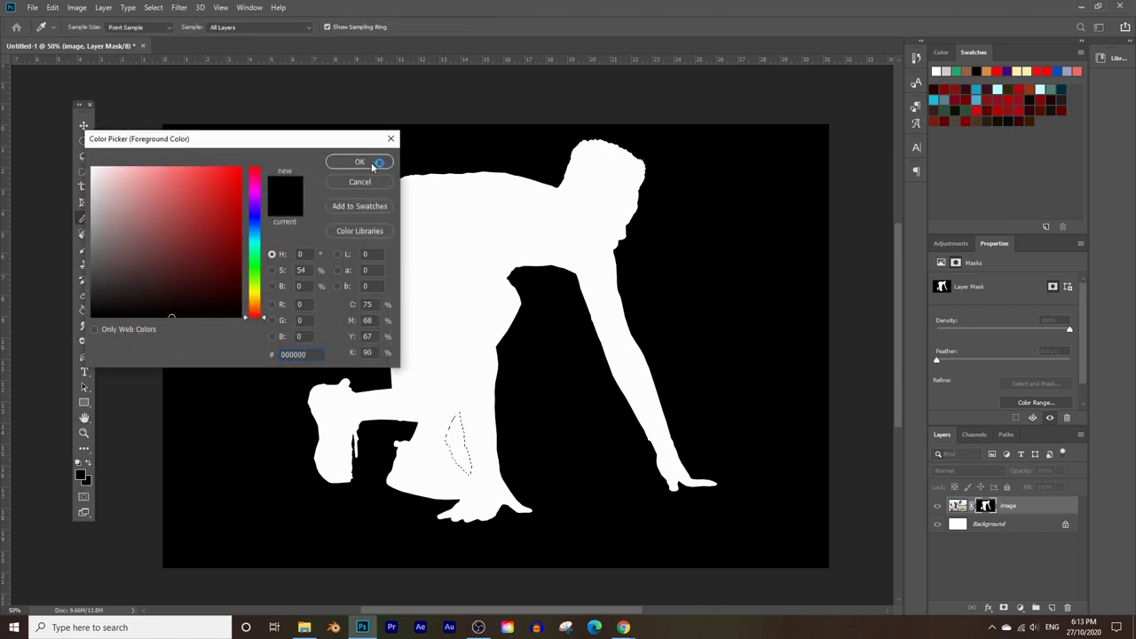
{"action": "left_click", "coordinate": [375, 164]}
{"action": "mouse_move", "coordinate": [456, 418]}
{"action": "left_mouse_down"}
{"action": "mouse_move", "coordinate": [450, 451]}
{"action": "mouse_move", "coordinate": [472, 493]}
{"action": "mouse_move", "coordinate": [439, 420]}
{"action": "mouse_move", "coordinate": [475, 472]}
{"action": "mouse_move", "coordinate": [452, 439]}
{"action": "mouse_move", "coordinate": [466, 448]}
{"action": "mouse_move", "coordinate": [444, 426]}
{"action": "mouse_move", "coordinate": [475, 493]}
{"action": "mouse_move", "coordinate": [449, 406]}
{"action": "mouse_move", "coordinate": [471, 507]}
{"action": "mouse_move", "coordinate": [471, 461]}
{"action": "mouse_move", "coordinate": [455, 450]}
{"action": "mouse_move", "coordinate": [444, 403]}
{"action": "mouse_move", "coordinate": [472, 526]}
{"action": "mouse_move", "coordinate": [444, 397]}
{"action": "mouse_move", "coordinate": [472, 471]}
{"action": "left_mouse_up"}
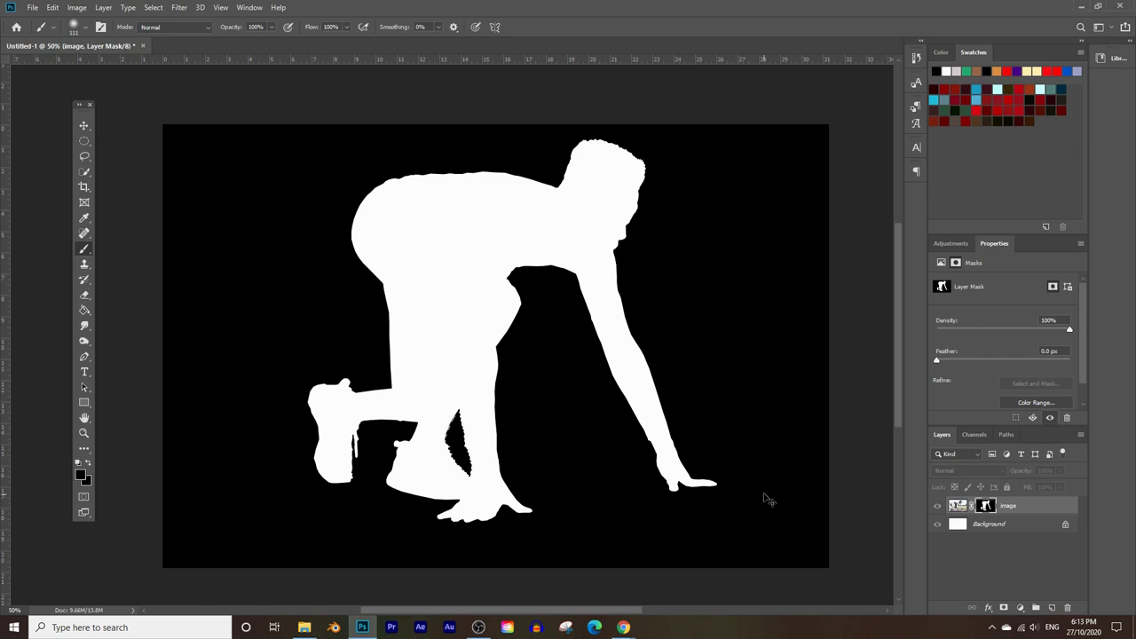
{"action": "key", "text": "ctrl+d"}
{"action": "left_click", "coordinate": [984, 507], "text": "alt"}
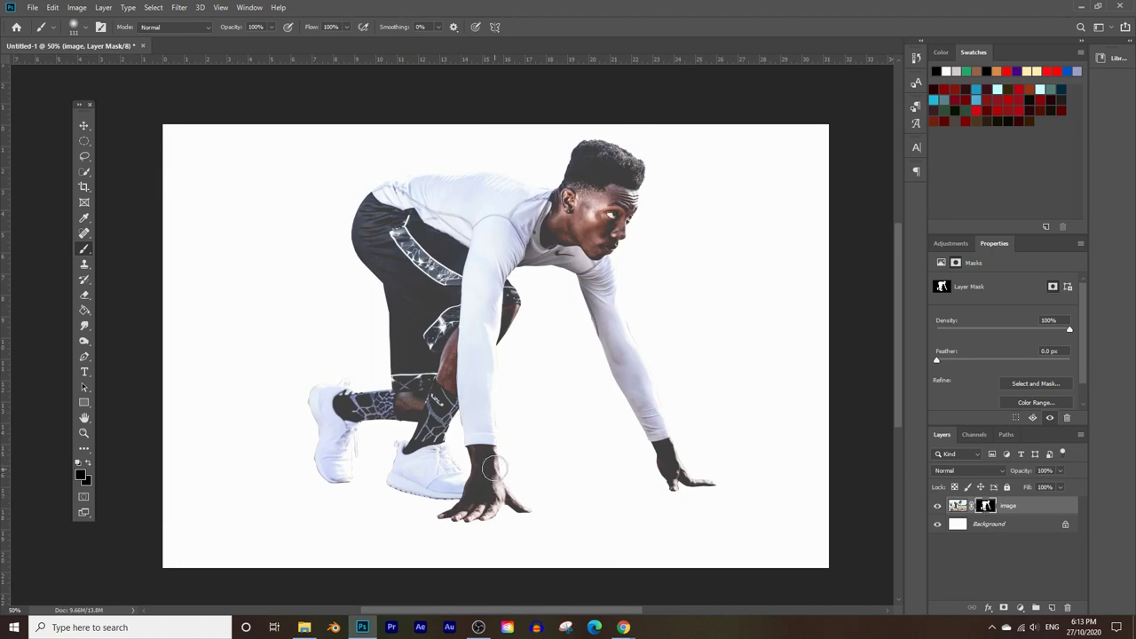
Load the image layer's mask as a selection around the sprinter and contract it by 1 pixel.
{"action": "left_click", "coordinate": [83, 125]}
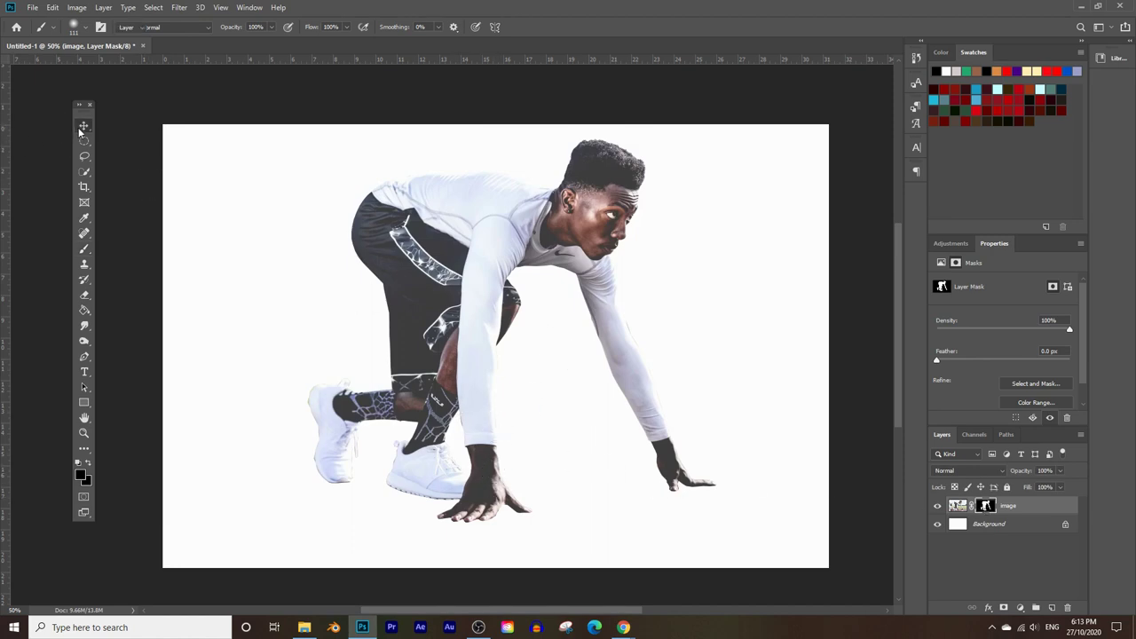
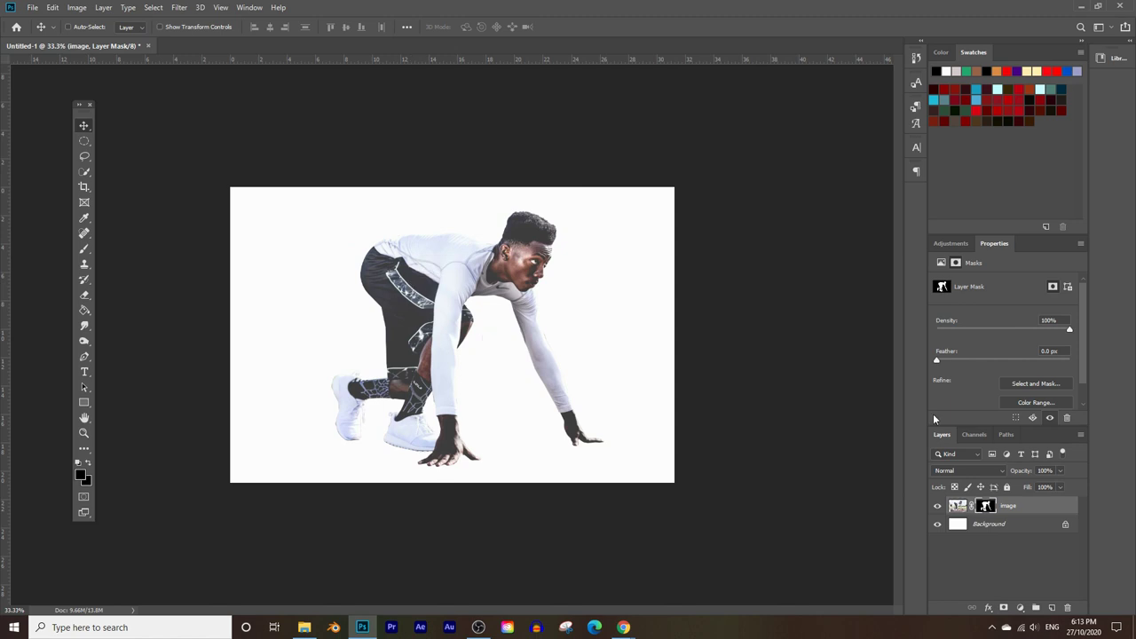
{"action": "left_click", "coordinate": [987, 509], "text": "ctrl"}
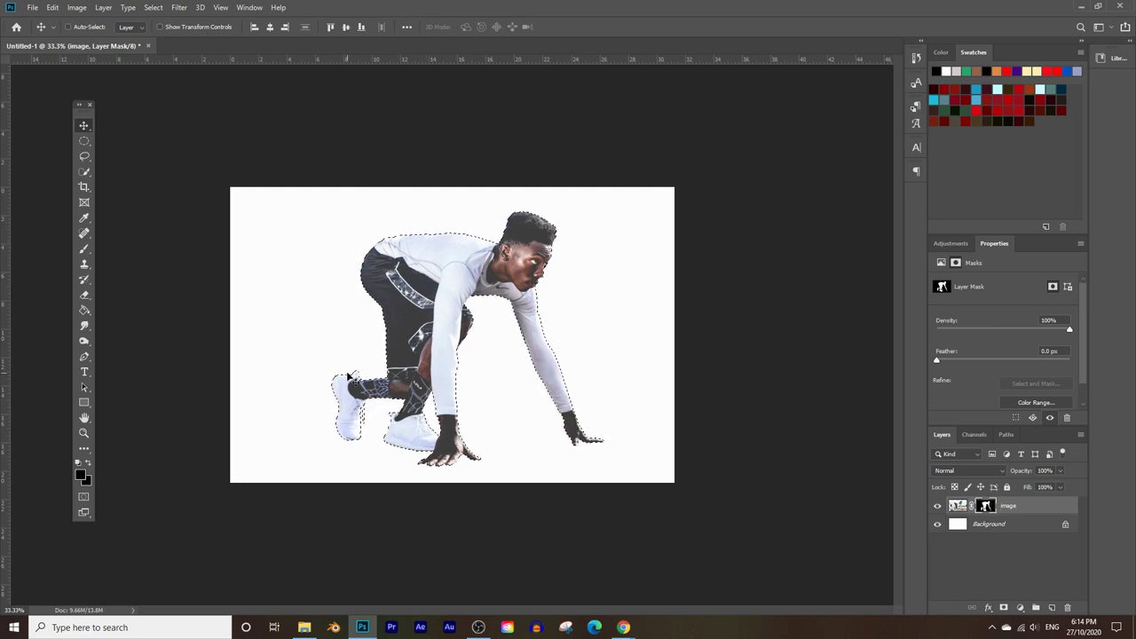
{"action": "left_click", "coordinate": [83, 433]}
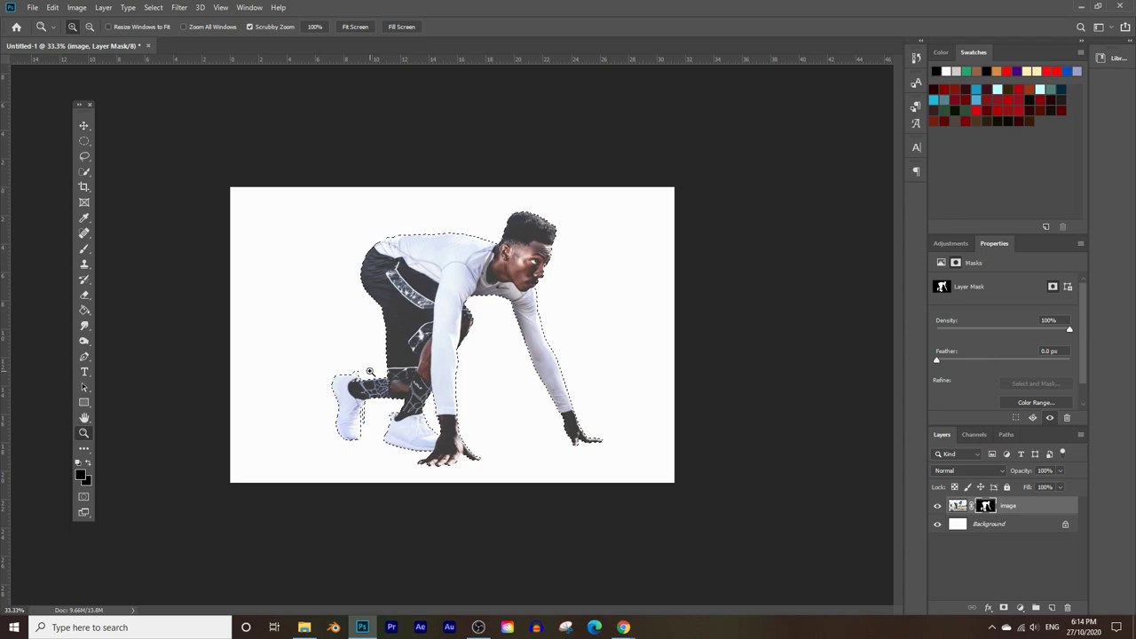
{"action": "left_click", "coordinate": [343, 407]}
{"action": "left_click_drag", "start_coordinate": [343, 407], "coordinate": [162, 360]}
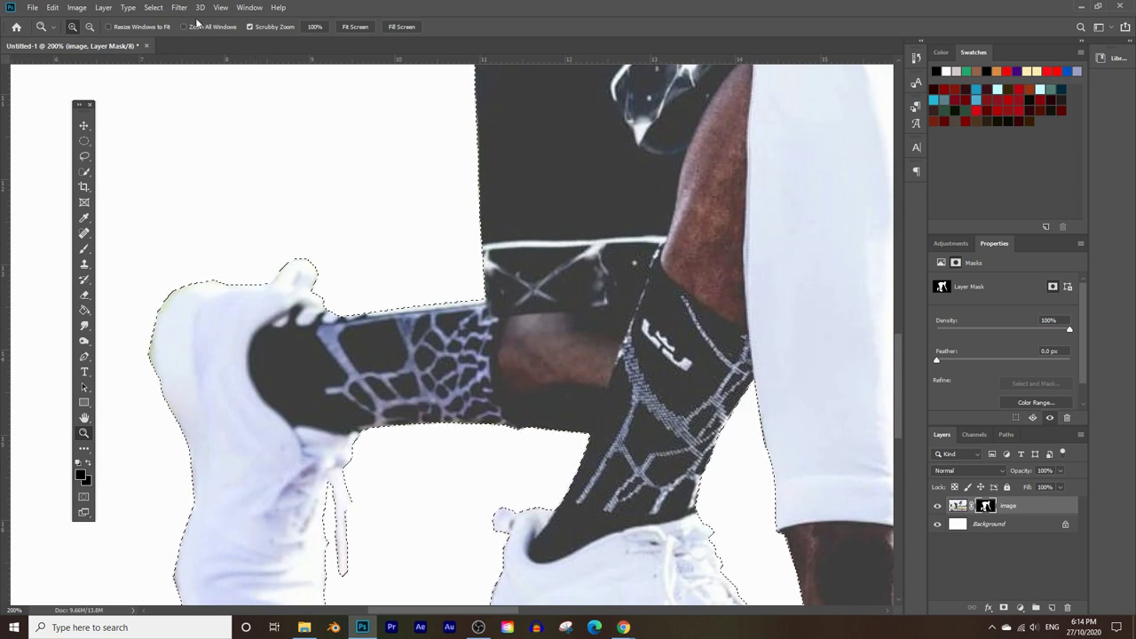
{"action": "left_click", "coordinate": [163, 8]}
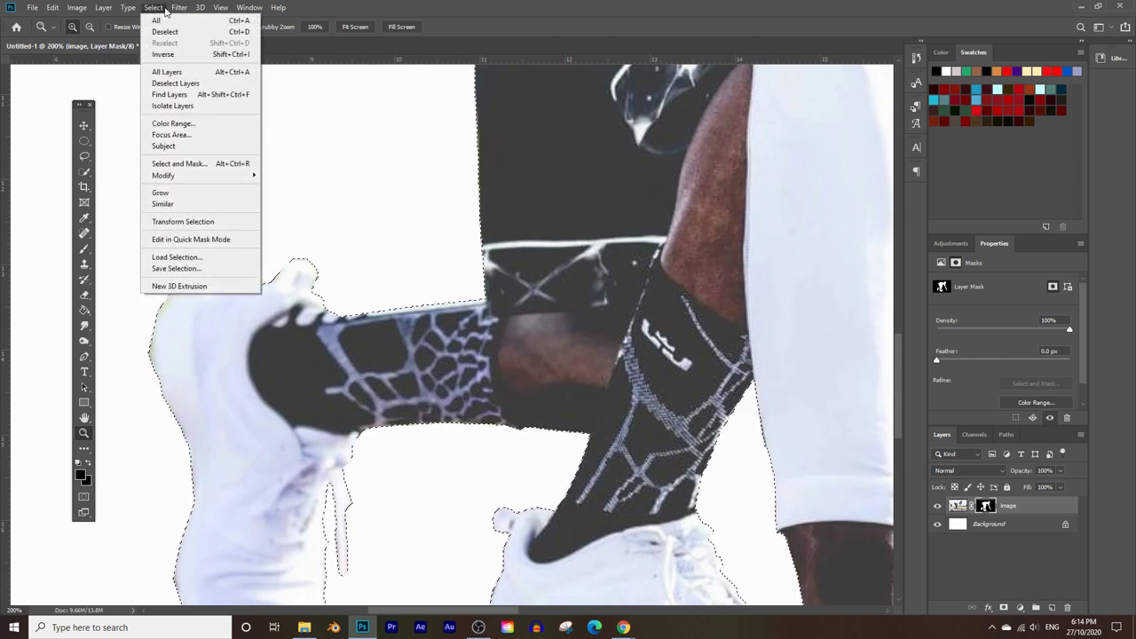
{"action": "mouse_move", "coordinate": [200, 180]}
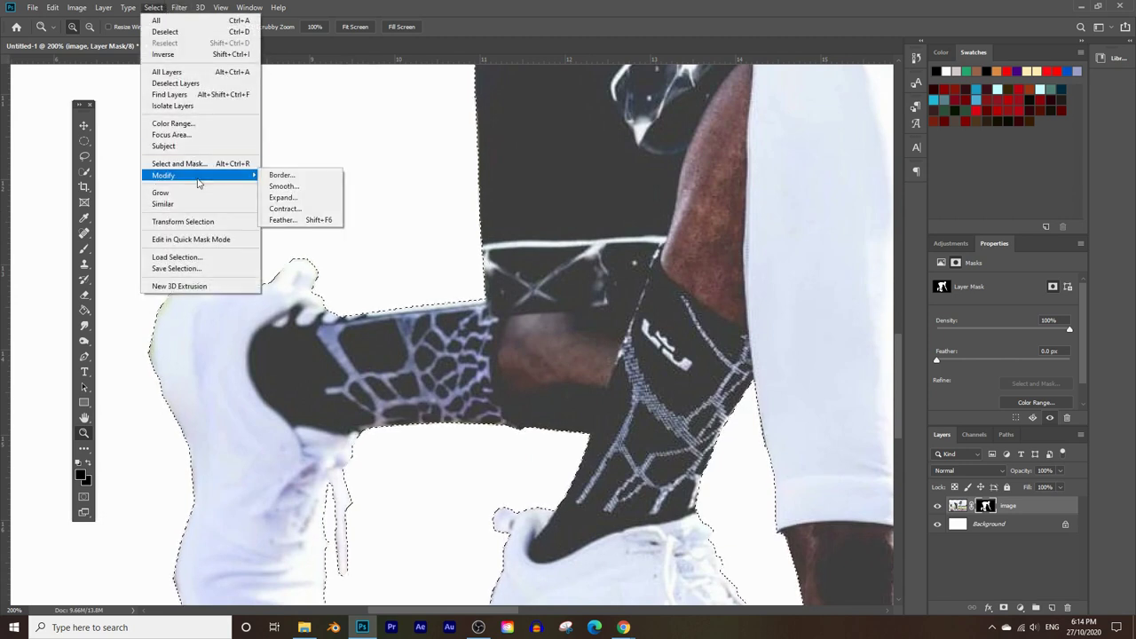
{"action": "left_click", "coordinate": [293, 210]}
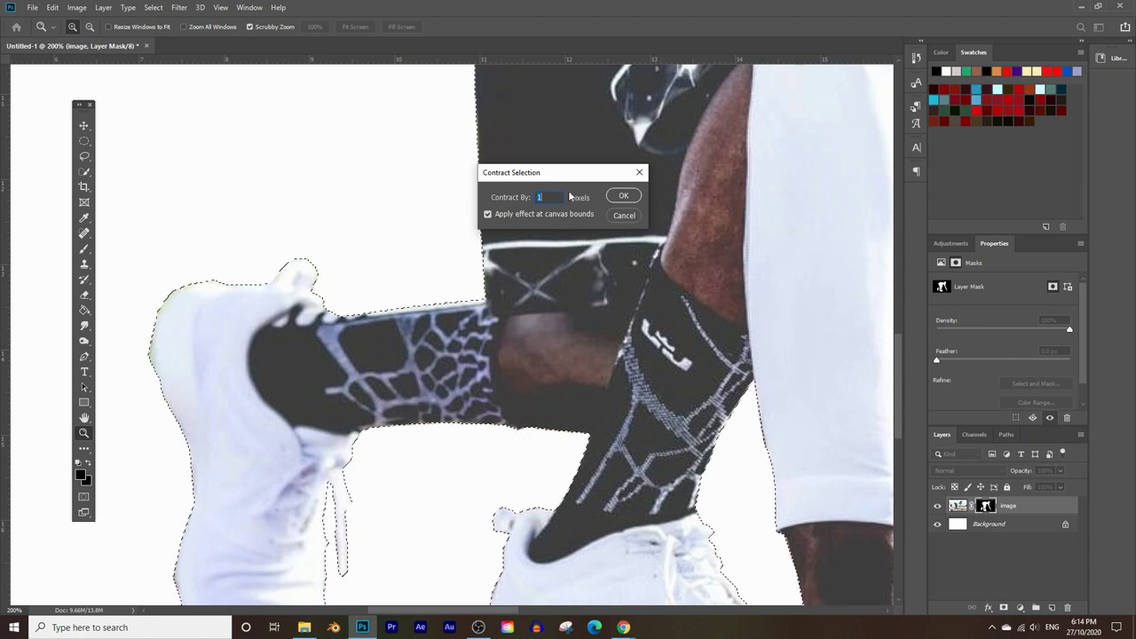
{"action": "left_click_drag", "start_coordinate": [541, 173], "coordinate": [519, 292]}
{"action": "left_click", "coordinate": [600, 316]}
Contract the sprinter selection by 1 more pixel to bring it inside the shoe's coloured fringe.
{"action": "left_click", "coordinate": [160, 267]}
{"action": "left_click_drag", "start_coordinate": [161, 266], "coordinate": [190, 325]}
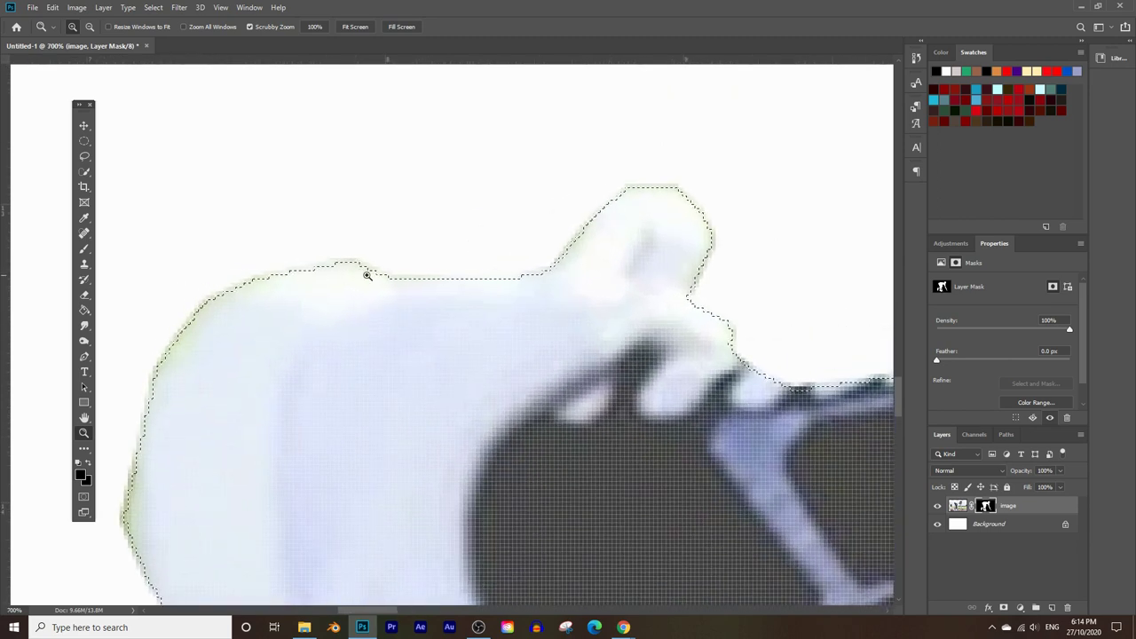
{"action": "left_click", "coordinate": [153, 7]}
{"action": "mouse_move", "coordinate": [206, 177]}
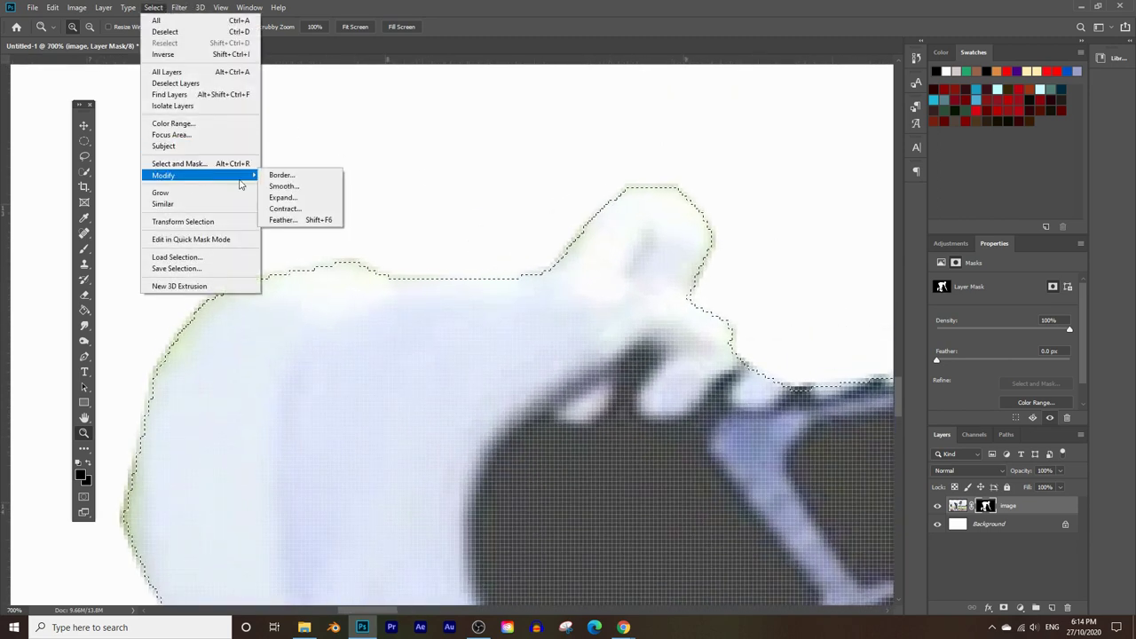
{"action": "left_click", "coordinate": [298, 209]}
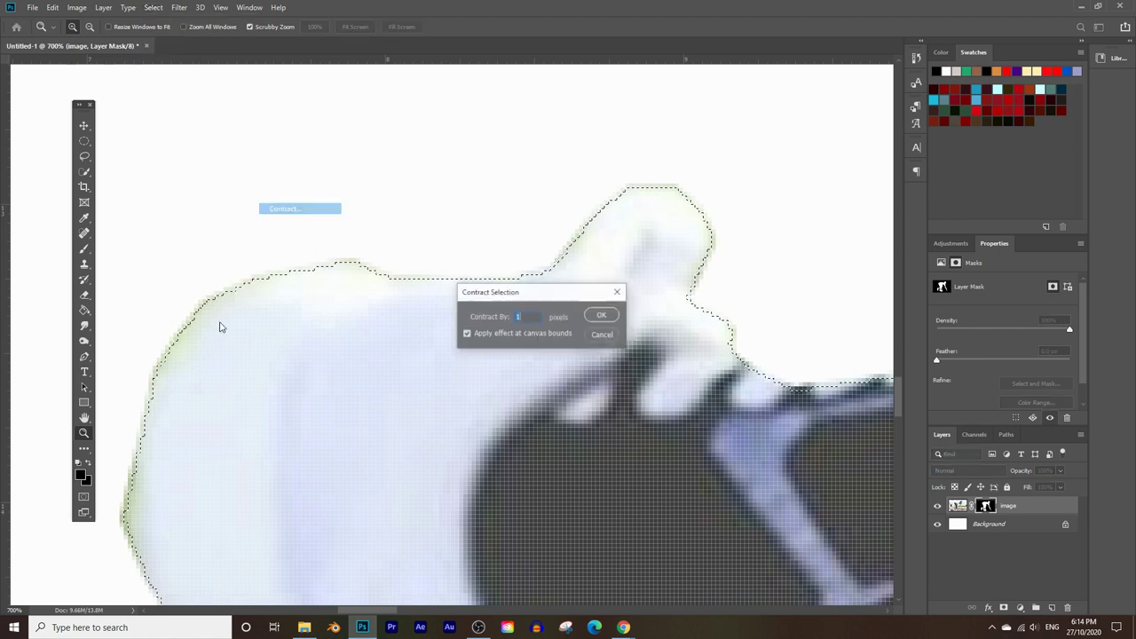
{"action": "left_click", "coordinate": [602, 317]}
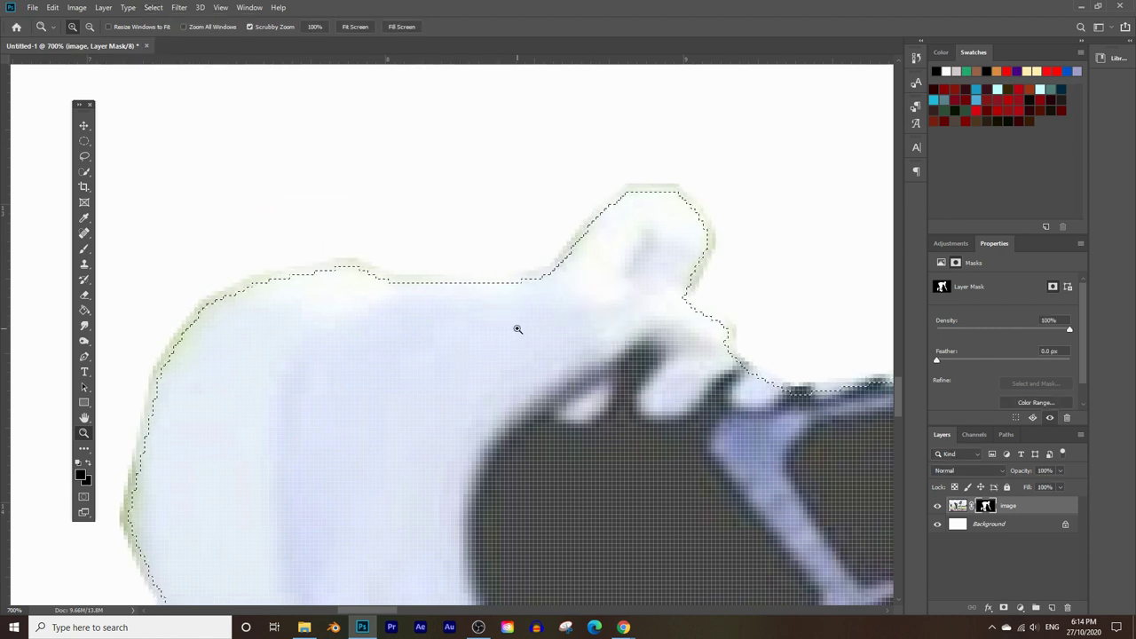
Choose the Brush tool and set its foreground color to black for masking.
{"action": "key", "text": "ctrl+d"}
{"action": "scroll", "coordinate": [432, 325], "scroll_direction": "down", "scroll_amount": 2}
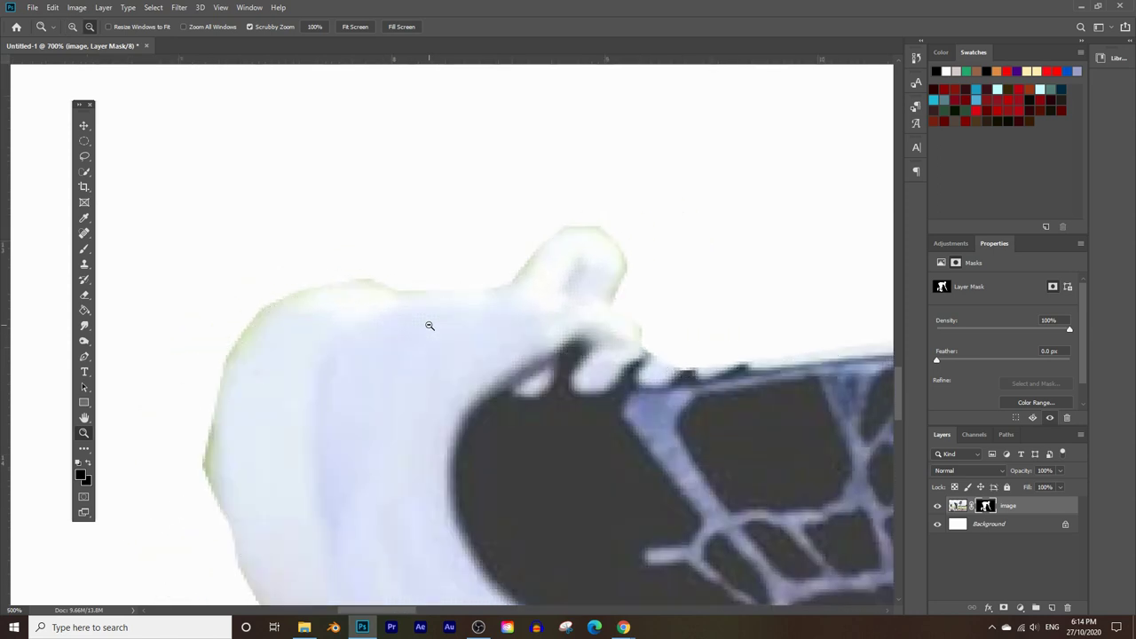
{"action": "scroll", "coordinate": [430, 326], "scroll_direction": "down", "scroll_amount": 8}
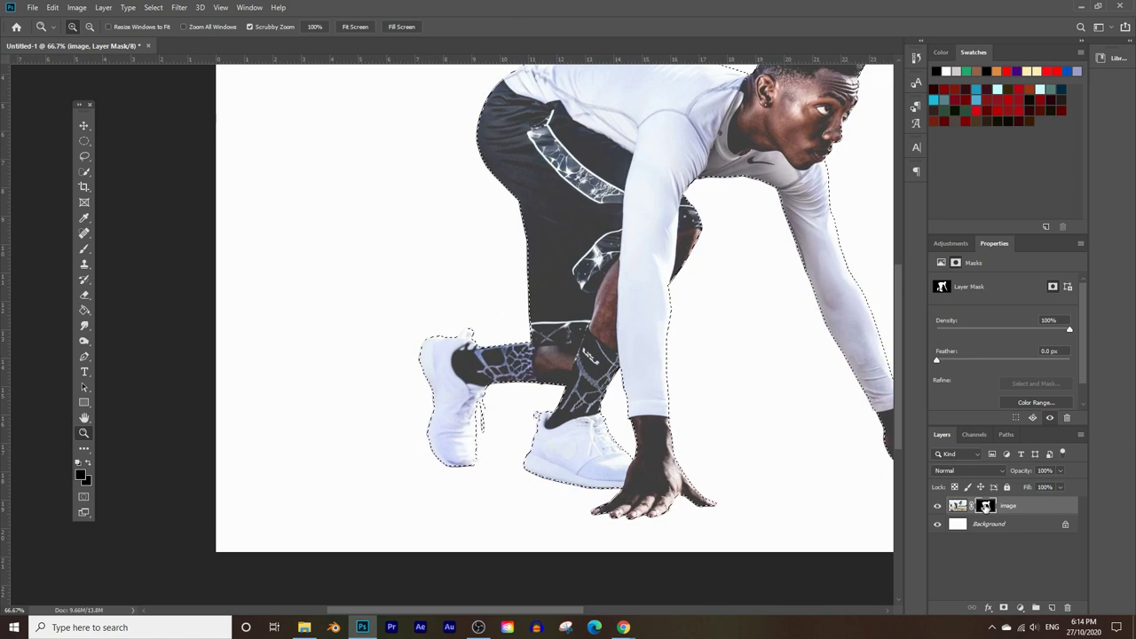
{"action": "left_click", "coordinate": [84, 249]}
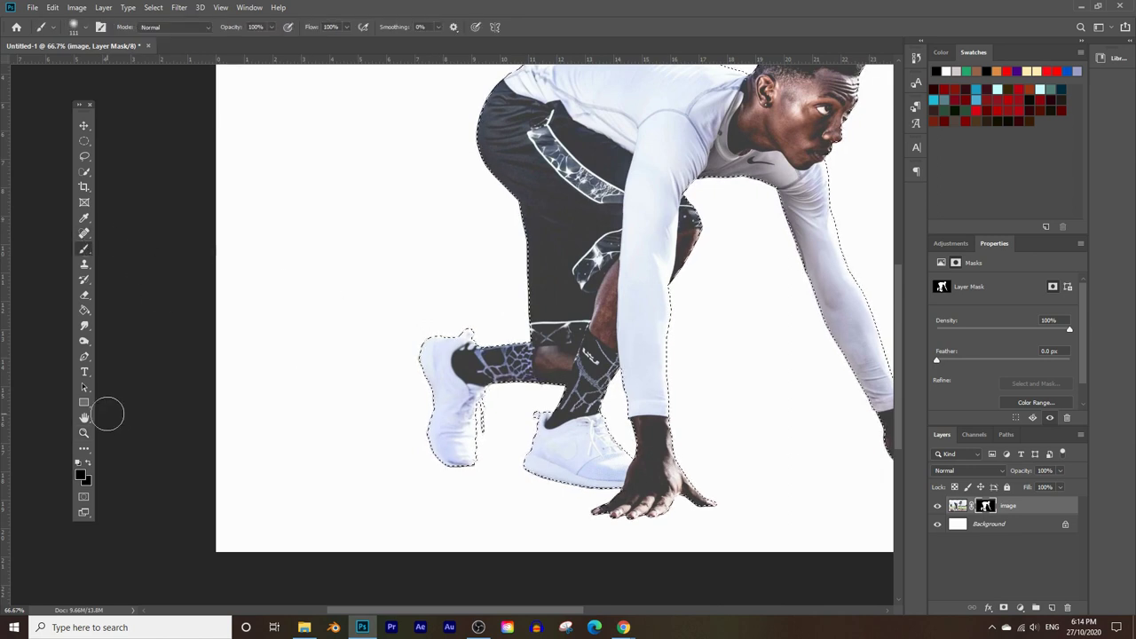
{"action": "left_click", "coordinate": [80, 476]}
{"action": "left_click", "coordinate": [184, 317]}
{"action": "left_click_drag", "start_coordinate": [183, 318], "coordinate": [178, 322]}
{"action": "left_click", "coordinate": [360, 161]}
Invert the contracted selection so it covers everything outside the sprinter.
{"action": "left_click", "coordinate": [85, 432]}
{"action": "left_click_drag", "start_coordinate": [245, 400], "coordinate": [173, 269]}
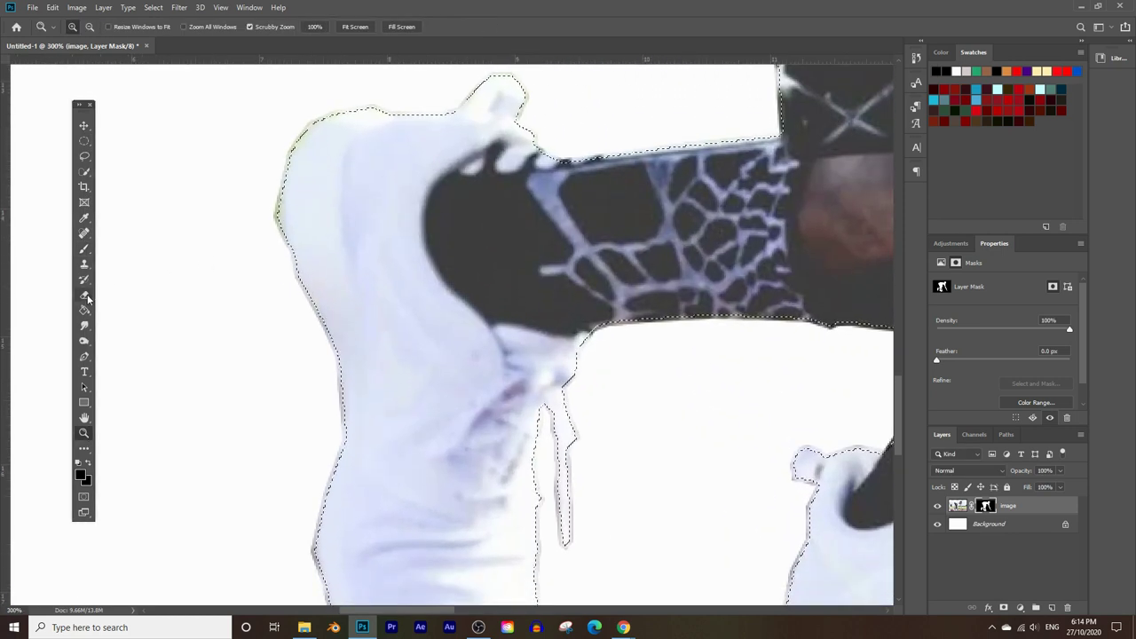
{"action": "left_click", "coordinate": [85, 251]}
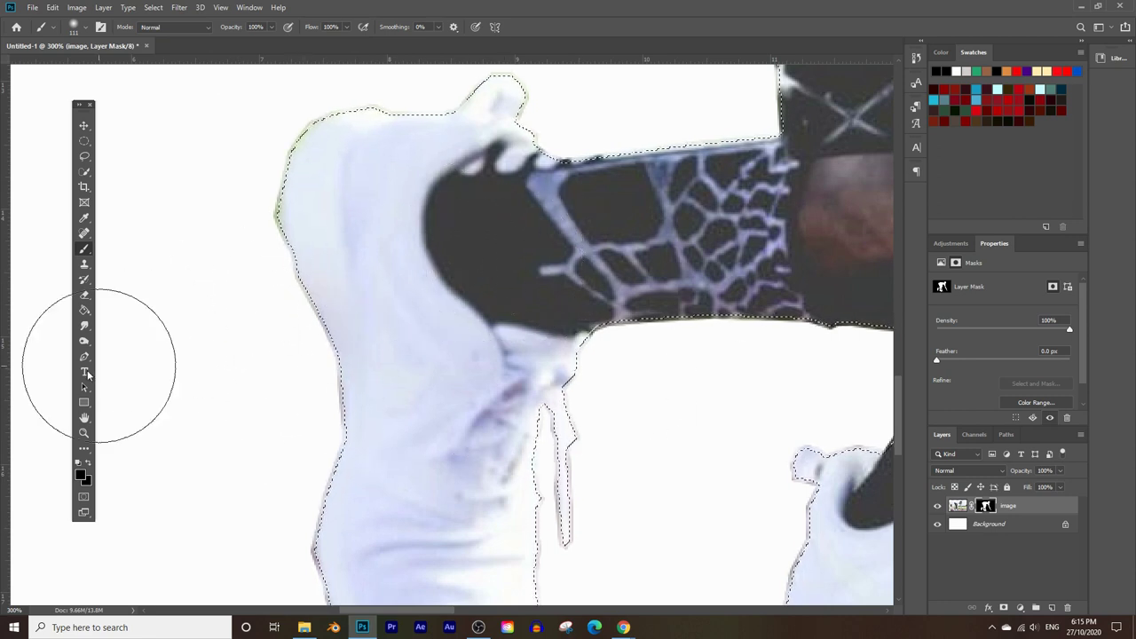
{"action": "left_click", "coordinate": [85, 433]}
{"action": "left_click", "coordinate": [476, 329], "text": "alt"}
{"action": "left_click", "coordinate": [477, 329], "text": "alt"}
{"action": "left_click", "coordinate": [477, 330], "text": "alt"}
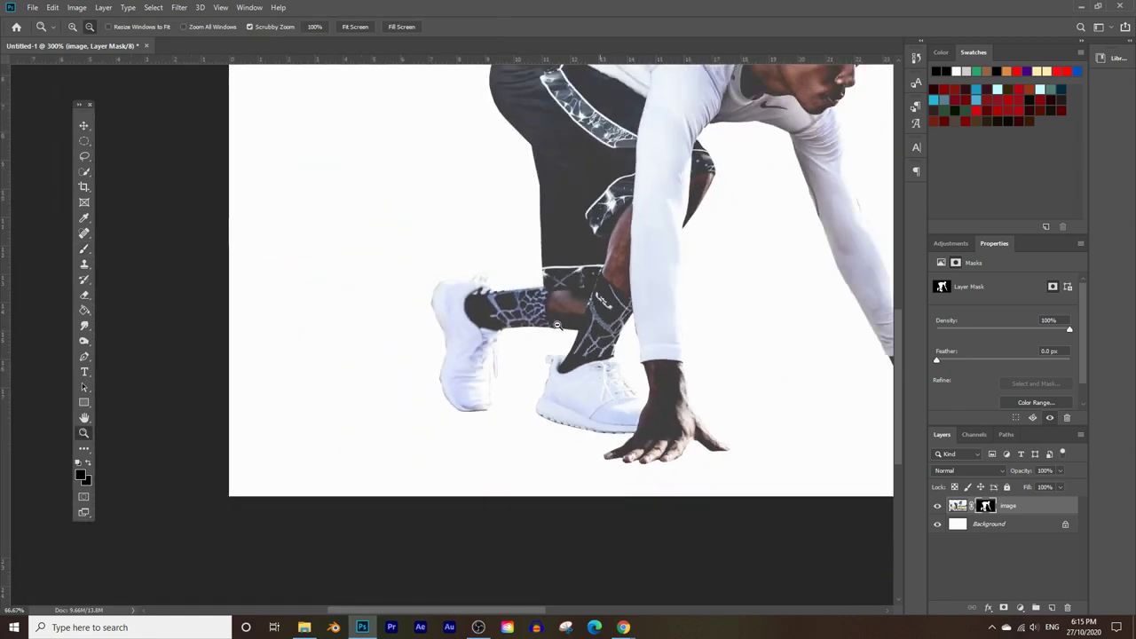
{"action": "scroll", "coordinate": [460, 353], "scroll_direction": "up", "scroll_amount": 2}
{"action": "left_click", "coordinate": [460, 352]}
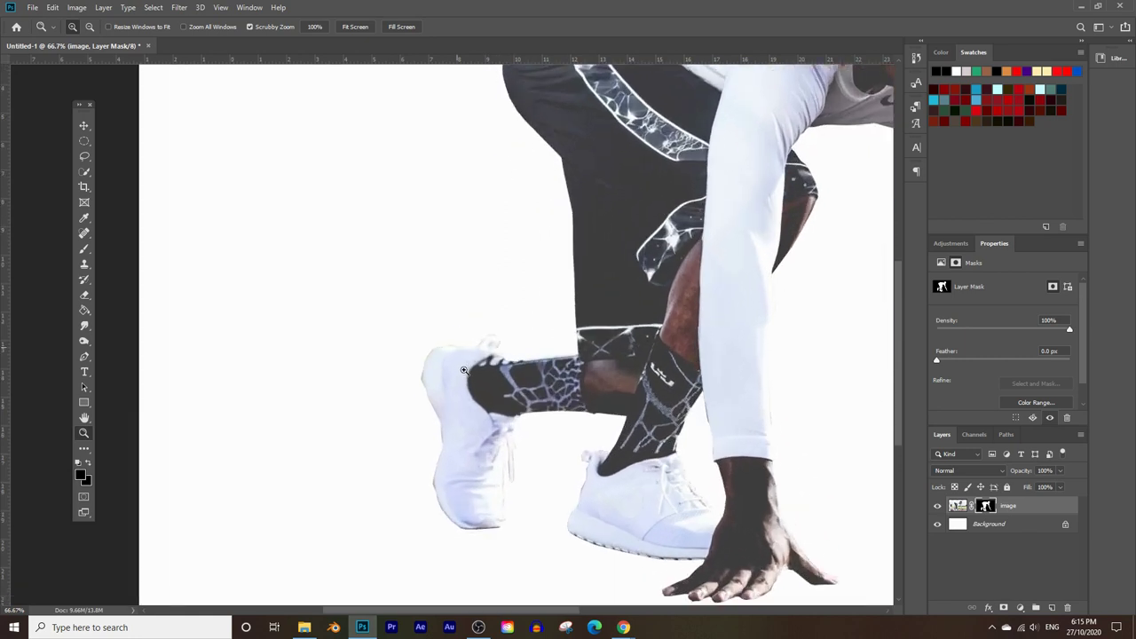
{"action": "left_click", "coordinate": [459, 352]}
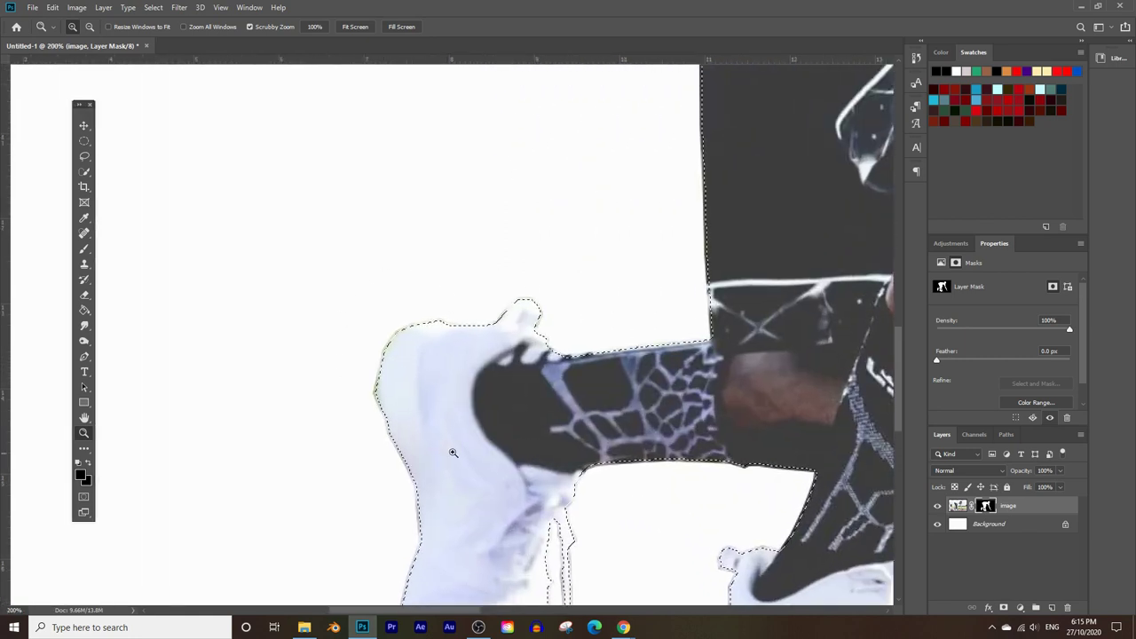
{"action": "left_click", "coordinate": [152, 7]}
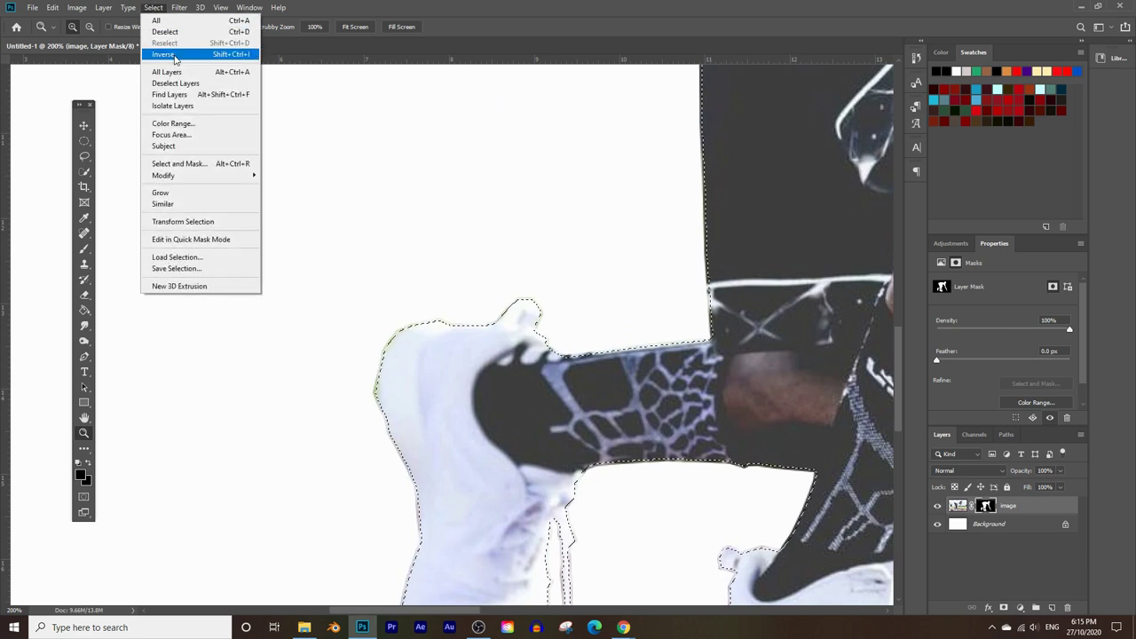
{"action": "left_click", "coordinate": [175, 55]}
Brush black (000000) on the layer mask along the back shoe, its laces, the lower leg and the front shoe's heel.
{"action": "left_click", "coordinate": [470, 286], "text": "alt"}
{"action": "left_click", "coordinate": [470, 287], "text": "alt"}
{"action": "left_click", "coordinate": [493, 285], "text": "alt"}
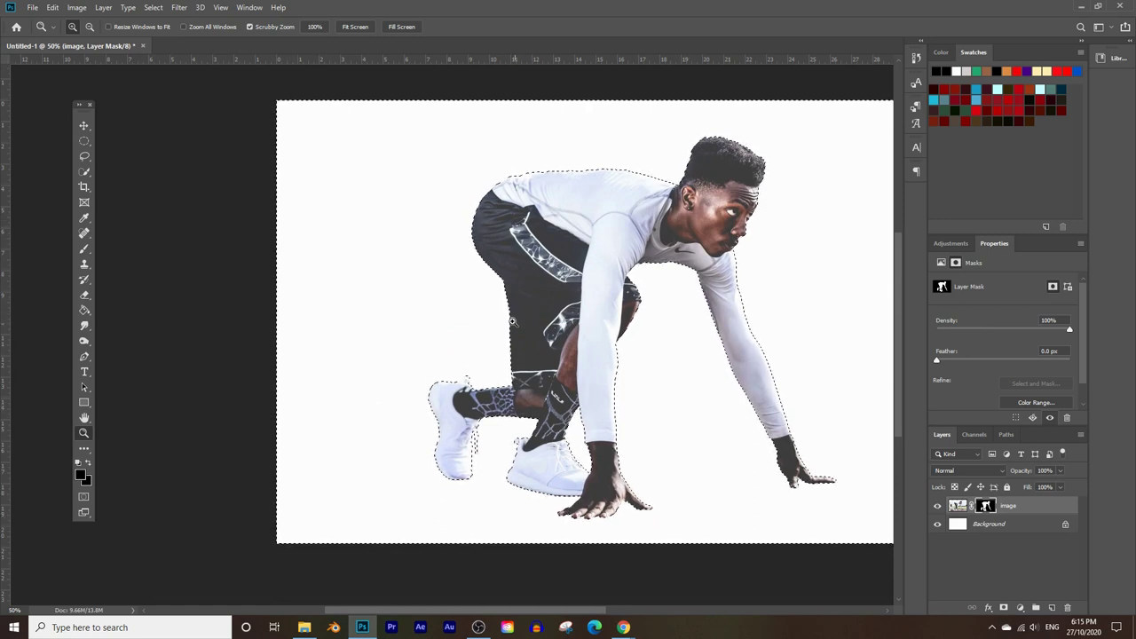
{"action": "left_click_drag", "start_coordinate": [444, 393], "coordinate": [661, 450]}
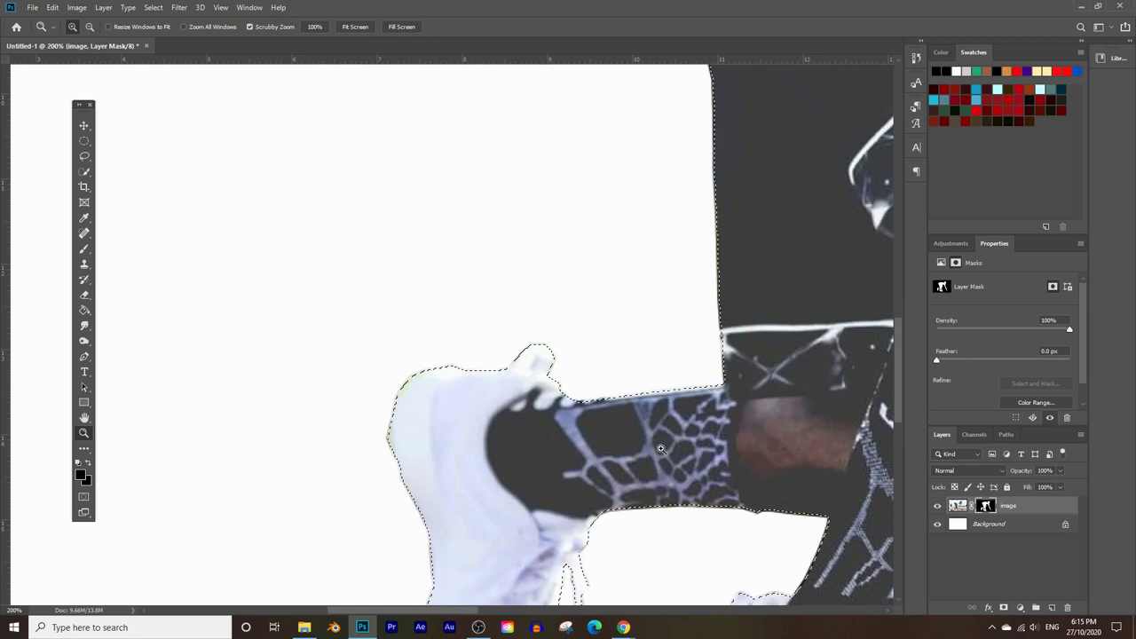
{"action": "left_click", "coordinate": [84, 250]}
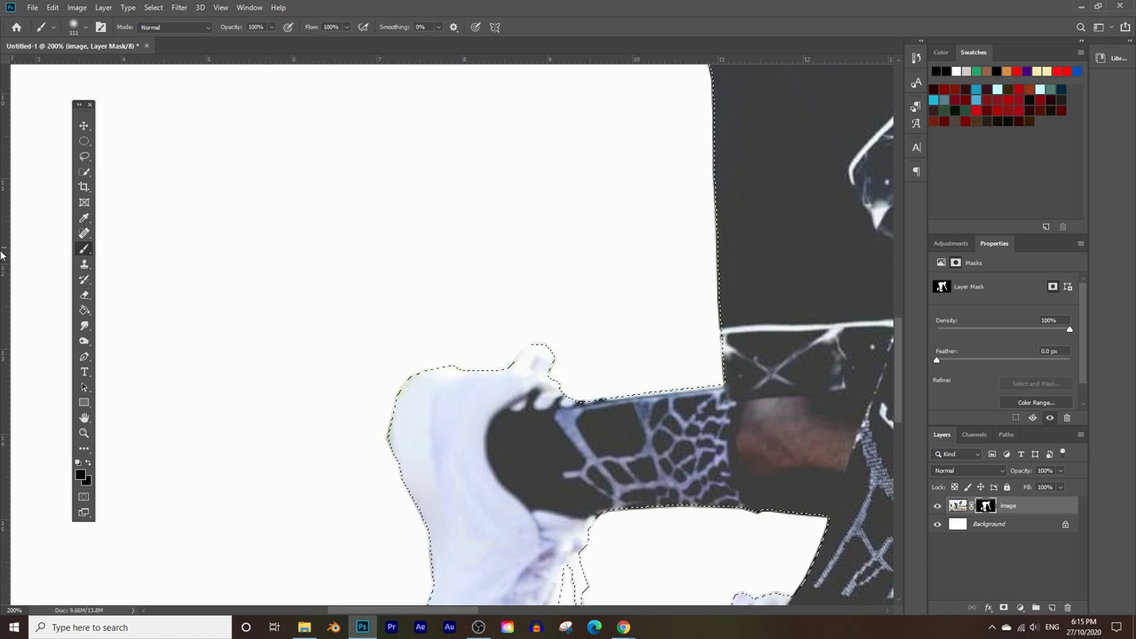
{"action": "left_click", "coordinate": [80, 476]}
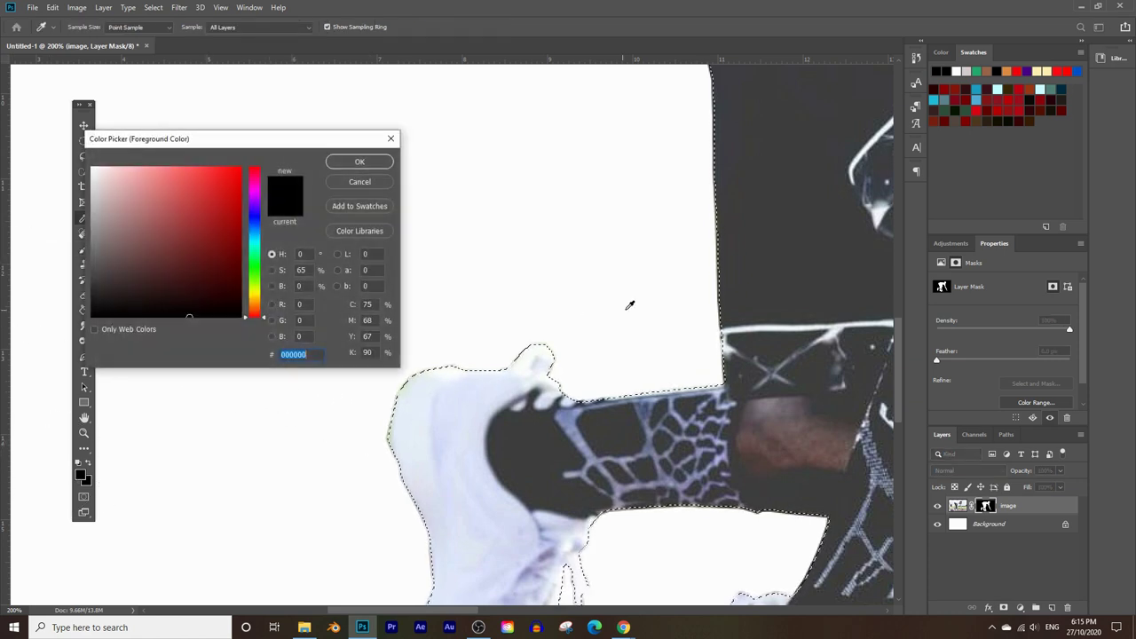
{"action": "left_click", "coordinate": [363, 167]}
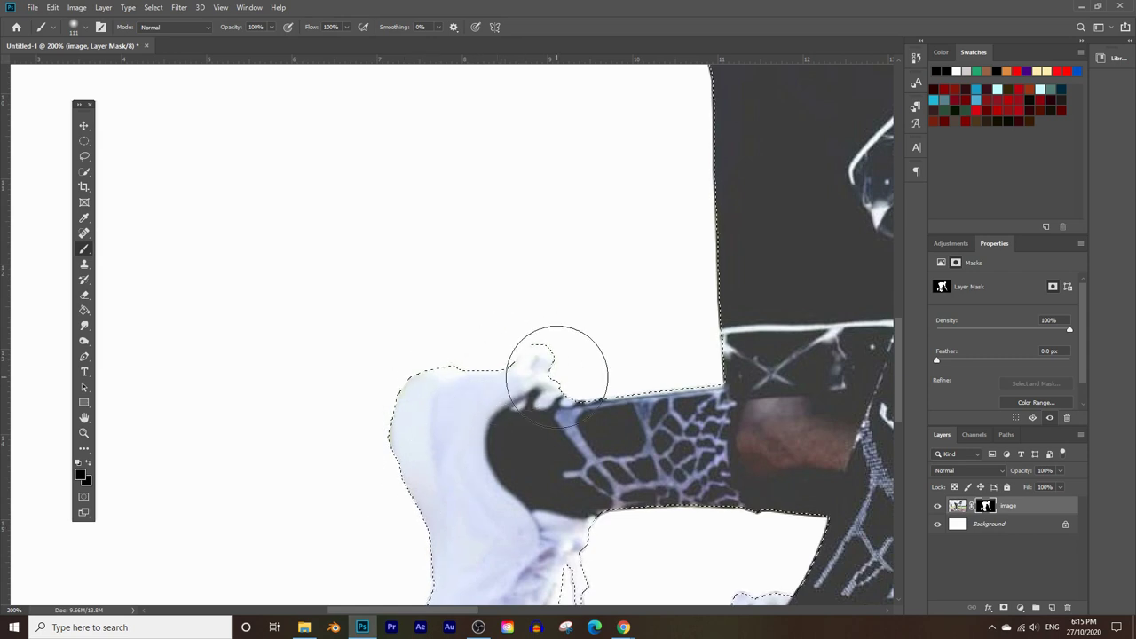
{"action": "scroll", "coordinate": [405, 420], "scroll_direction": "down", "scroll_amount": 2}
{"action": "scroll", "coordinate": [408, 422], "scroll_direction": "down", "scroll_amount": 1}
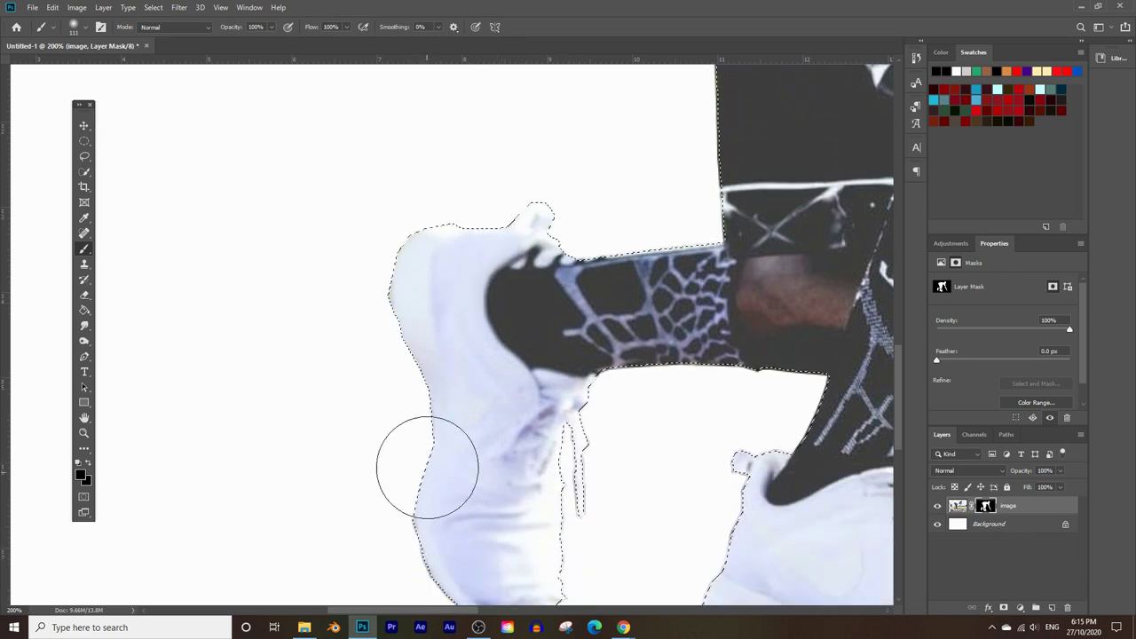
{"action": "scroll", "coordinate": [427, 453], "scroll_direction": "down", "scroll_amount": 2}
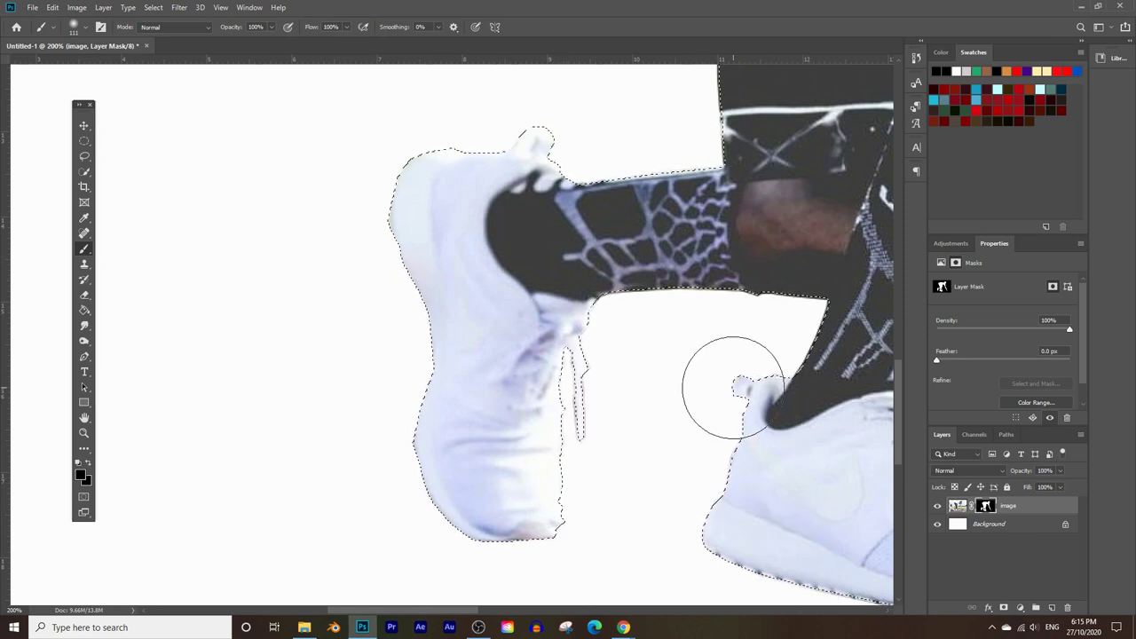
Brush black on the mask along the outline of the front shoe, lower back, shorts and near arm down to the hand.
{"action": "key", "text": "z"}
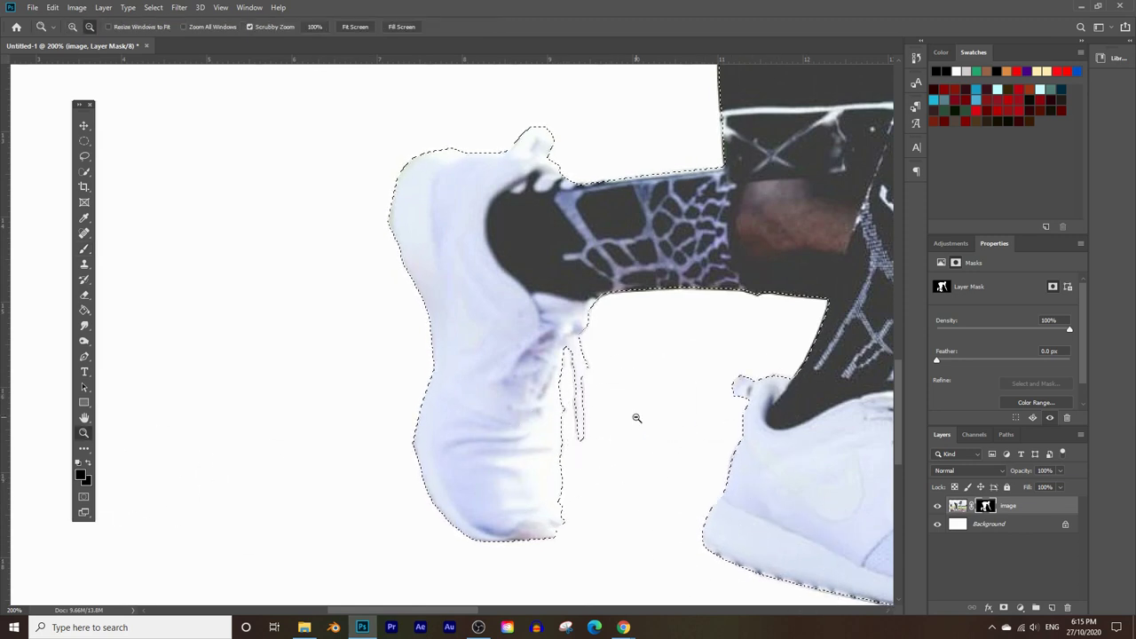
{"action": "left_click", "coordinate": [634, 418], "text": "alt"}
{"action": "left_click", "coordinate": [647, 388], "text": "alt"}
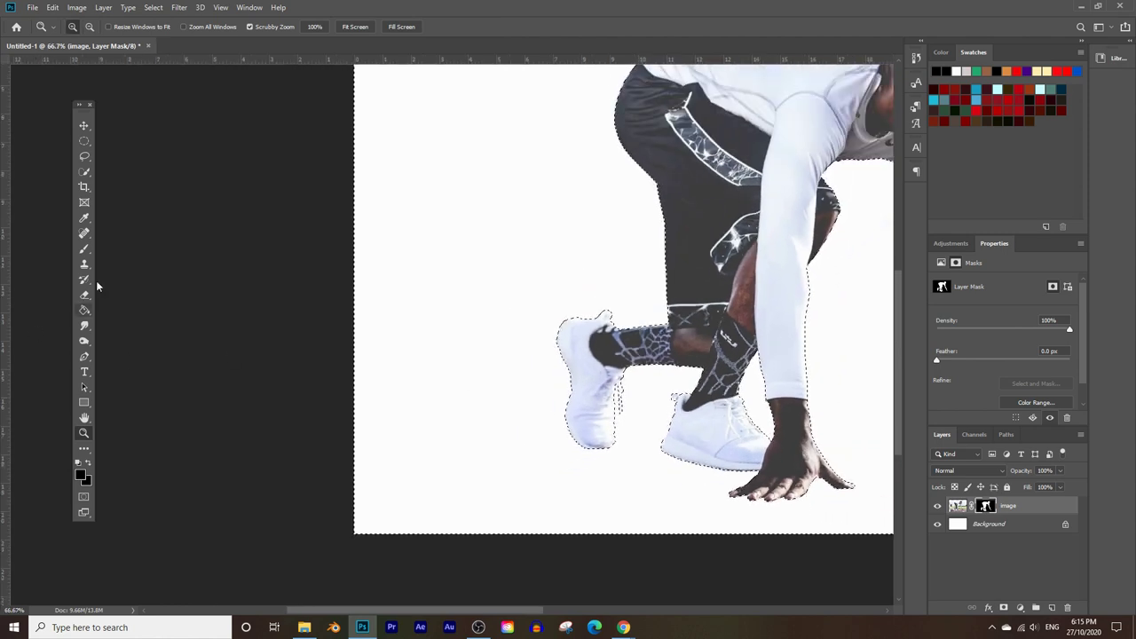
{"action": "left_click", "coordinate": [84, 248]}
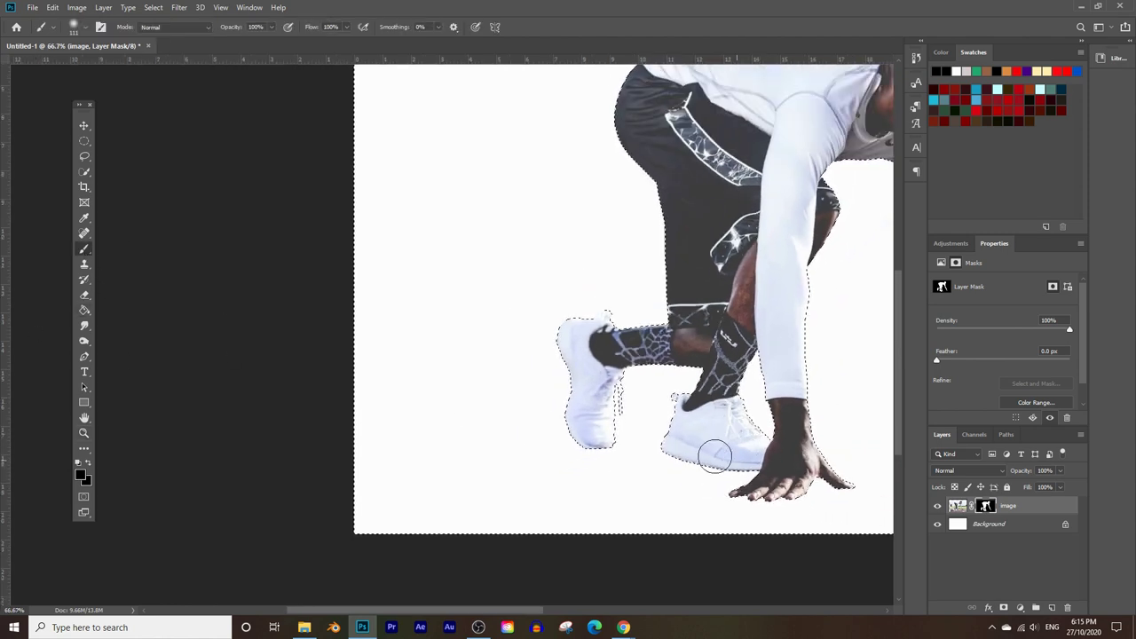
{"action": "scroll", "coordinate": [745, 426], "scroll_direction": "up", "scroll_amount": 5}
{"action": "mouse_move", "coordinate": [665, 163]}
{"action": "left_mouse_down"}
{"action": "mouse_move", "coordinate": [757, 149]}
{"action": "mouse_move", "coordinate": [848, 163]}
{"action": "mouse_move", "coordinate": [843, 291]}
{"action": "mouse_move", "coordinate": [836, 285]}
{"action": "mouse_move", "coordinate": [869, 289]}
{"action": "mouse_move", "coordinate": [813, 425]}
{"action": "left_mouse_up"}
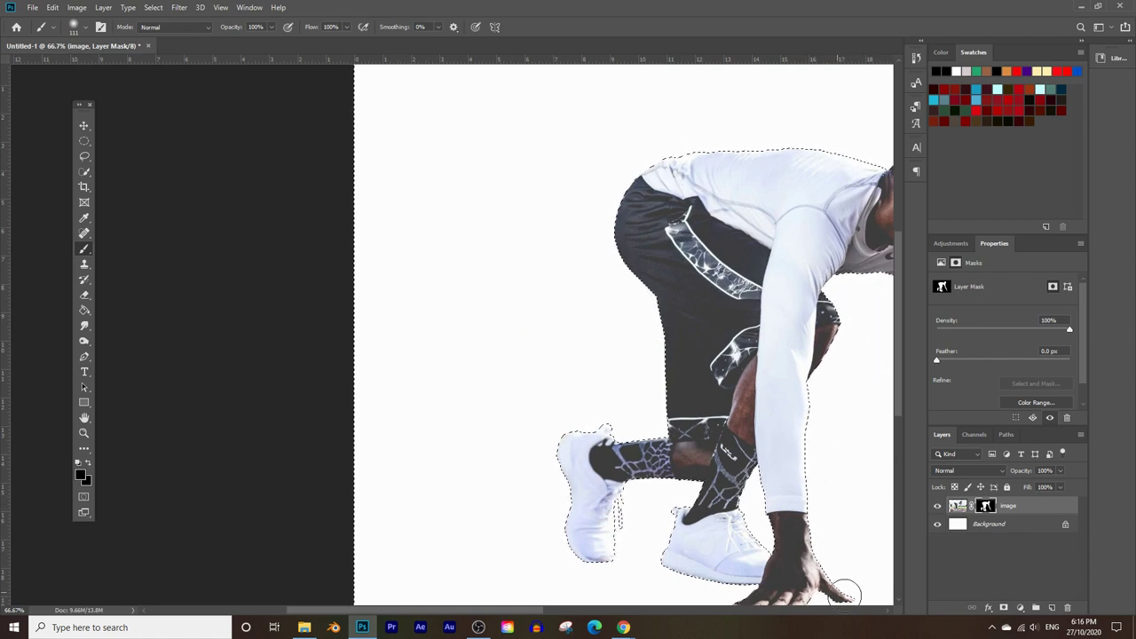
Check the mask edges around the sprinter's hands, far arm and head, and clear the inverted selection.
{"action": "scroll", "coordinate": [266, 529], "scroll_direction": "down", "scroll_amount": 3}
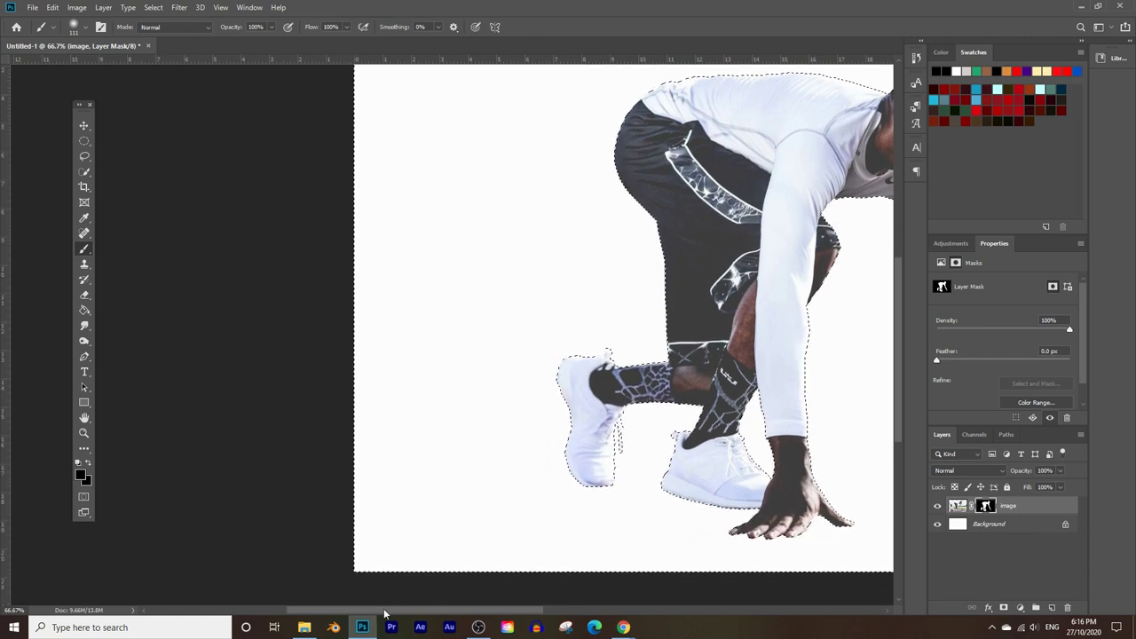
{"action": "scroll", "coordinate": [386, 614], "scroll_direction": "left", "scroll_amount": 10}
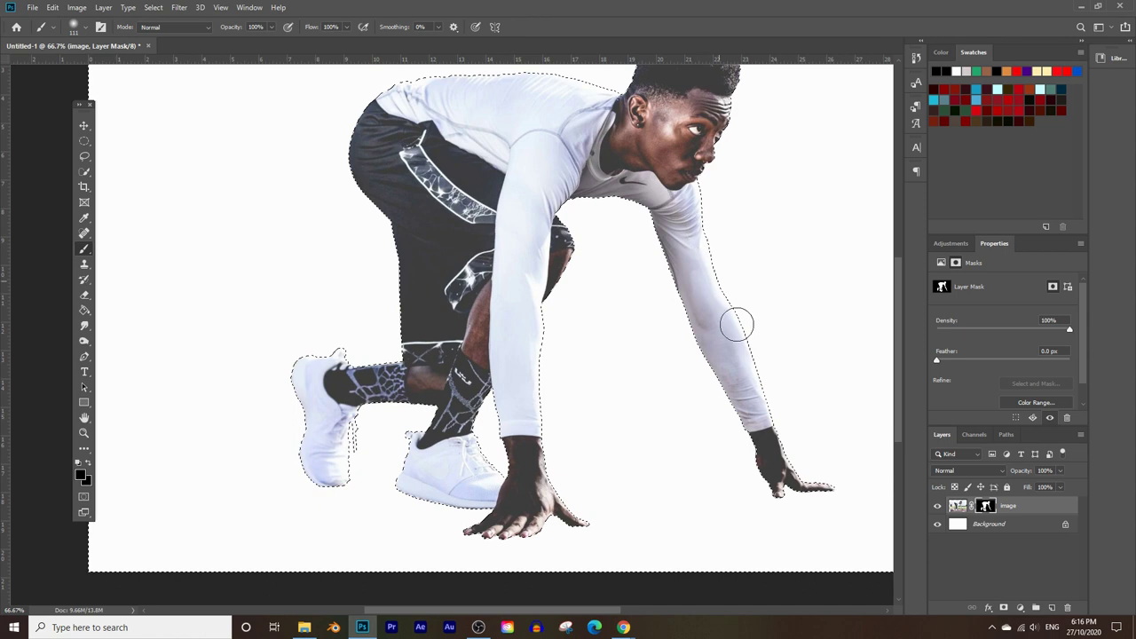
{"action": "scroll", "coordinate": [773, 388], "scroll_direction": "up", "scroll_amount": 3}
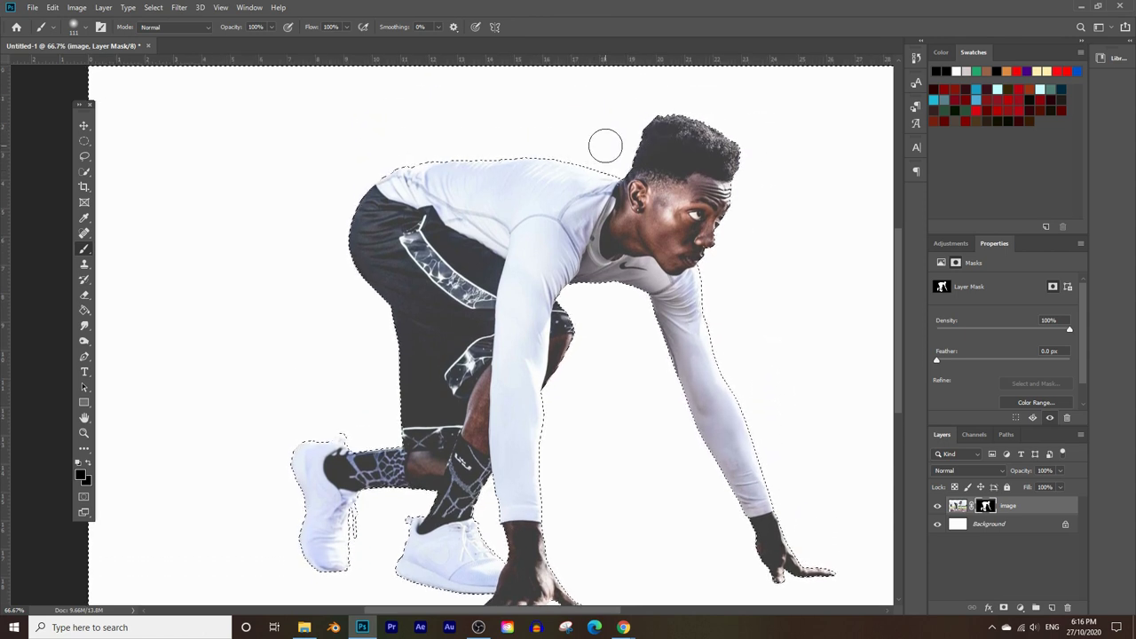
{"action": "key", "text": "ctrl+d"}
{"action": "left_click", "coordinate": [84, 433]}
{"action": "left_click", "coordinate": [485, 356], "text": "alt"}
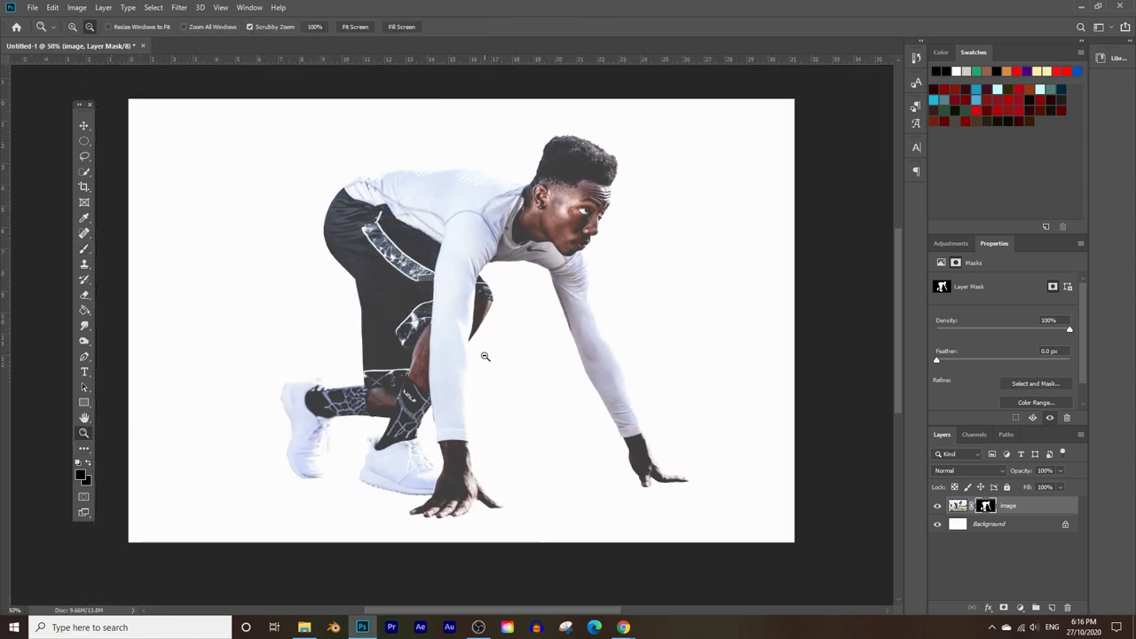
{"action": "left_click", "coordinate": [485, 357], "text": "alt"}
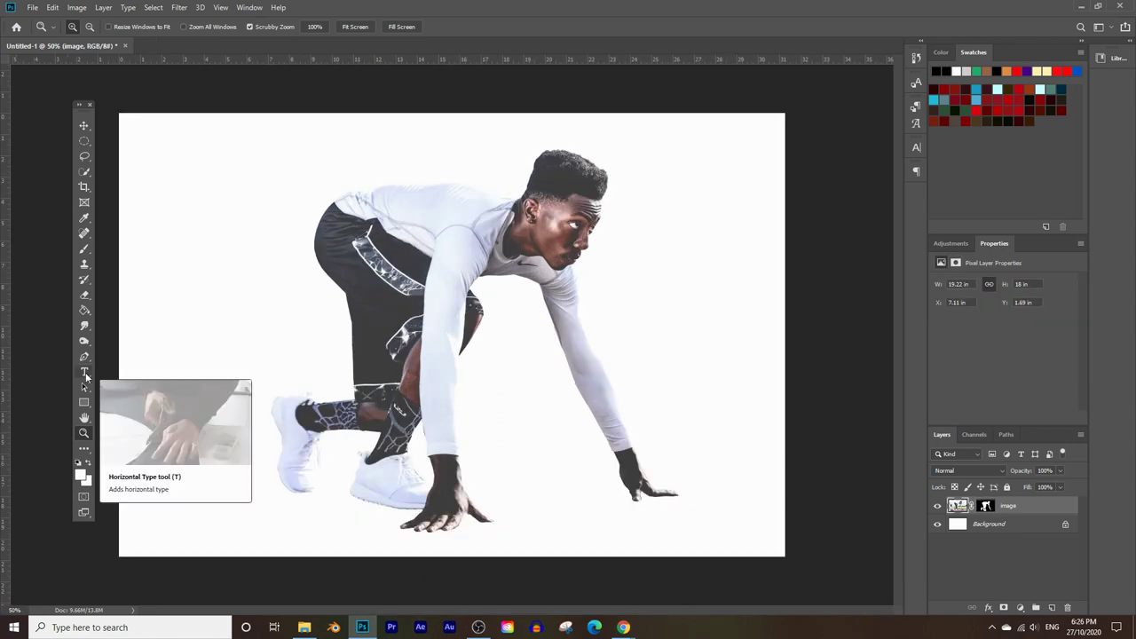
Add a black horizontal text layer in Inter Black and move it up across the sprinter's back and head.
{"action": "left_click", "coordinate": [84, 375]}
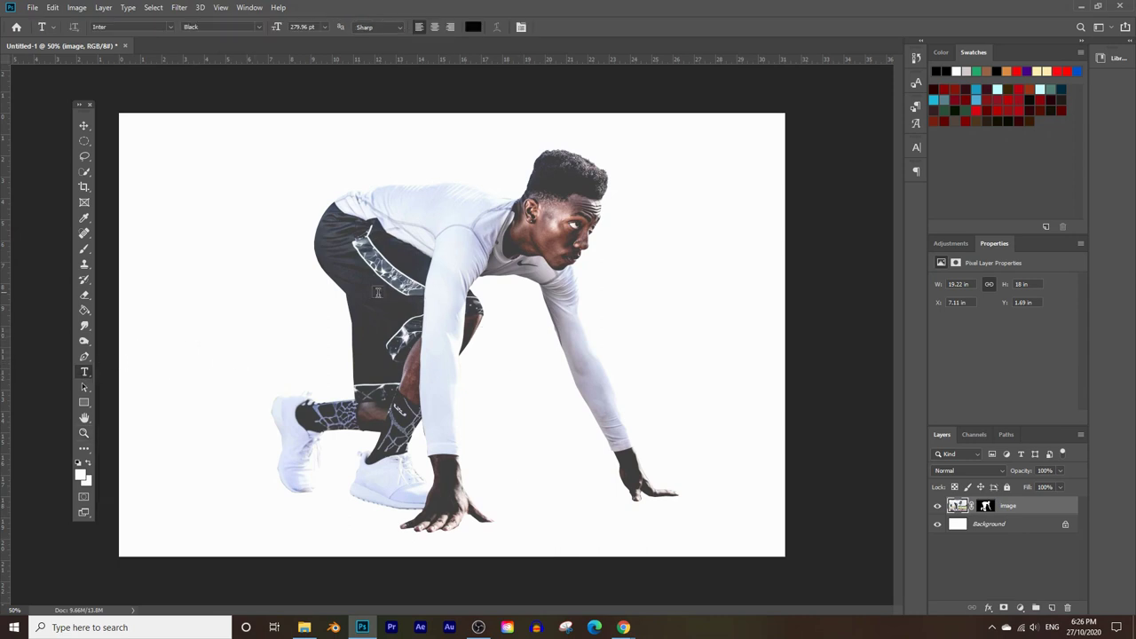
{"action": "left_click", "coordinate": [344, 311]}
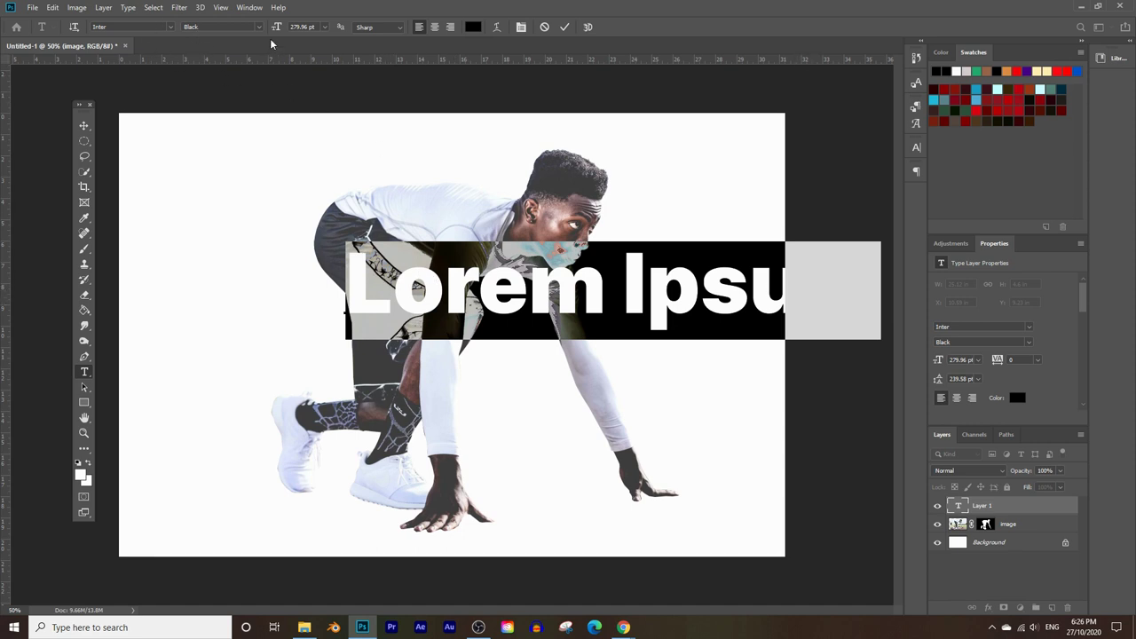
{"action": "left_click", "coordinate": [170, 27]}
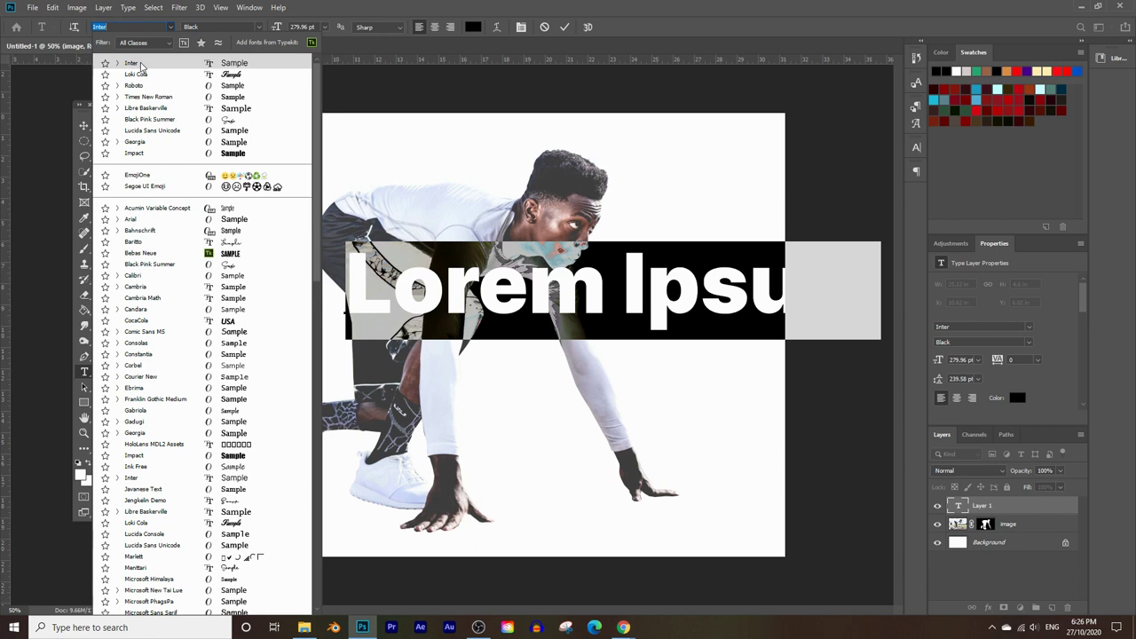
{"action": "left_click", "coordinate": [141, 66]}
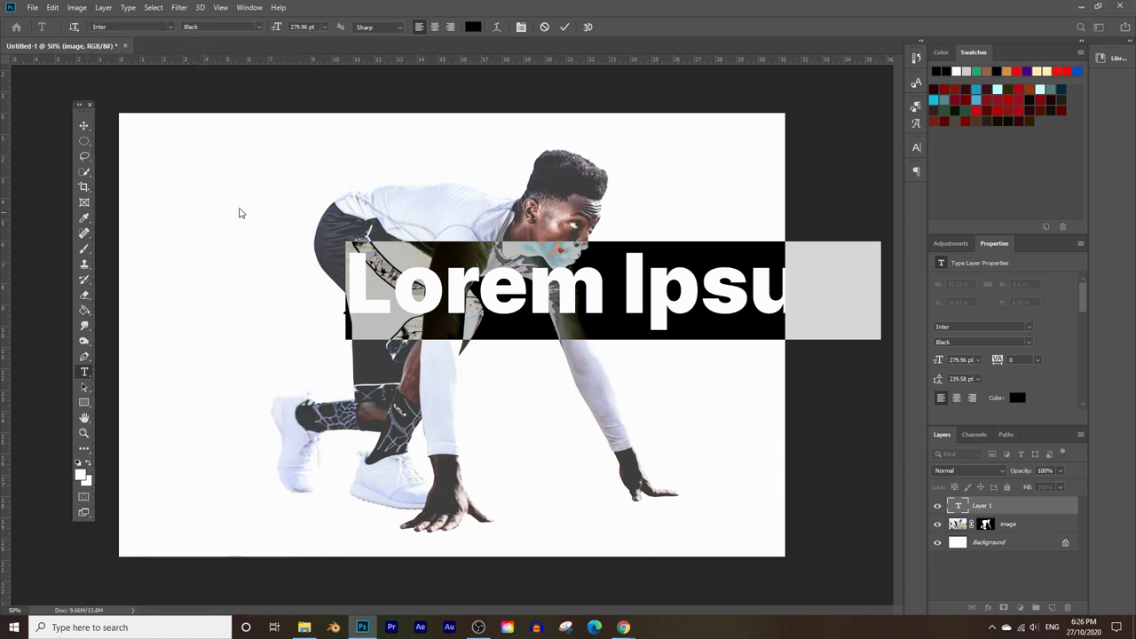
{"action": "left_click", "coordinate": [84, 125]}
{"action": "left_click_drag", "start_coordinate": [424, 260], "coordinate": [274, 163]}
Replace the placeholder text with READY in capital letters.
{"action": "left_click", "coordinate": [85, 372]}
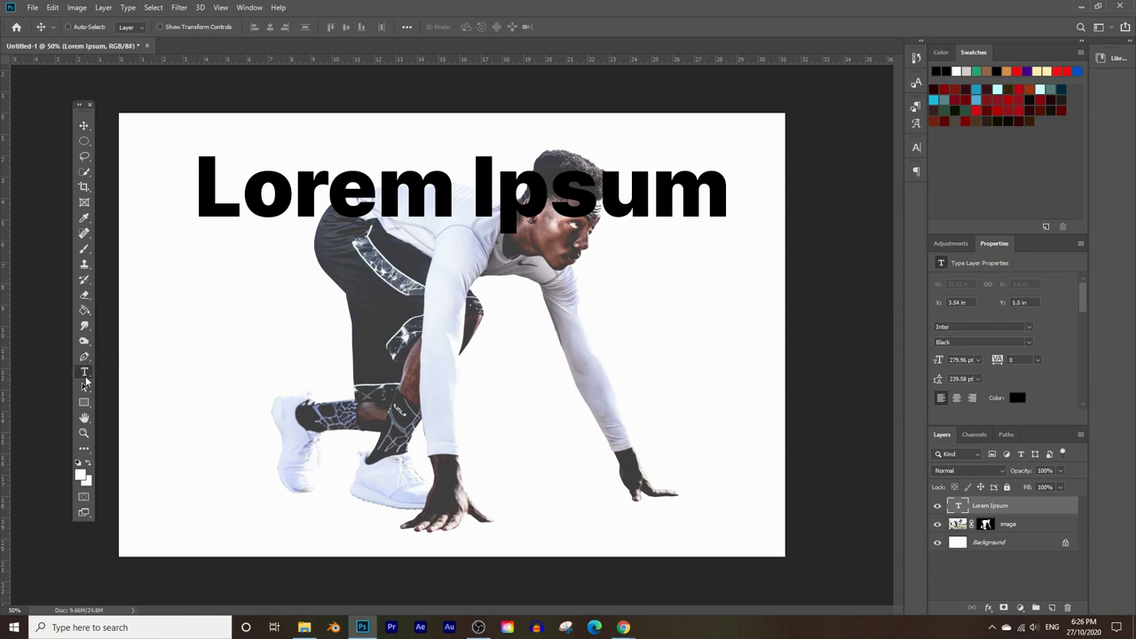
{"action": "left_click", "coordinate": [192, 188]}
{"action": "left_click_drag", "start_coordinate": [190, 188], "coordinate": [734, 165]}
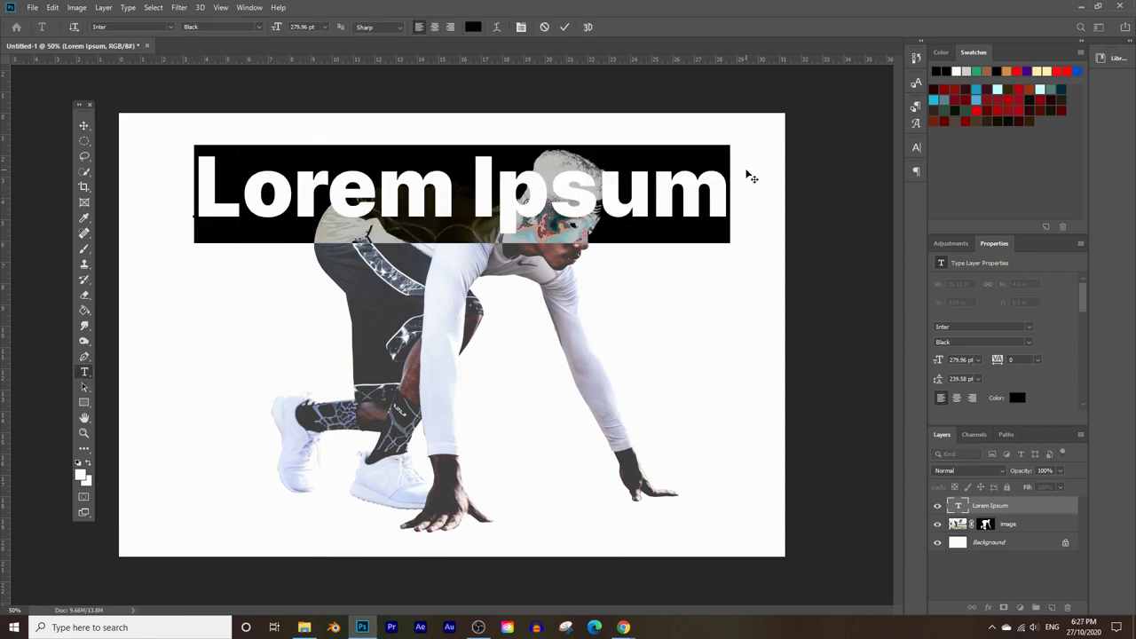
{"action": "type", "text": "re"}
{"action": "key", "text": "BackSpace"}
{"action": "key", "text": "BackSpace"}
{"action": "type", "text": "RE"}
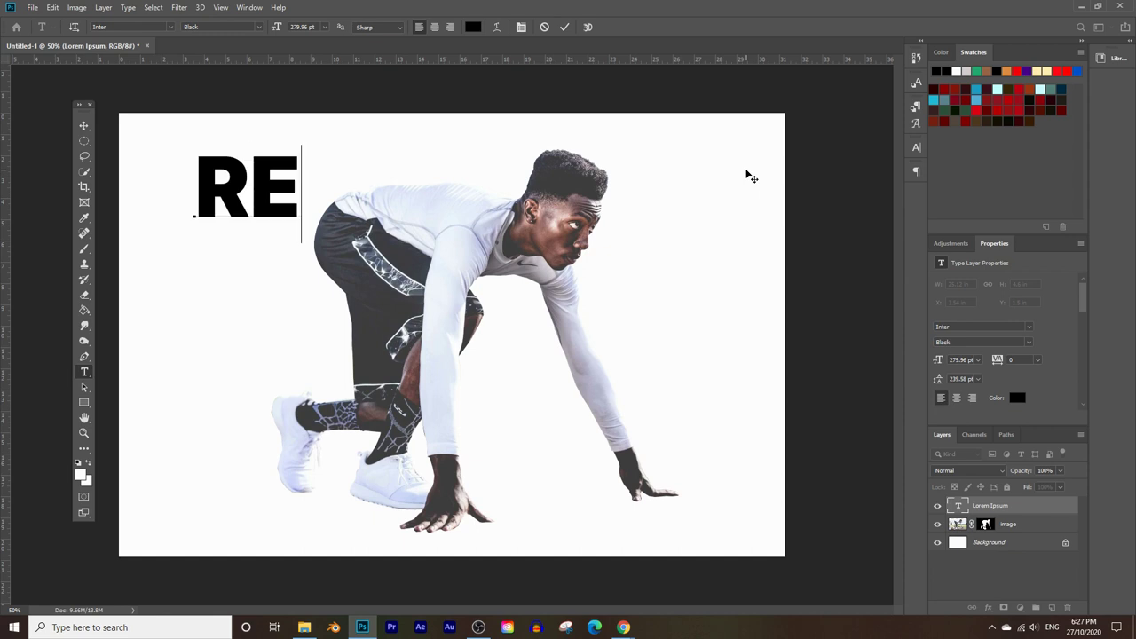
{"action": "type", "text": "ADY"}
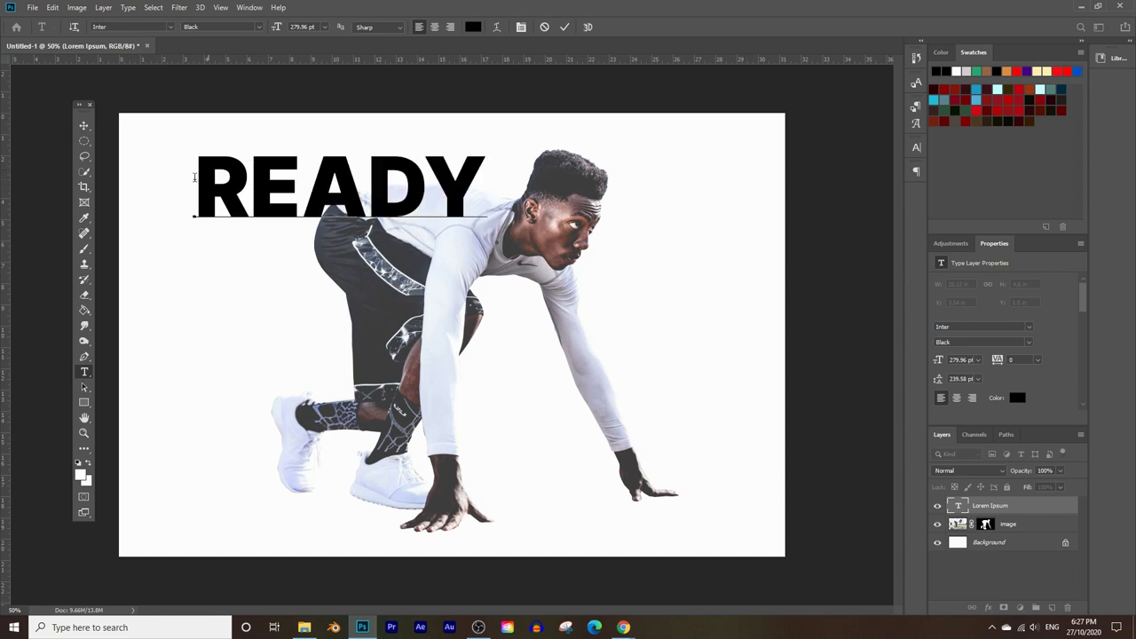
{"action": "left_click", "coordinate": [85, 125]}
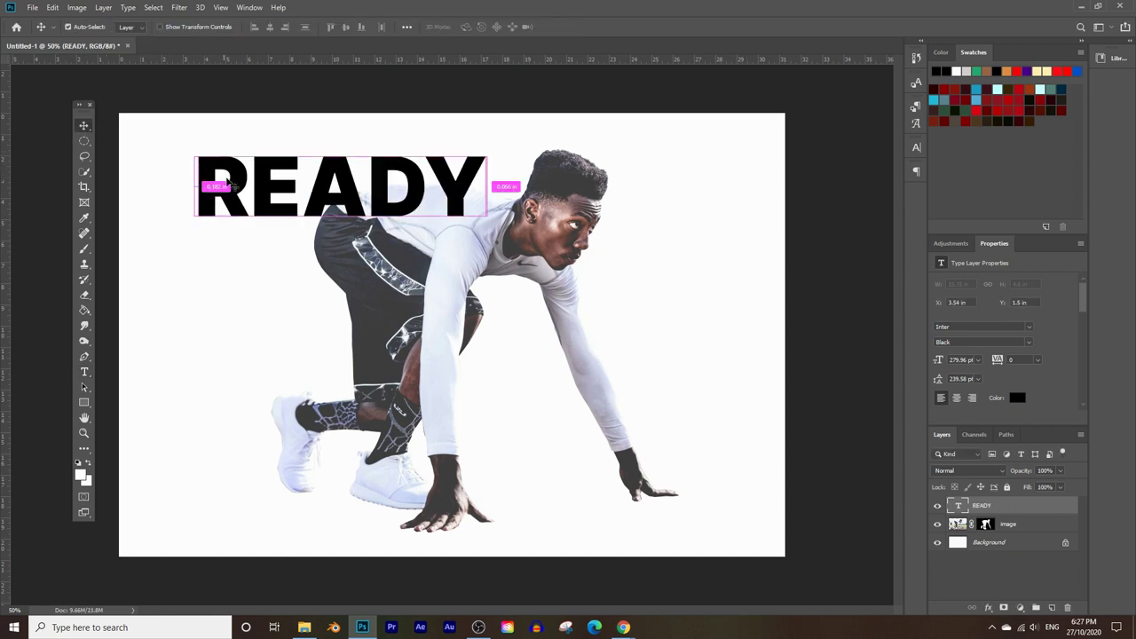
Set the READY text's font size to 500 pt and move it fully inside the canvas along its upper edge.
{"action": "key", "text": "t"}
{"action": "left_click", "coordinate": [203, 193]}
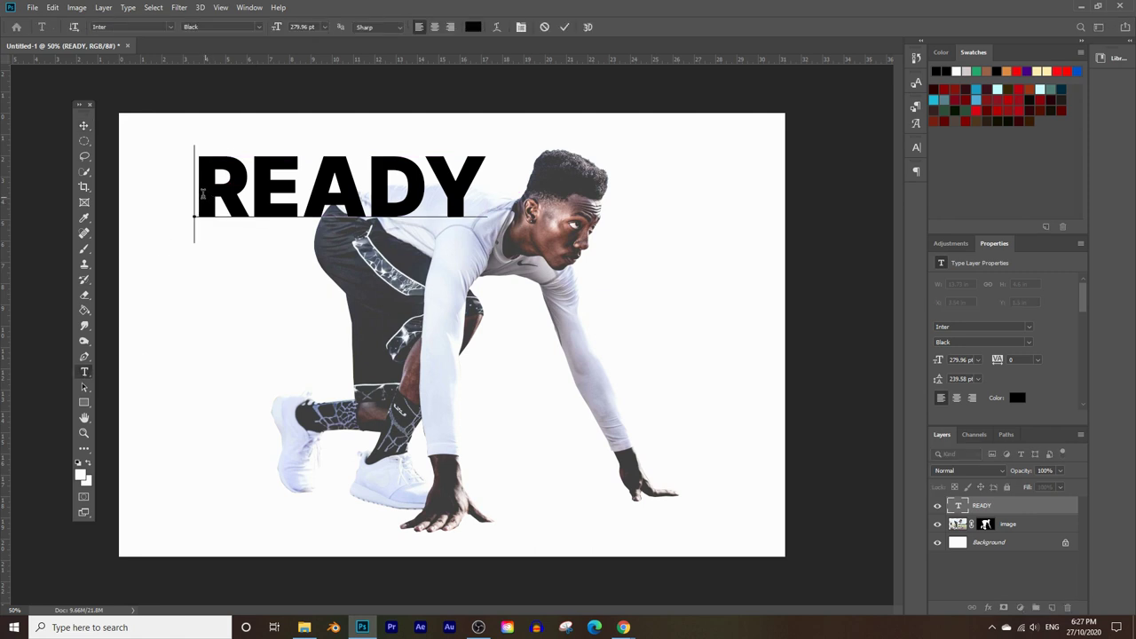
{"action": "left_click_drag", "start_coordinate": [202, 194], "coordinate": [597, 198]}
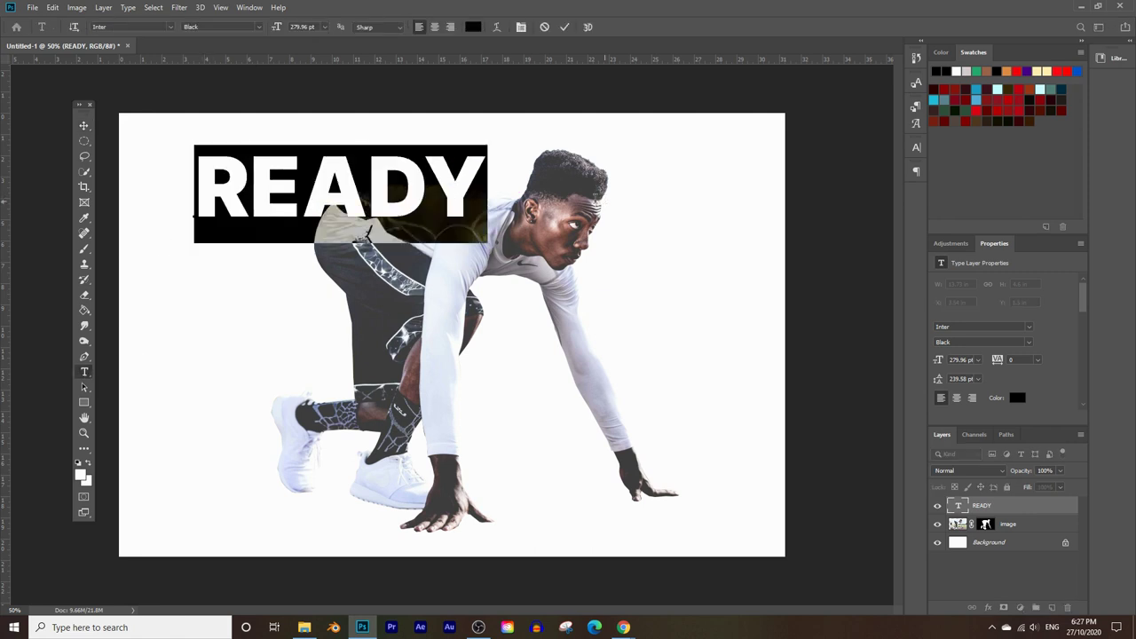
{"action": "left_click", "coordinate": [326, 28]}
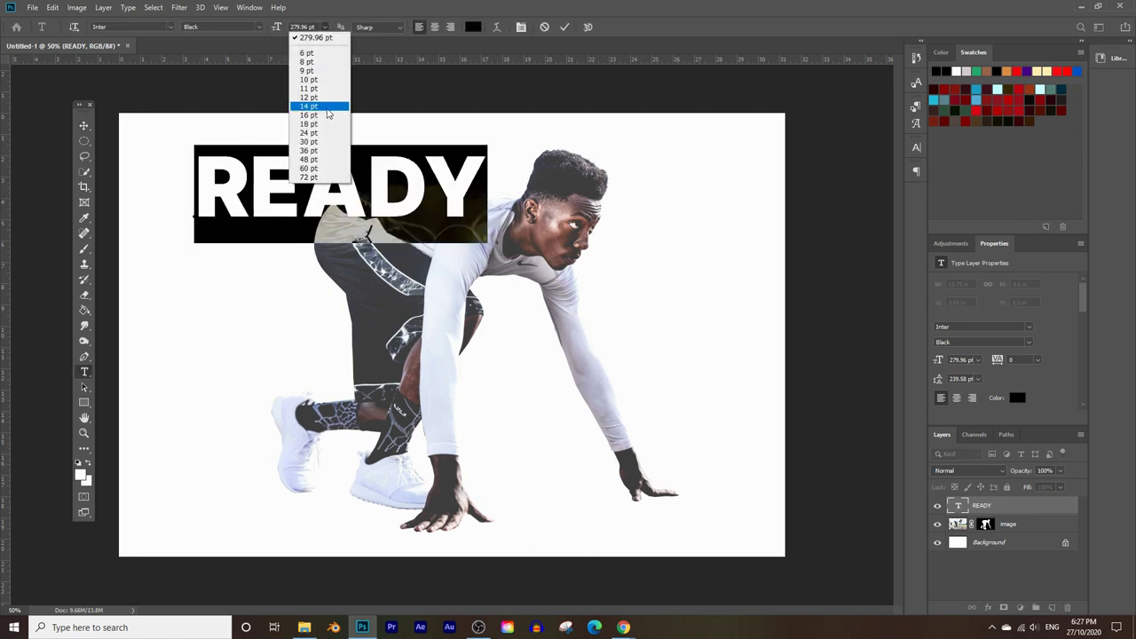
{"action": "left_click", "coordinate": [307, 28]}
{"action": "left_click", "coordinate": [311, 28]}
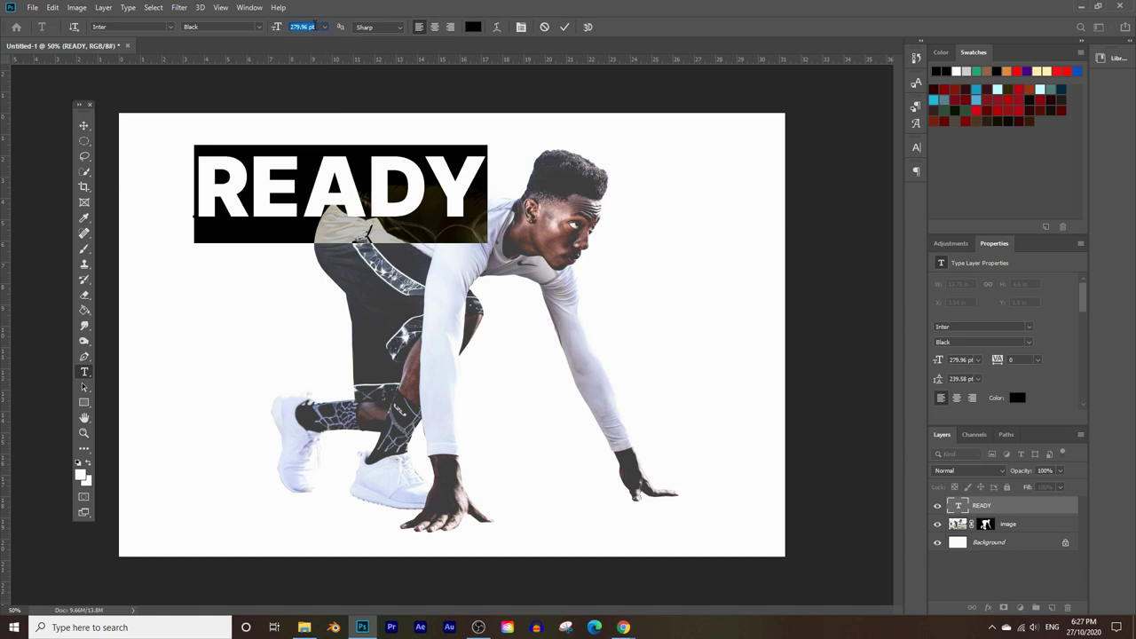
{"action": "key", "text": "Return"}
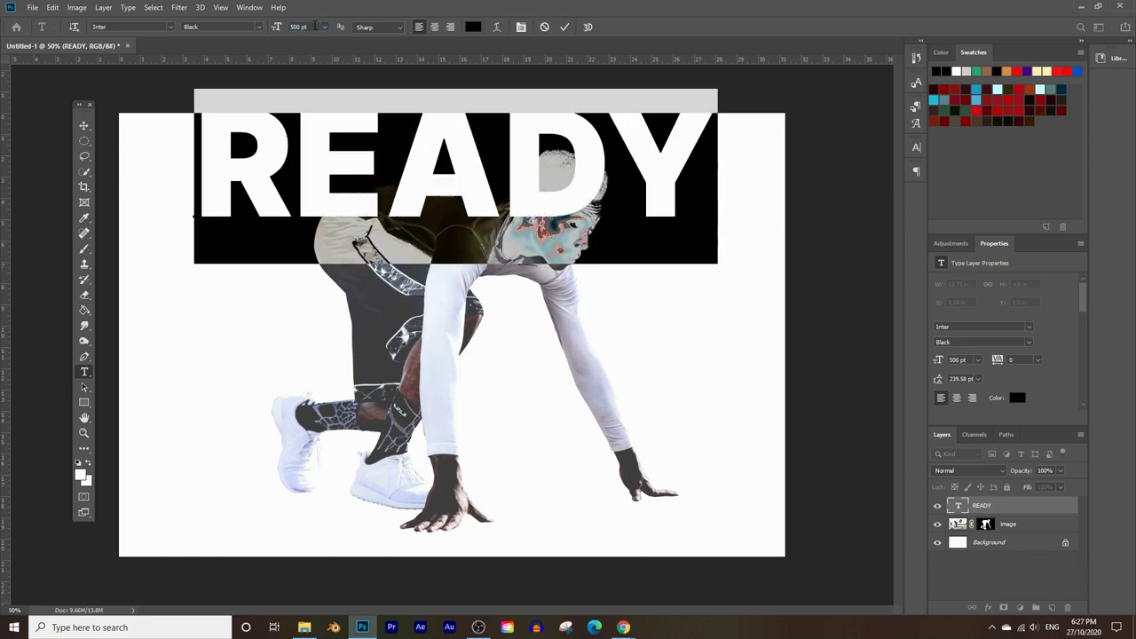
{"action": "left_click", "coordinate": [84, 126]}
{"action": "mouse_move", "coordinate": [337, 183]}
{"action": "left_mouse_down"}
{"action": "mouse_move", "coordinate": [360, 193]}
{"action": "mouse_move", "coordinate": [333, 203]}
{"action": "left_mouse_up"}
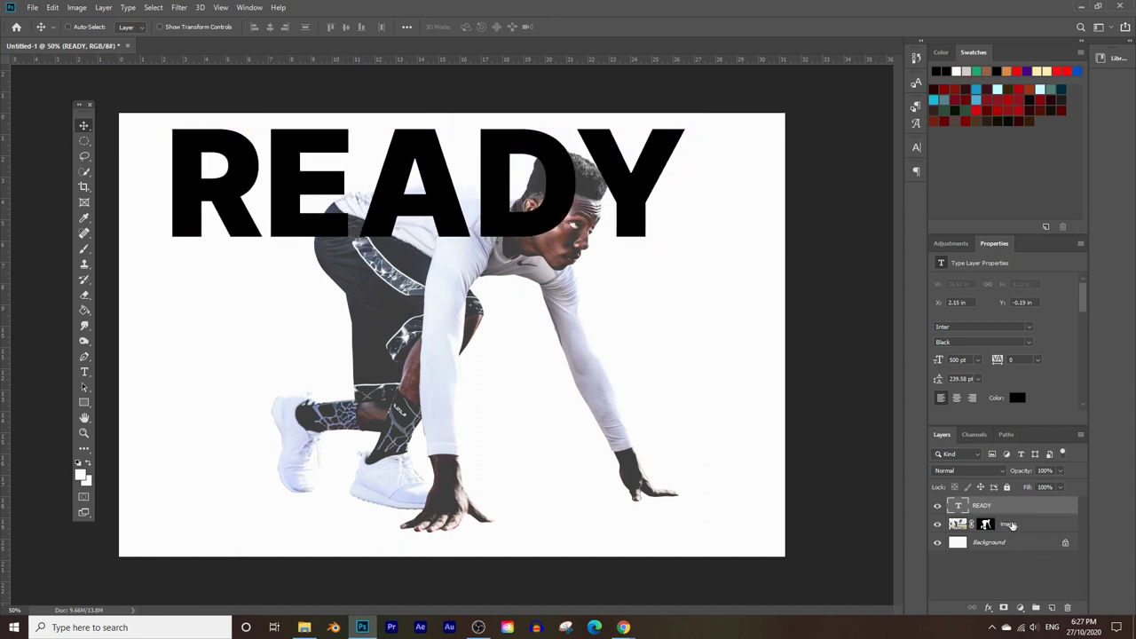
Duplicate the masked sprinter layer and hide the original layer.
{"action": "left_click", "coordinate": [1012, 524]}
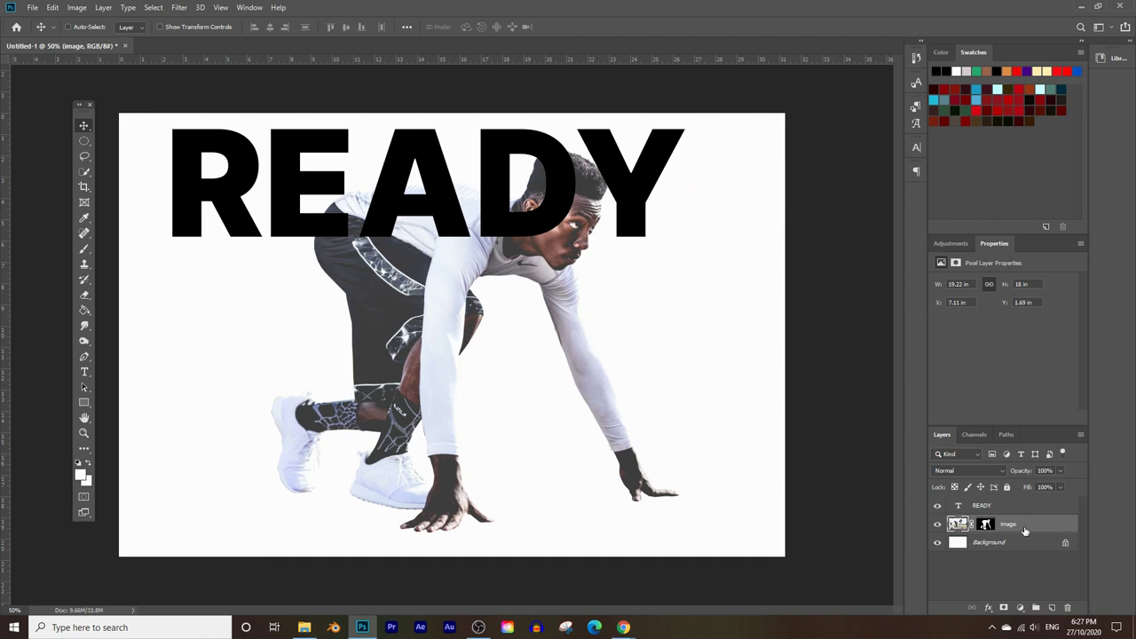
{"action": "left_click_drag", "start_coordinate": [1021, 529], "coordinate": [1052, 608]}
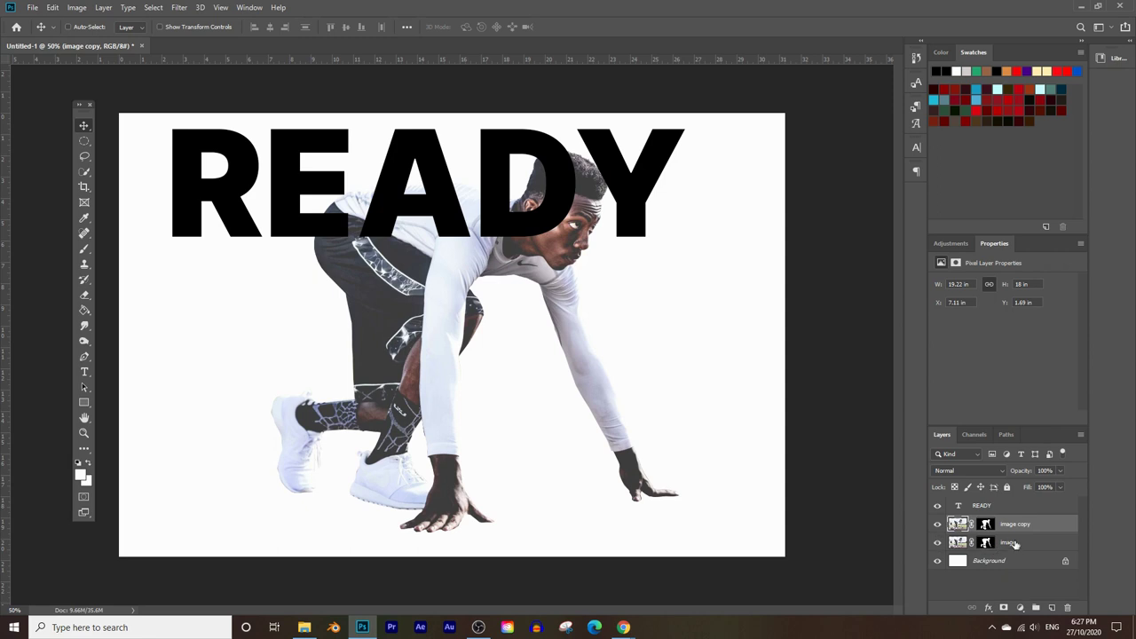
{"action": "left_click", "coordinate": [938, 542]}
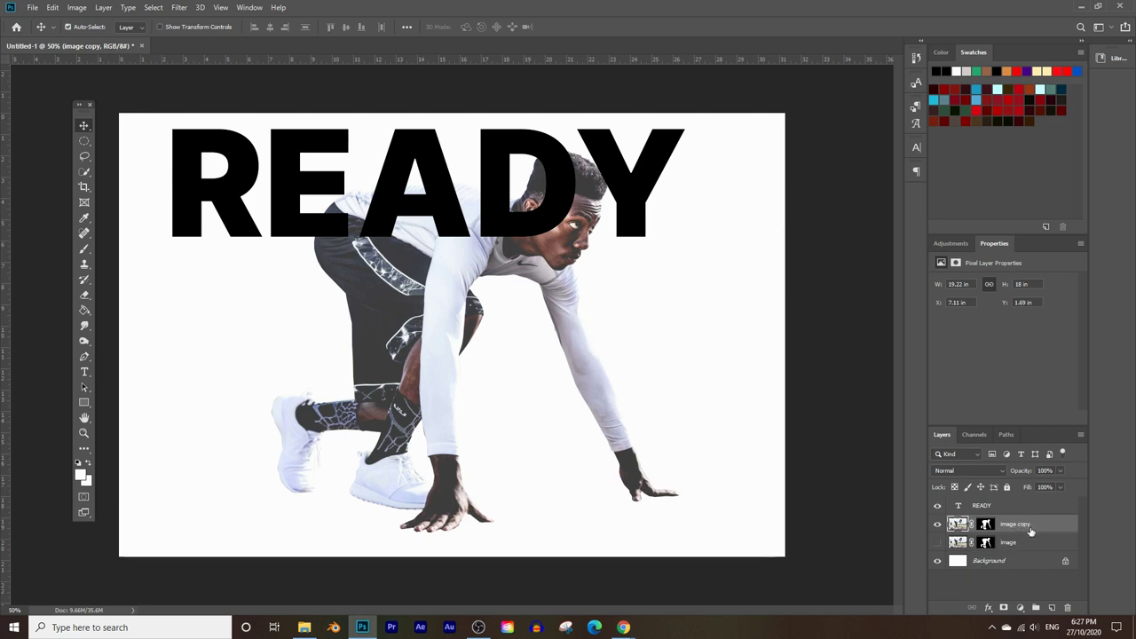
Scale the duplicated sprinter down to about 15.71 by 14.71 in and place it so the text overlaps his head and back.
{"action": "key", "text": "ctrl+t"}
{"action": "left_click_drag", "start_coordinate": [502, 124], "coordinate": [498, 210]}
{"action": "left_click_drag", "start_coordinate": [446, 313], "coordinate": [451, 286]}
{"action": "key", "text": "Return"}
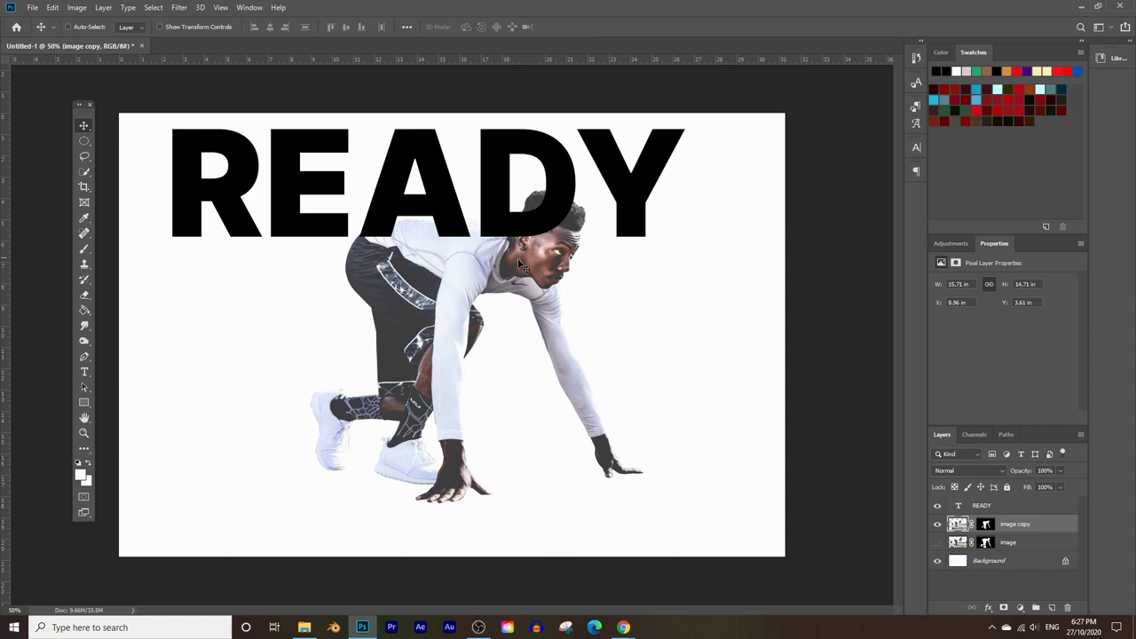
Shift the READY text slightly right, to about X 2.47 in, above the sprinter.
{"action": "left_click", "coordinate": [1009, 508]}
{"action": "left_click", "coordinate": [1066, 525]}
{"action": "mouse_move", "coordinate": [427, 222]}
{"action": "left_mouse_down"}
{"action": "mouse_move", "coordinate": [467, 213]}
{"action": "mouse_move", "coordinate": [433, 217]}
{"action": "left_mouse_up"}
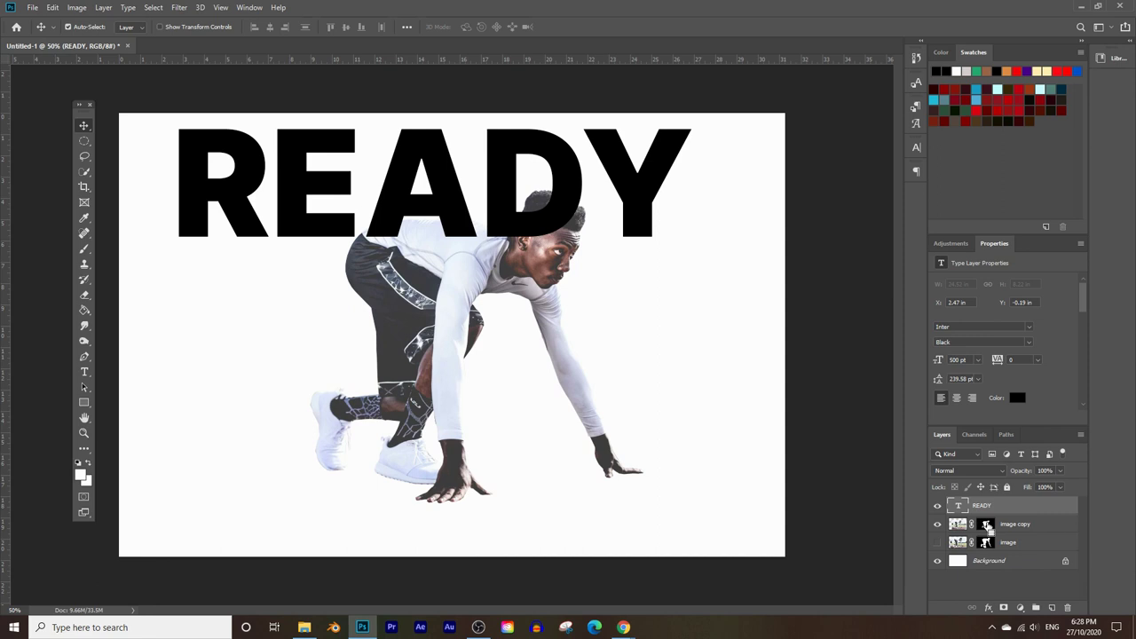
Load the duplicated sprinter's mask as a selection, invert it, and add it as a layer mask on the READY text.
{"action": "left_click", "coordinate": [987, 526], "text": "ctrl"}
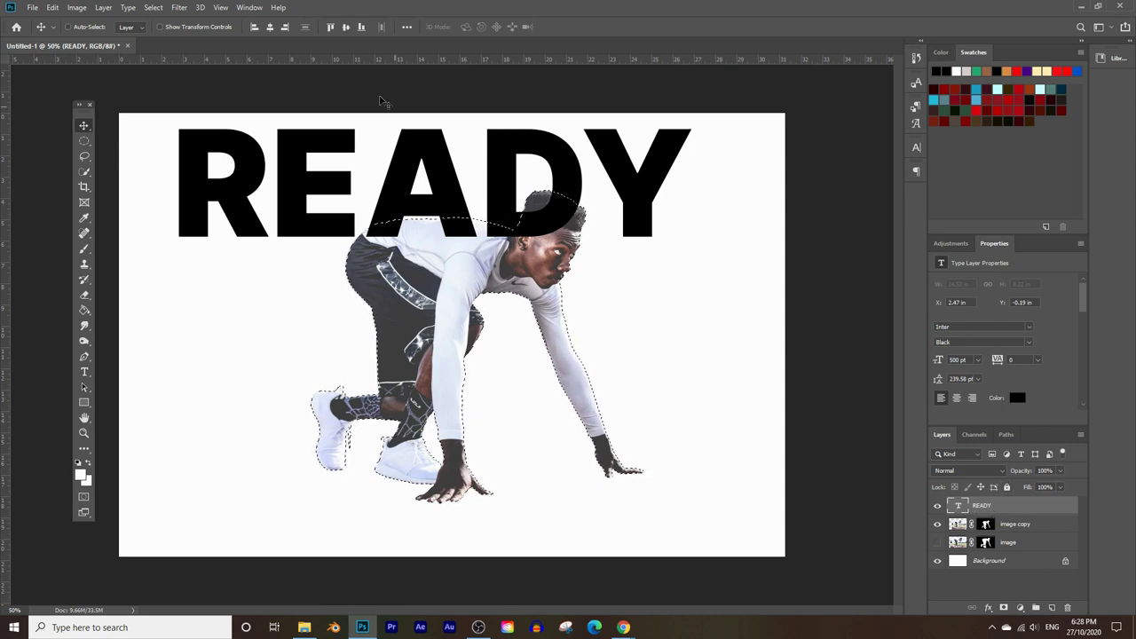
{"action": "left_click", "coordinate": [180, 8]}
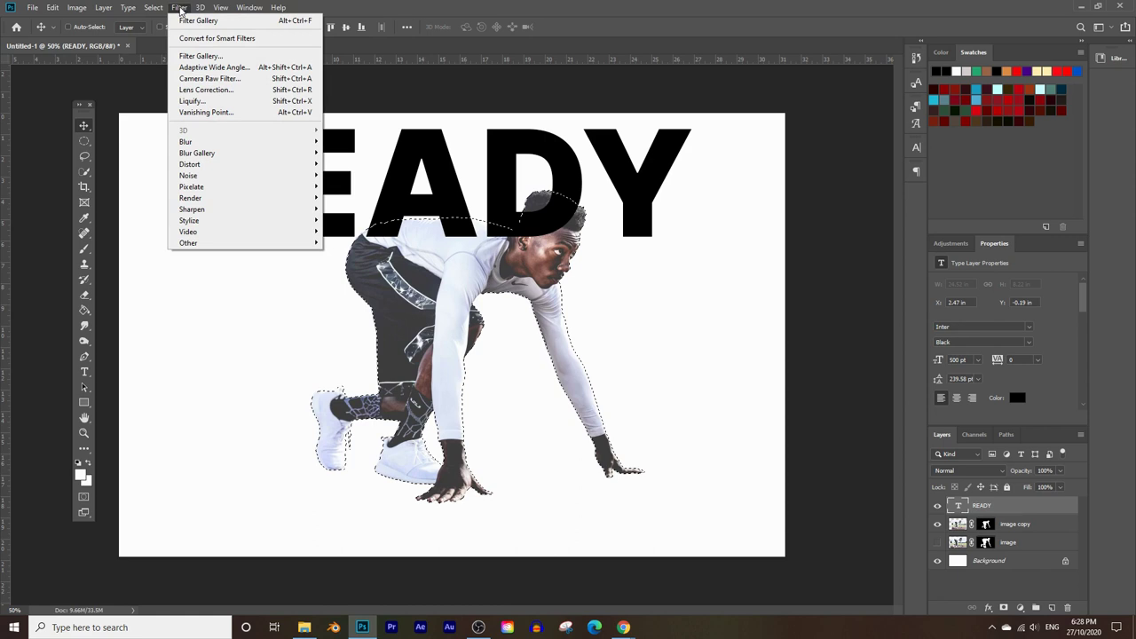
{"action": "mouse_move", "coordinate": [153, 7]}
{"action": "left_click", "coordinate": [172, 55]}
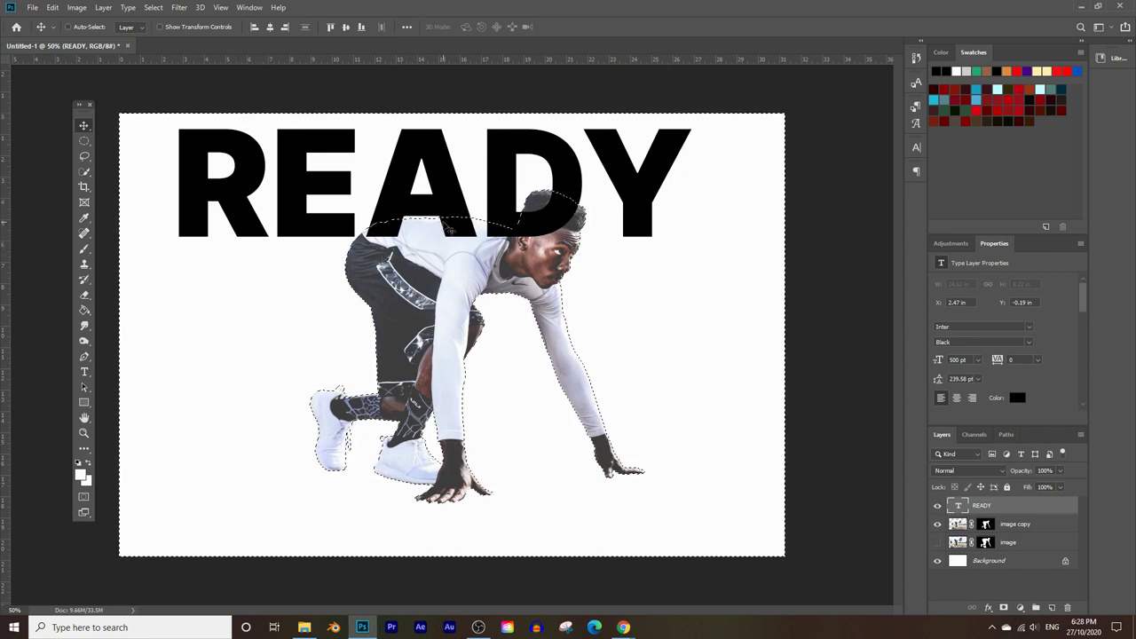
{"action": "left_click", "coordinate": [1004, 608], "text": "alt"}
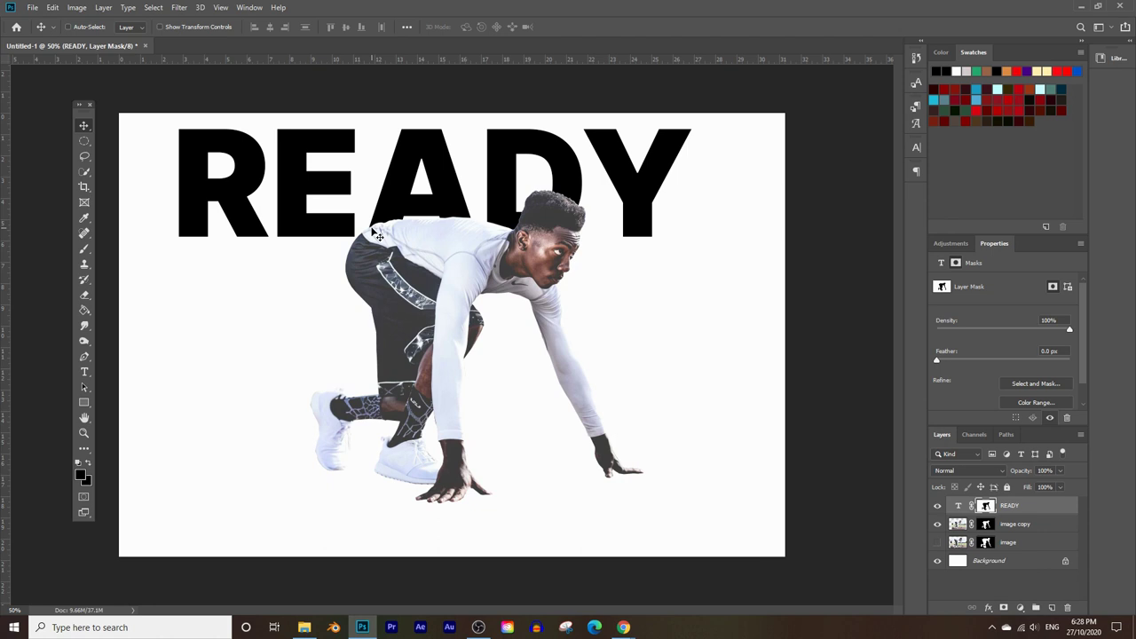
Brush white (ffffff) on the READY layer mask to bring the A's left leg in front of the sprinter's lower back.
{"action": "left_click", "coordinate": [84, 433]}
{"action": "left_click", "coordinate": [417, 231]}
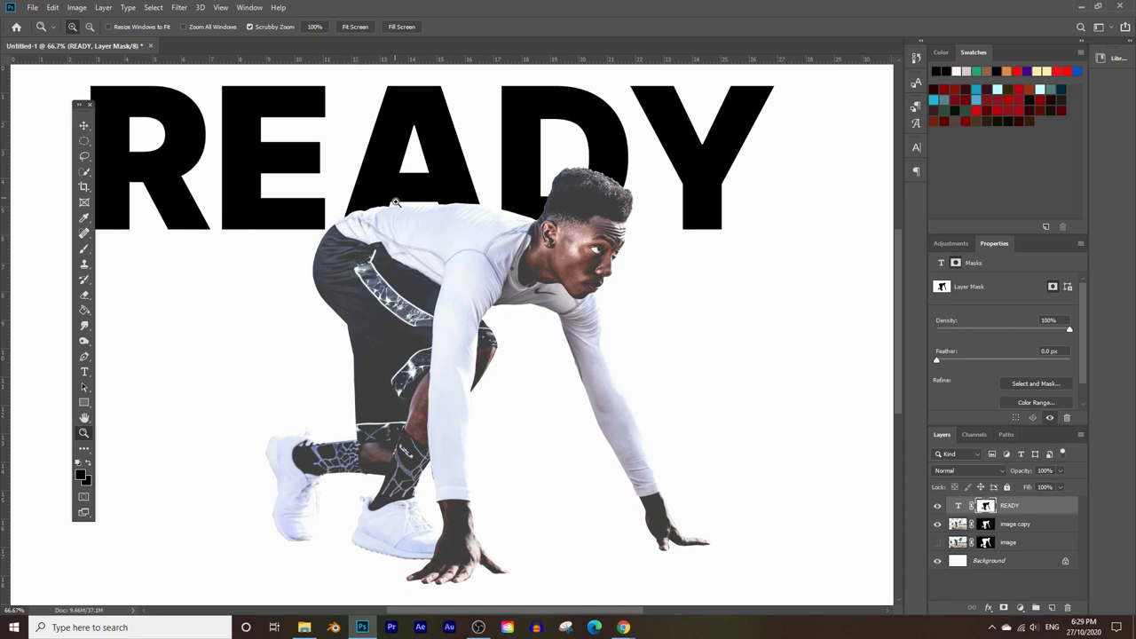
{"action": "left_click", "coordinate": [376, 213]}
{"action": "left_click", "coordinate": [414, 274]}
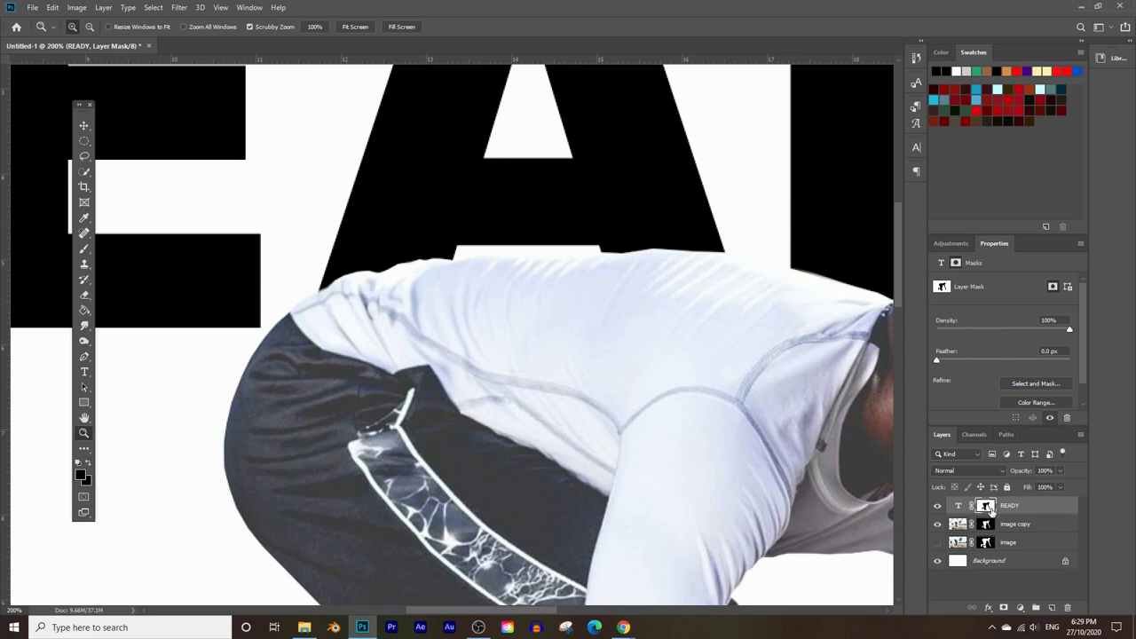
{"action": "left_click", "coordinate": [85, 250]}
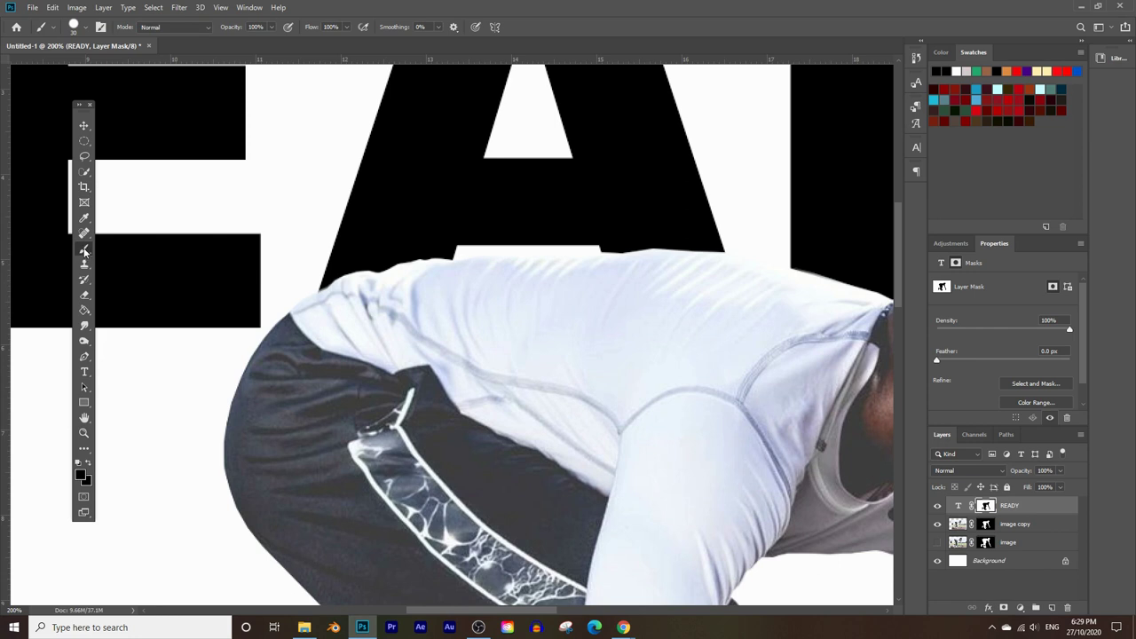
{"action": "left_click", "coordinate": [80, 475]}
{"action": "type", "text": "ffffff"}
{"action": "left_click", "coordinate": [359, 161]}
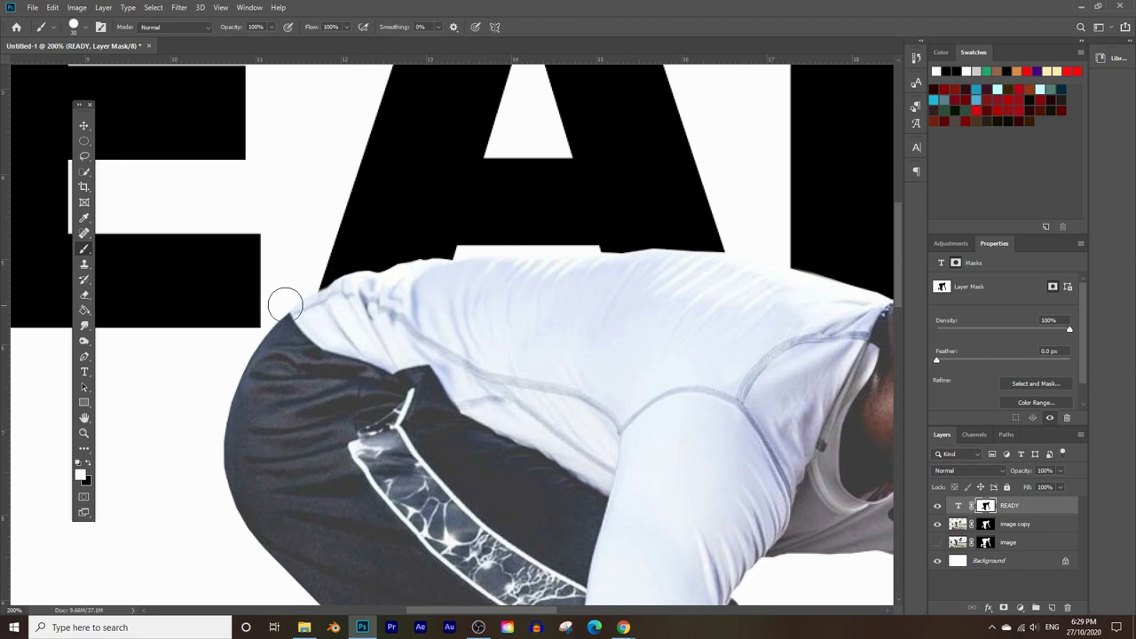
{"action": "mouse_move", "coordinate": [317, 284]}
{"action": "left_mouse_down"}
{"action": "mouse_move", "coordinate": [305, 361]}
{"action": "mouse_move", "coordinate": [356, 267]}
{"action": "mouse_move", "coordinate": [355, 322]}
{"action": "mouse_move", "coordinate": [397, 270]}
{"action": "mouse_move", "coordinate": [416, 314]}
{"action": "mouse_move", "coordinate": [435, 254]}
{"action": "mouse_move", "coordinate": [425, 331]}
{"action": "mouse_move", "coordinate": [381, 312]}
{"action": "left_mouse_up"}
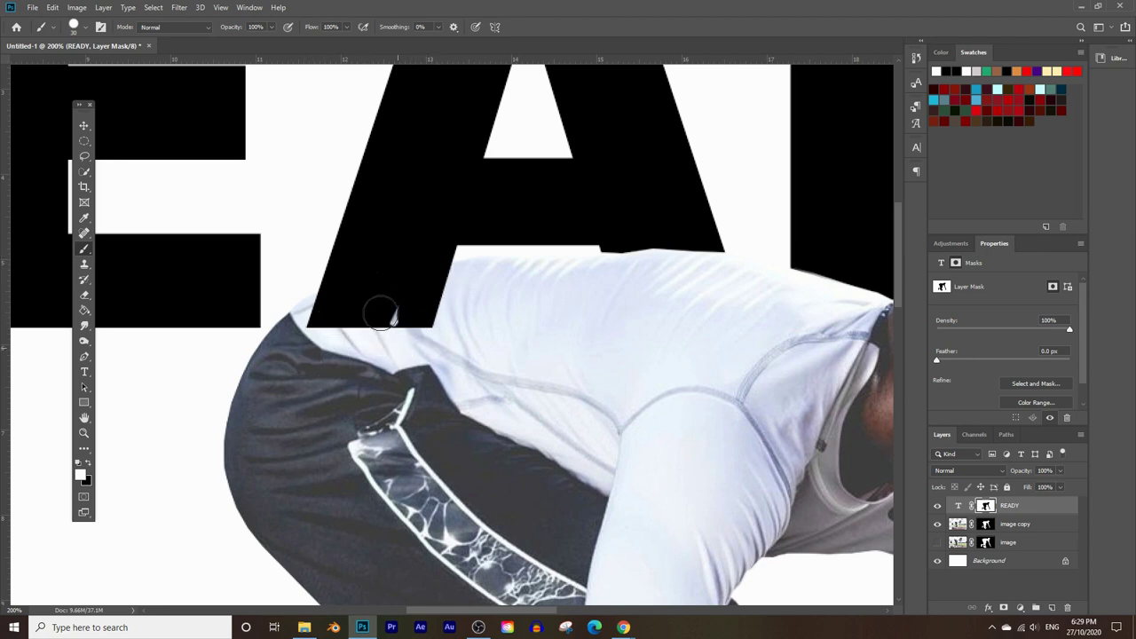
{"action": "left_click", "coordinate": [84, 432]}
{"action": "left_click", "coordinate": [482, 316], "text": "alt"}
{"action": "left_click", "coordinate": [482, 317], "text": "alt"}
{"action": "left_click", "coordinate": [482, 311], "text": "alt"}
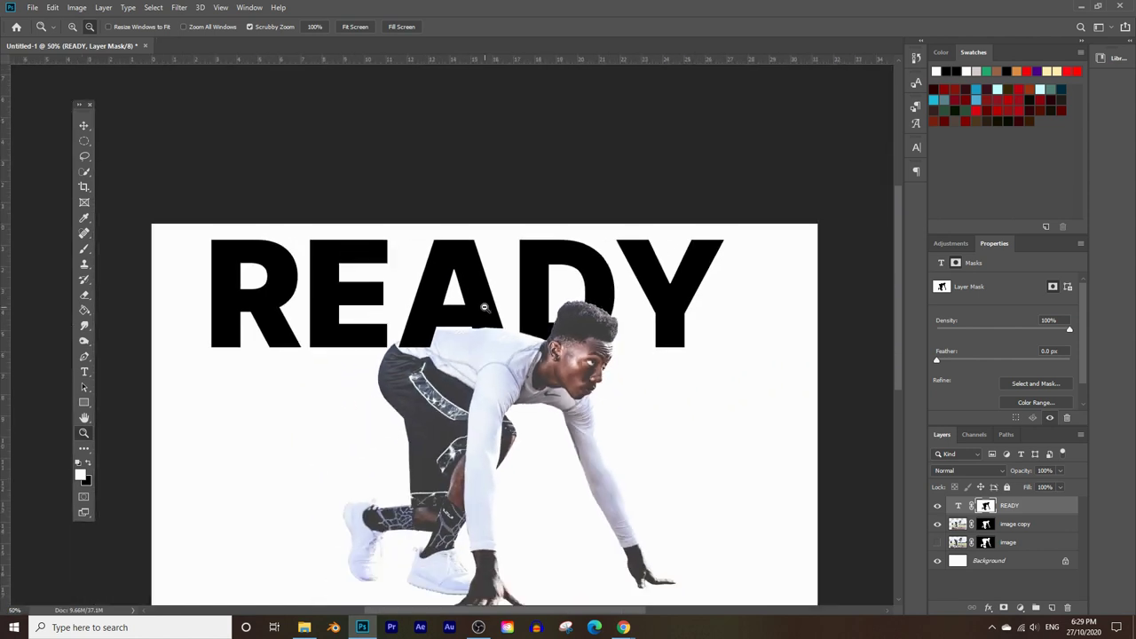
Add the text SET below READY, over the sprinter's body, in Inter Black at 500 pt.
{"action": "left_click", "coordinate": [417, 345], "text": "alt"}
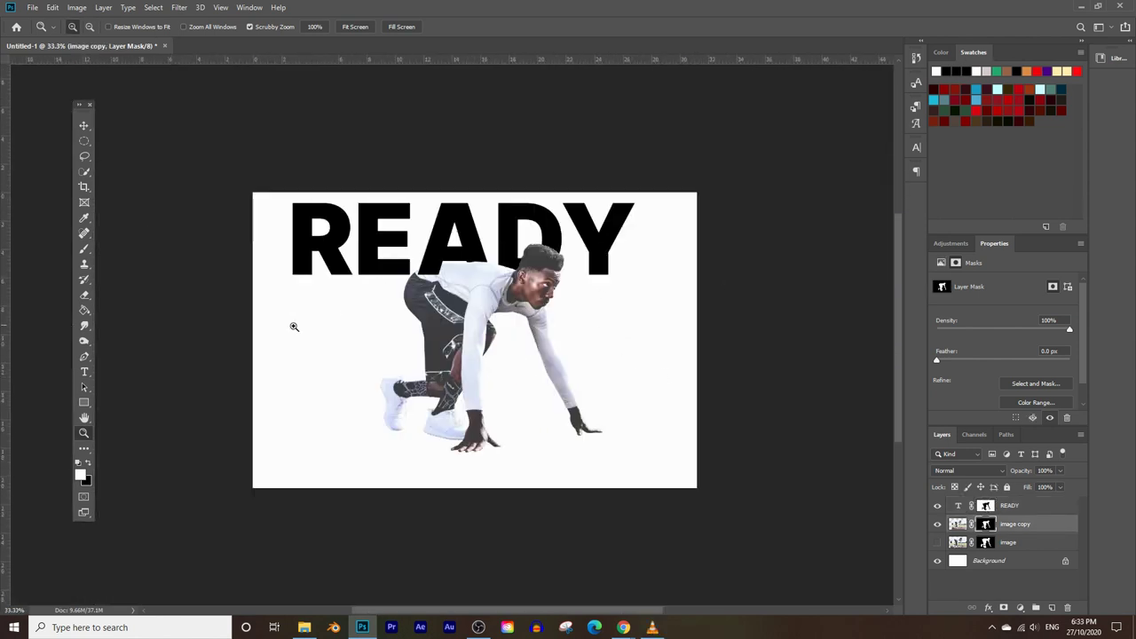
{"action": "left_click", "coordinate": [84, 372]}
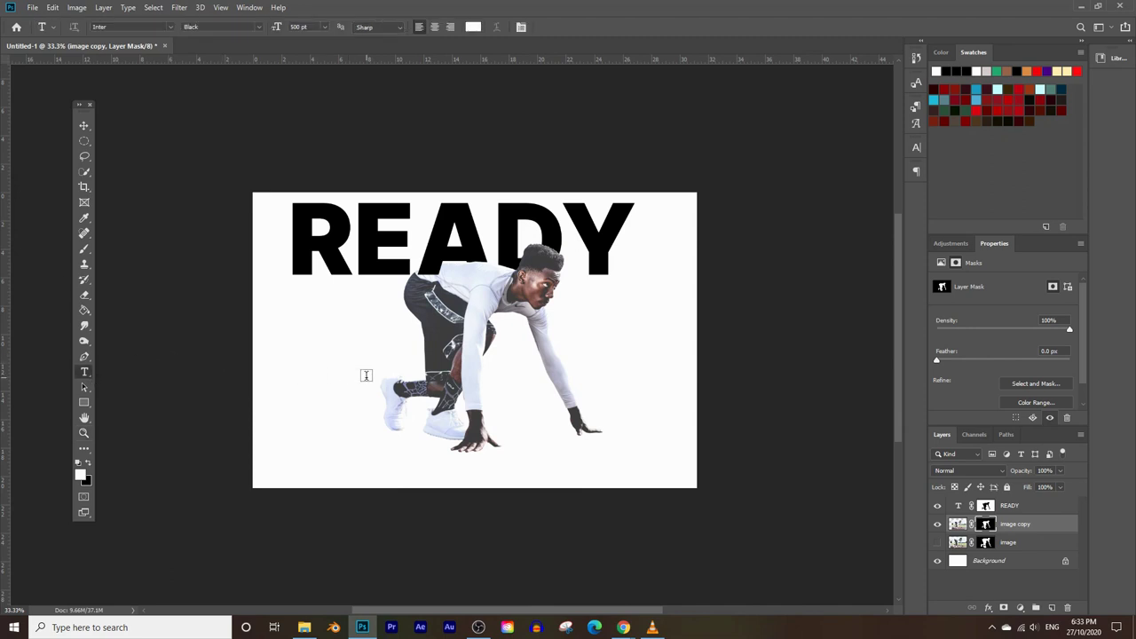
{"action": "left_click", "coordinate": [366, 375]}
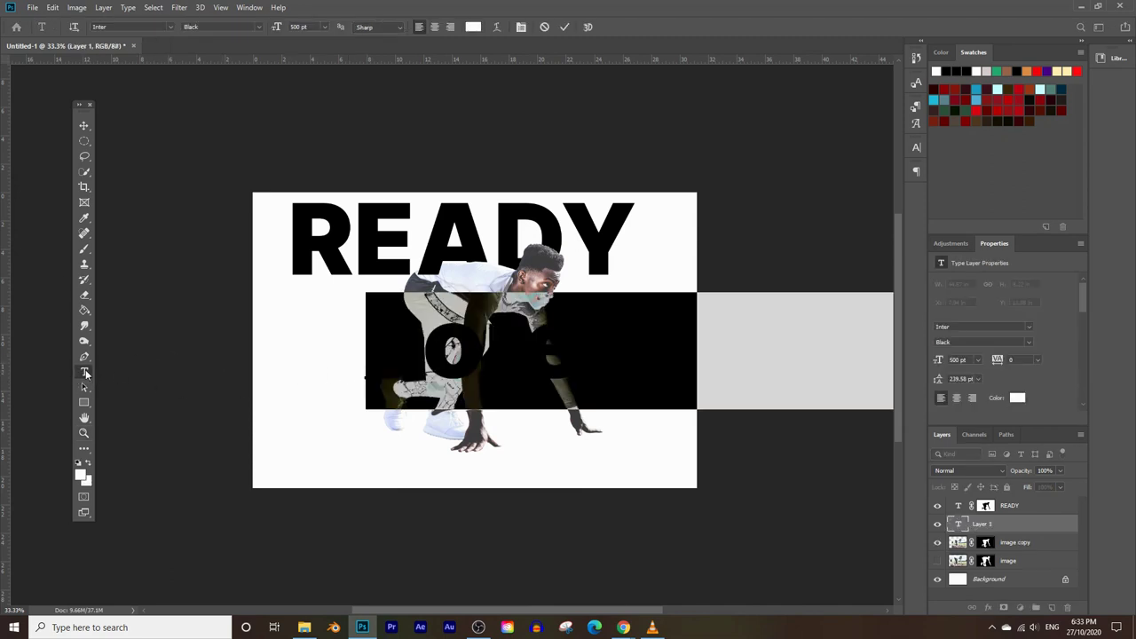
{"action": "key", "text": "BackSpace"}
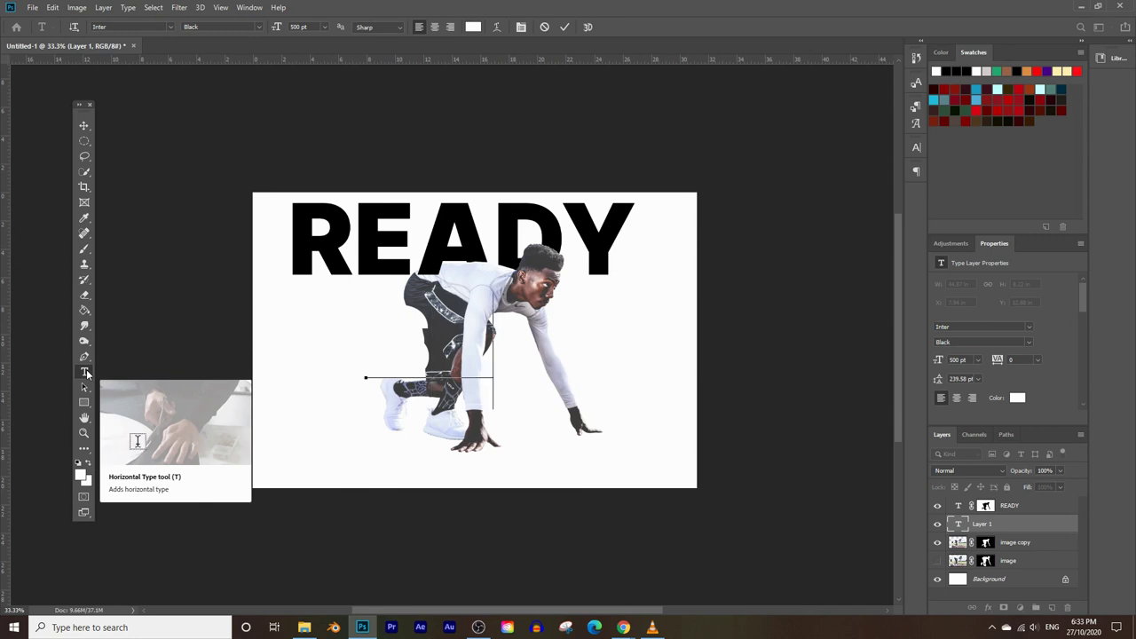
{"action": "type", "text": "ET"}
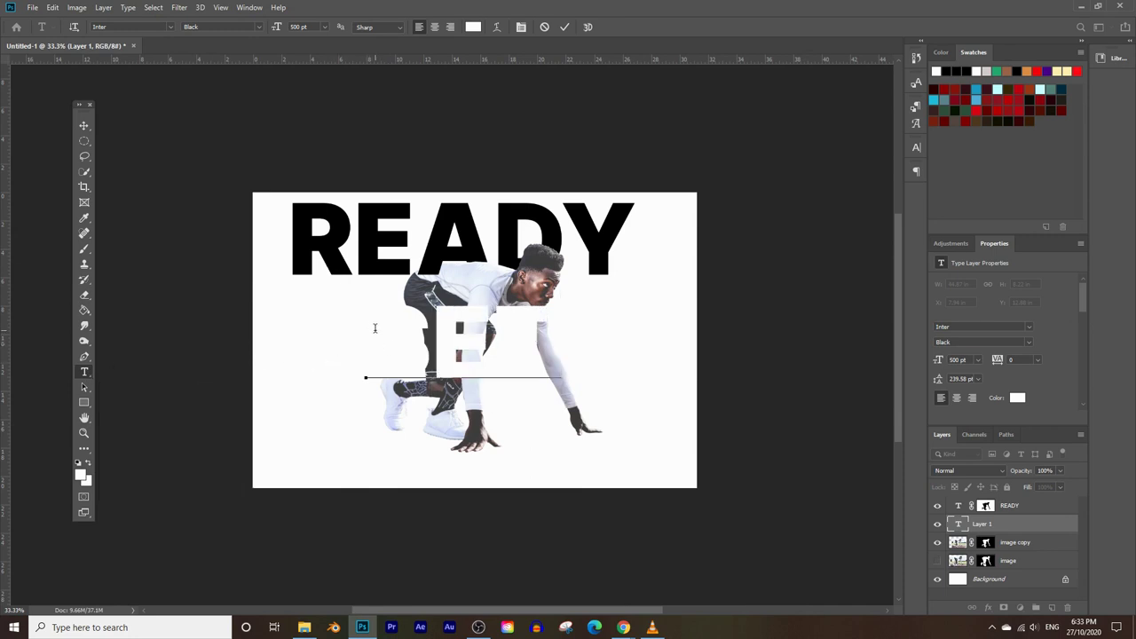
Recolour the SET text black (000000) and move it to X 6.76 in, Y 7 in, below READY.
{"action": "left_click_drag", "start_coordinate": [364, 316], "coordinate": [565, 335]}
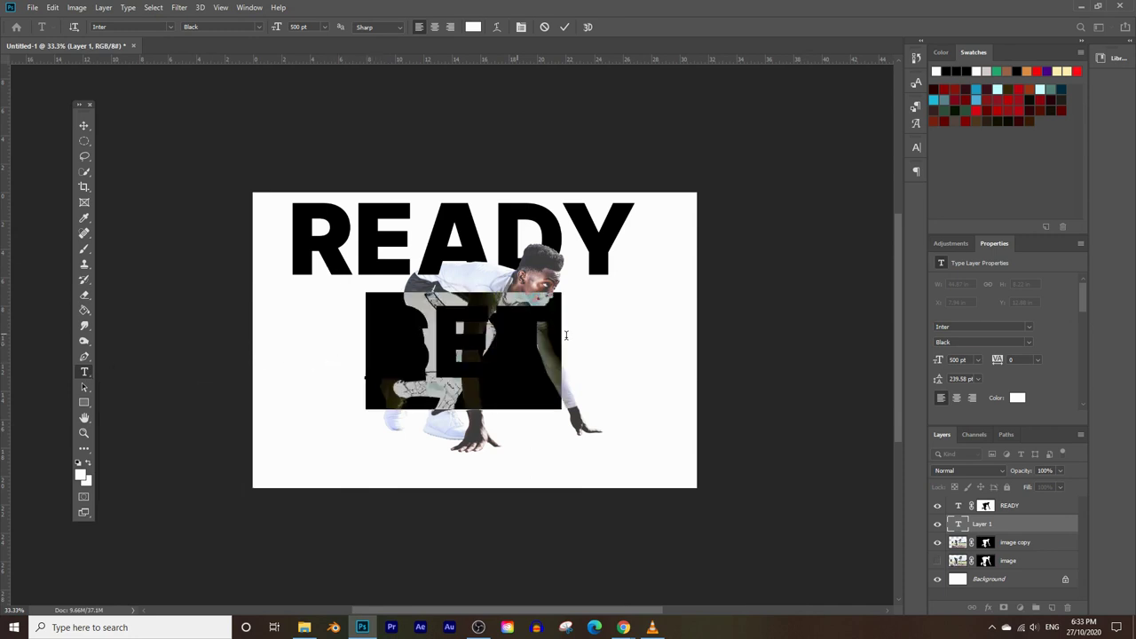
{"action": "left_click", "coordinate": [81, 476]}
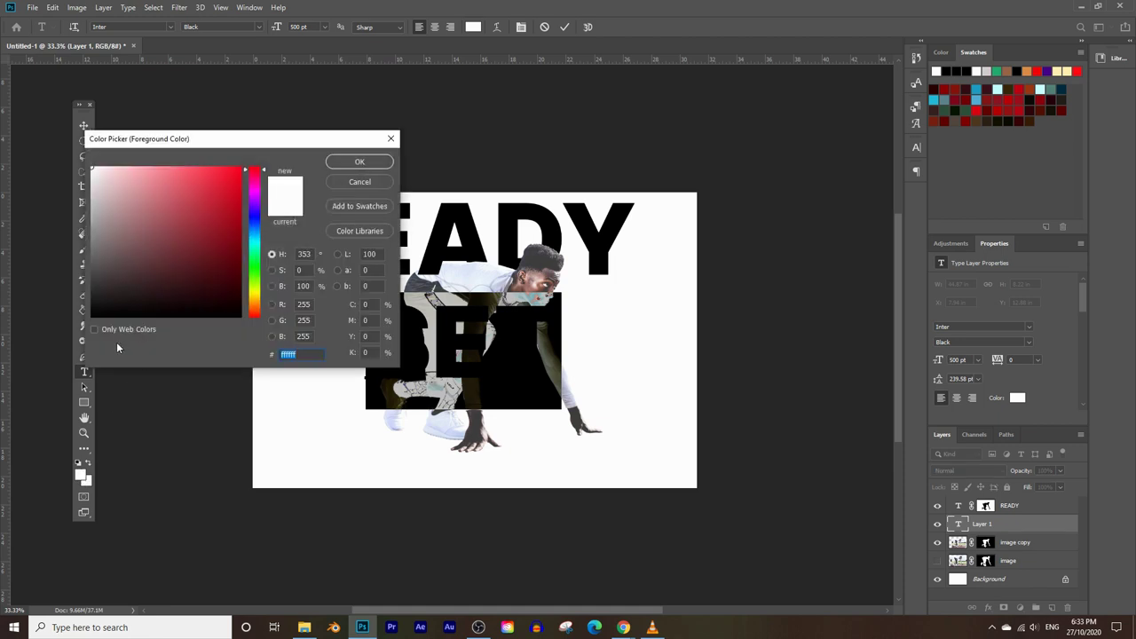
{"action": "left_click_drag", "start_coordinate": [161, 290], "coordinate": [158, 369]}
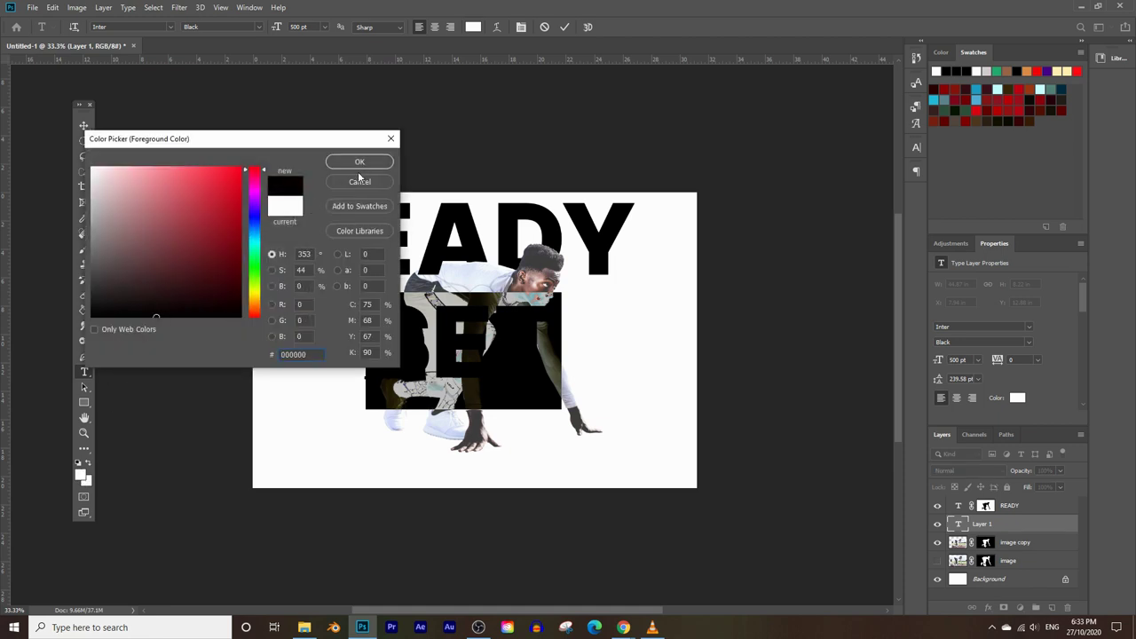
{"action": "left_click", "coordinate": [360, 165]}
{"action": "left_click", "coordinate": [84, 126]}
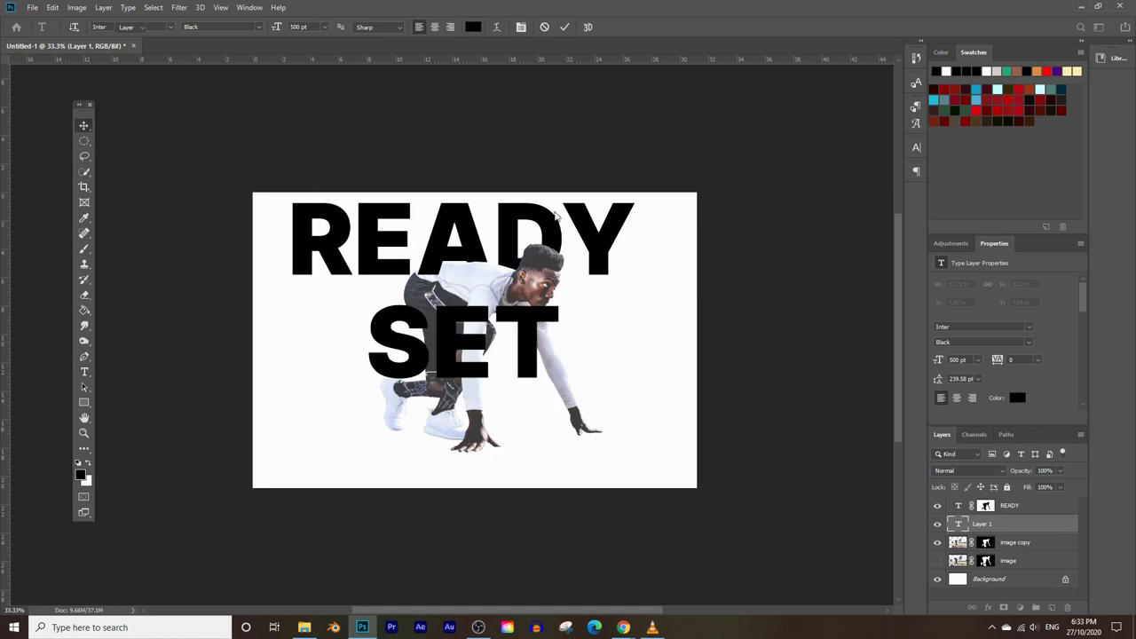
{"action": "left_click_drag", "start_coordinate": [468, 352], "coordinate": [441, 341]}
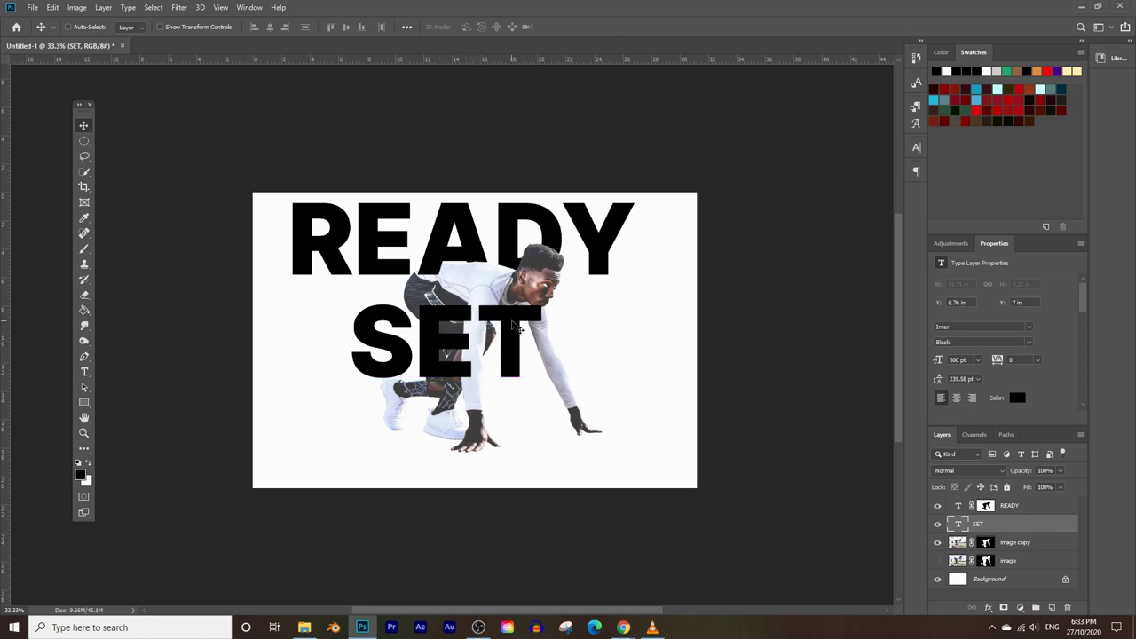
Lower the SET layer's opacity to 53% so the sprinter's arm can be traced through the letters.
{"action": "left_click", "coordinate": [84, 433]}
{"action": "left_click", "coordinate": [476, 309]}
{"action": "left_click", "coordinate": [471, 333]}
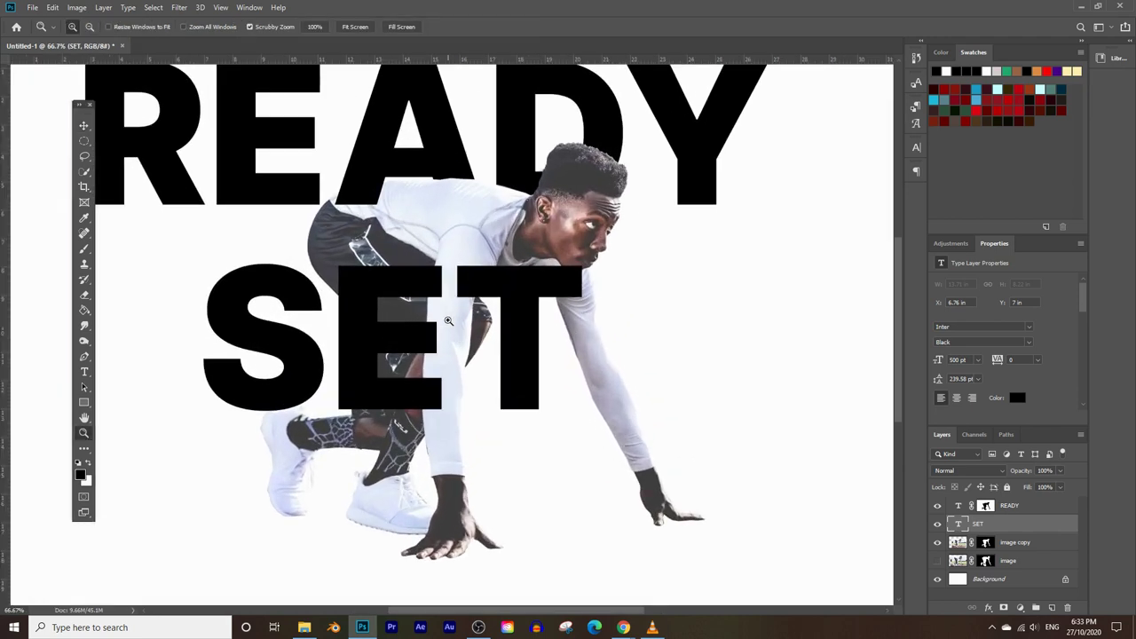
{"action": "left_click", "coordinate": [442, 293]}
{"action": "left_click", "coordinate": [509, 347]}
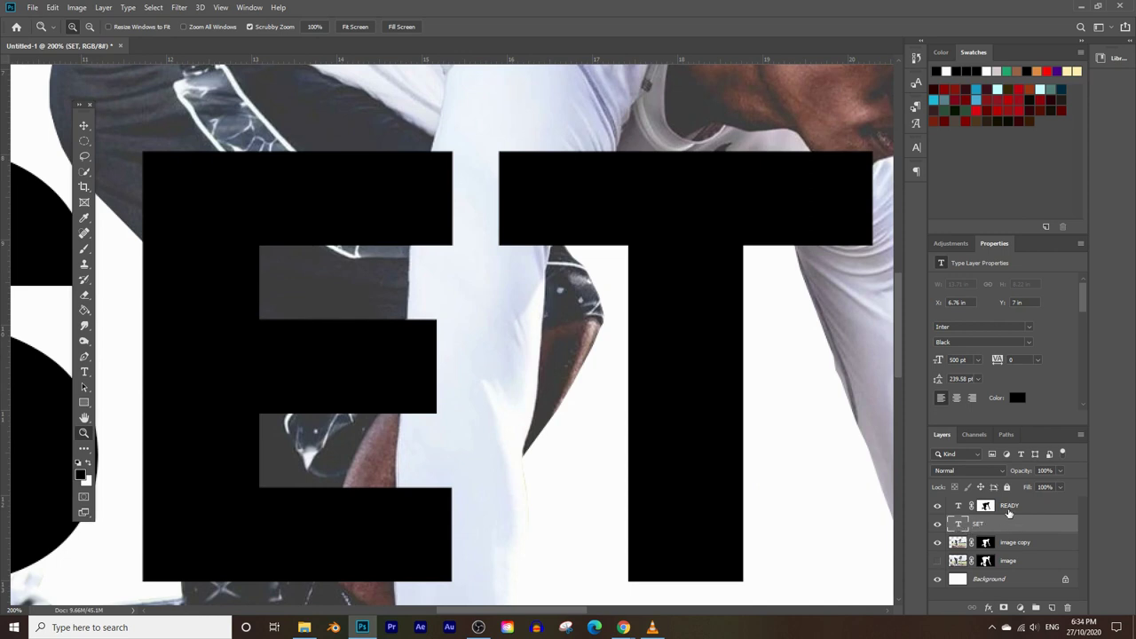
{"action": "left_click_drag", "start_coordinate": [1046, 484], "coordinate": [1036, 487]}
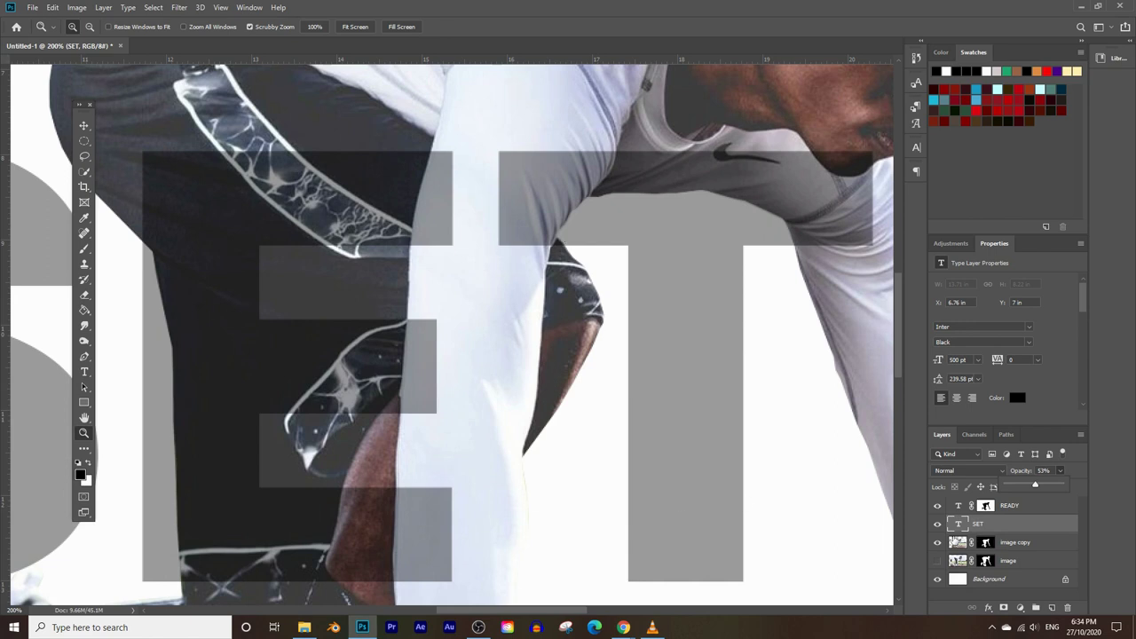
Start a Pen path along the rear edge of the sprinter's near arm, from the foot of the E up to its upper edge.
{"action": "left_click", "coordinate": [84, 356]}
{"action": "scroll", "coordinate": [415, 352], "scroll_direction": "down", "scroll_amount": 4}
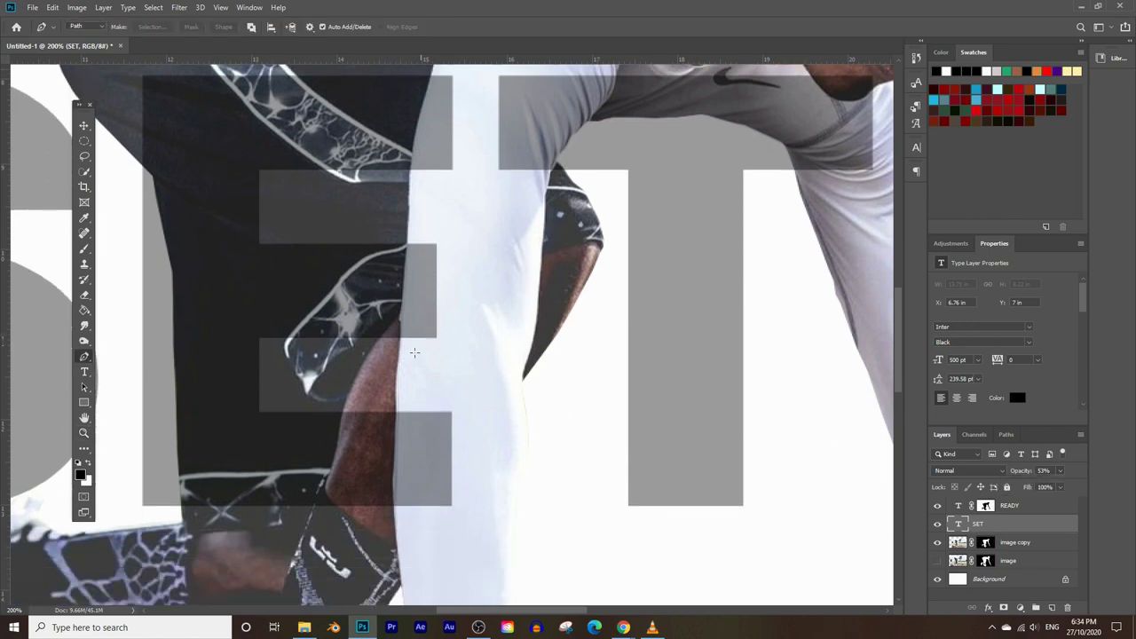
{"action": "left_click", "coordinate": [396, 528]}
{"action": "left_click", "coordinate": [396, 479]}
{"action": "left_click", "coordinate": [395, 425]}
{"action": "left_click", "coordinate": [399, 344]}
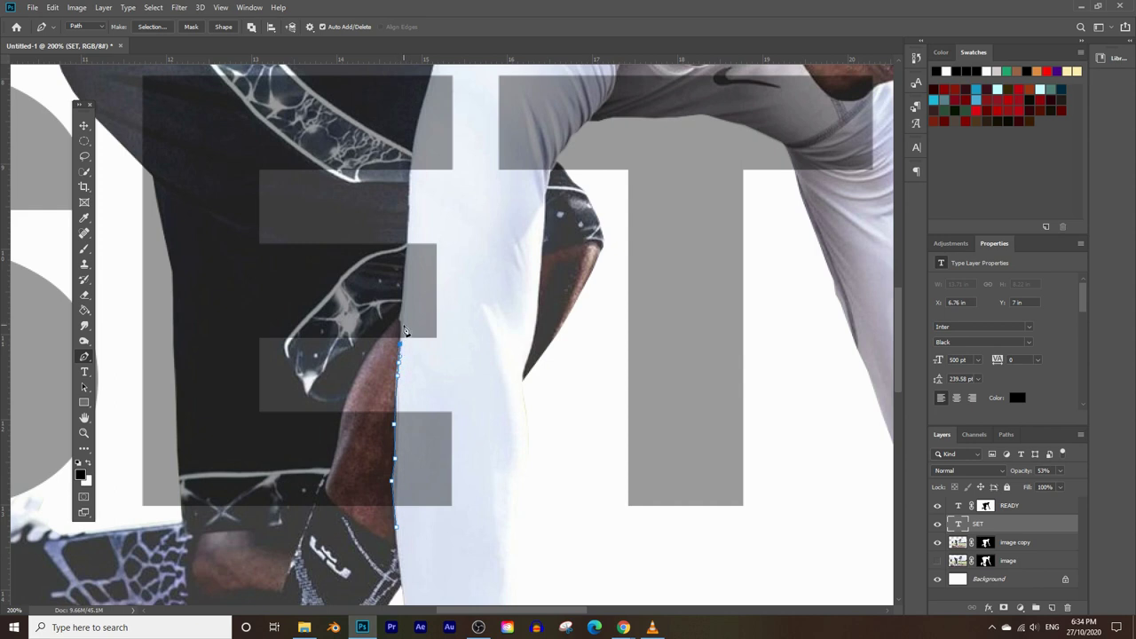
{"action": "left_click", "coordinate": [401, 314]}
{"action": "left_click", "coordinate": [406, 258]}
{"action": "left_click", "coordinate": [407, 237]}
{"action": "left_click", "coordinate": [409, 198]}
{"action": "scroll", "coordinate": [418, 135], "scroll_direction": "up", "scroll_amount": 2}
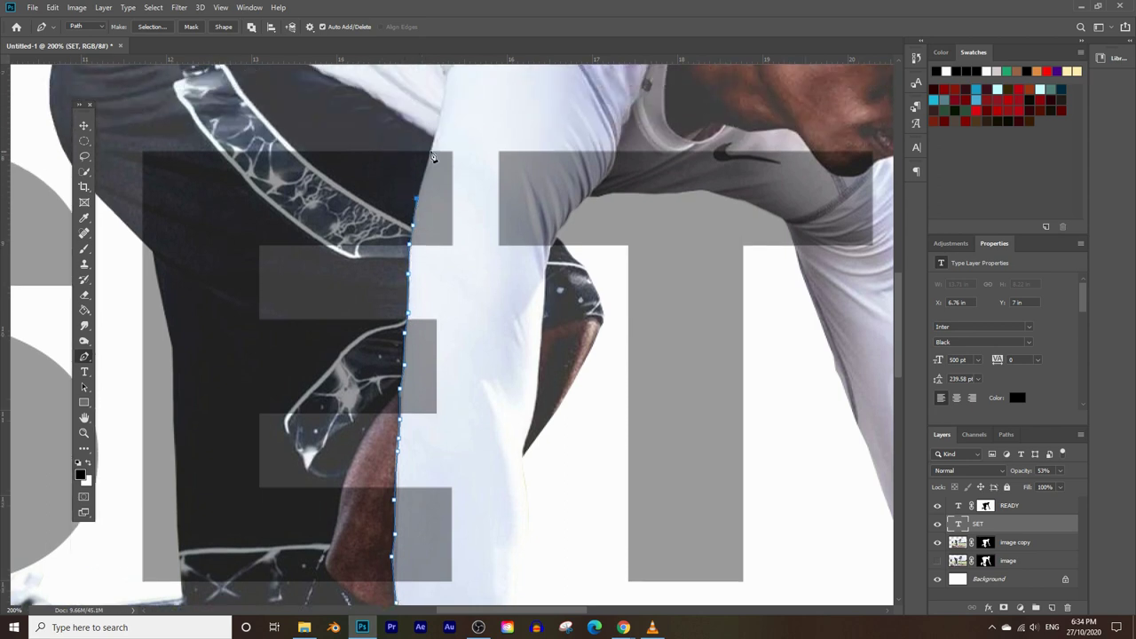
{"action": "left_click", "coordinate": [432, 146]}
Continue the path across the shoulder and down the front edge of the near arm, closing it below the E.
{"action": "scroll", "coordinate": [431, 133], "scroll_direction": "up", "scroll_amount": 2}
{"action": "left_click", "coordinate": [475, 153]}
{"action": "left_click", "coordinate": [596, 165]}
{"action": "left_click", "coordinate": [610, 206]}
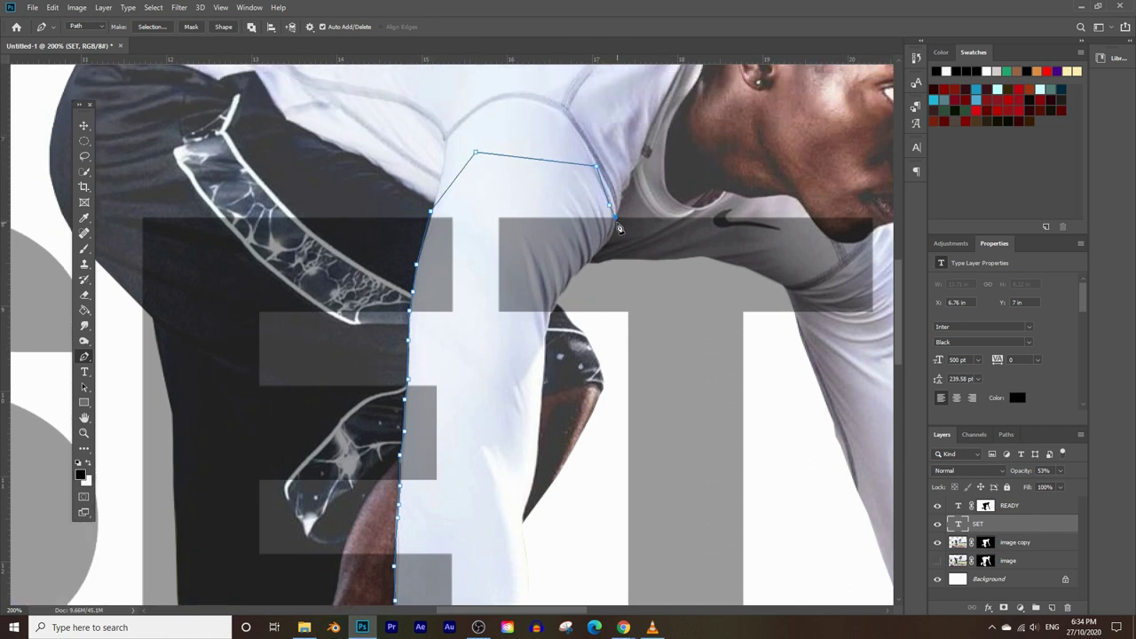
{"action": "left_click", "coordinate": [616, 233]}
{"action": "left_click", "coordinate": [604, 249]}
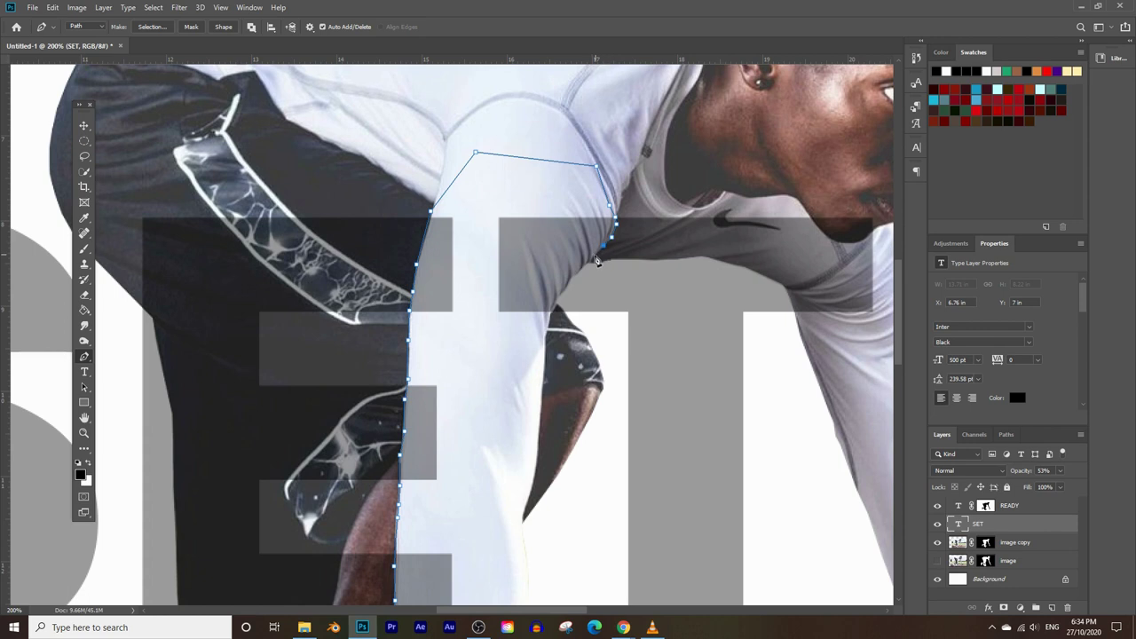
{"action": "left_click", "coordinate": [561, 294]}
{"action": "left_click", "coordinate": [548, 320]}
{"action": "left_click", "coordinate": [544, 399]}
{"action": "scroll", "coordinate": [511, 329], "scroll_direction": "down", "scroll_amount": 3}
{"action": "left_click", "coordinate": [522, 398]}
{"action": "left_click", "coordinate": [524, 423]}
{"action": "left_click", "coordinate": [521, 461]}
{"action": "left_click", "coordinate": [507, 449]}
{"action": "left_click", "coordinate": [502, 483]}
{"action": "left_click", "coordinate": [492, 519]}
{"action": "left_click", "coordinate": [465, 555]}
{"action": "left_click", "coordinate": [397, 557]}
Convert the closed arm path into a selection and set the SET layer's opacity back to 100%.
{"action": "right_click", "coordinate": [471, 316]}
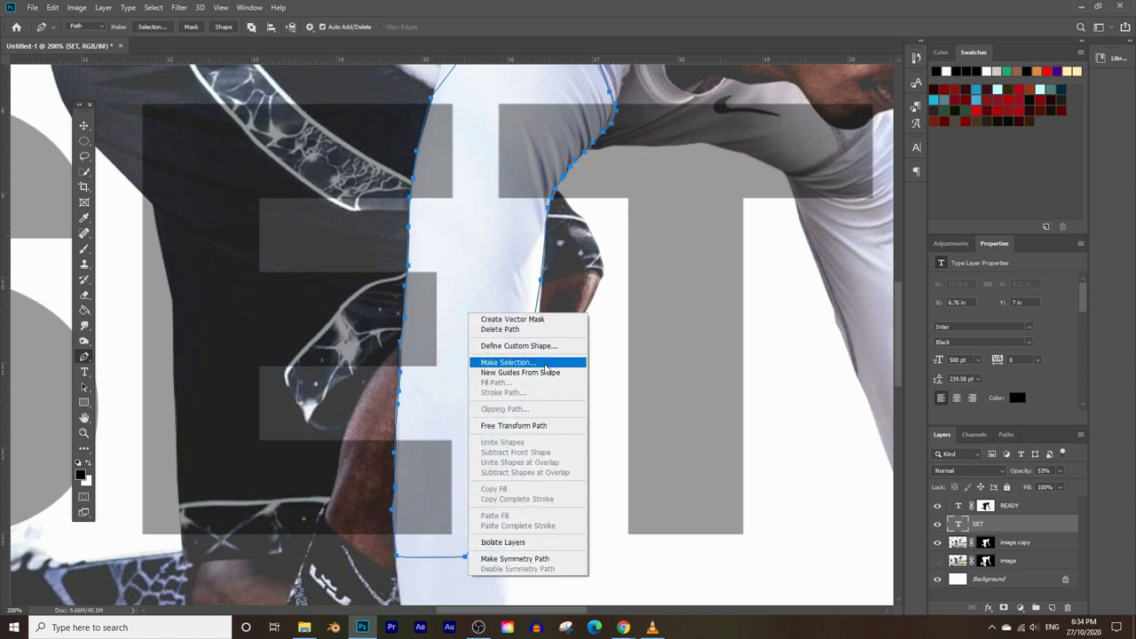
{"action": "left_click", "coordinate": [545, 364]}
{"action": "left_click", "coordinate": [543, 260]}
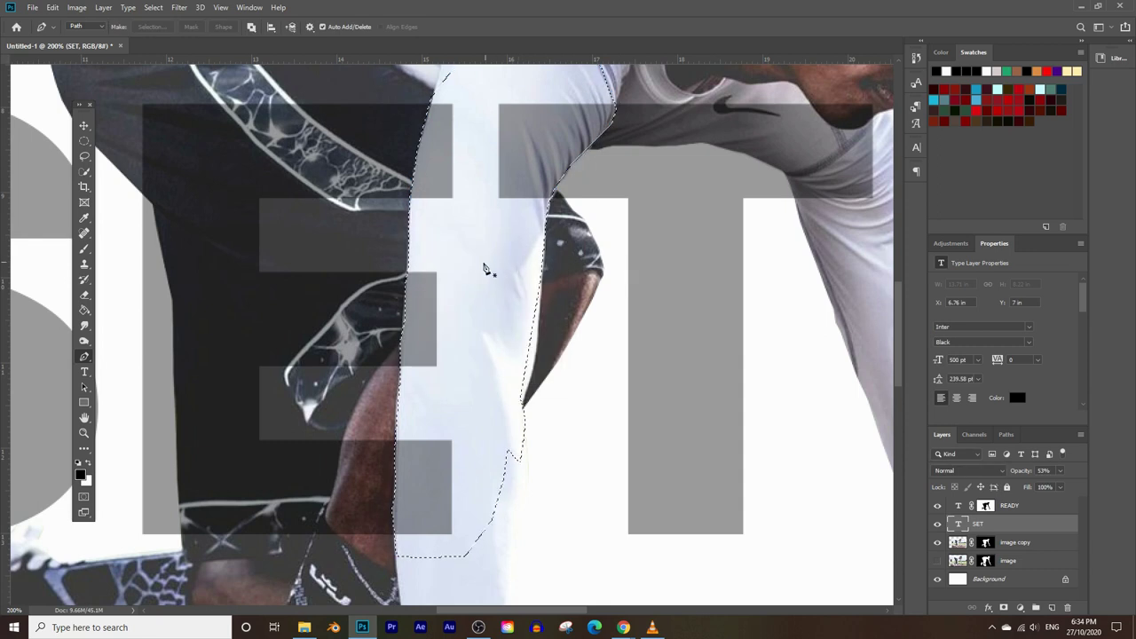
{"action": "scroll", "coordinate": [488, 293], "scroll_direction": "up", "scroll_amount": 2}
{"action": "scroll", "coordinate": [484, 275], "scroll_direction": "up", "scroll_amount": 2}
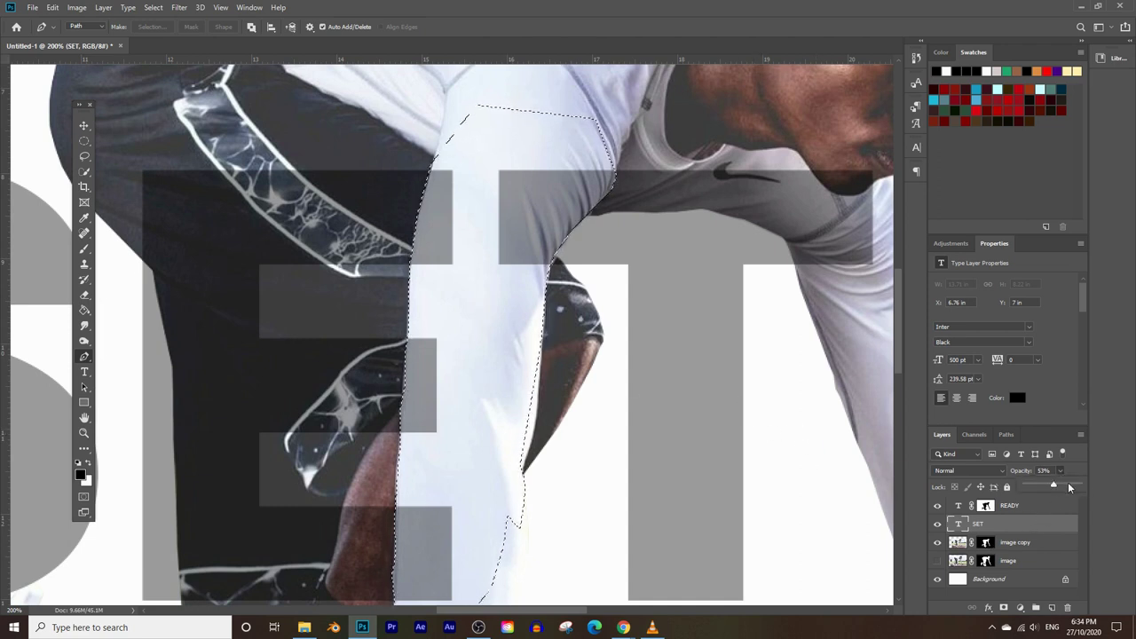
{"action": "left_click_drag", "start_coordinate": [1070, 487], "coordinate": [1097, 487]}
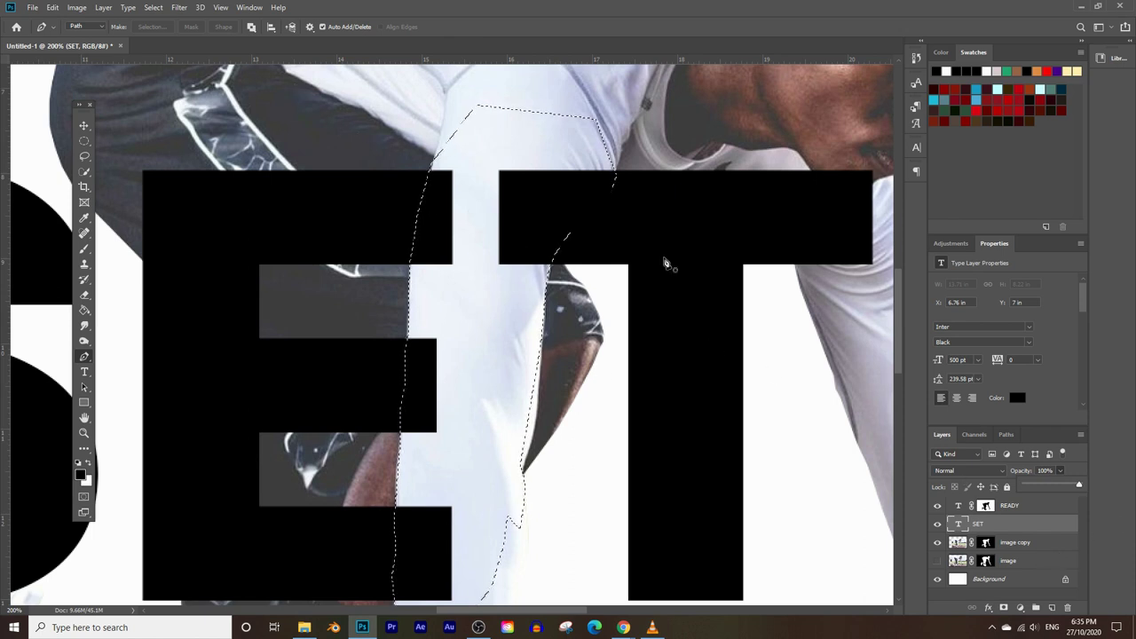
Invert the arm selection and add it as a layer mask on SET, bringing the near arm in front of the letters.
{"action": "scroll", "coordinate": [520, 293], "scroll_direction": "down", "scroll_amount": 1}
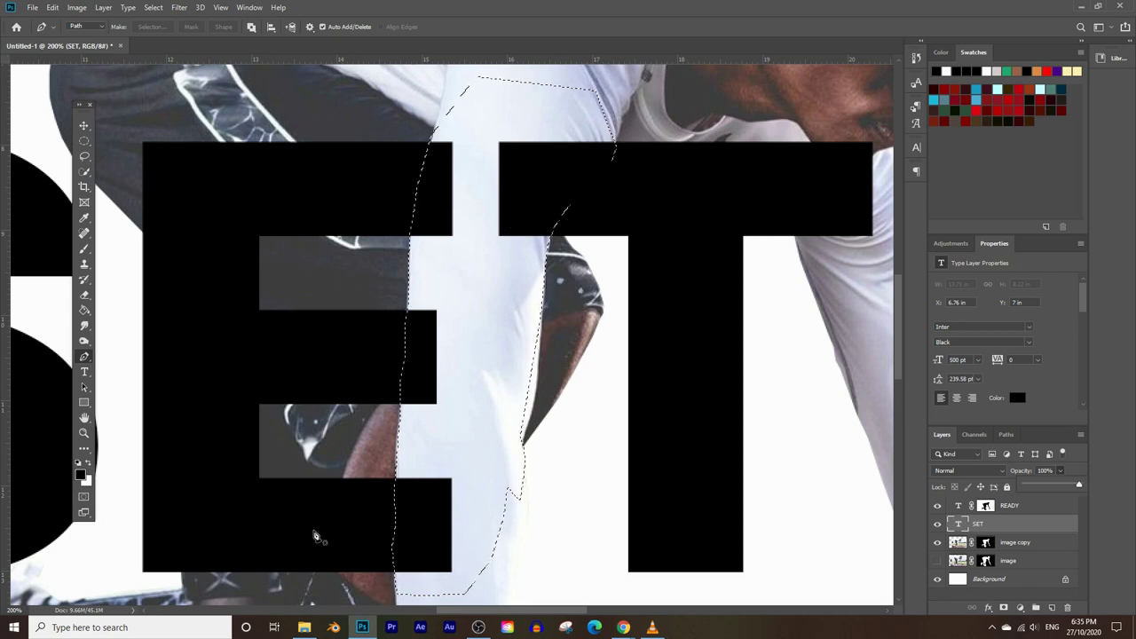
{"action": "left_click", "coordinate": [163, 13]}
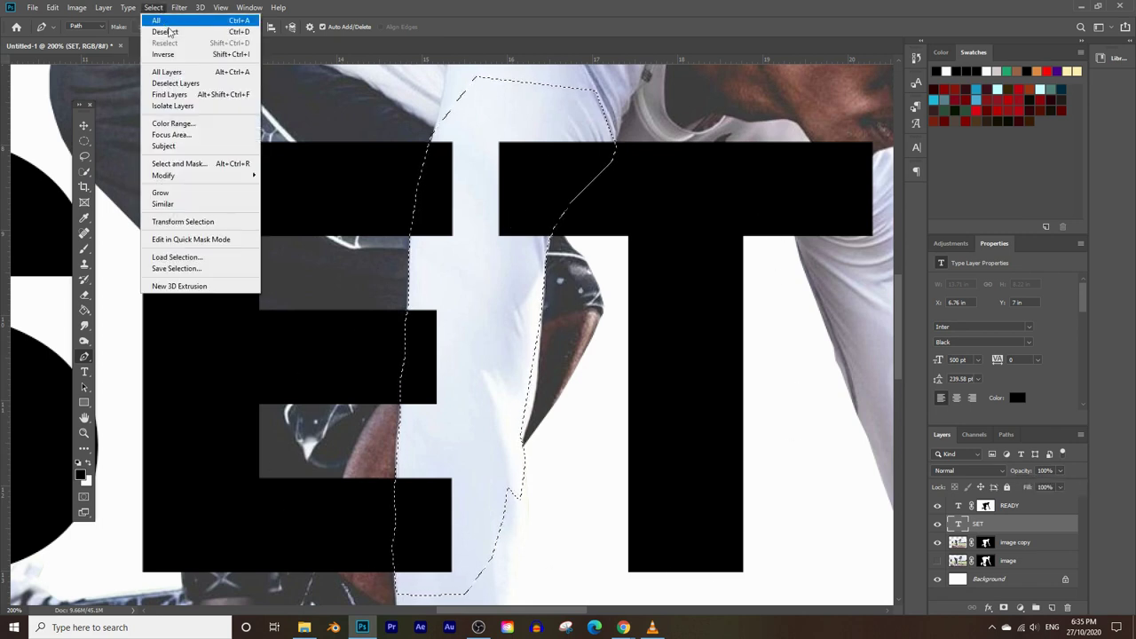
{"action": "left_click", "coordinate": [170, 51]}
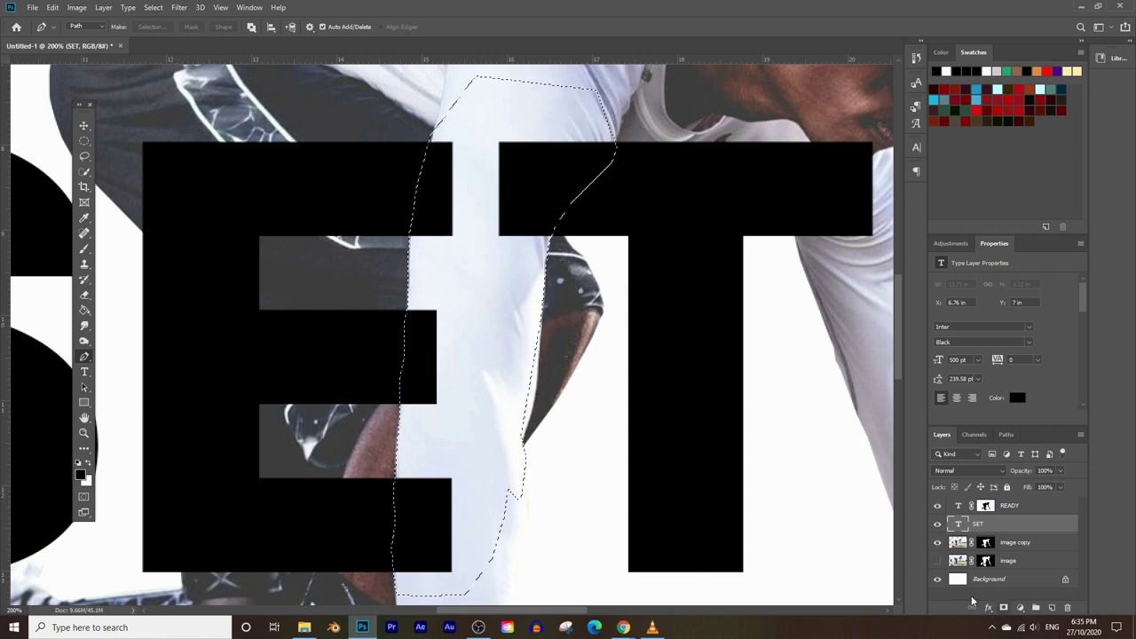
{"action": "scroll", "coordinate": [622, 413], "scroll_direction": "down", "scroll_amount": 1}
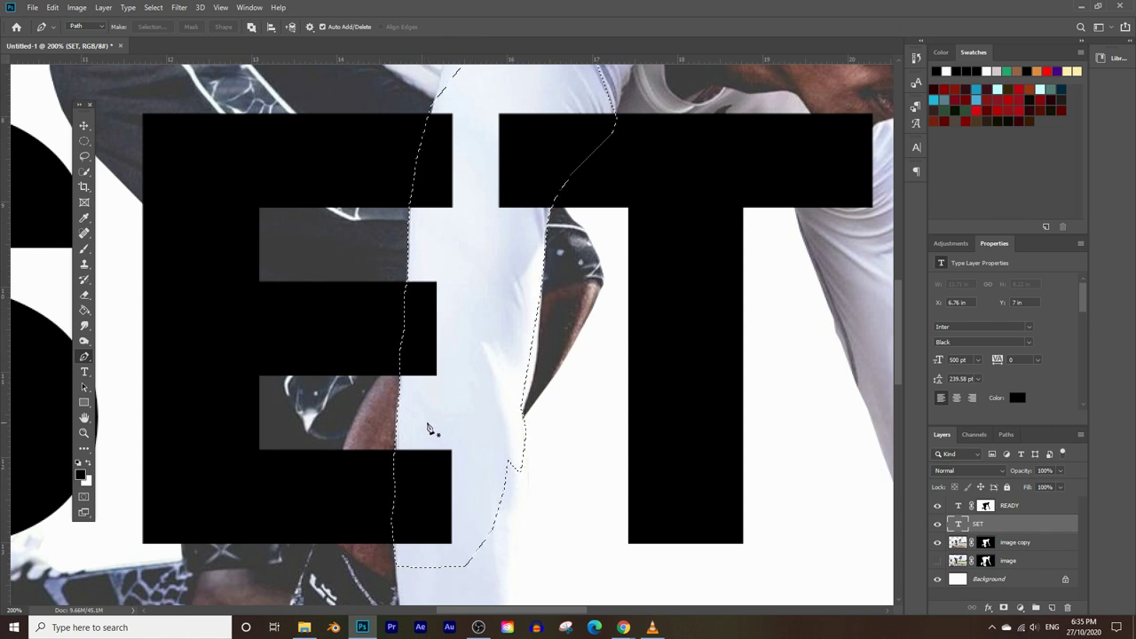
{"action": "scroll", "coordinate": [347, 414], "scroll_direction": "up", "scroll_amount": 1}
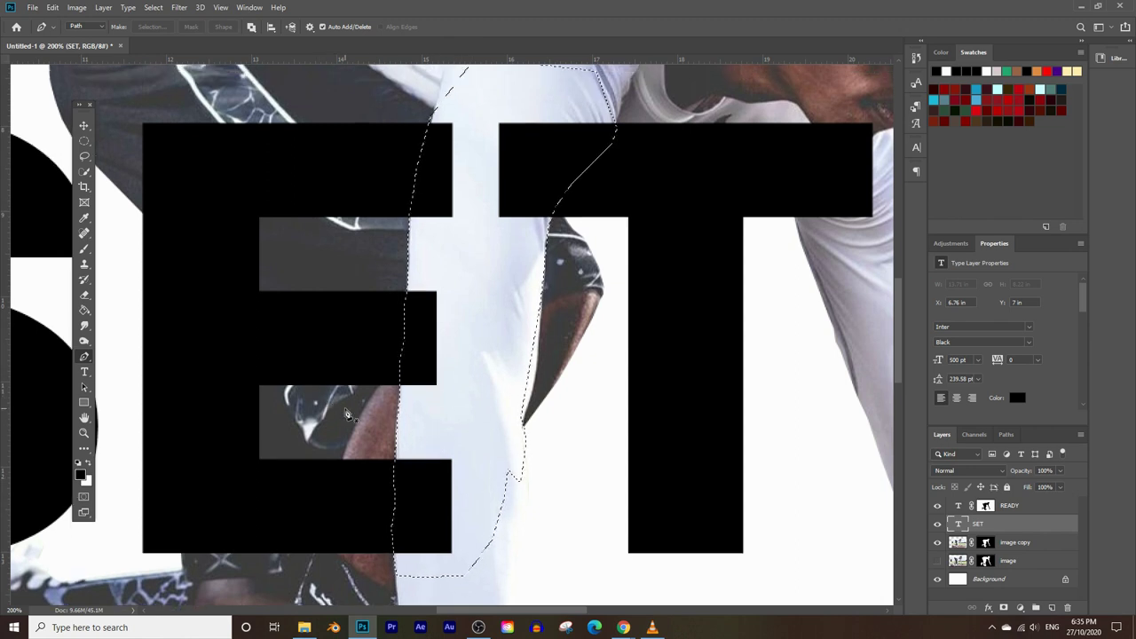
{"action": "key", "text": "z"}
{"action": "left_click", "coordinate": [465, 400], "text": "alt"}
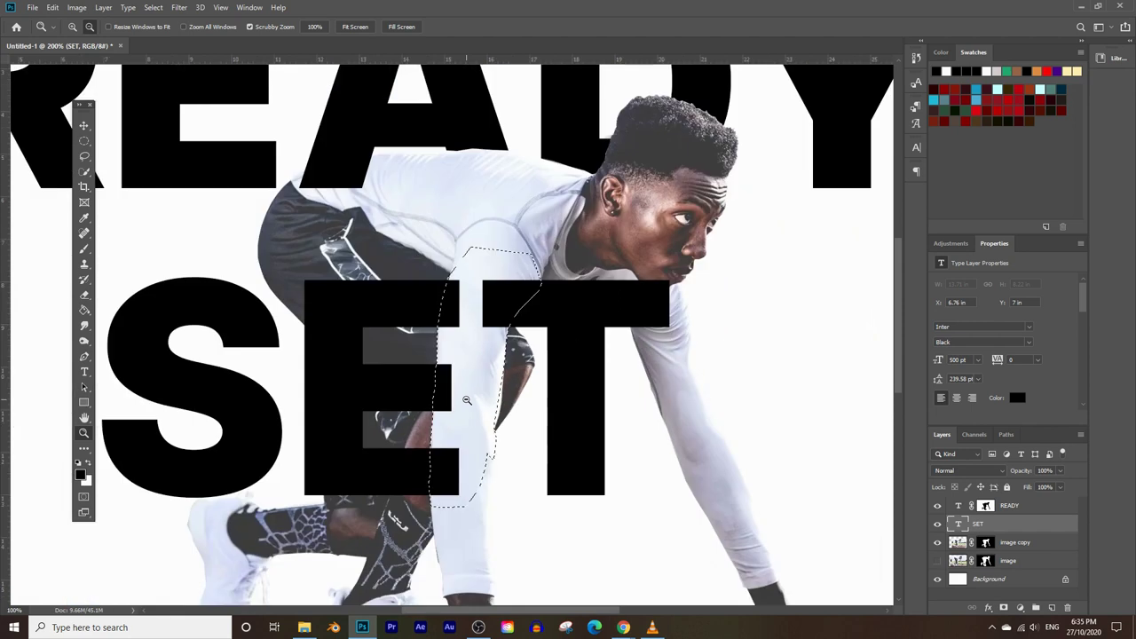
{"action": "left_click", "coordinate": [467, 399], "text": "alt"}
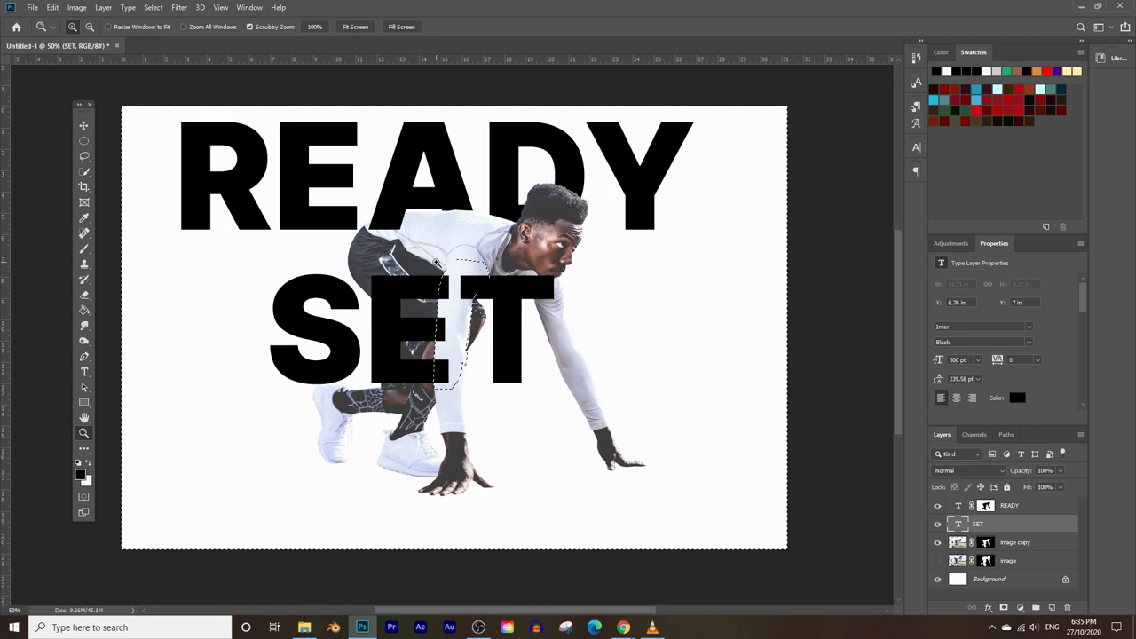
{"action": "left_click", "coordinate": [436, 263]}
{"action": "left_click", "coordinate": [1004, 607]}
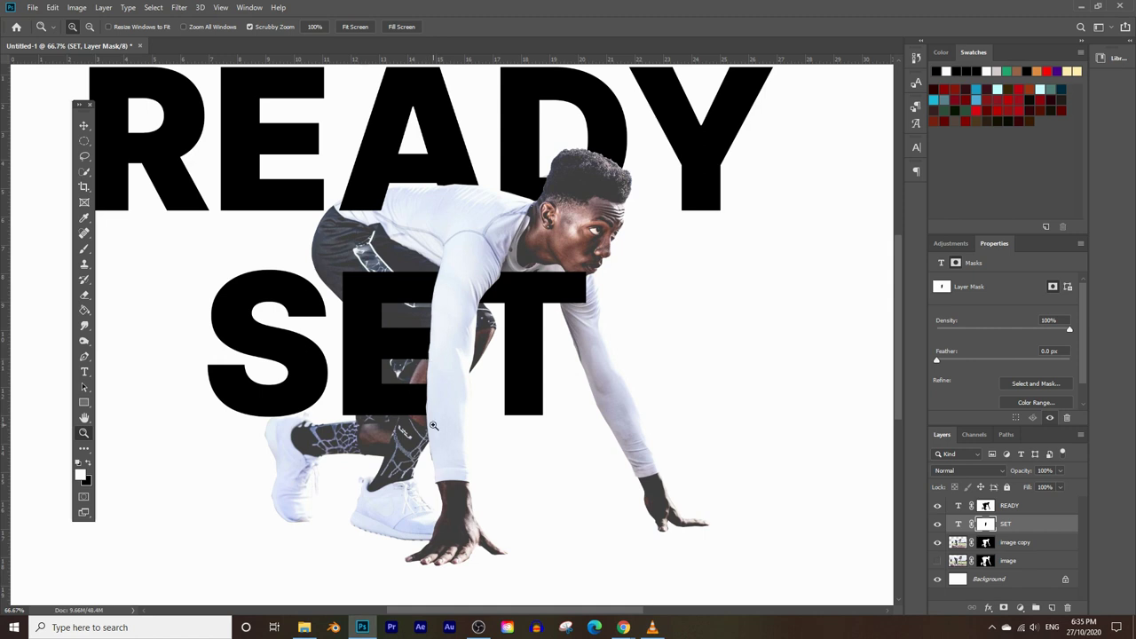
Lower the SET layer's opacity to 67% to reveal the sprinter's chin and chest behind the T.
{"action": "left_click_drag", "start_coordinate": [584, 254], "coordinate": [888, 426]}
{"action": "left_click", "coordinate": [1062, 471]}
{"action": "left_click_drag", "start_coordinate": [1065, 485], "coordinate": [1044, 483]}
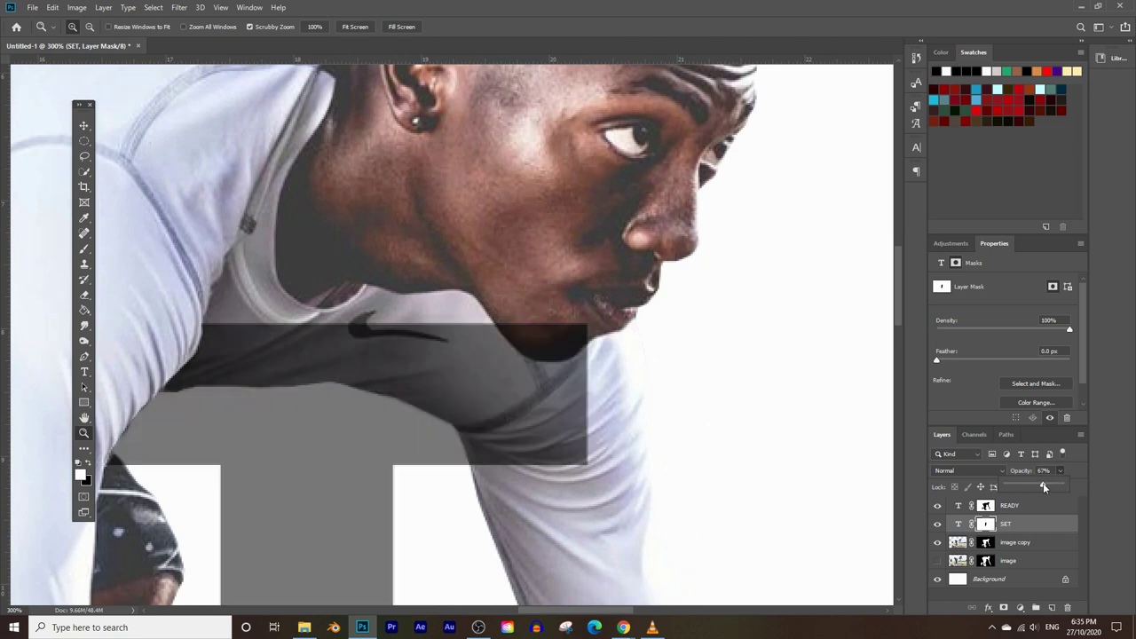
Target the SET layer mask and set the Brush tool's foreground colour to black.
{"action": "left_click", "coordinate": [988, 526]}
{"action": "left_click", "coordinate": [85, 218]}
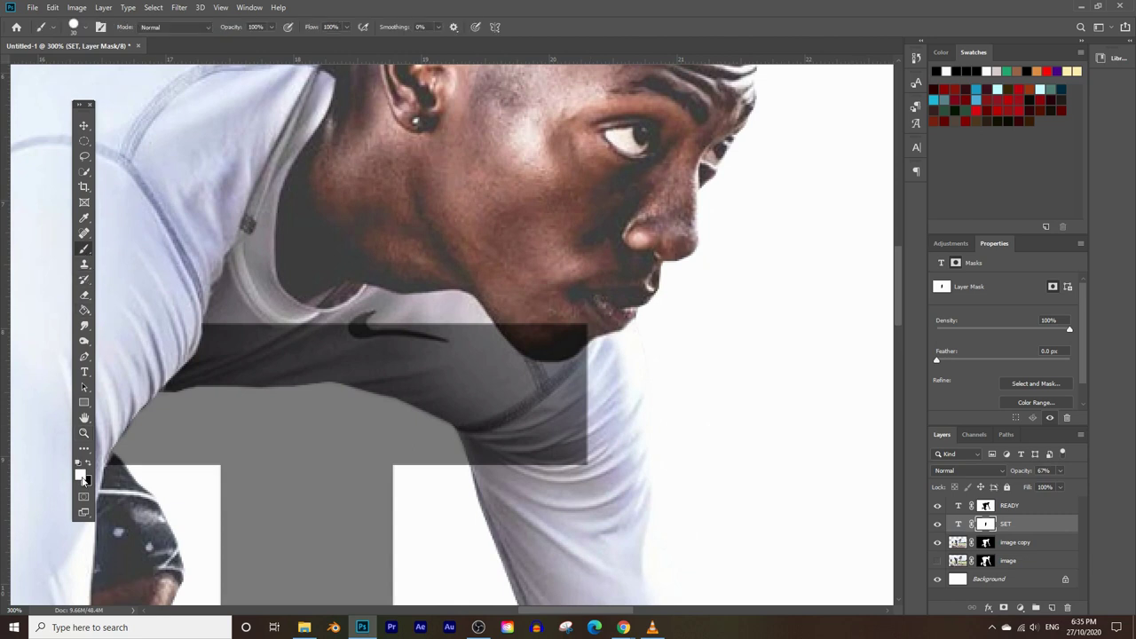
{"action": "left_click", "coordinate": [80, 475]}
{"action": "left_click_drag", "start_coordinate": [146, 266], "coordinate": [166, 356]}
{"action": "left_click", "coordinate": [346, 163]}
{"action": "key", "text": "b"}
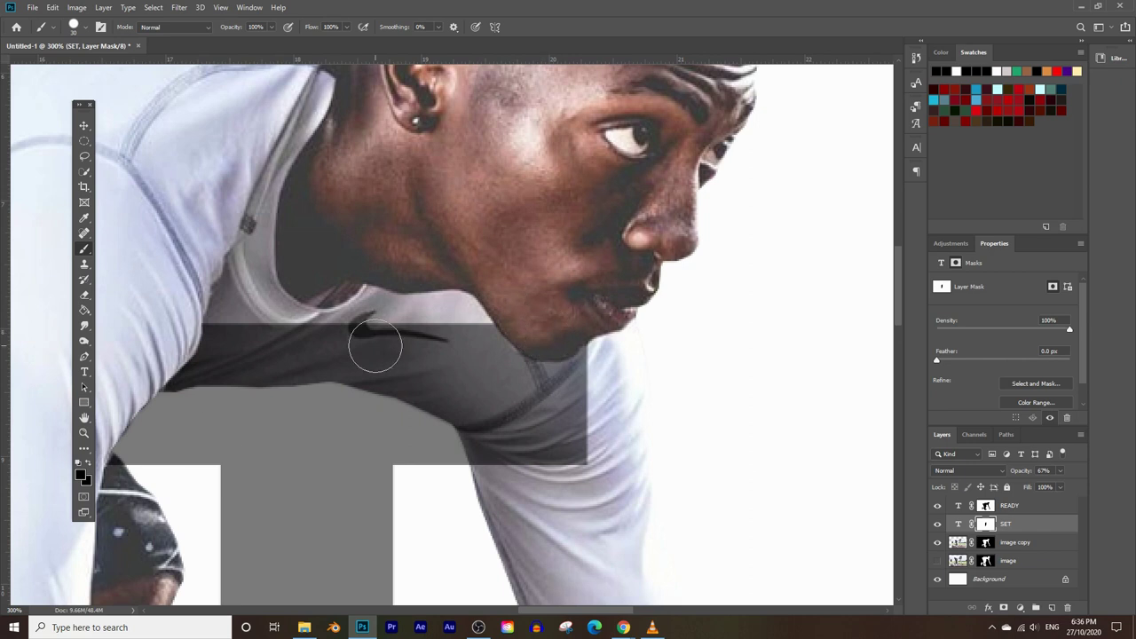
{"action": "left_click", "coordinate": [85, 432]}
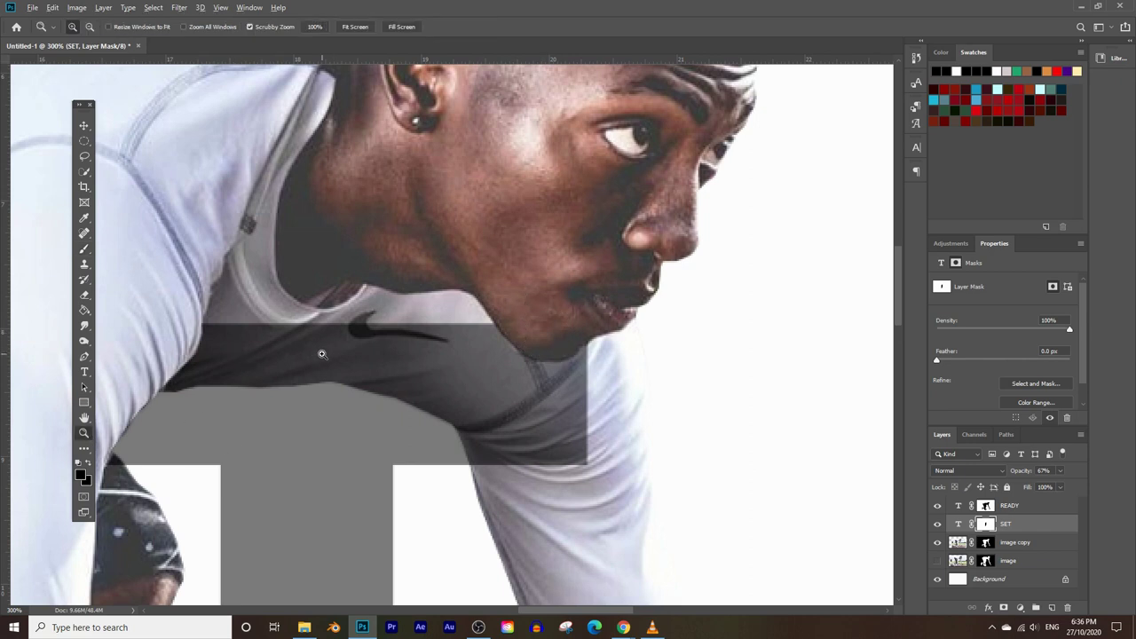
{"action": "scroll", "coordinate": [323, 356], "scroll_direction": "down", "scroll_amount": 6}
{"action": "scroll", "coordinate": [408, 386], "scroll_direction": "down", "scroll_amount": 1}
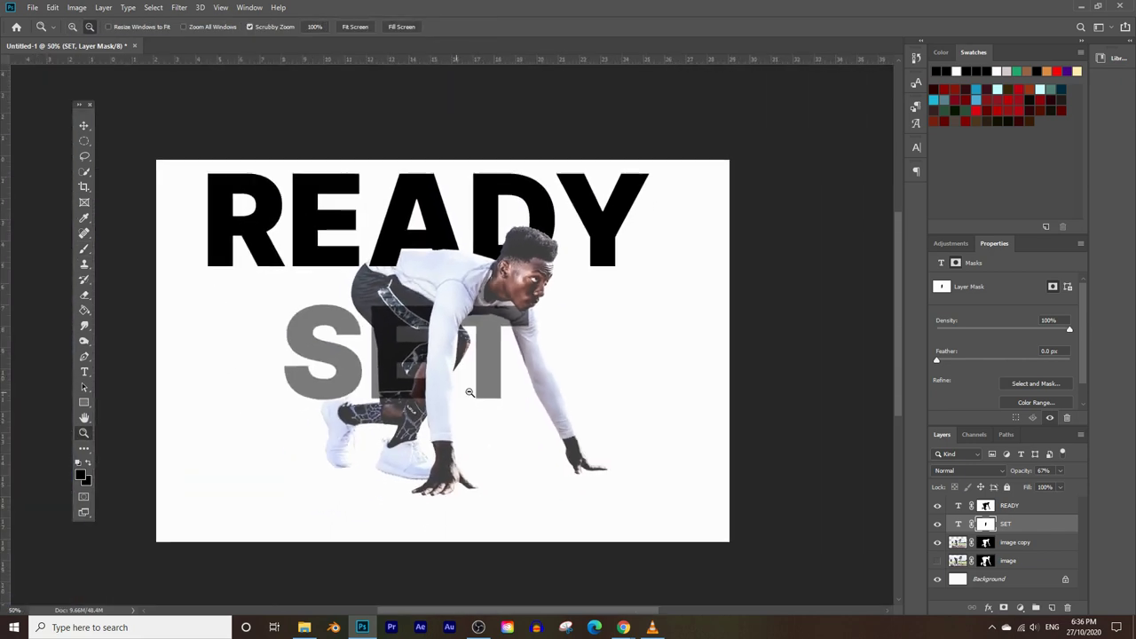
Set the SET layer's opacity back to 100%.
{"action": "left_click", "coordinate": [1060, 470]}
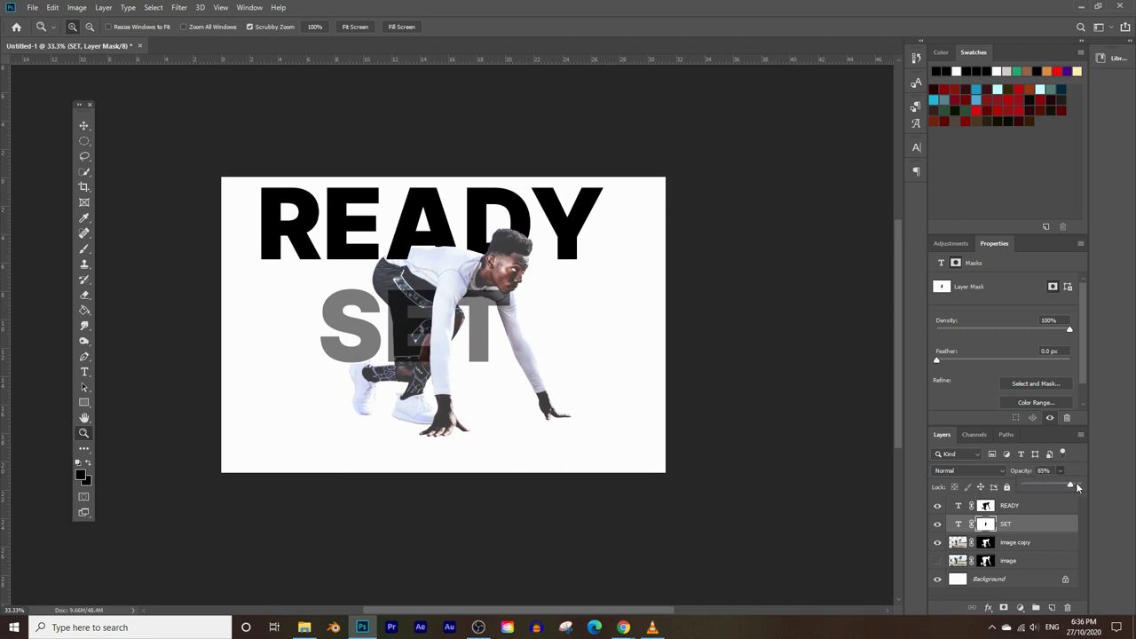
{"action": "left_click_drag", "start_coordinate": [1061, 485], "coordinate": [1103, 487]}
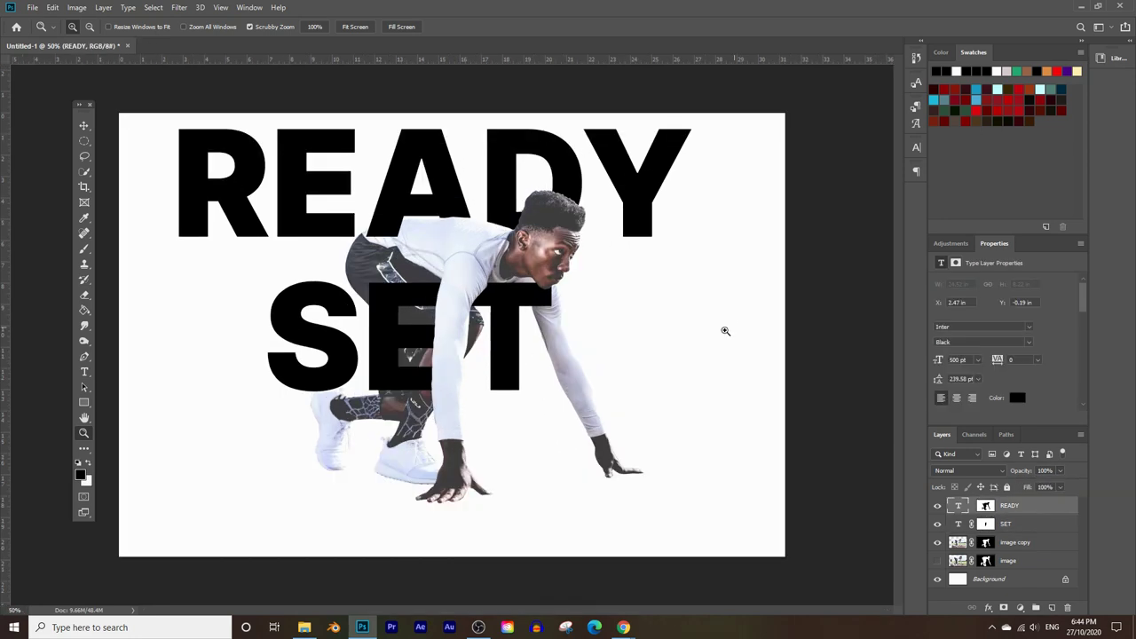
Add a GO text layer in Inter Black at 500 pt and place it beneath SET, over the sprinter's near hand.
{"action": "left_click", "coordinate": [84, 372]}
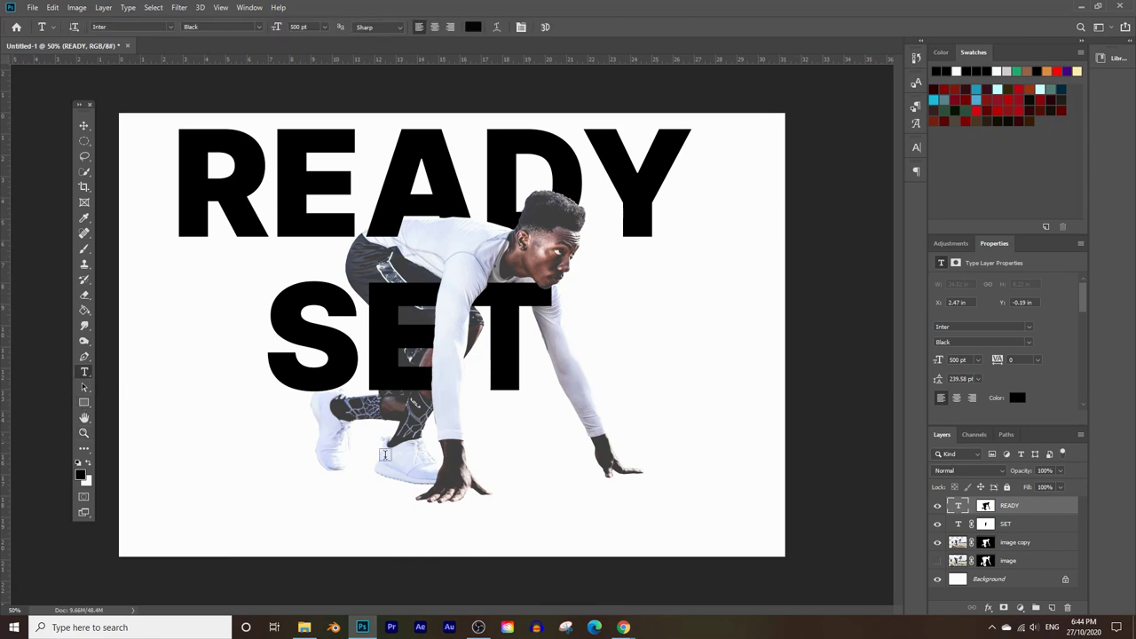
{"action": "left_click", "coordinate": [454, 434]}
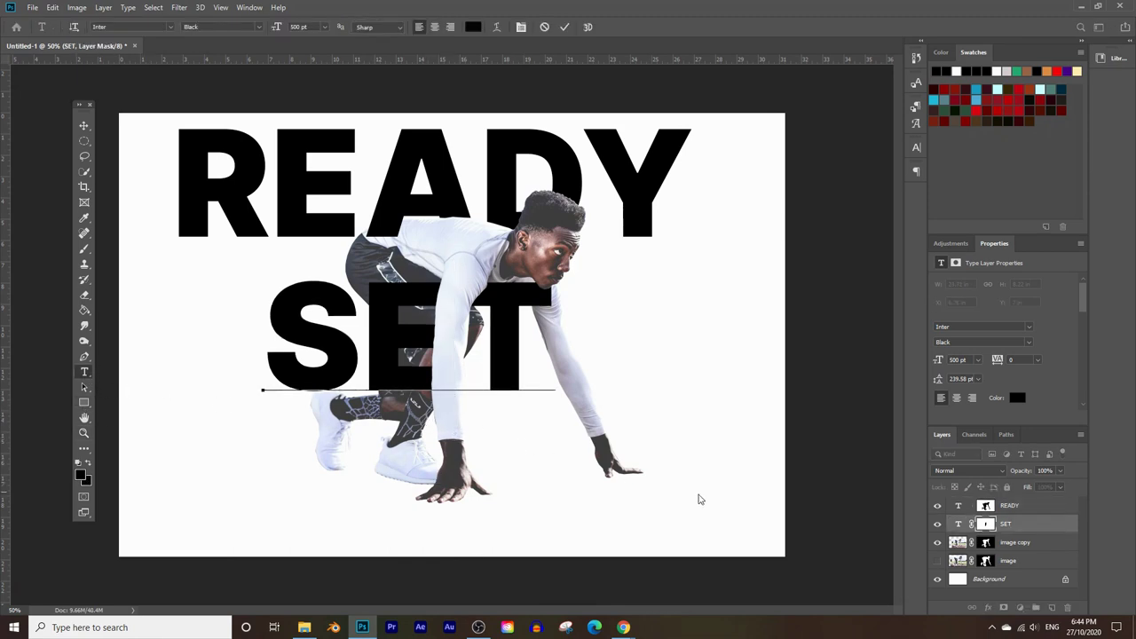
{"action": "left_click", "coordinate": [585, 454]}
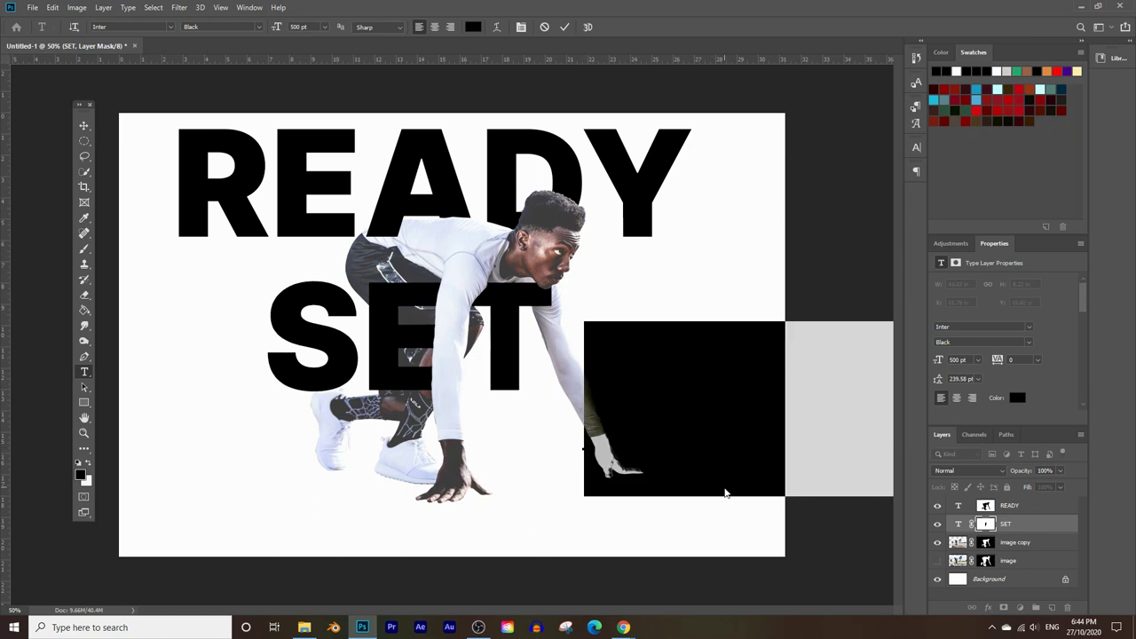
{"action": "key", "text": "BackSpace"}
{"action": "type", "text": "GO"}
{"action": "left_click", "coordinate": [84, 125]}
{"action": "left_click_drag", "start_coordinate": [613, 386], "coordinate": [401, 445]}
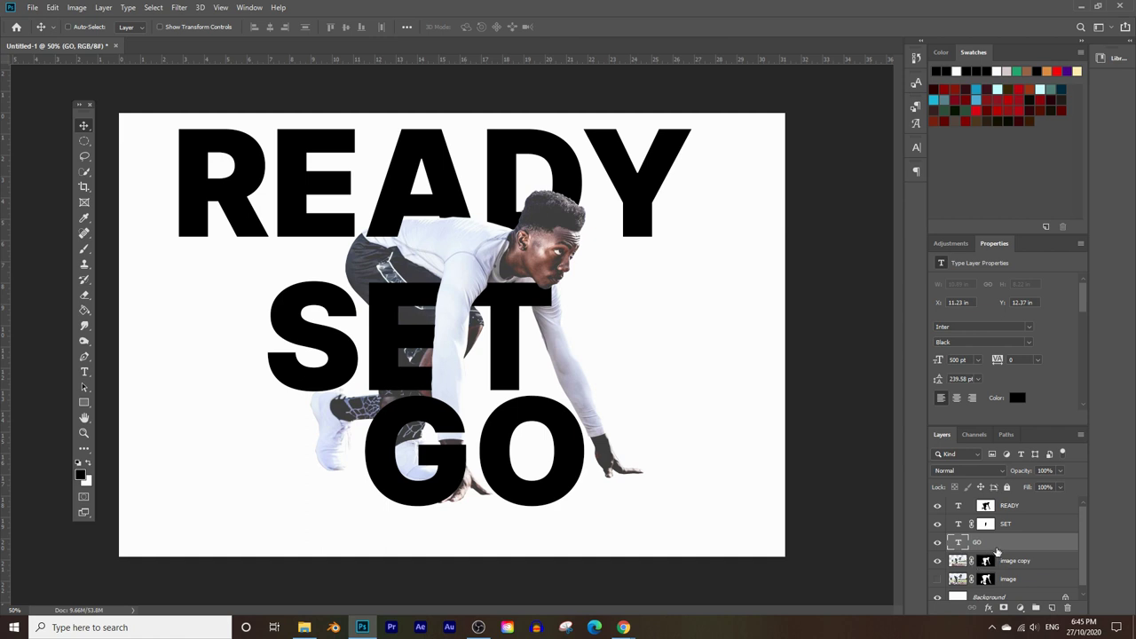
Lower the GO layer's opacity to 65% and start a Pen path from the outermost fingertip up the near hand's edge to the cuff.
{"action": "left_click", "coordinate": [1061, 486]}
{"action": "left_click_drag", "start_coordinate": [1050, 486], "coordinate": [1022, 486]}
{"action": "left_click", "coordinate": [84, 434]}
{"action": "left_click_drag", "start_coordinate": [445, 387], "coordinate": [446, 387]}
{"action": "scroll", "coordinate": [446, 387], "scroll_direction": "down", "scroll_amount": 3}
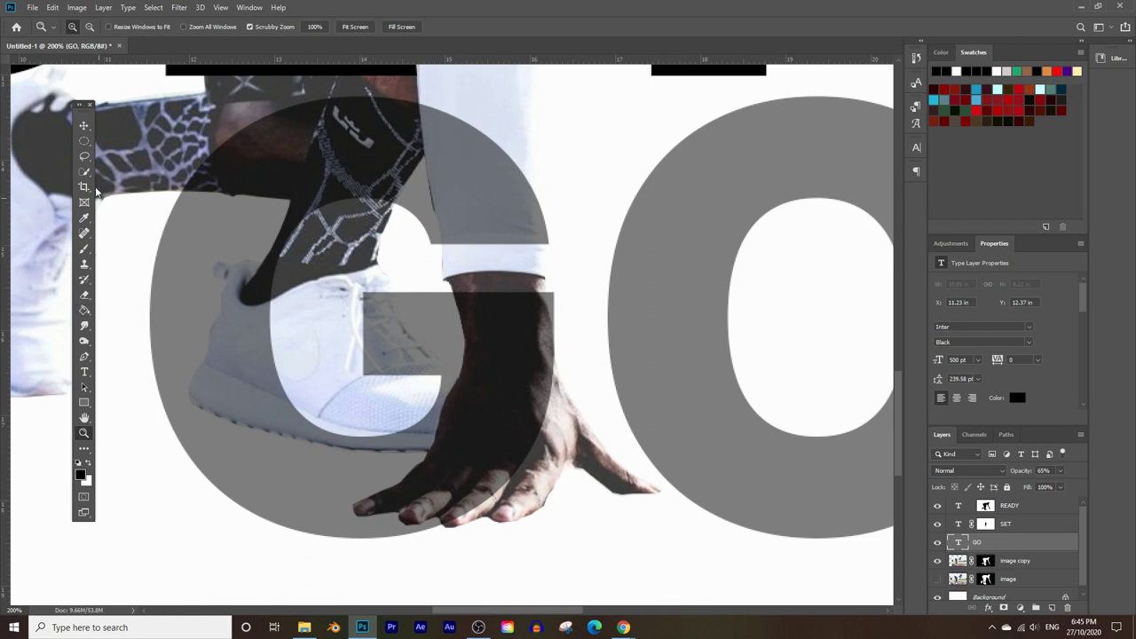
{"action": "left_click", "coordinate": [85, 357]}
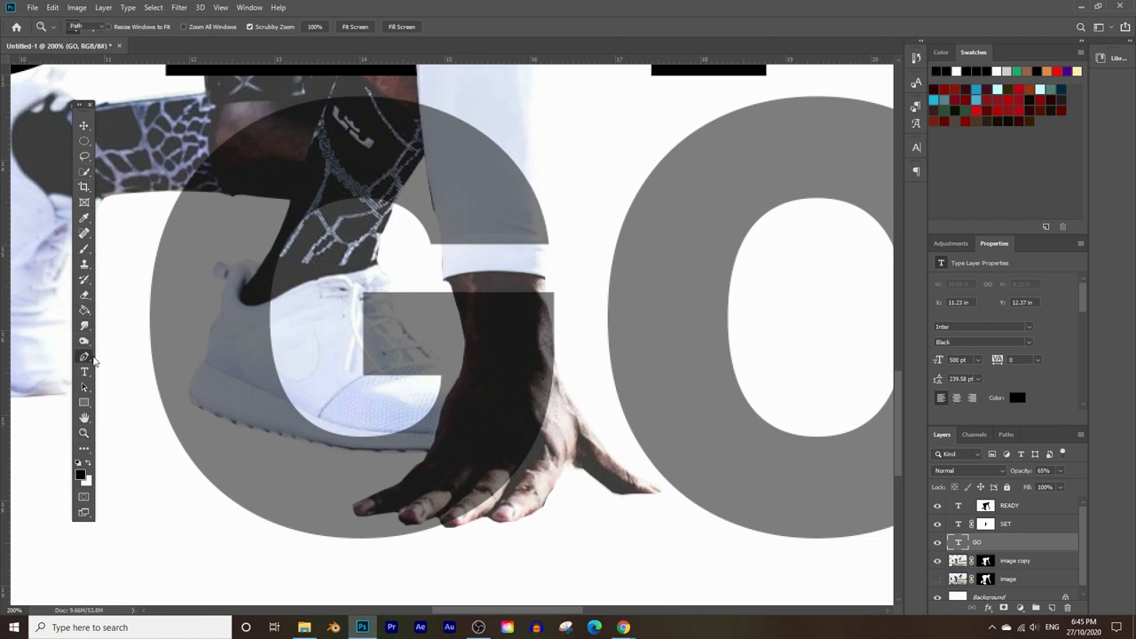
{"action": "left_click", "coordinate": [355, 505]}
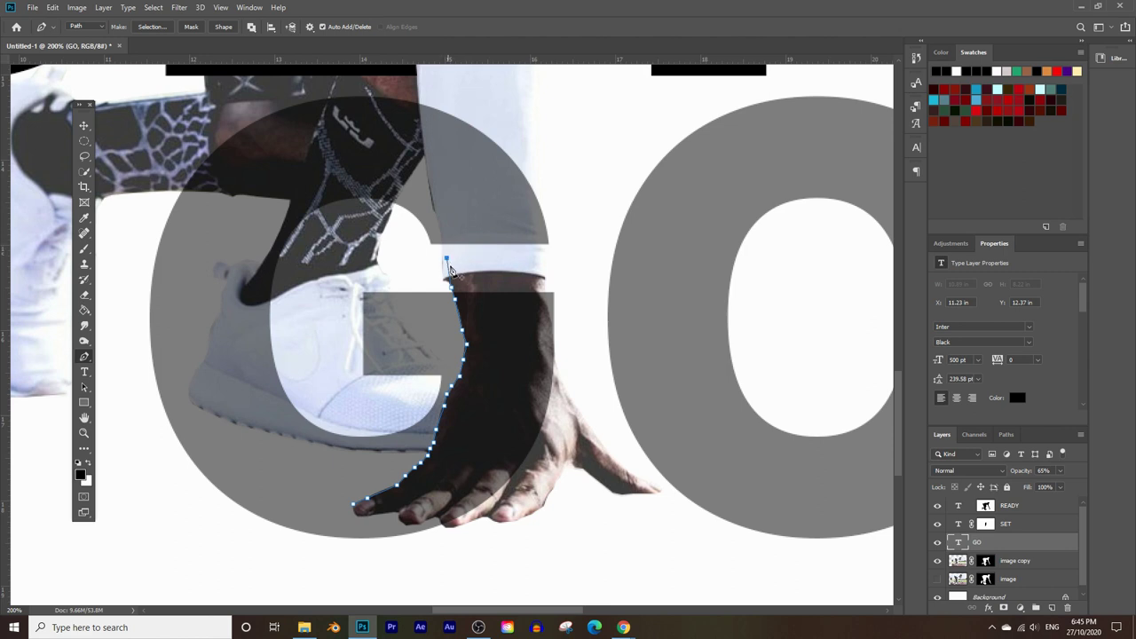
Continue the path up the sleeve's edge, across the forearm above the G and down its other side, undoing the last misplaced anchor points.
{"action": "scroll", "coordinate": [479, 356], "scroll_direction": "up", "scroll_amount": 3}
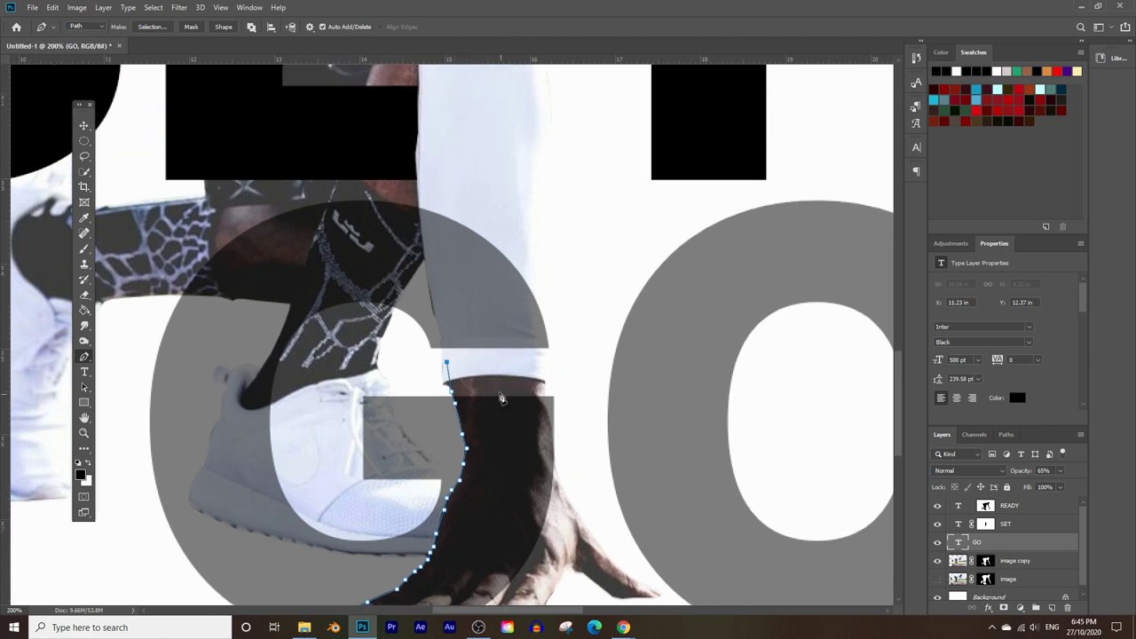
{"action": "left_click", "coordinate": [442, 329]}
{"action": "left_click", "coordinate": [433, 306]}
{"action": "left_click", "coordinate": [429, 282]}
{"action": "left_click", "coordinate": [420, 205]}
{"action": "left_click", "coordinate": [419, 147]}
{"action": "left_click", "coordinate": [471, 131]}
{"action": "left_click", "coordinate": [521, 140]}
{"action": "left_click", "coordinate": [564, 187]}
{"action": "left_click", "coordinate": [560, 264]}
{"action": "left_click", "coordinate": [558, 311]}
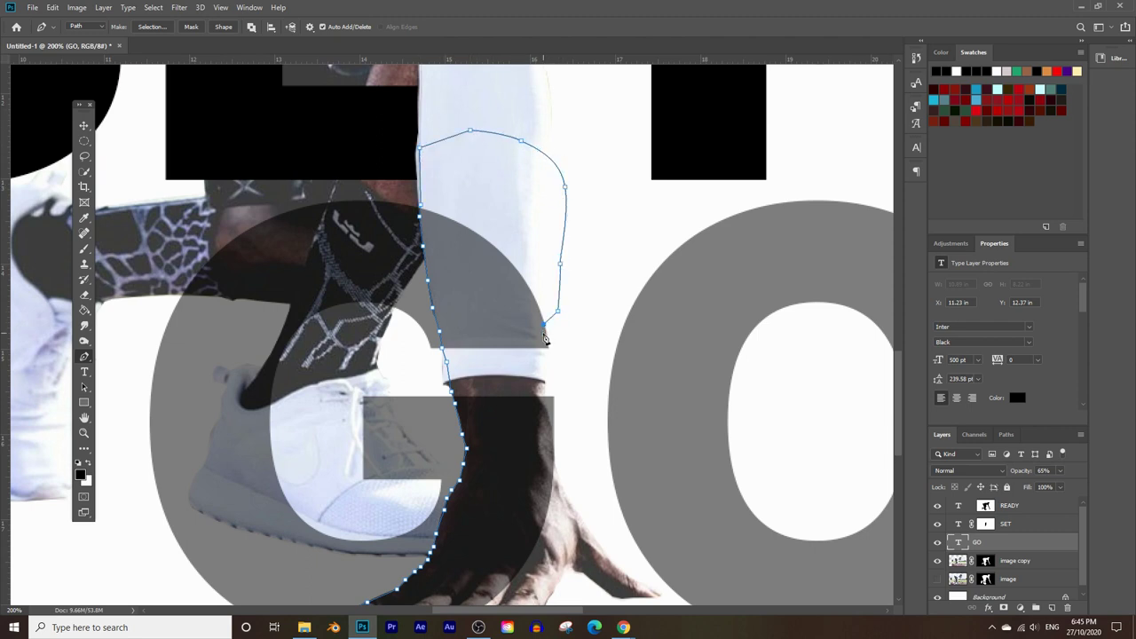
{"action": "key", "text": "ctrl+z"}
Trace the path down the opposite edge of the sleeve and wrist to the base of the thumb.
{"action": "left_click", "coordinate": [531, 286]}
{"action": "left_click", "coordinate": [536, 334]}
{"action": "left_click", "coordinate": [542, 366]}
{"action": "left_click", "coordinate": [548, 381]}
{"action": "left_click", "coordinate": [551, 423]}
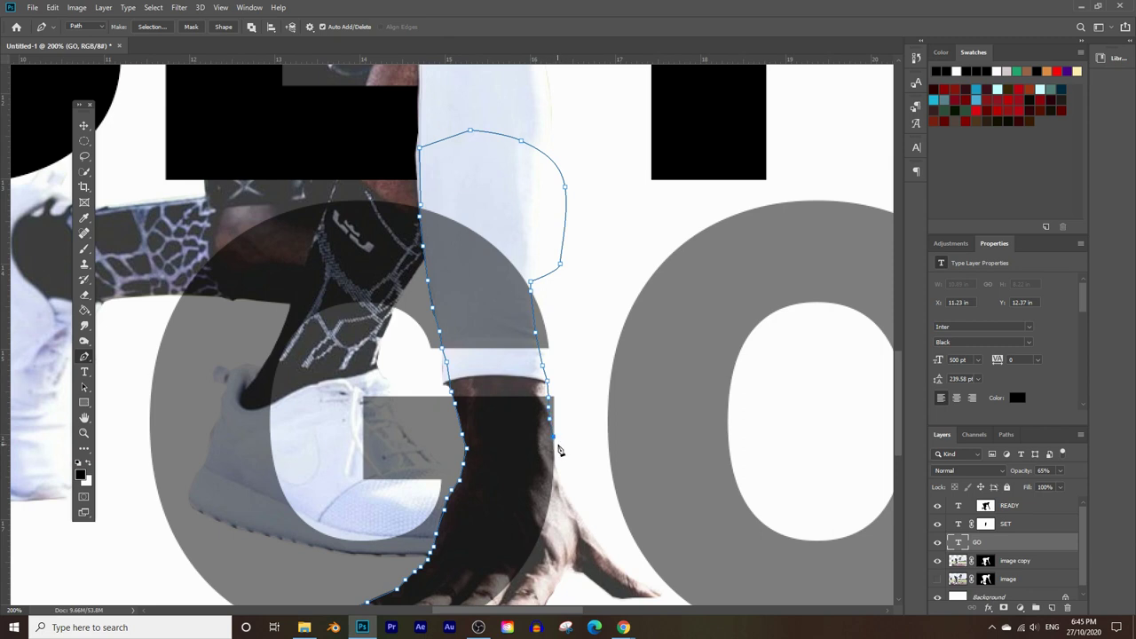
{"action": "scroll", "coordinate": [560, 451], "scroll_direction": "down", "scroll_amount": 5}
{"action": "left_click", "coordinate": [566, 381]}
{"action": "left_click", "coordinate": [571, 433]}
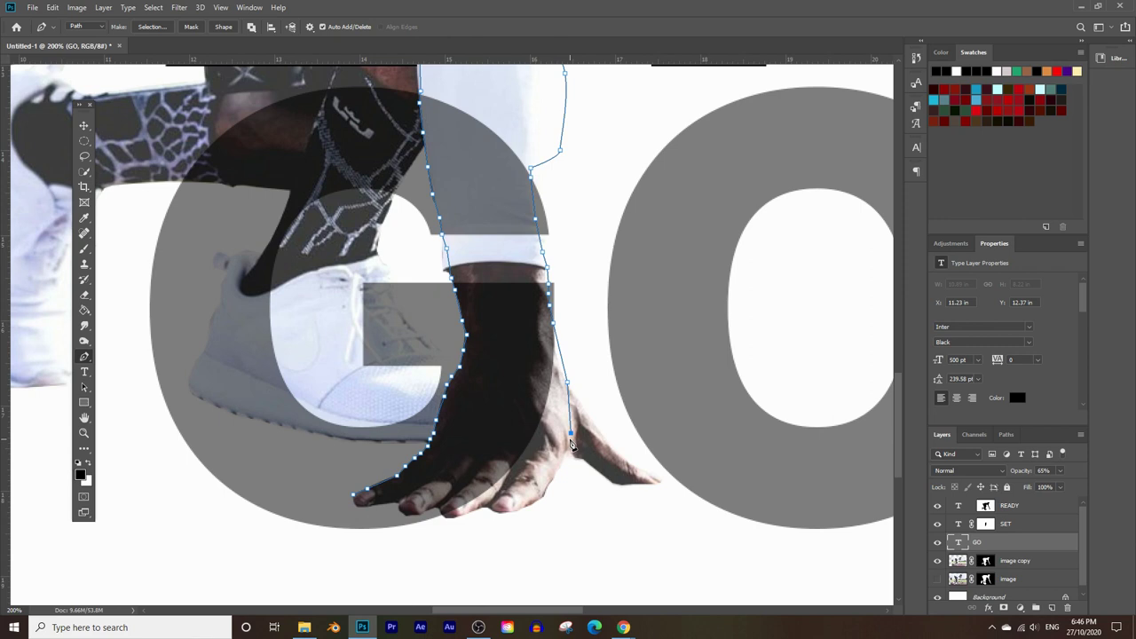
Loop the path across the knuckles and loosely below the fingertips, closing it at its starting point.
{"action": "left_click", "coordinate": [552, 467]}
{"action": "left_click", "coordinate": [531, 490]}
{"action": "left_click", "coordinate": [510, 507]}
{"action": "left_click", "coordinate": [486, 531]}
{"action": "left_click", "coordinate": [441, 541]}
{"action": "left_click", "coordinate": [397, 544]}
{"action": "left_click", "coordinate": [377, 534]}
{"action": "left_click", "coordinate": [355, 494]}
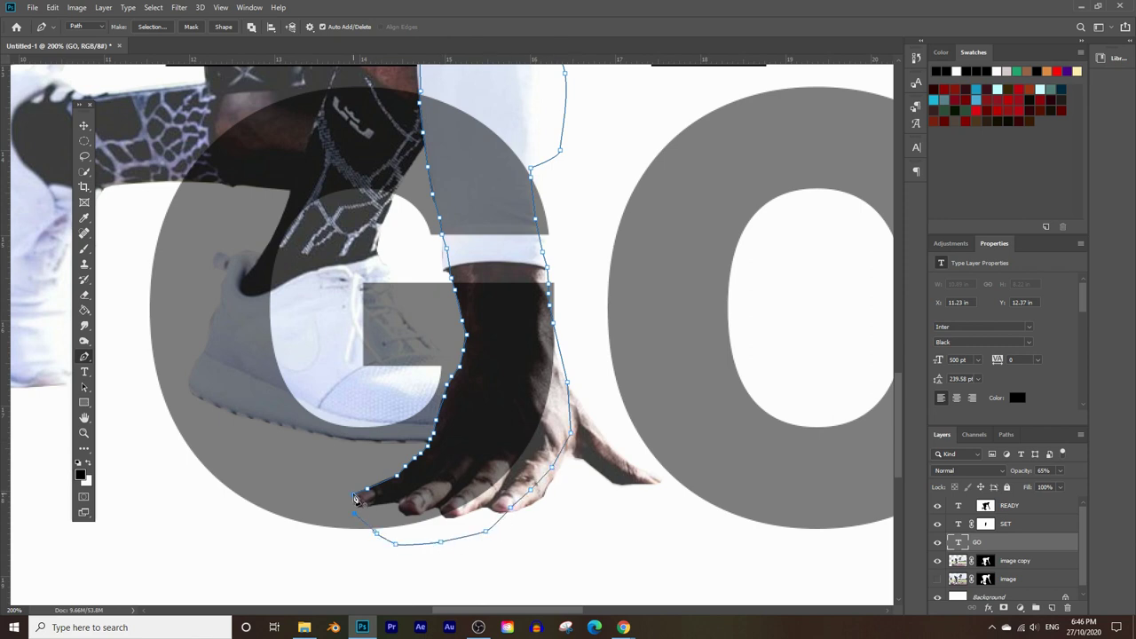
Convert the closed hand path into a selection and invert it.
{"action": "right_click", "coordinate": [480, 413]}
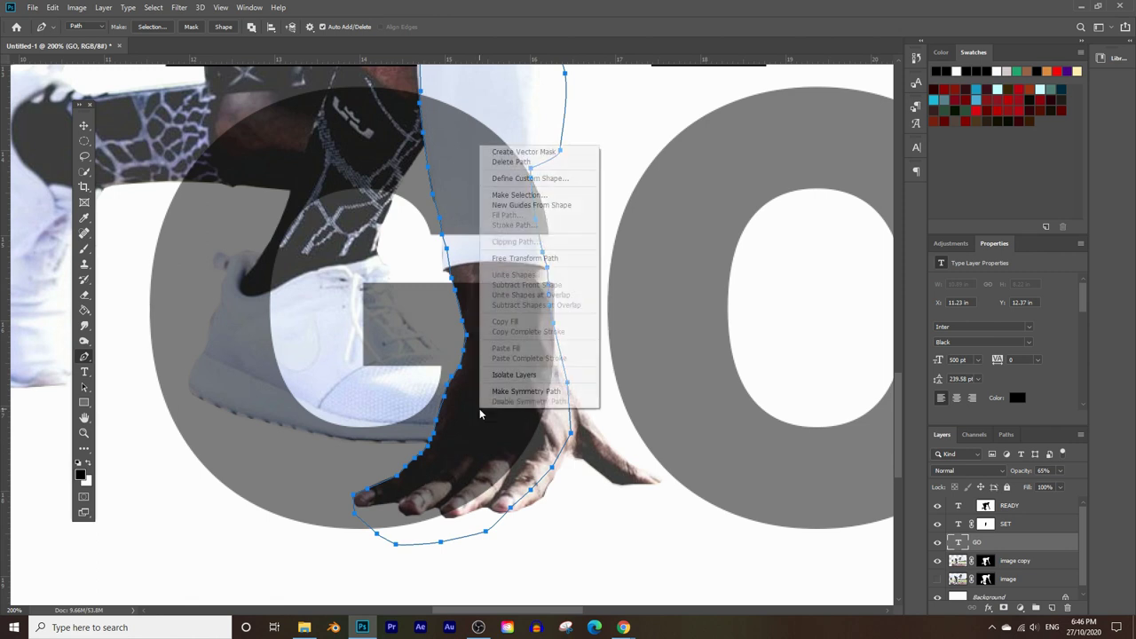
{"action": "left_click", "coordinate": [550, 195]}
{"action": "left_click", "coordinate": [548, 231]}
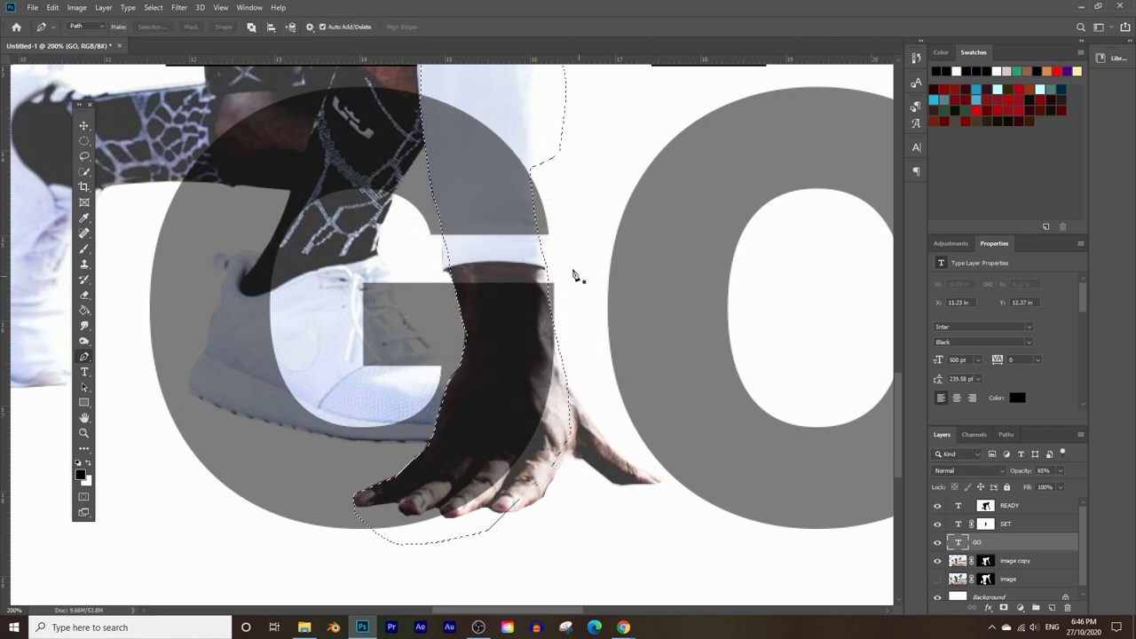
{"action": "left_click", "coordinate": [153, 8]}
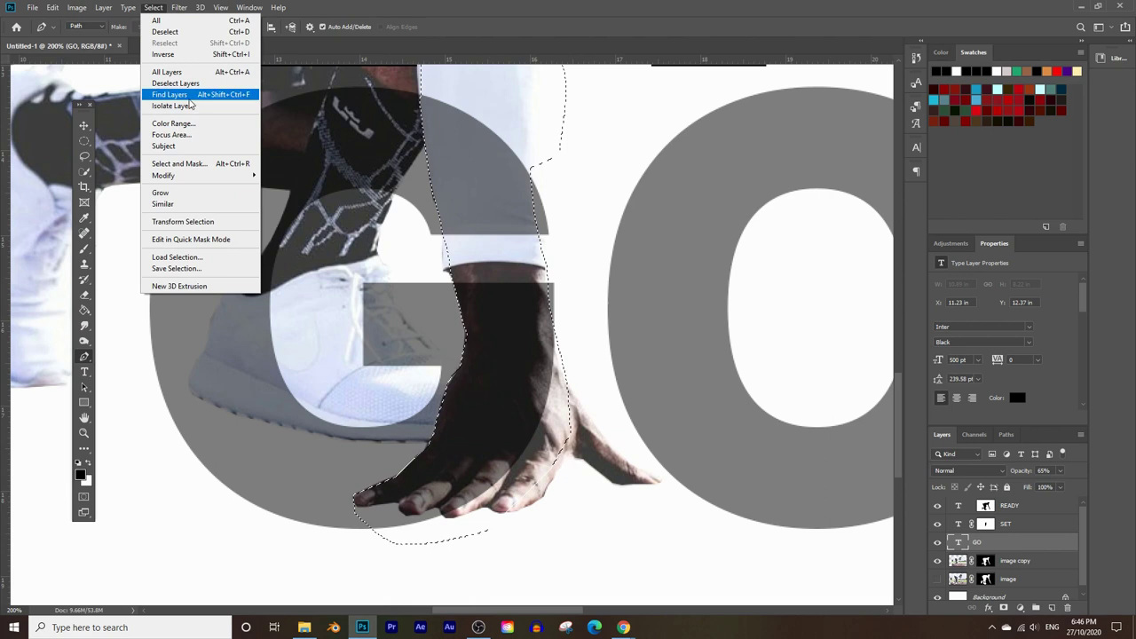
{"action": "left_click", "coordinate": [175, 54]}
Add the inverted selection as a layer mask on GO and restore the layer's opacity to 100%.
{"action": "left_click", "coordinate": [1005, 607]}
{"action": "left_click", "coordinate": [1063, 472]}
{"action": "left_click_drag", "start_coordinate": [1064, 485], "coordinate": [1121, 485]}
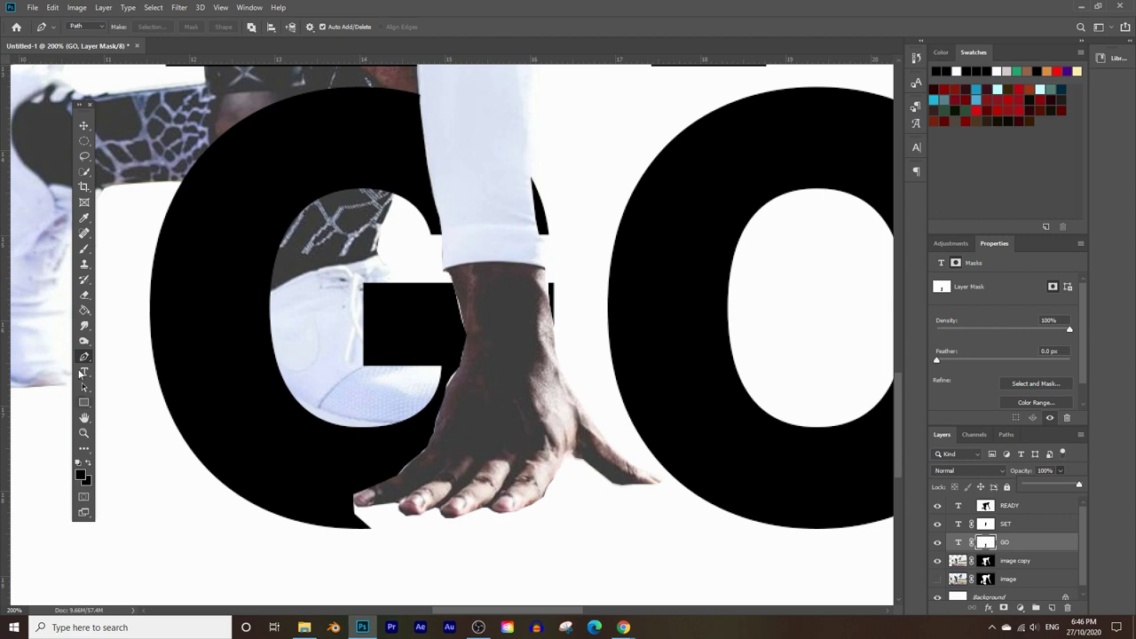
Choose the Brush tool for the GO layer mask and set its foreground colour to white (ffffff).
{"action": "left_click", "coordinate": [85, 248]}
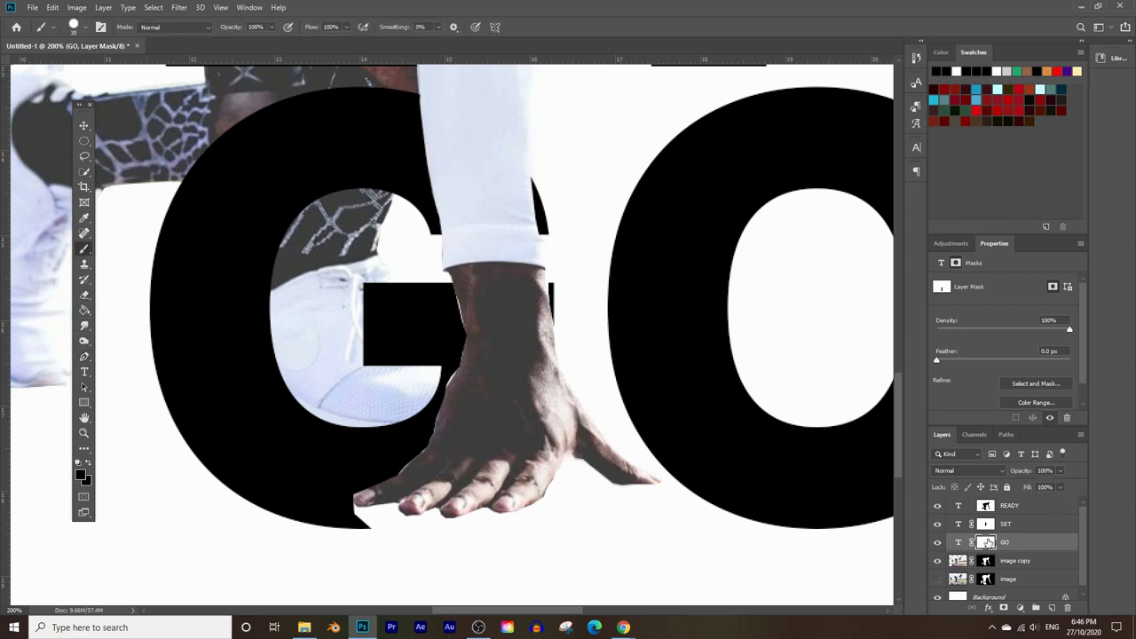
{"action": "left_click", "coordinate": [80, 476]}
{"action": "left_click", "coordinate": [147, 248]}
{"action": "type", "text": "ffffff"}
{"action": "left_click", "coordinate": [360, 162]}
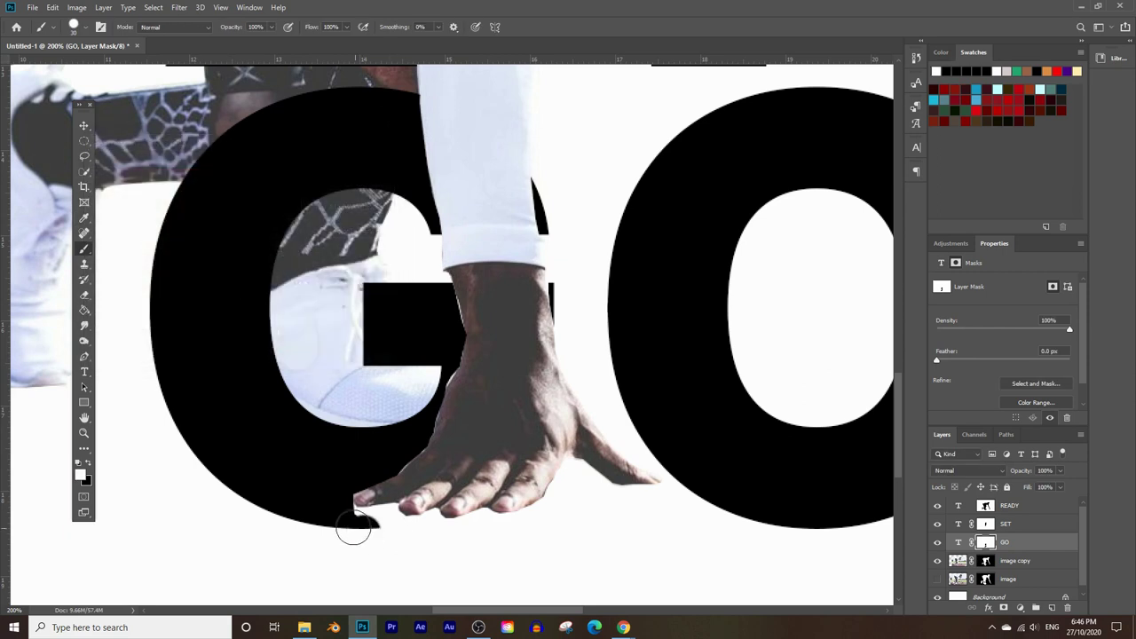
Paint white on the GO mask below the fingertips to restore the missing lower curve of the G.
{"action": "mouse_move", "coordinate": [350, 524]}
{"action": "left_mouse_down"}
{"action": "mouse_move", "coordinate": [378, 529]}
{"action": "mouse_move", "coordinate": [369, 515]}
{"action": "left_mouse_up"}
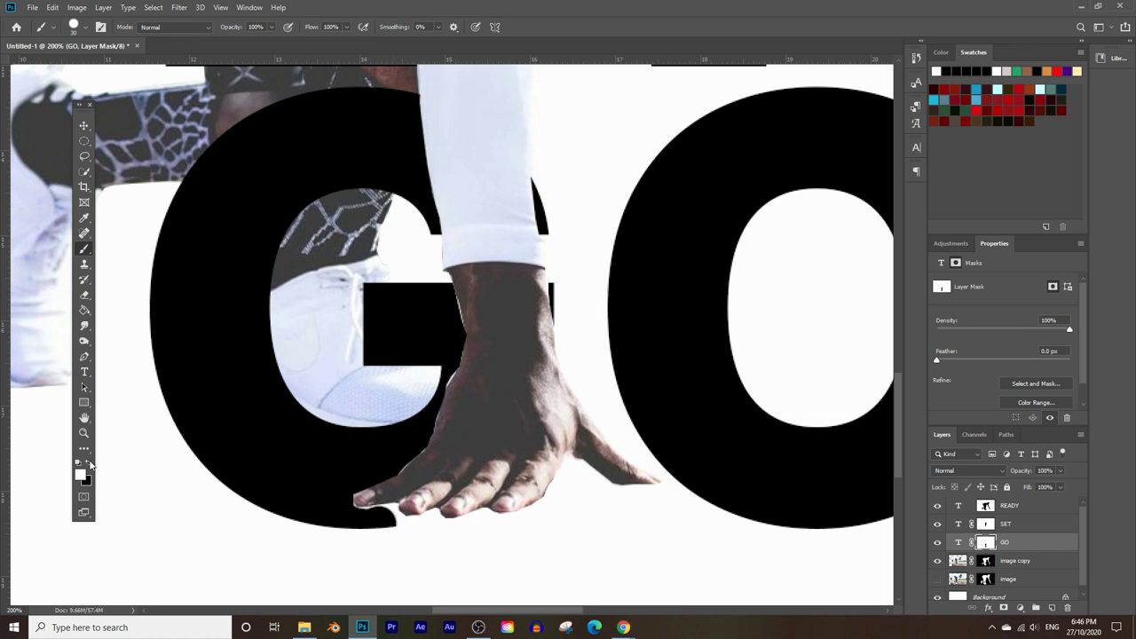
{"action": "key", "text": "z"}
{"action": "left_click", "coordinate": [397, 485]}
{"action": "left_click", "coordinate": [417, 475]}
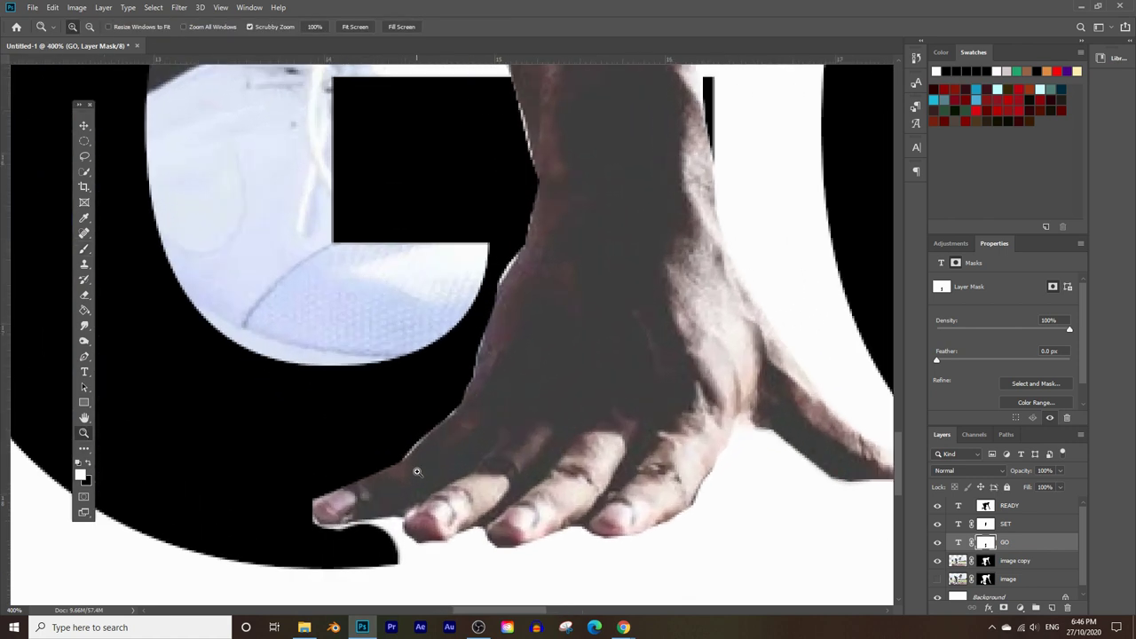
{"action": "left_click", "coordinate": [418, 480]}
{"action": "left_click", "coordinate": [417, 462]}
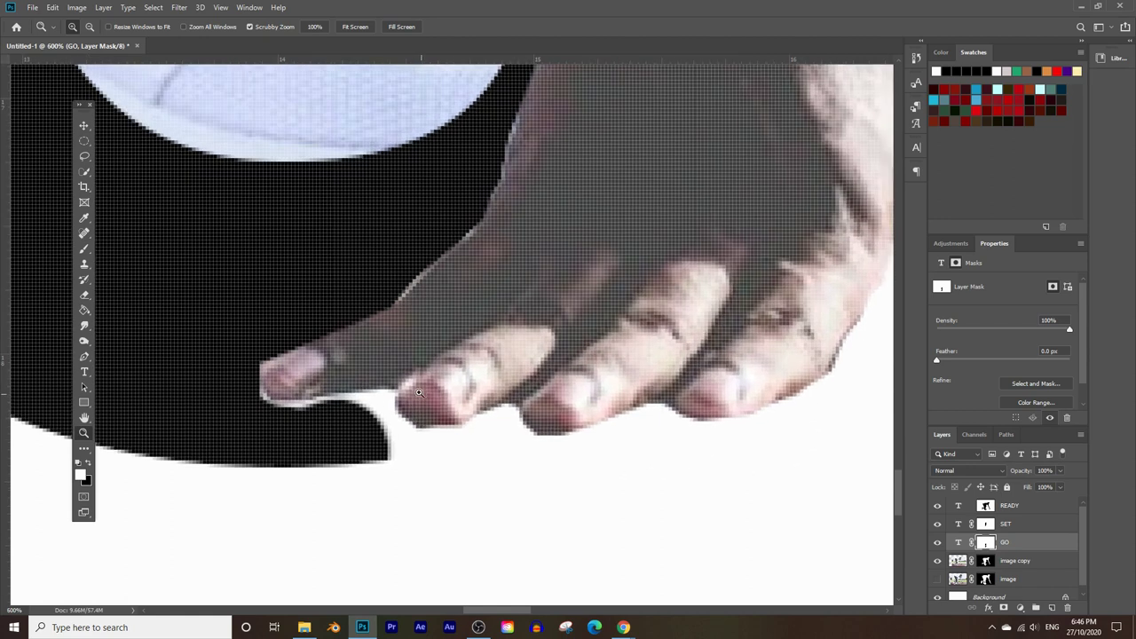
{"action": "left_click", "coordinate": [417, 422]}
{"action": "left_click", "coordinate": [85, 250]}
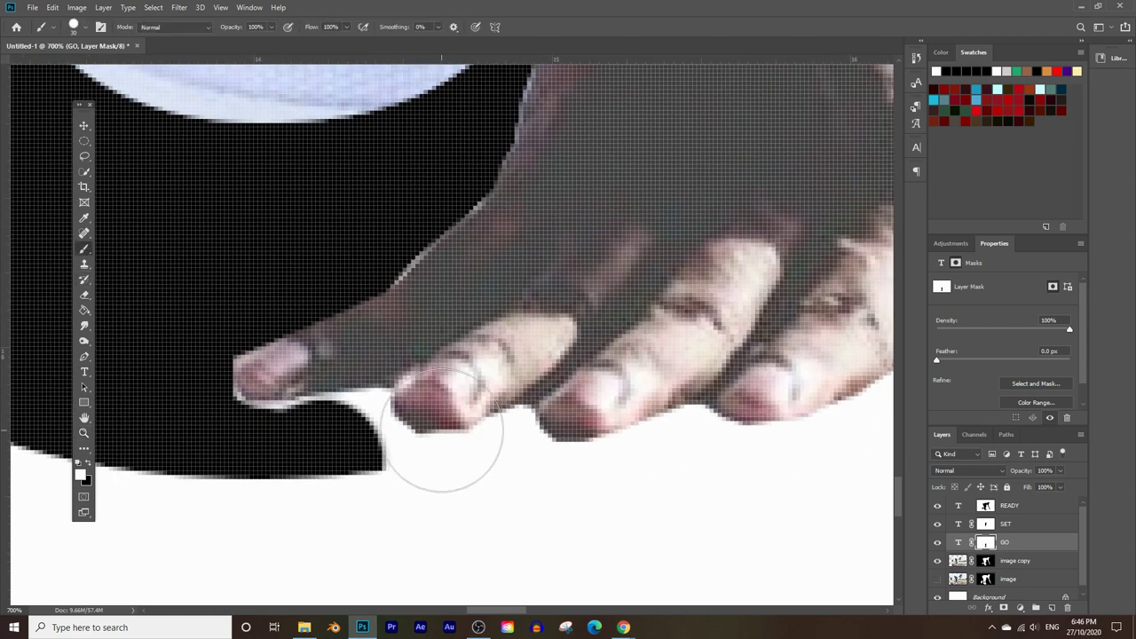
{"action": "mouse_move", "coordinate": [272, 411]}
{"action": "left_mouse_down"}
{"action": "mouse_move", "coordinate": [223, 400]}
{"action": "mouse_move", "coordinate": [232, 405]}
{"action": "left_mouse_up"}
{"action": "mouse_move", "coordinate": [315, 419]}
{"action": "left_mouse_down"}
{"action": "mouse_move", "coordinate": [373, 405]}
{"action": "mouse_move", "coordinate": [412, 447]}
{"action": "mouse_move", "coordinate": [380, 450]}
{"action": "mouse_move", "coordinate": [403, 458]}
{"action": "mouse_move", "coordinate": [388, 474]}
{"action": "mouse_move", "coordinate": [434, 457]}
{"action": "mouse_move", "coordinate": [419, 456]}
{"action": "mouse_move", "coordinate": [430, 447]}
{"action": "mouse_move", "coordinate": [511, 444]}
{"action": "left_mouse_up"}
Paint white with a small brush along the outer finger, hand and wrist edge on the GO mask to remove the light fringe.
{"action": "mouse_move", "coordinate": [229, 355]}
{"action": "left_mouse_down"}
{"action": "mouse_move", "coordinate": [243, 410]}
{"action": "mouse_move", "coordinate": [333, 410]}
{"action": "left_mouse_up"}
{"action": "mouse_move", "coordinate": [363, 347]}
{"action": "left_mouse_down"}
{"action": "mouse_move", "coordinate": [392, 268]}
{"action": "mouse_move", "coordinate": [471, 187]}
{"action": "left_mouse_up"}
{"action": "scroll", "coordinate": [475, 182], "scroll_direction": "up", "scroll_amount": 3}
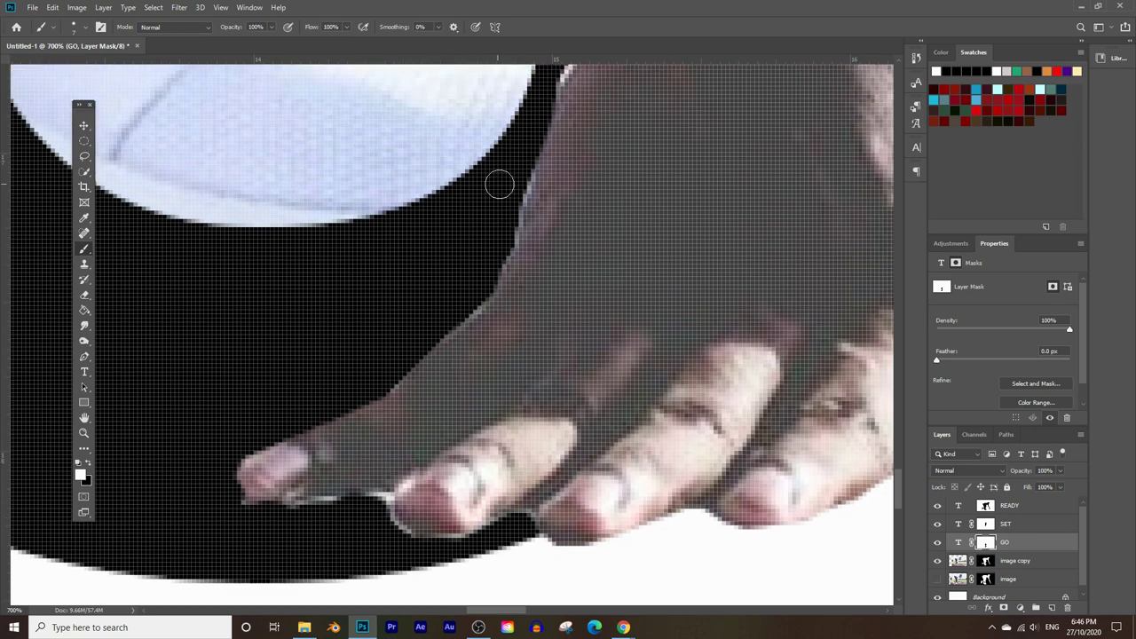
{"action": "scroll", "coordinate": [515, 165], "scroll_direction": "up", "scroll_amount": 3}
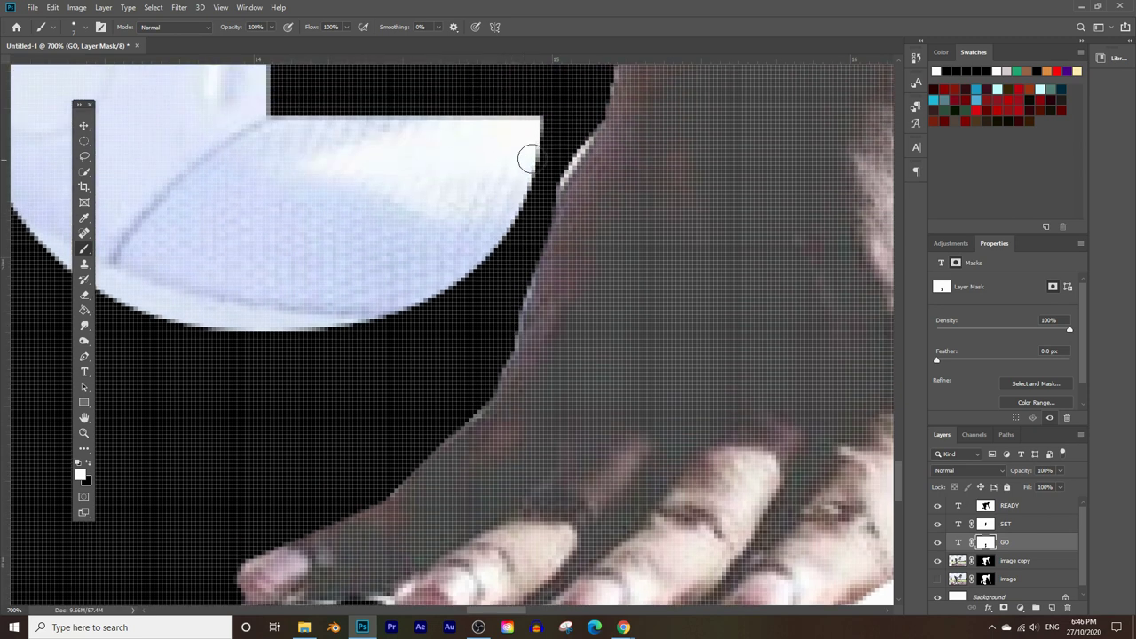
{"action": "mouse_move", "coordinate": [578, 134]}
{"action": "left_mouse_down"}
{"action": "mouse_move", "coordinate": [553, 167]}
{"action": "mouse_move", "coordinate": [500, 325]}
{"action": "left_mouse_up"}
{"action": "scroll", "coordinate": [515, 321], "scroll_direction": "up", "scroll_amount": 8}
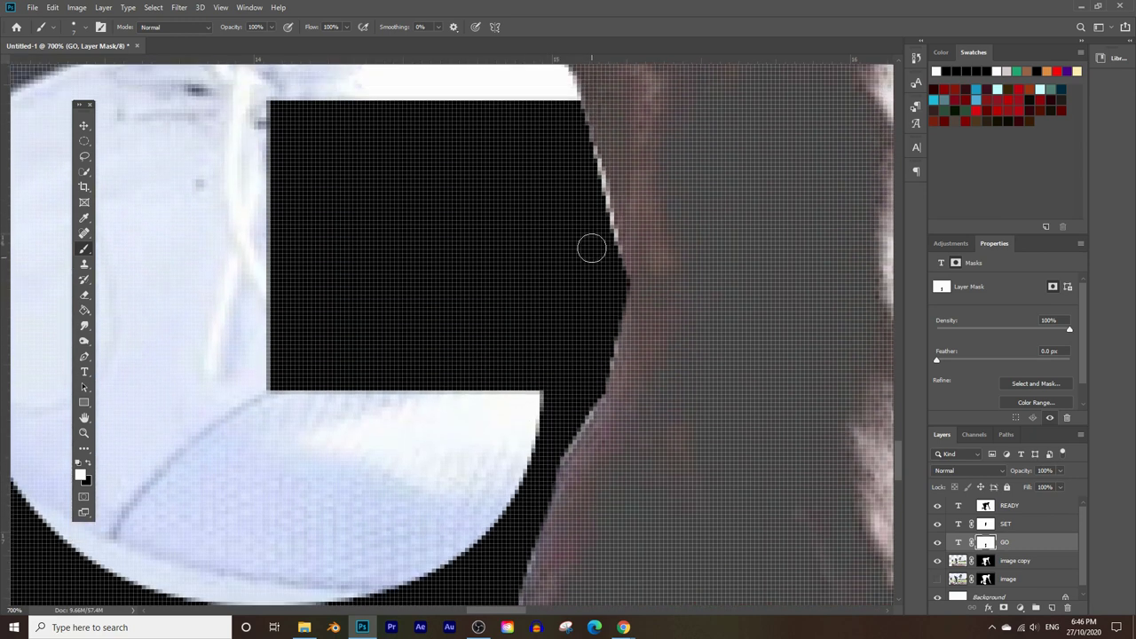
{"action": "mouse_move", "coordinate": [596, 239]}
{"action": "left_mouse_down"}
{"action": "mouse_move", "coordinate": [582, 163]}
{"action": "mouse_move", "coordinate": [603, 233]}
{"action": "left_mouse_up"}
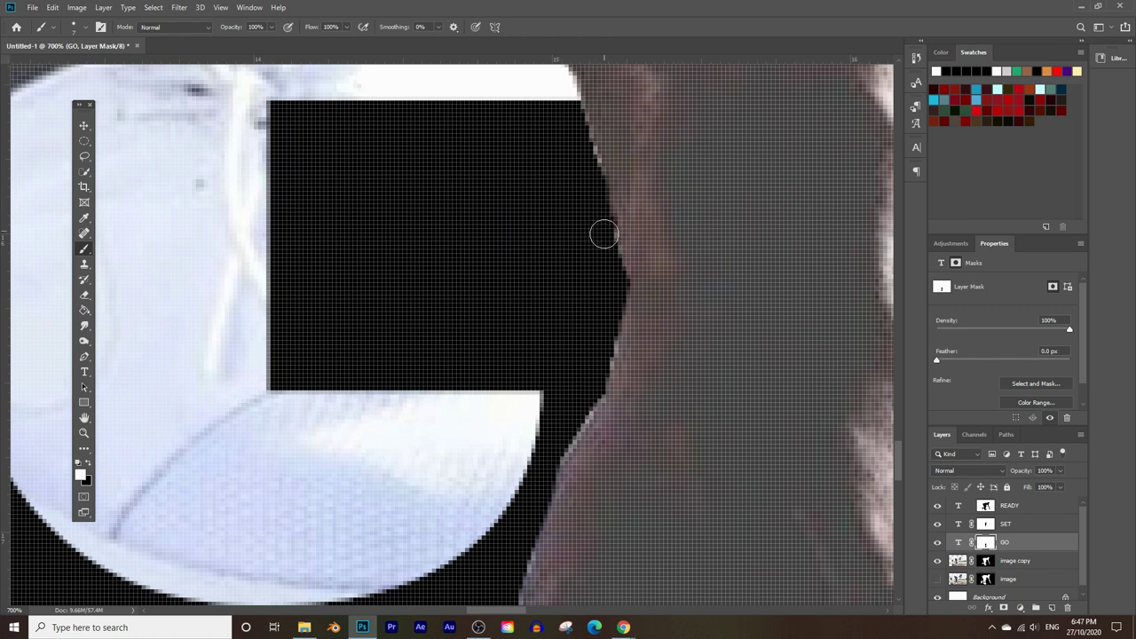
Compare the transform bounds of the READY text with those of its layer mask, leaving both at their existing size.
{"action": "left_click", "coordinate": [85, 432]}
{"action": "scroll", "coordinate": [526, 367], "scroll_direction": "down", "scroll_amount": 10}
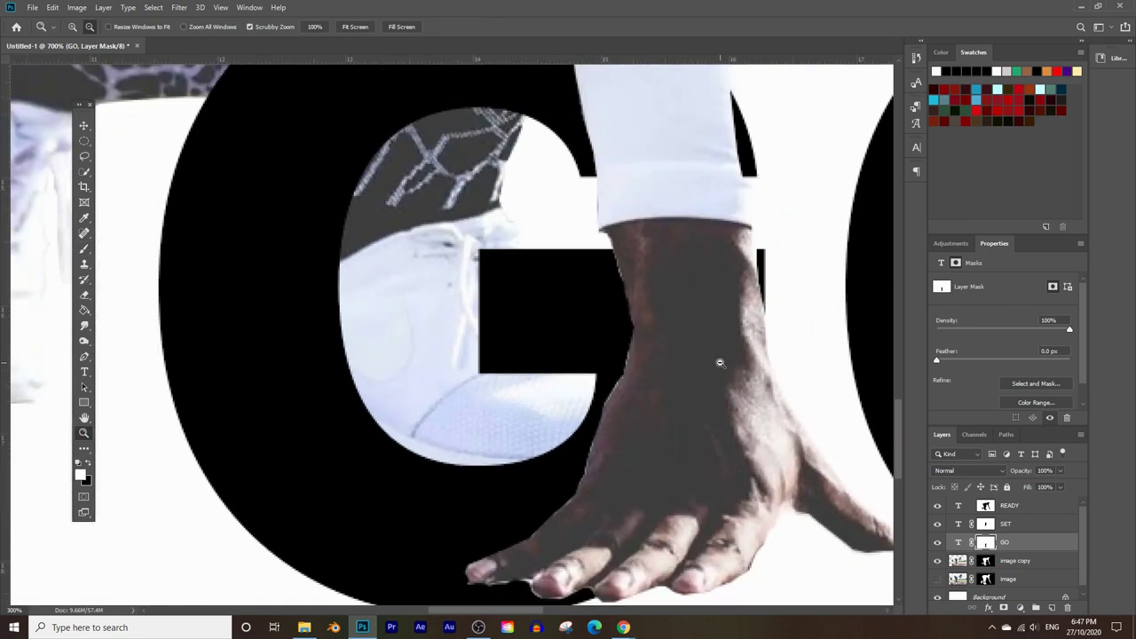
{"action": "scroll", "coordinate": [765, 336], "scroll_direction": "down", "scroll_amount": 1}
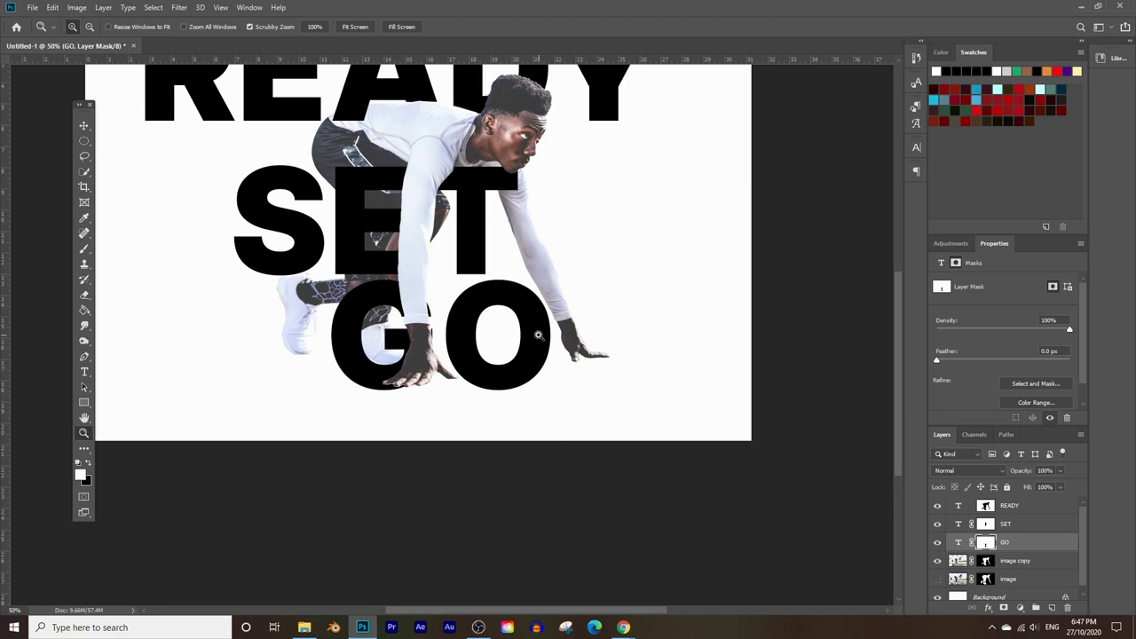
{"action": "scroll", "coordinate": [467, 344], "scroll_direction": "down", "scroll_amount": 1}
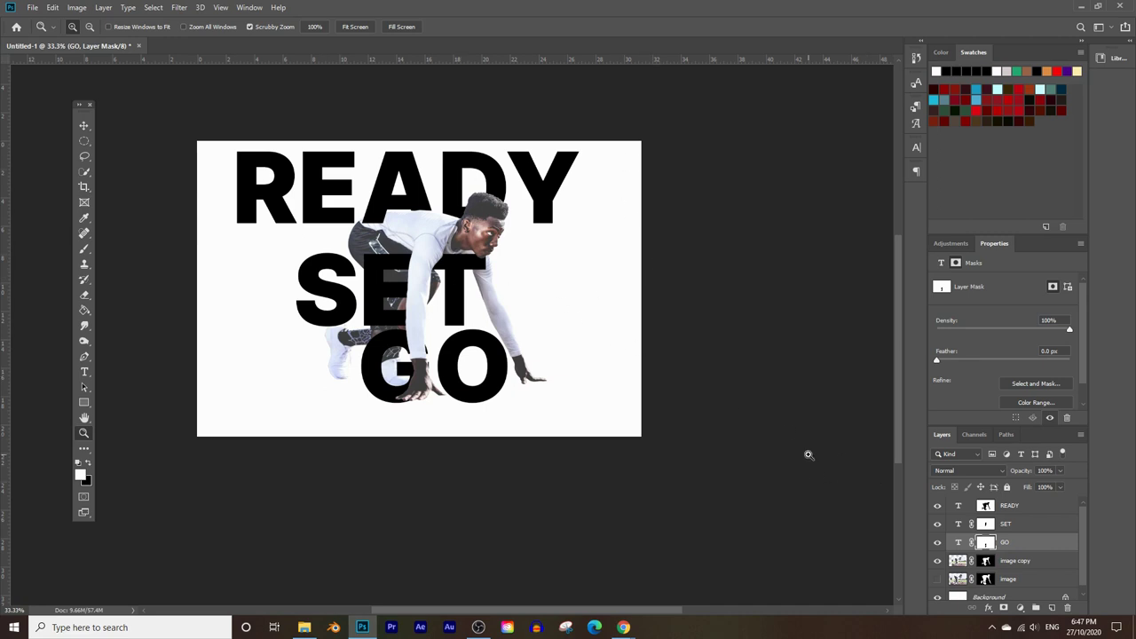
{"action": "left_click", "coordinate": [1014, 508]}
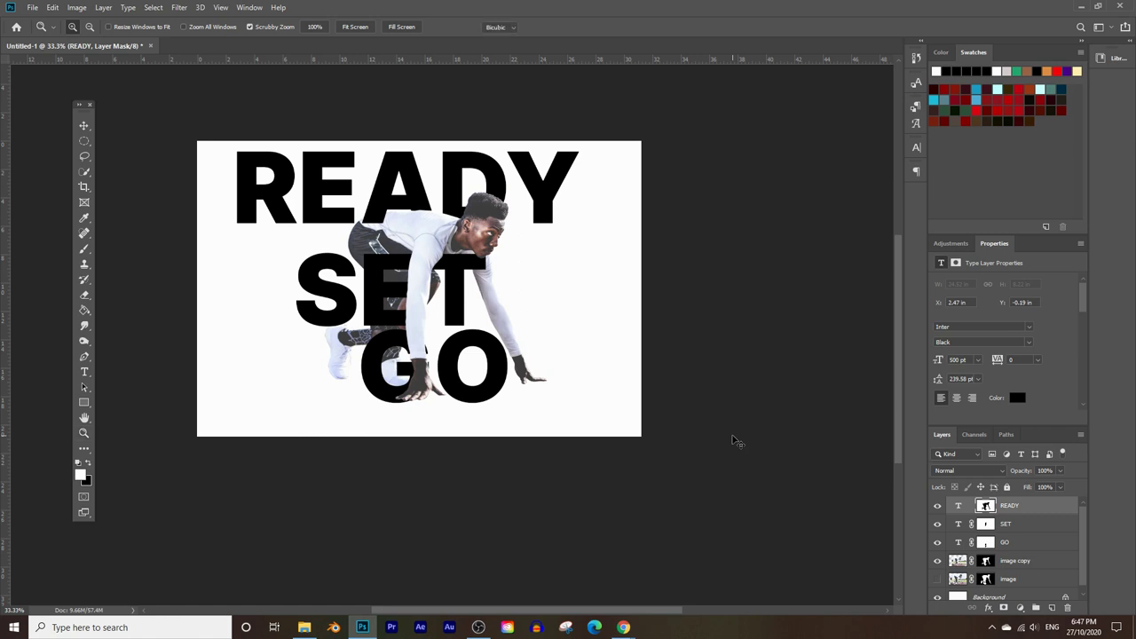
{"action": "key", "text": "ctrl+t"}
{"action": "key", "text": "z"}
{"action": "left_click", "coordinate": [957, 506]}
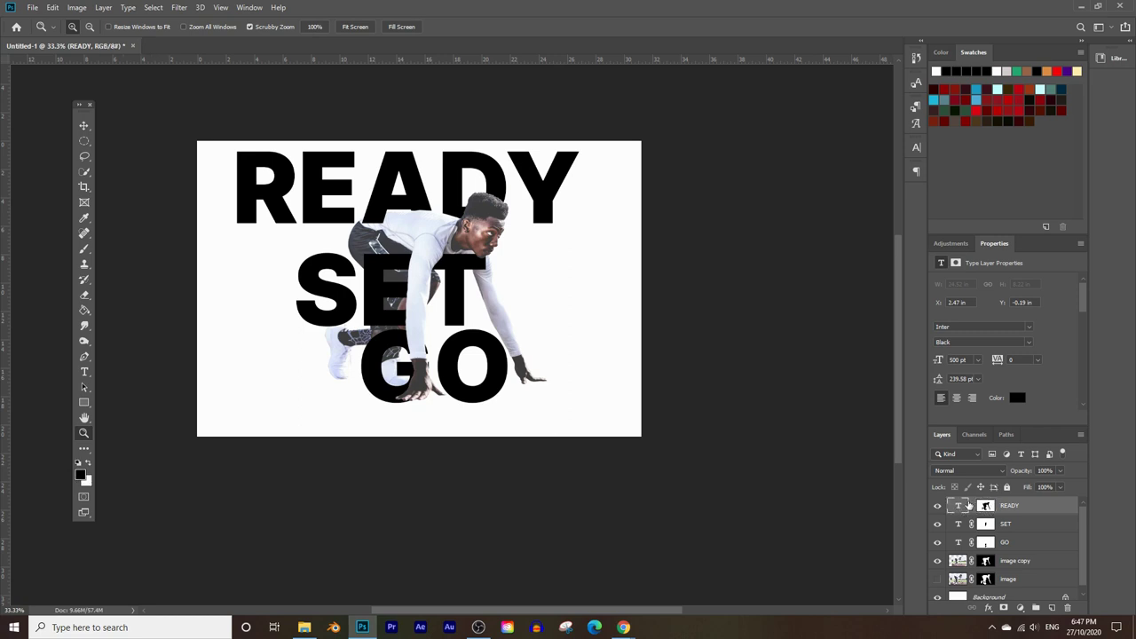
{"action": "left_click", "coordinate": [987, 506]}
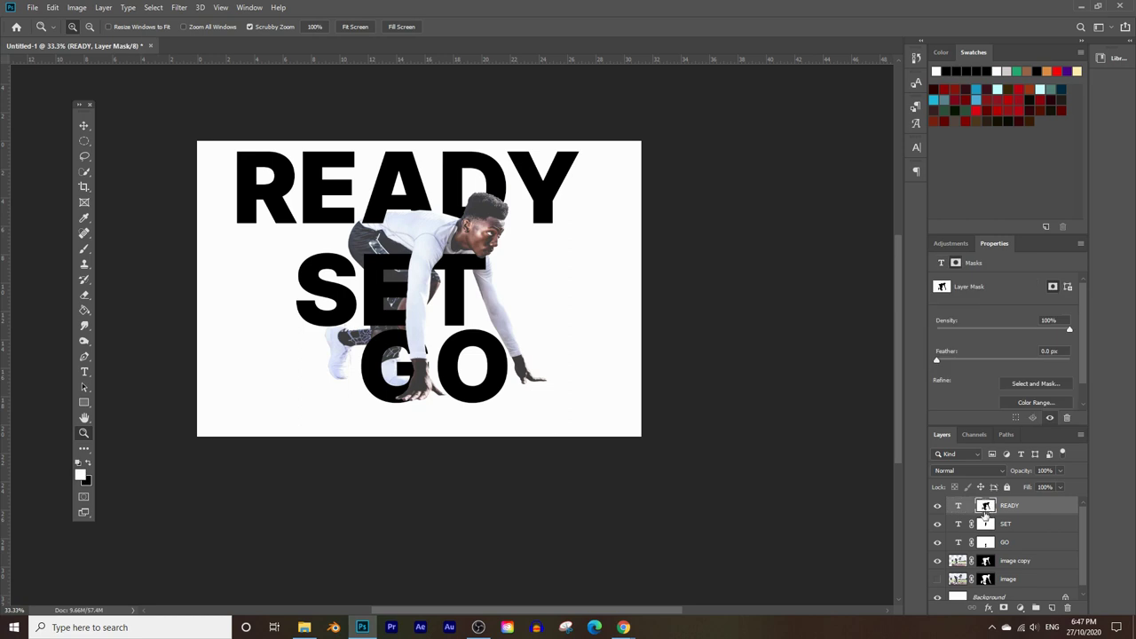
{"action": "left_click", "coordinate": [957, 507]}
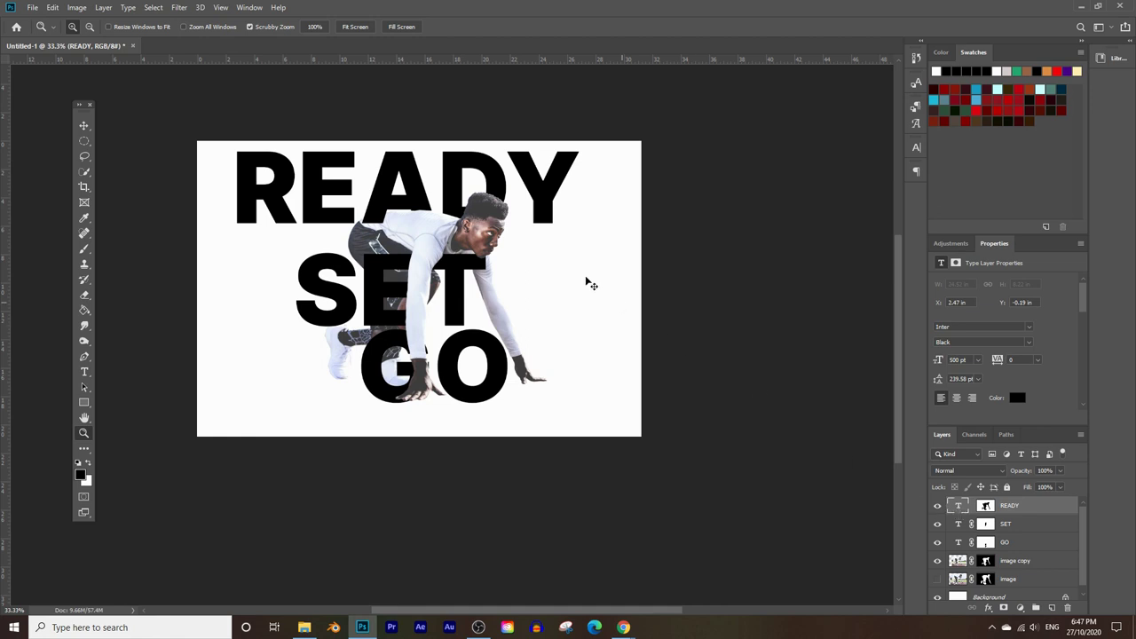
{"action": "key", "text": "ctrl+t"}
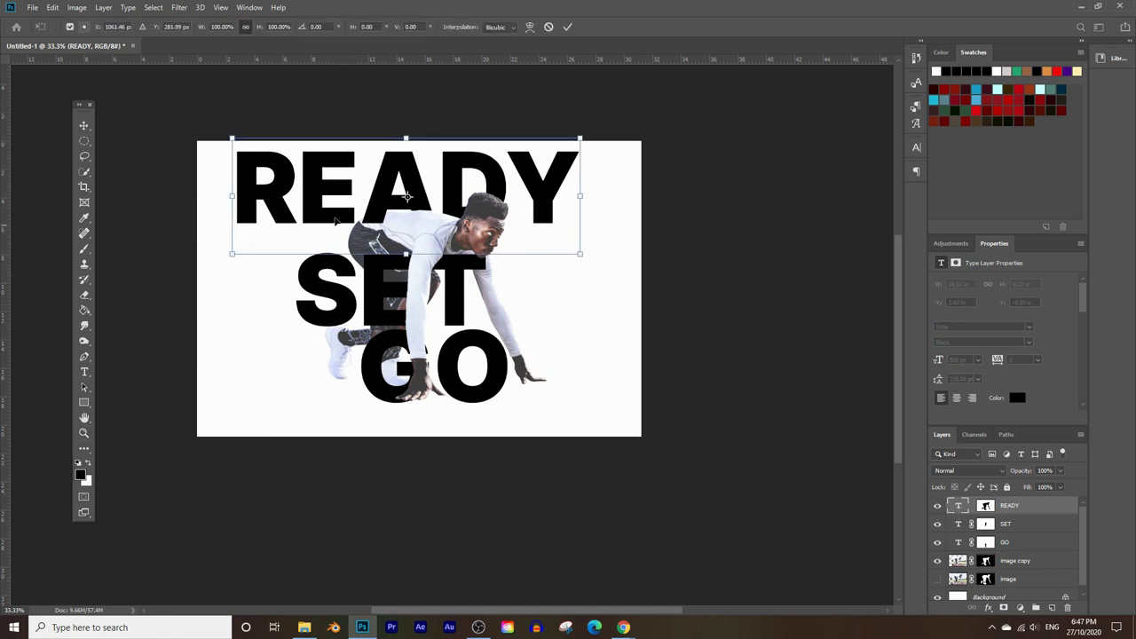
{"action": "key", "text": "Return"}
{"action": "key", "text": "z"}
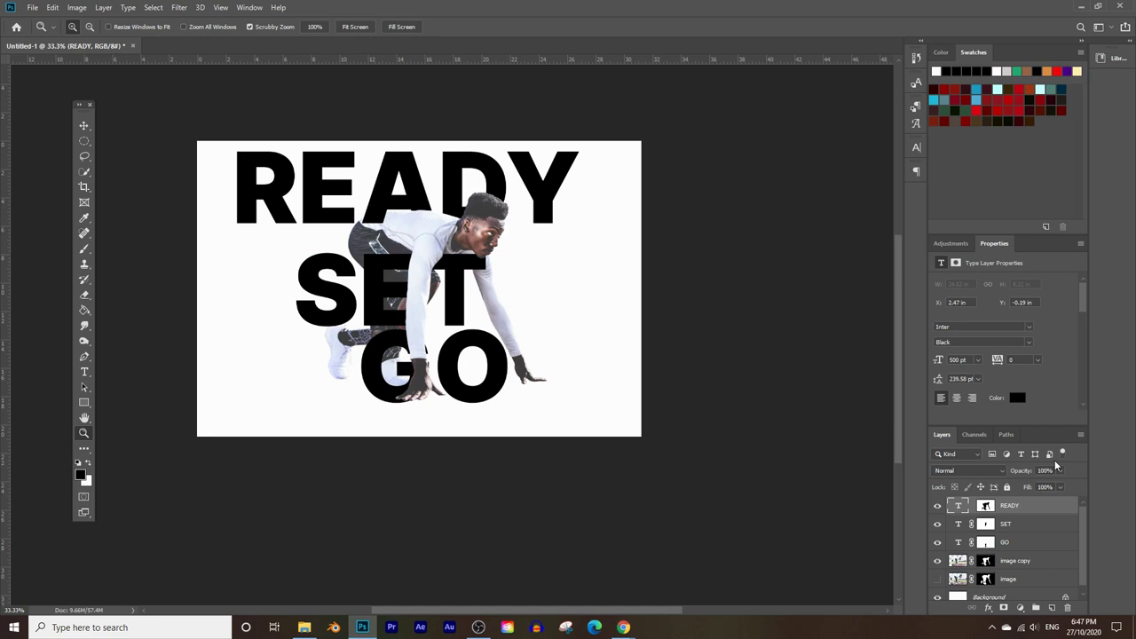
{"action": "left_click", "coordinate": [986, 507]}
{"action": "key", "text": "ctrl+t"}
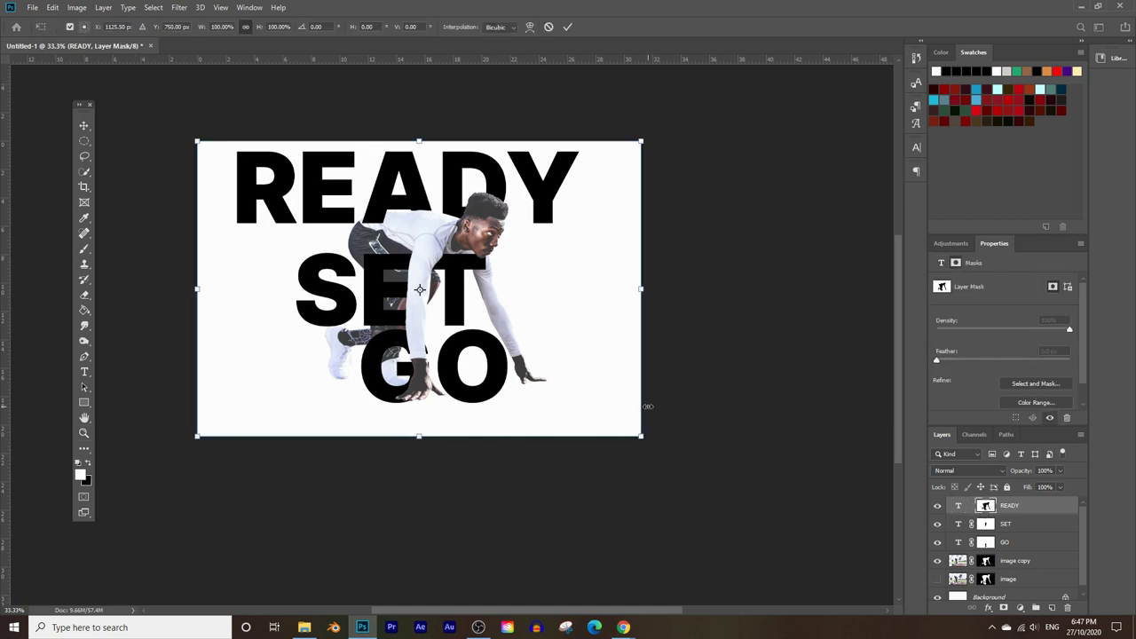
{"action": "key", "text": "Return"}
{"action": "left_click", "coordinate": [958, 508]}
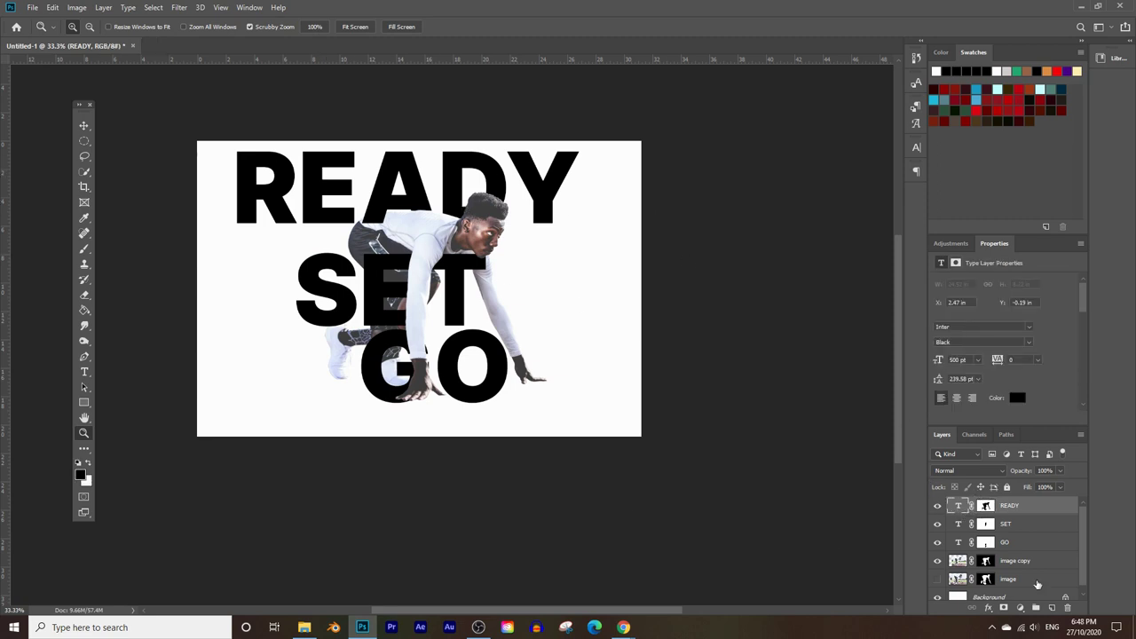
Unlink the READY text from its layer mask and scale only the text to about 122%, spanning nearly the full canvas width.
{"action": "left_click", "coordinate": [1010, 523]}
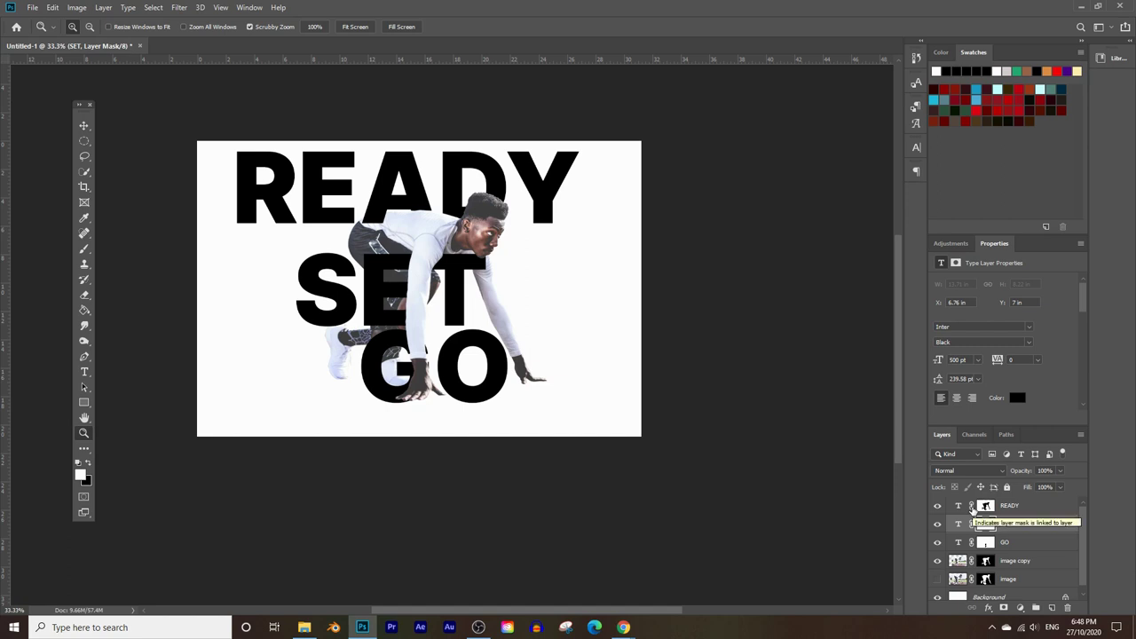
{"action": "left_click", "coordinate": [972, 506]}
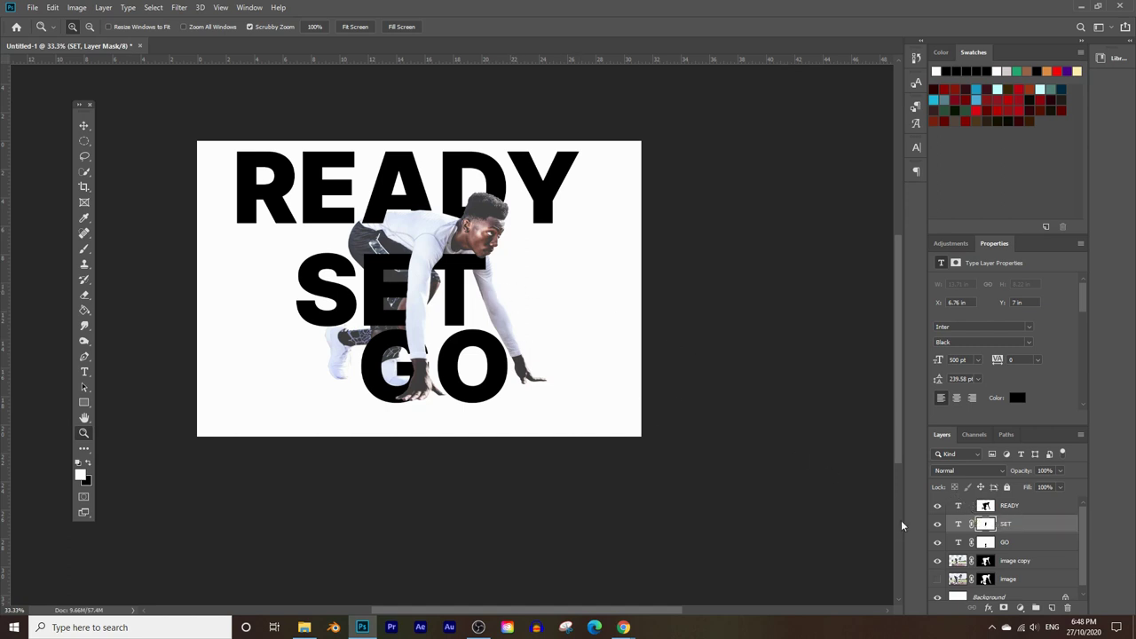
{"action": "left_click", "coordinate": [958, 506]}
{"action": "left_click", "coordinate": [958, 507]}
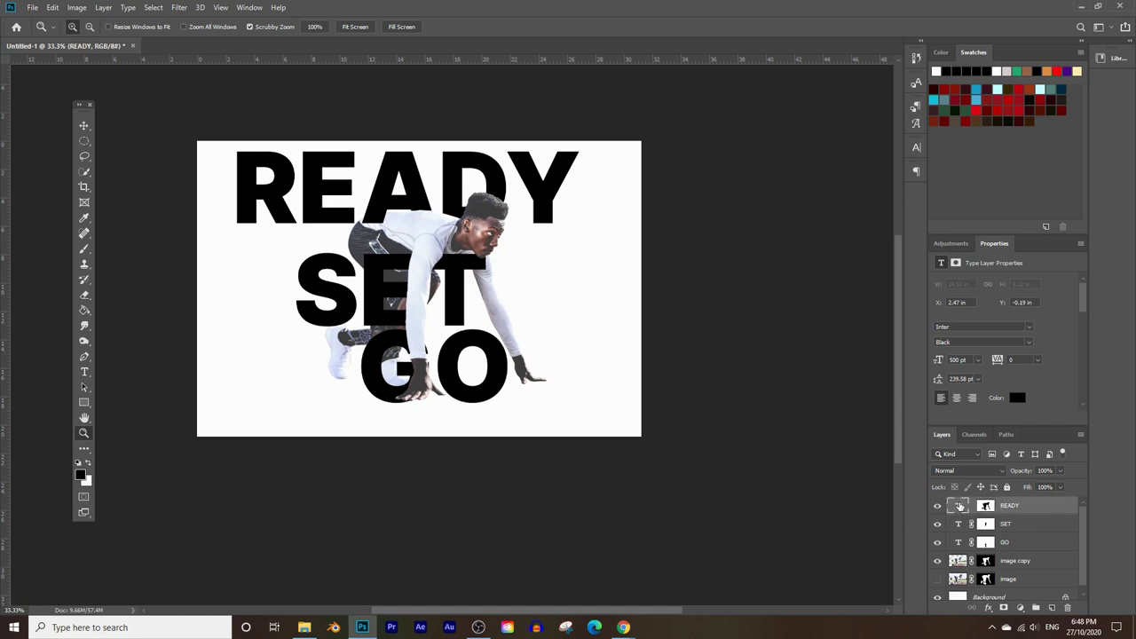
{"action": "key", "text": "ctrl+t"}
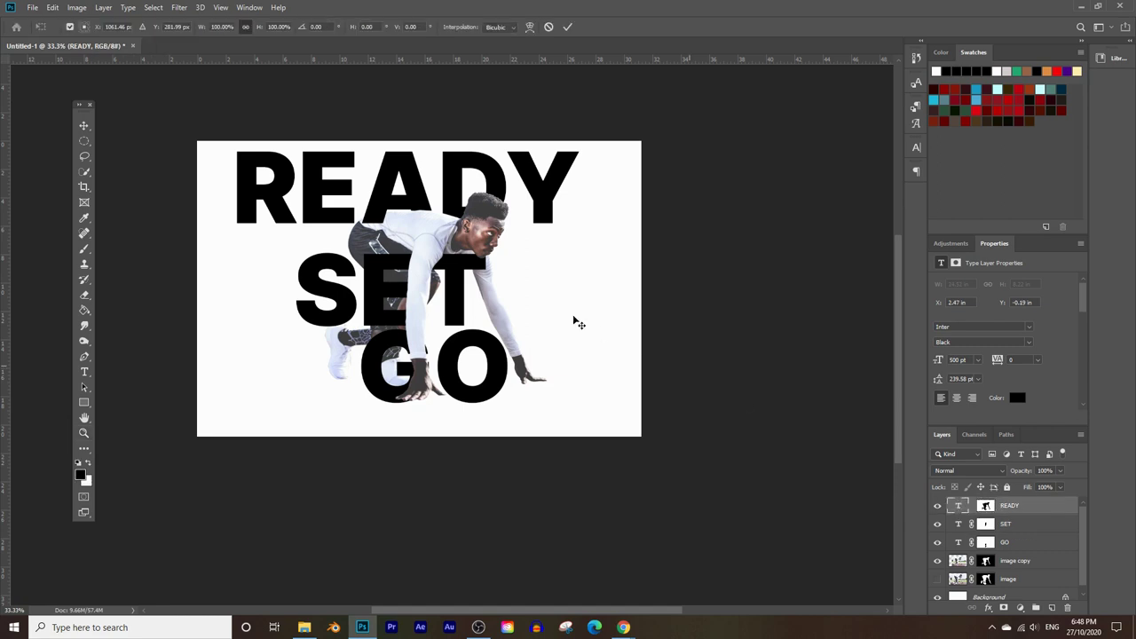
{"action": "left_click_drag", "start_coordinate": [411, 256], "coordinate": [433, 220]}
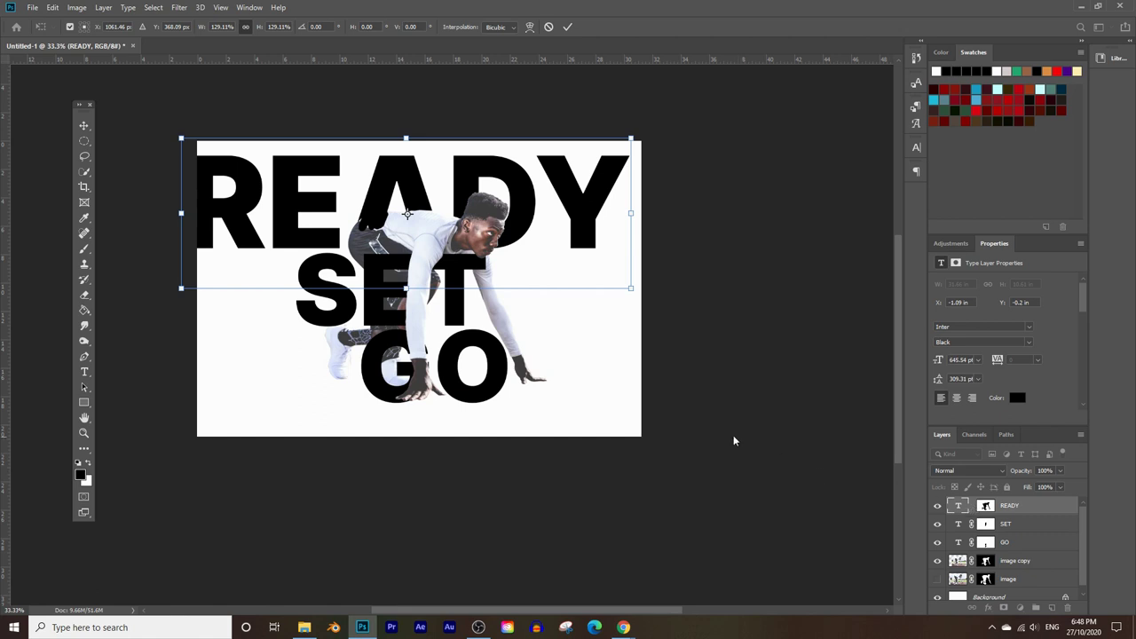
{"action": "left_click_drag", "start_coordinate": [181, 213], "coordinate": [209, 213]}
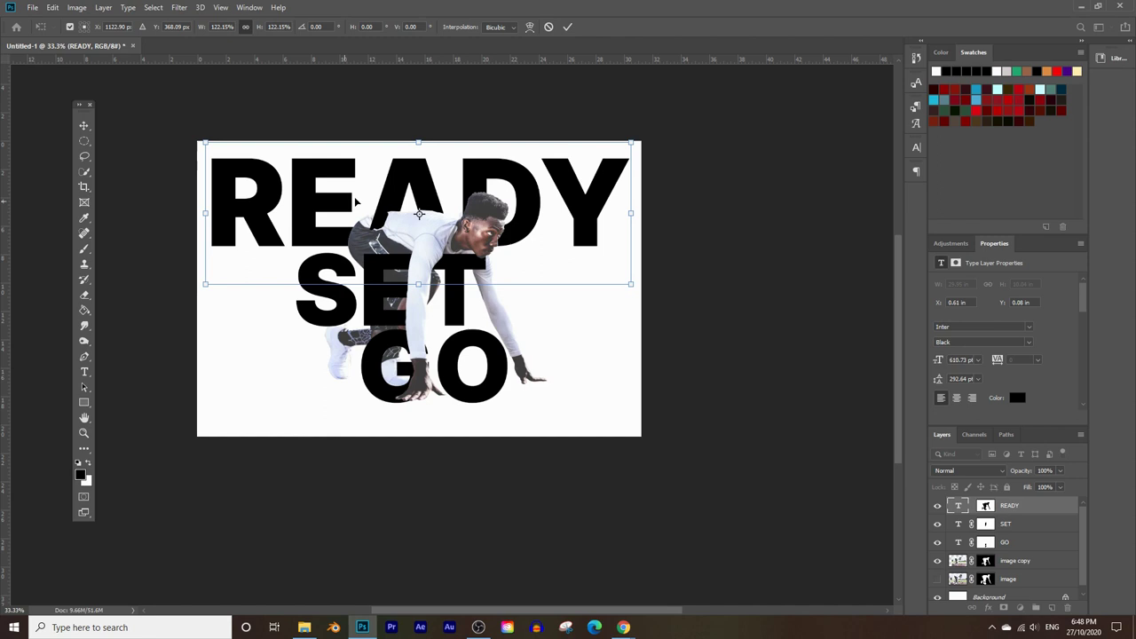
{"action": "left_click_drag", "start_coordinate": [369, 195], "coordinate": [411, 202]}
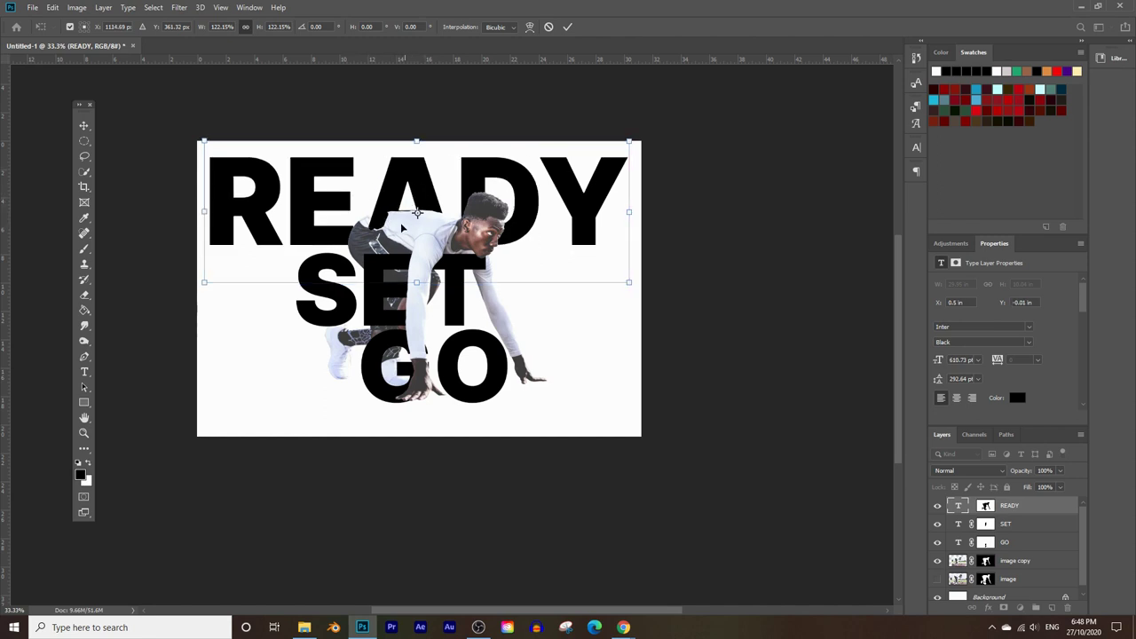
{"action": "left_click_drag", "start_coordinate": [398, 189], "coordinate": [452, 203]}
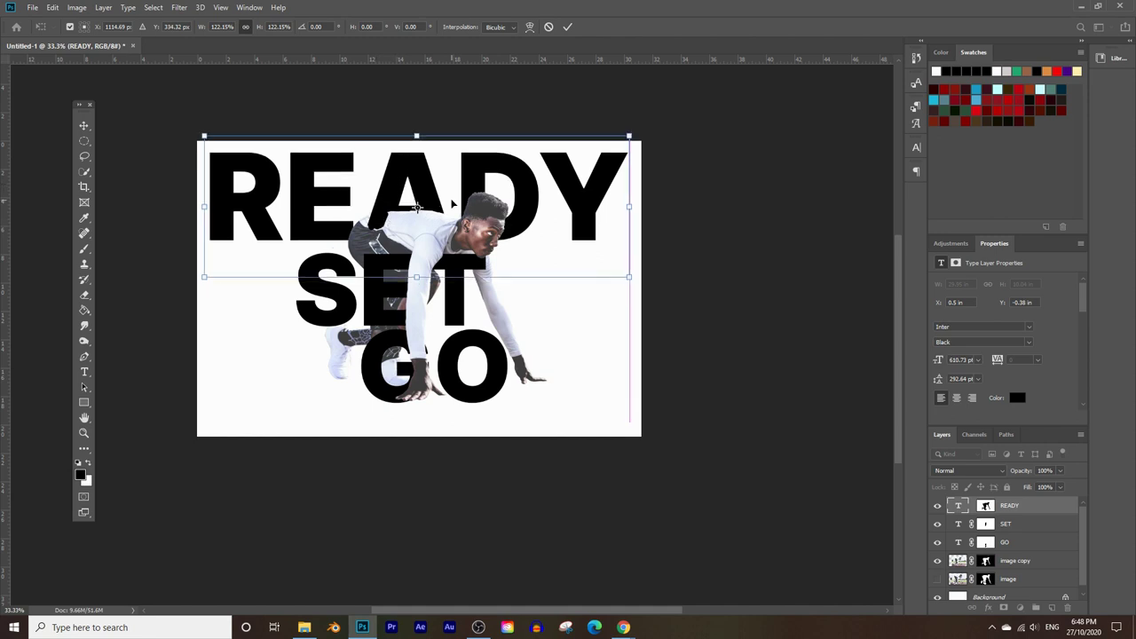
{"action": "key", "text": "z"}
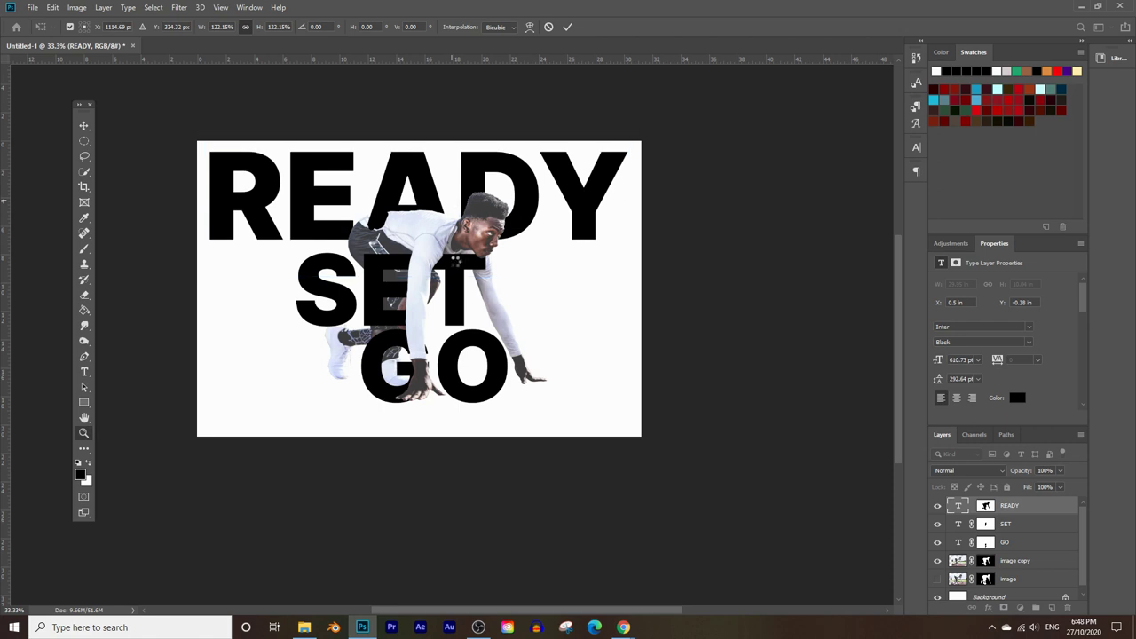
{"action": "key", "text": "Return"}
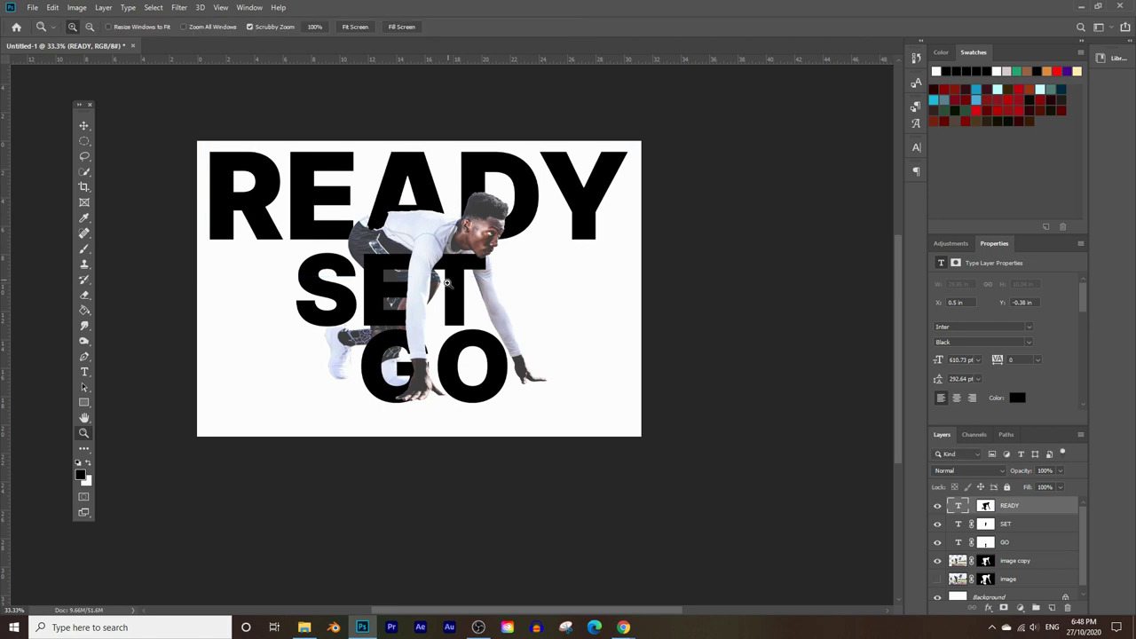
Unlink the SET text from its layer mask and enlarge only the text to about 114%, extending it leftward.
{"action": "left_click", "coordinate": [1007, 527]}
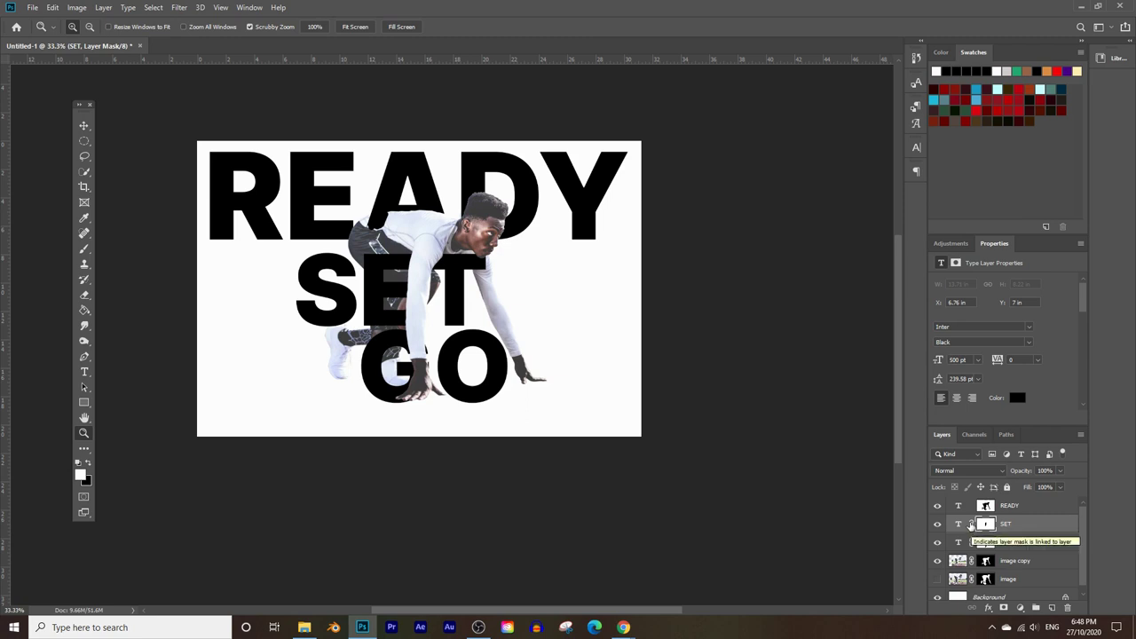
{"action": "left_click", "coordinate": [971, 525]}
{"action": "left_click", "coordinate": [957, 524]}
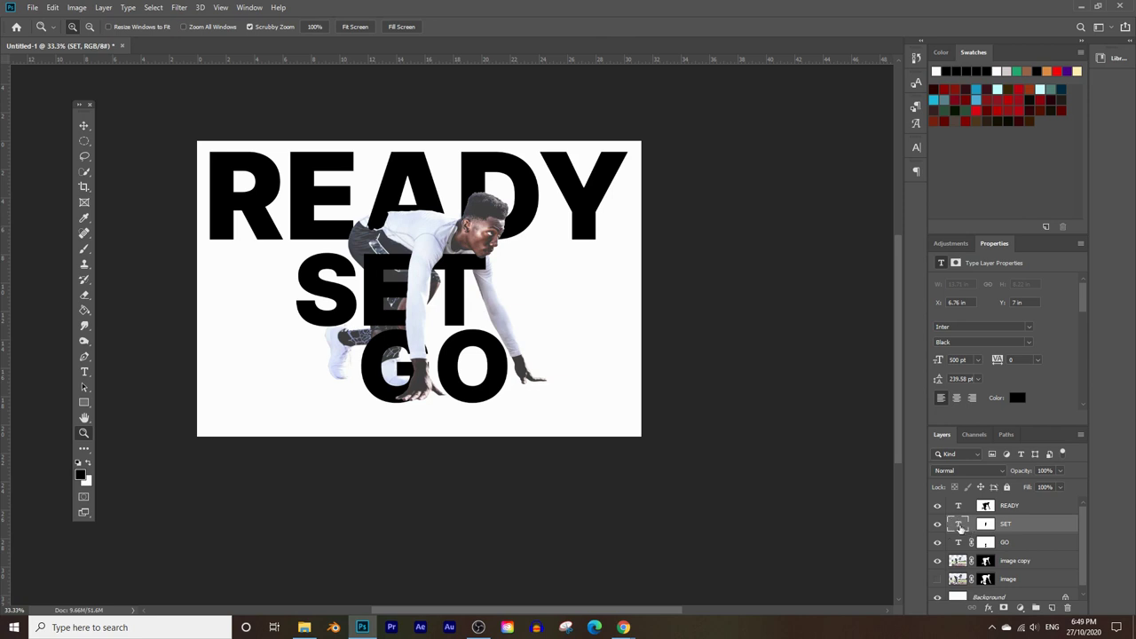
{"action": "key", "text": "ctrl+t"}
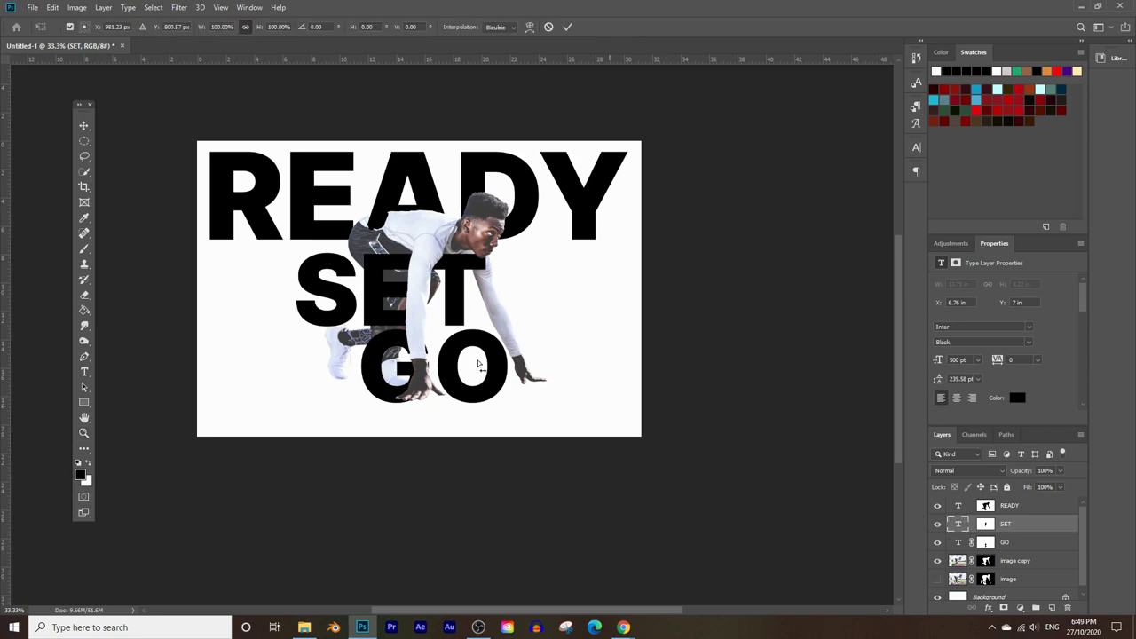
{"action": "left_click_drag", "start_coordinate": [294, 299], "coordinate": [267, 299]}
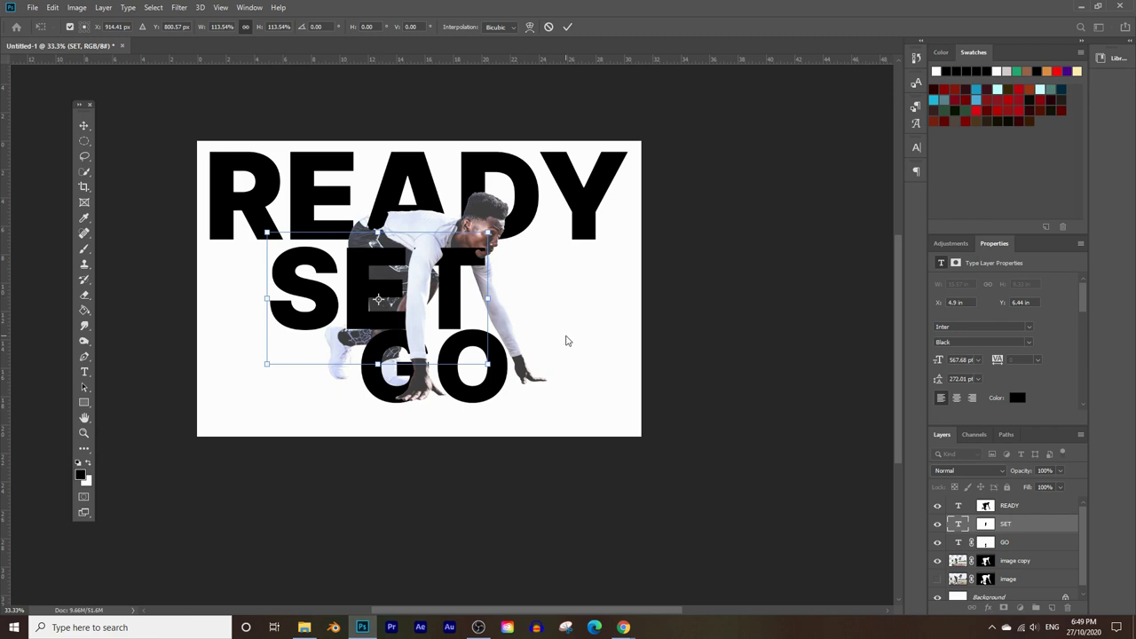
{"action": "key", "text": "ctrl+space"}
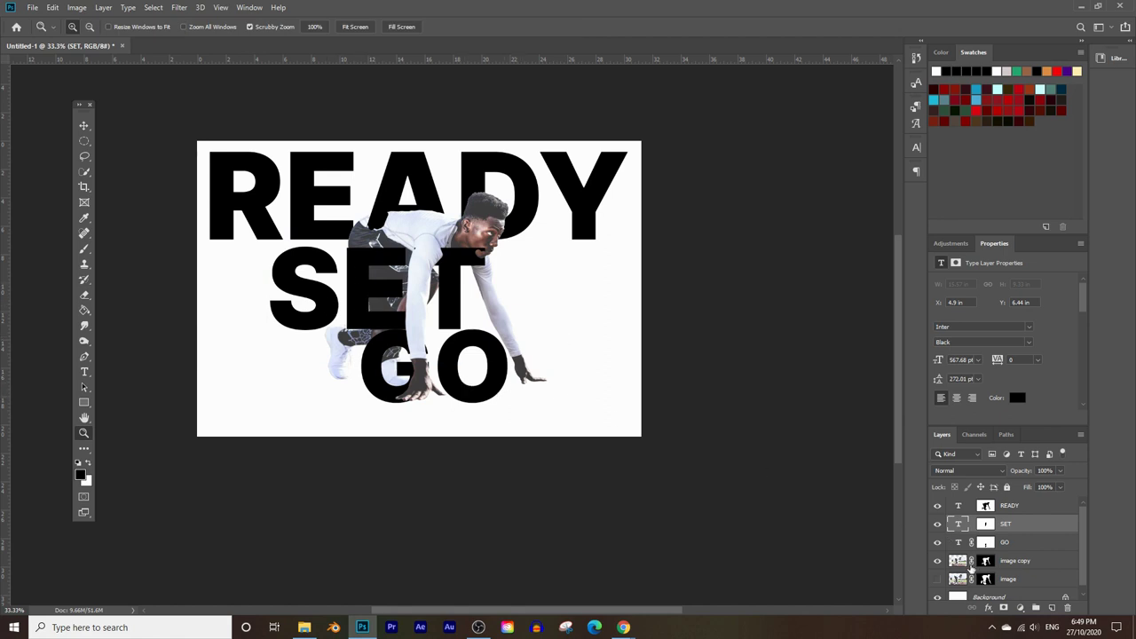
Unlink the GO text from its layer mask and move only the text slightly down and left.
{"action": "left_click", "coordinate": [986, 544]}
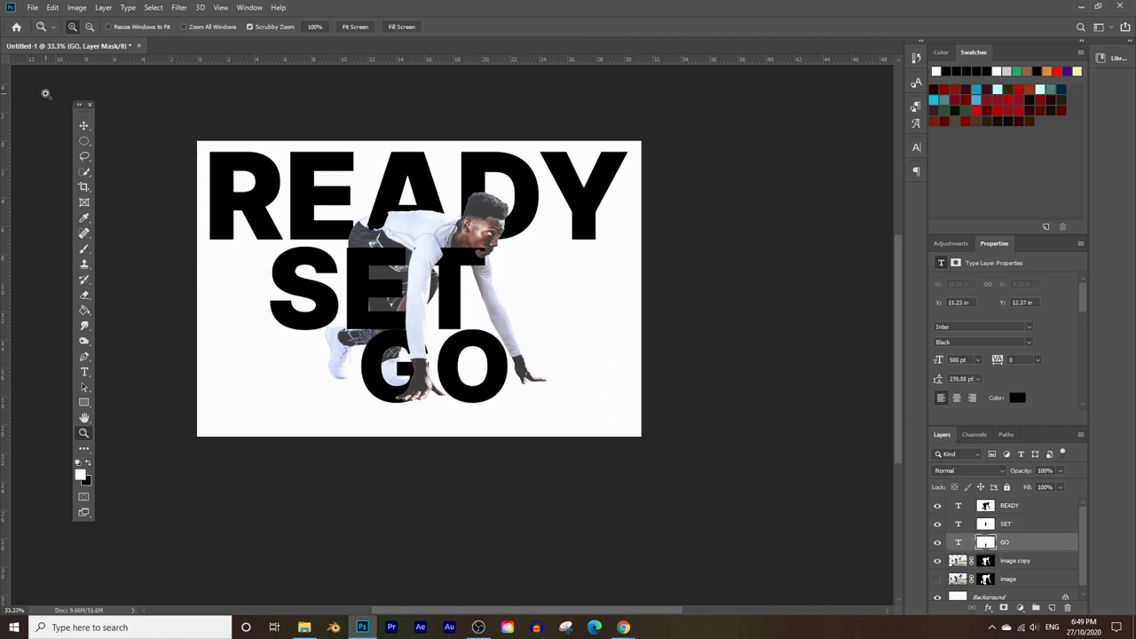
{"action": "left_click", "coordinate": [85, 127]}
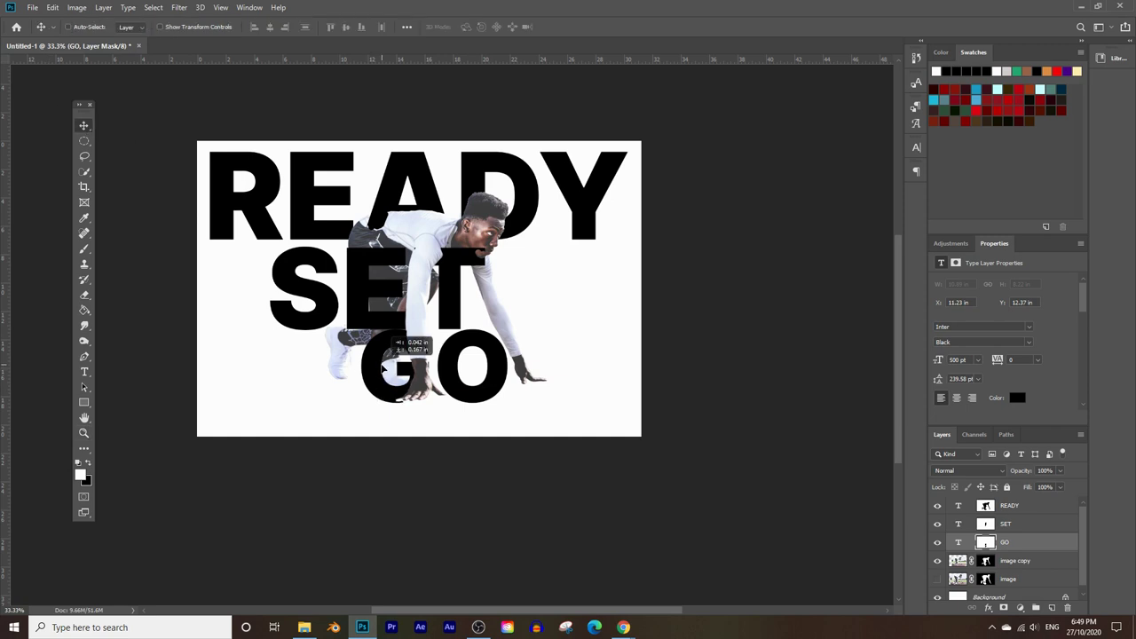
{"action": "left_click", "coordinate": [958, 550]}
{"action": "left_click_drag", "start_coordinate": [369, 372], "coordinate": [363, 381]}
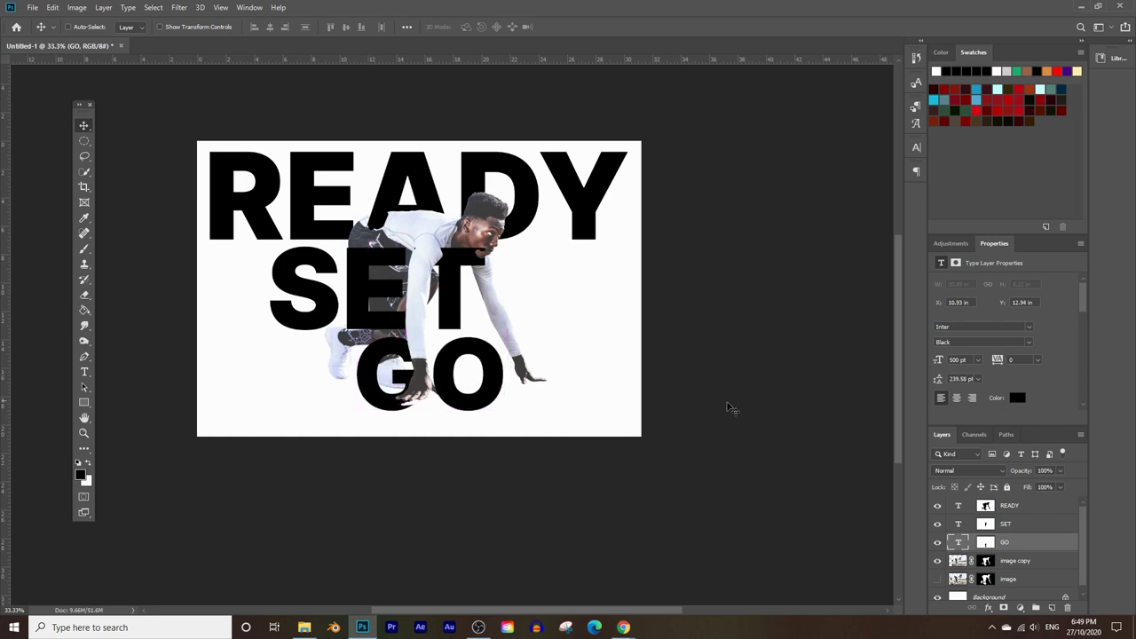
Scale the GO text to about 122% and move it to about X 12.33 in, Y 12.23 in, with the O around the runner's front hand.
{"action": "key", "text": "ctrl+t"}
{"action": "left_click_drag", "start_coordinate": [514, 441], "coordinate": [543, 473]}
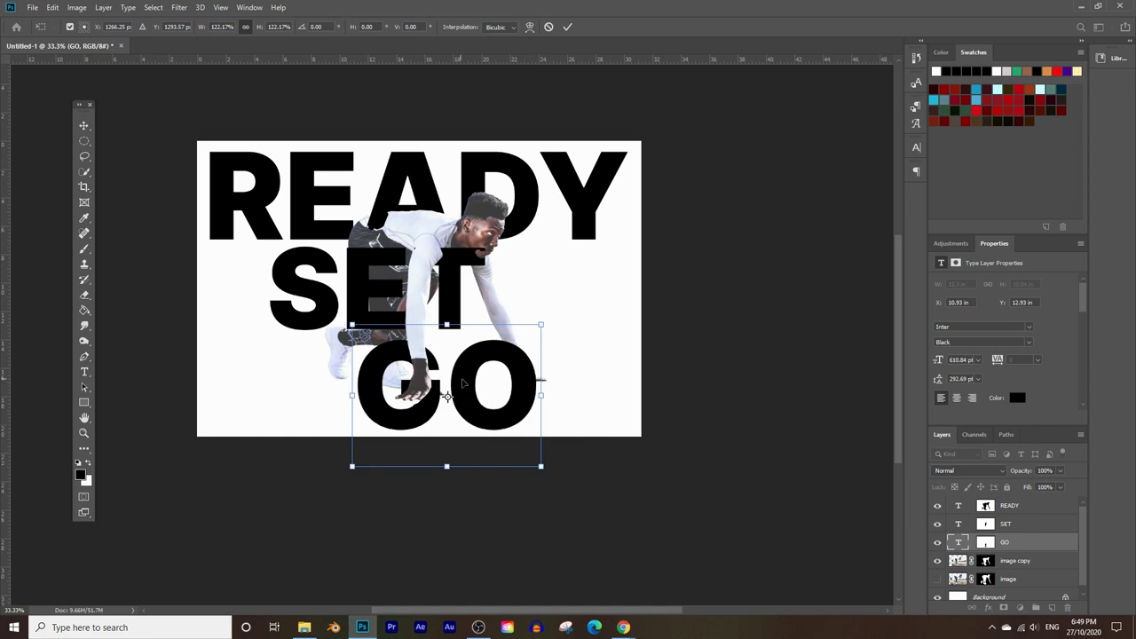
{"action": "left_click_drag", "start_coordinate": [456, 380], "coordinate": [456, 380]}
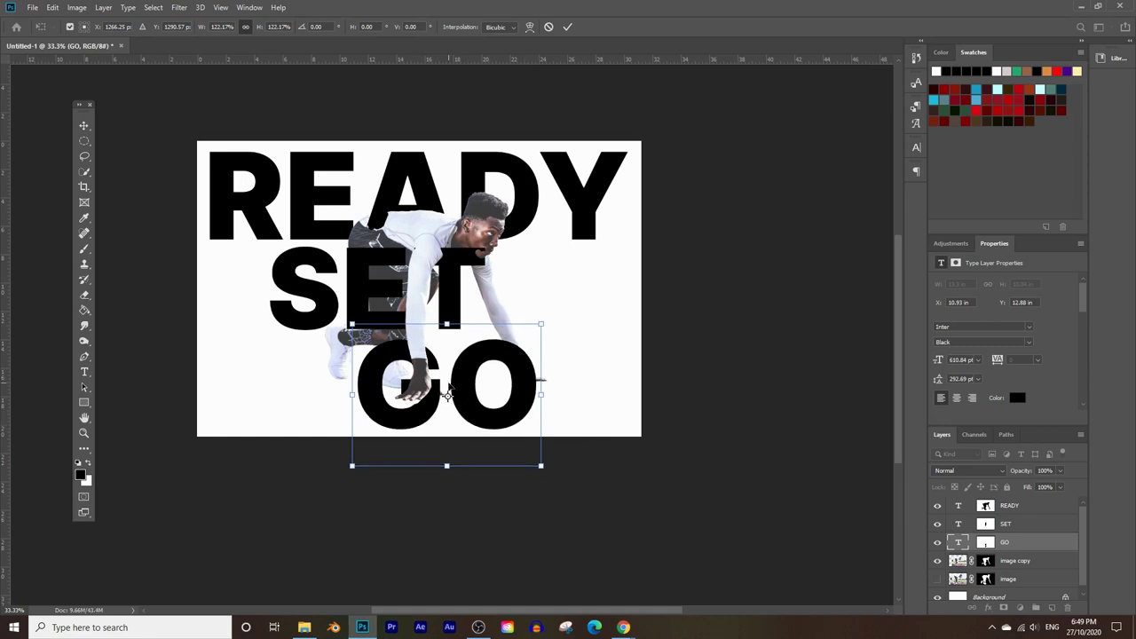
{"action": "key", "text": "Return"}
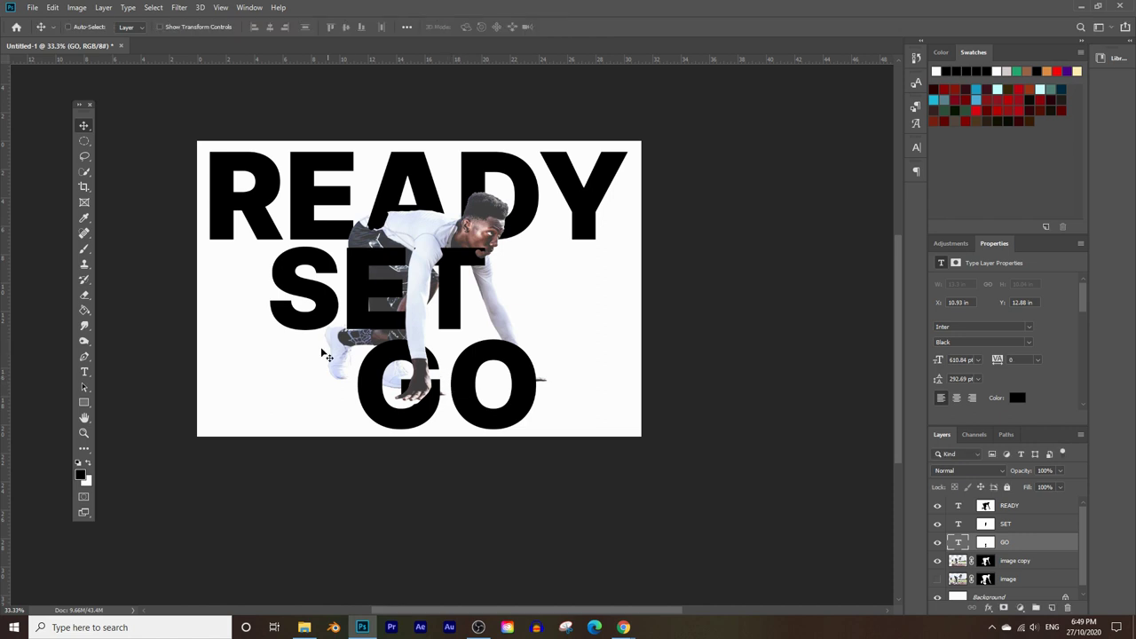
{"action": "left_click_drag", "start_coordinate": [413, 386], "coordinate": [425, 366]}
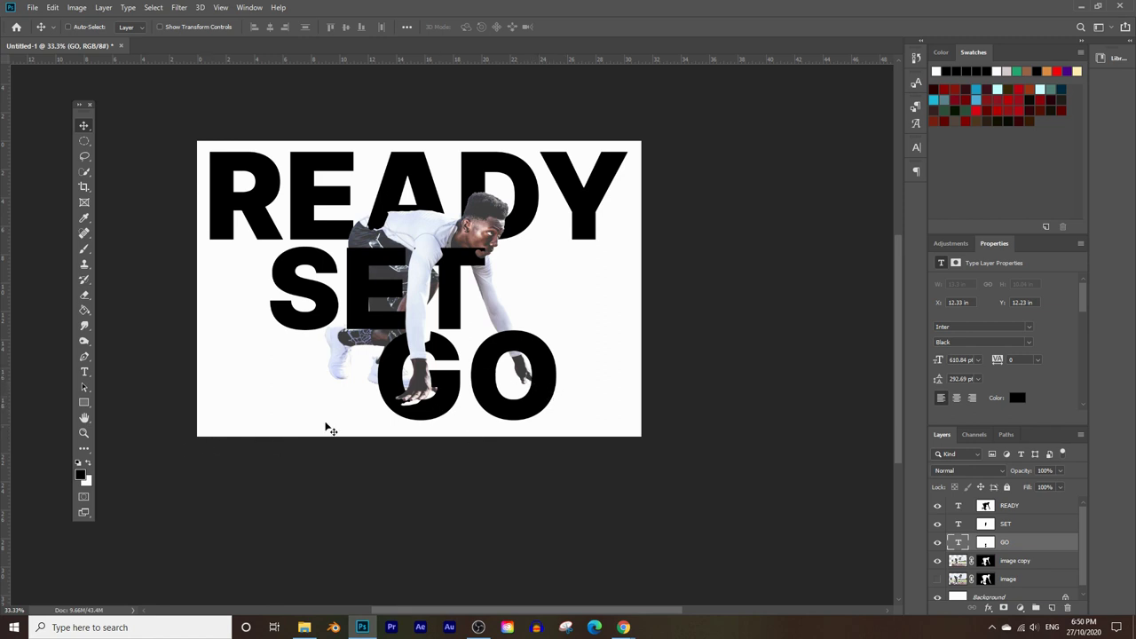
Relink the layer masks of the READY, SET and GO text layers and make the READY mask the active target.
{"action": "left_click", "coordinate": [978, 506]}
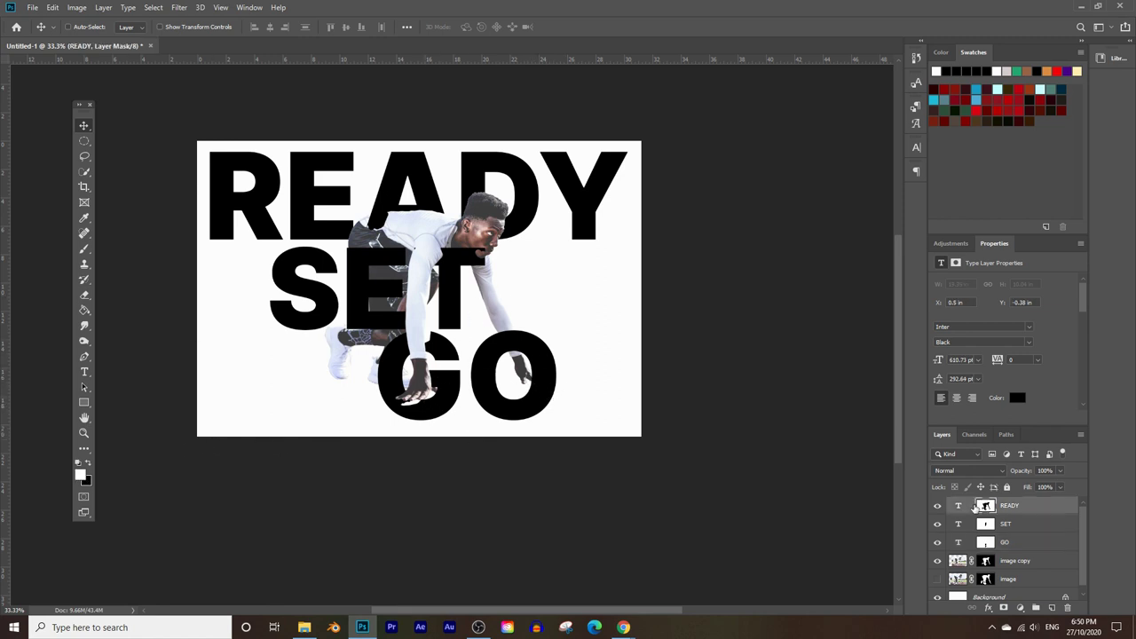
{"action": "left_click", "coordinate": [971, 541]}
{"action": "left_click", "coordinate": [986, 507]}
{"action": "left_click", "coordinate": [84, 433]}
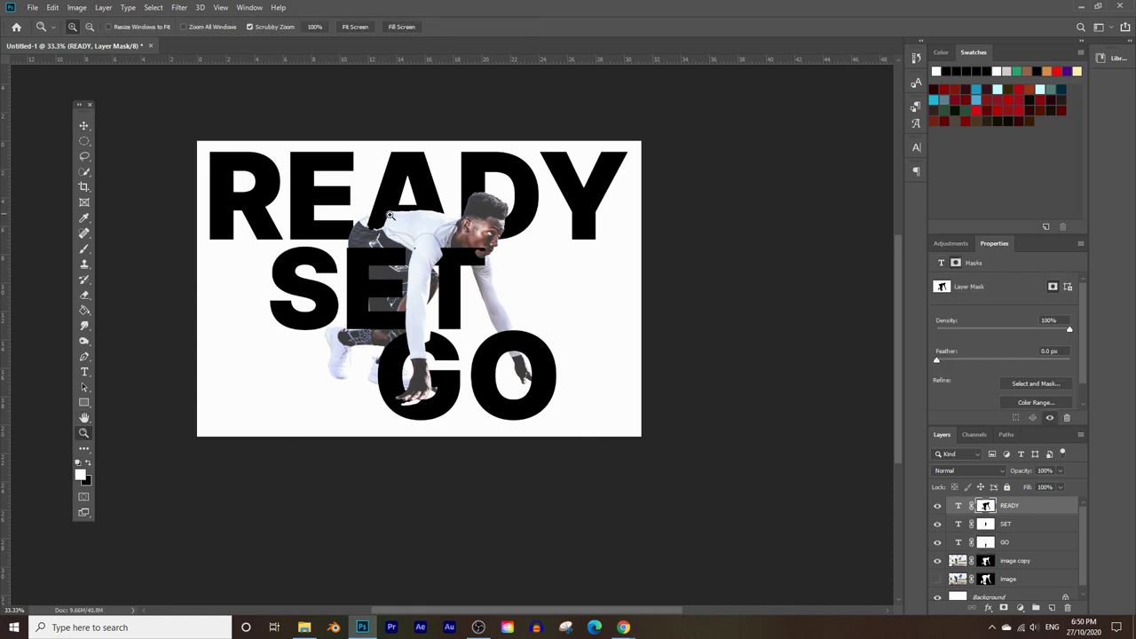
Paint white on the READY mask with a 78 px brush to bring the A's lower-left leg in front of the runner's back.
{"action": "left_click", "coordinate": [384, 215]}
{"action": "left_click", "coordinate": [373, 206]}
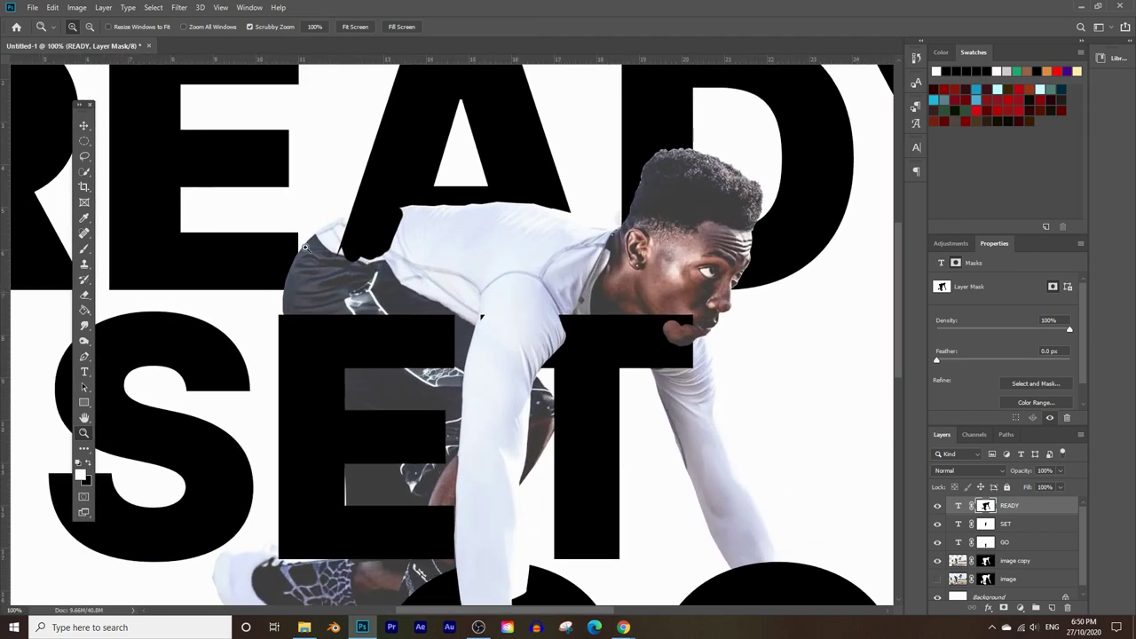
{"action": "left_click", "coordinate": [85, 251]}
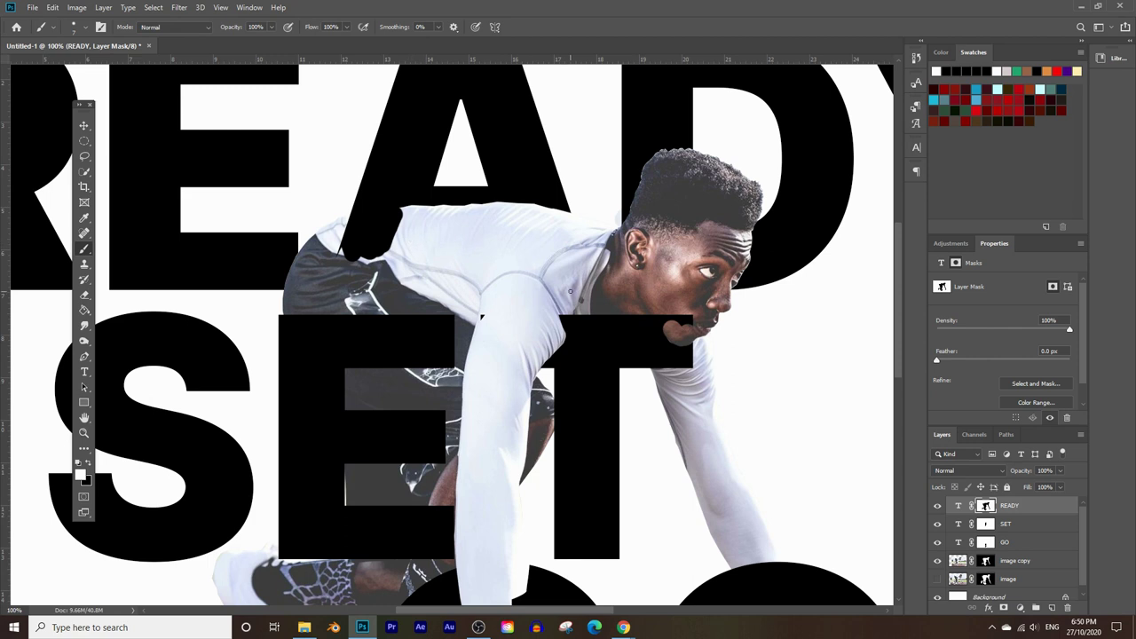
{"action": "left_click", "coordinate": [86, 28]}
{"action": "left_click_drag", "start_coordinate": [89, 67], "coordinate": [96, 67]}
{"action": "left_click", "coordinate": [404, 225]}
{"action": "mouse_move", "coordinate": [403, 224]}
{"action": "left_mouse_down"}
{"action": "mouse_move", "coordinate": [433, 228]}
{"action": "mouse_move", "coordinate": [405, 230]}
{"action": "mouse_move", "coordinate": [377, 266]}
{"action": "mouse_move", "coordinate": [359, 271]}
{"action": "mouse_move", "coordinate": [352, 251]}
{"action": "mouse_move", "coordinate": [359, 282]}
{"action": "mouse_move", "coordinate": [338, 281]}
{"action": "mouse_move", "coordinate": [389, 257]}
{"action": "mouse_move", "coordinate": [374, 282]}
{"action": "mouse_move", "coordinate": [346, 281]}
{"action": "mouse_move", "coordinate": [393, 278]}
{"action": "mouse_move", "coordinate": [438, 227]}
{"action": "left_mouse_up"}
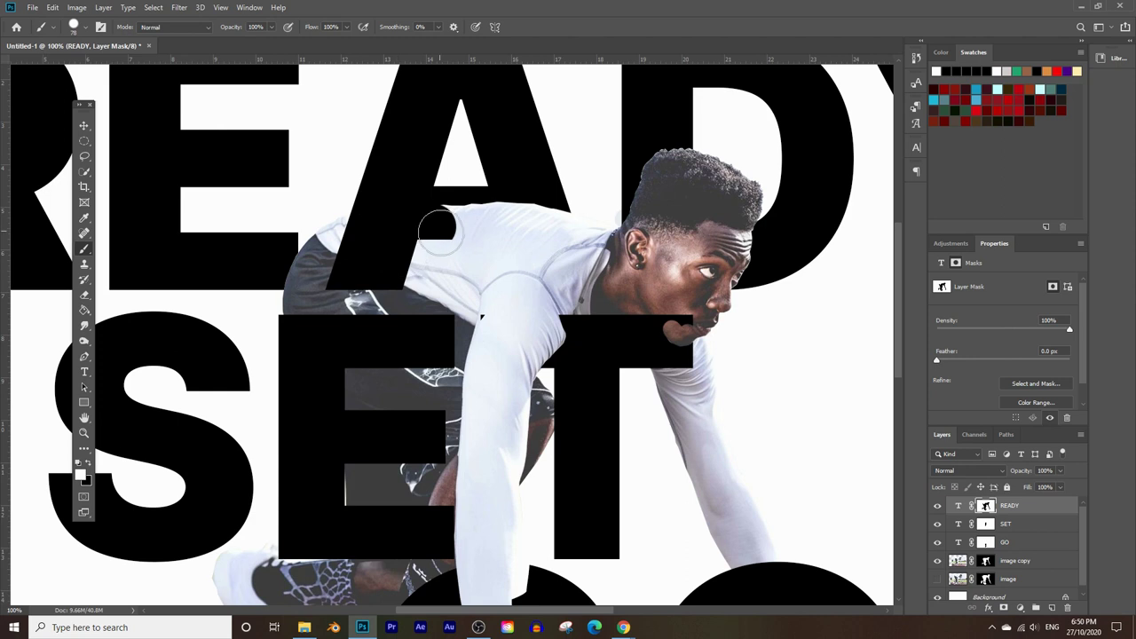
Set the READY layer's opacity to 70% and paint black on its mask to hide the spill beside the A's left leg.
{"action": "left_click", "coordinate": [1060, 471]}
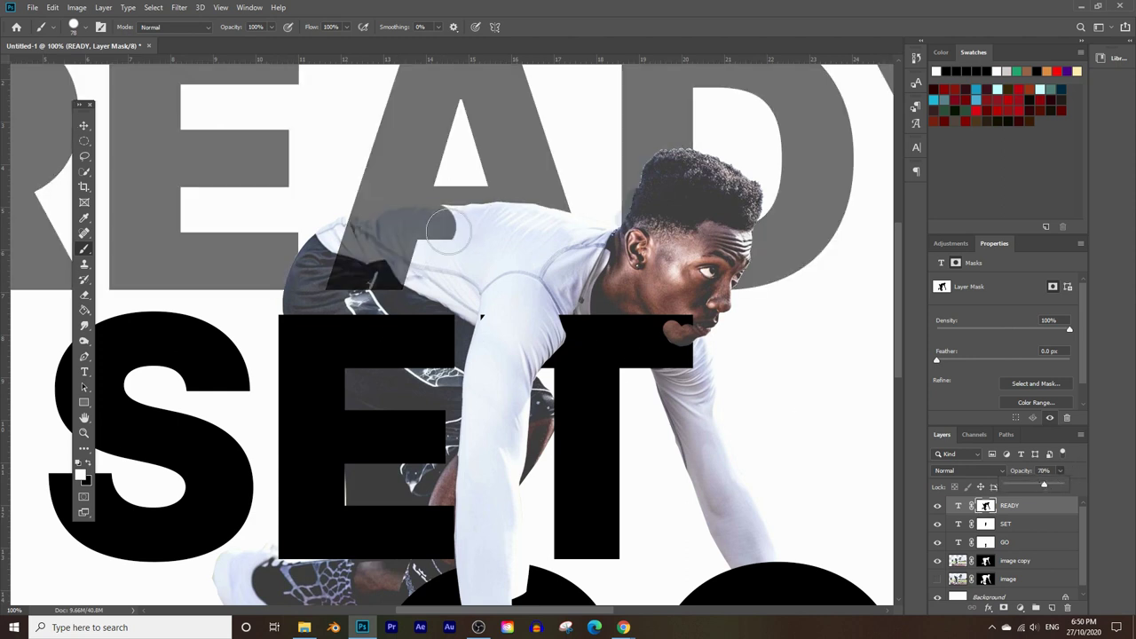
{"action": "left_click", "coordinate": [85, 432]}
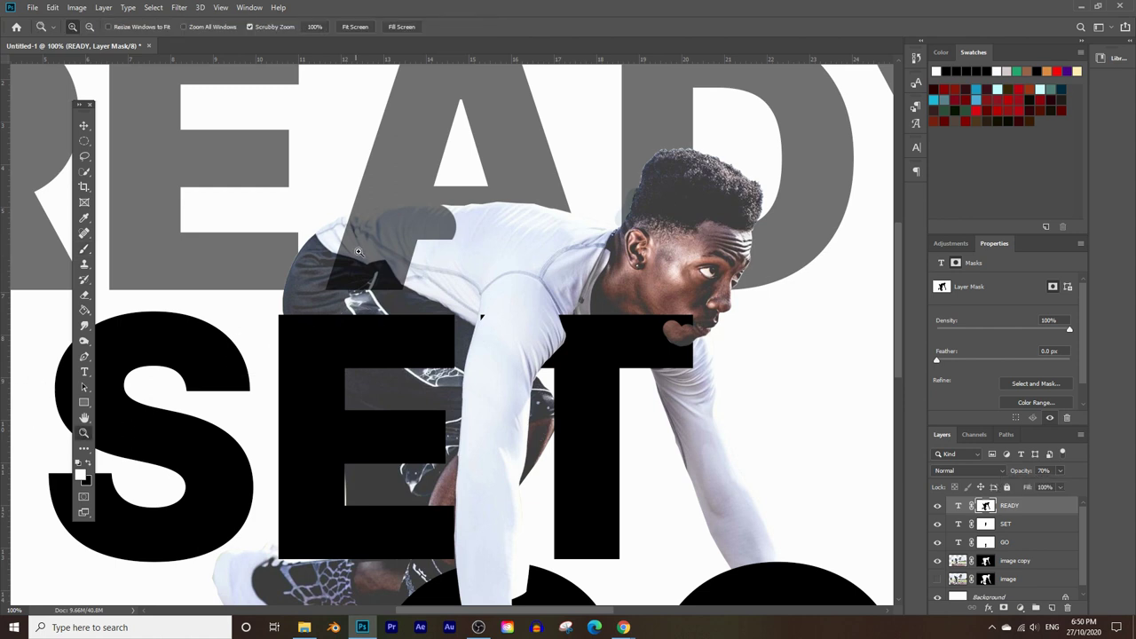
{"action": "left_click", "coordinate": [359, 253]}
{"action": "left_click", "coordinate": [522, 161]}
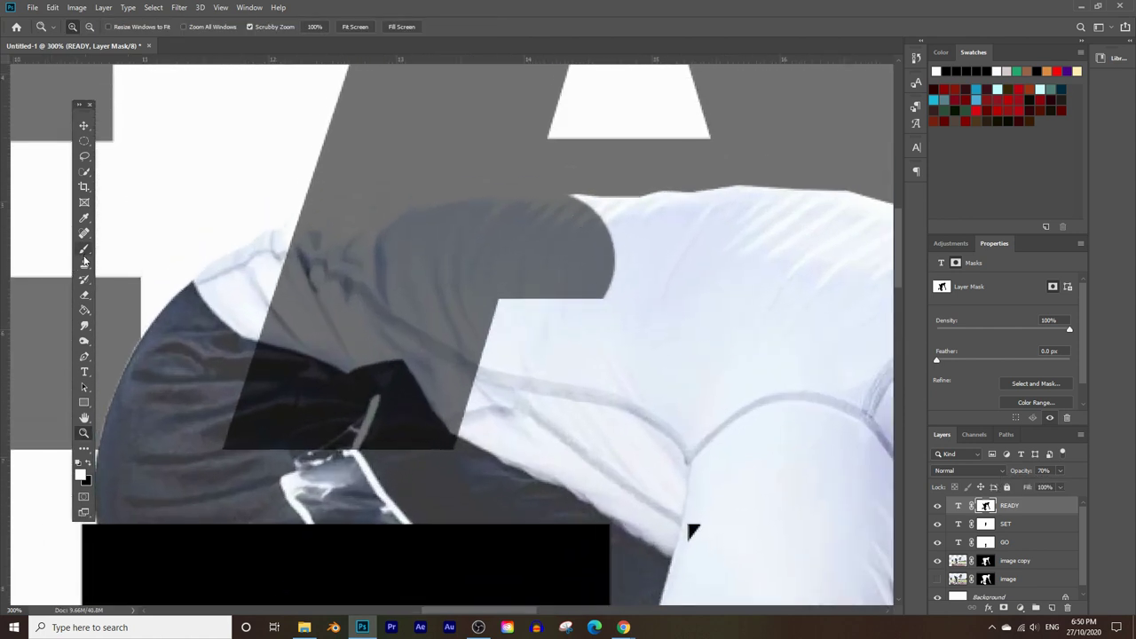
{"action": "left_click", "coordinate": [84, 249]}
{"action": "left_click", "coordinate": [81, 474]}
{"action": "left_click", "coordinate": [180, 316]}
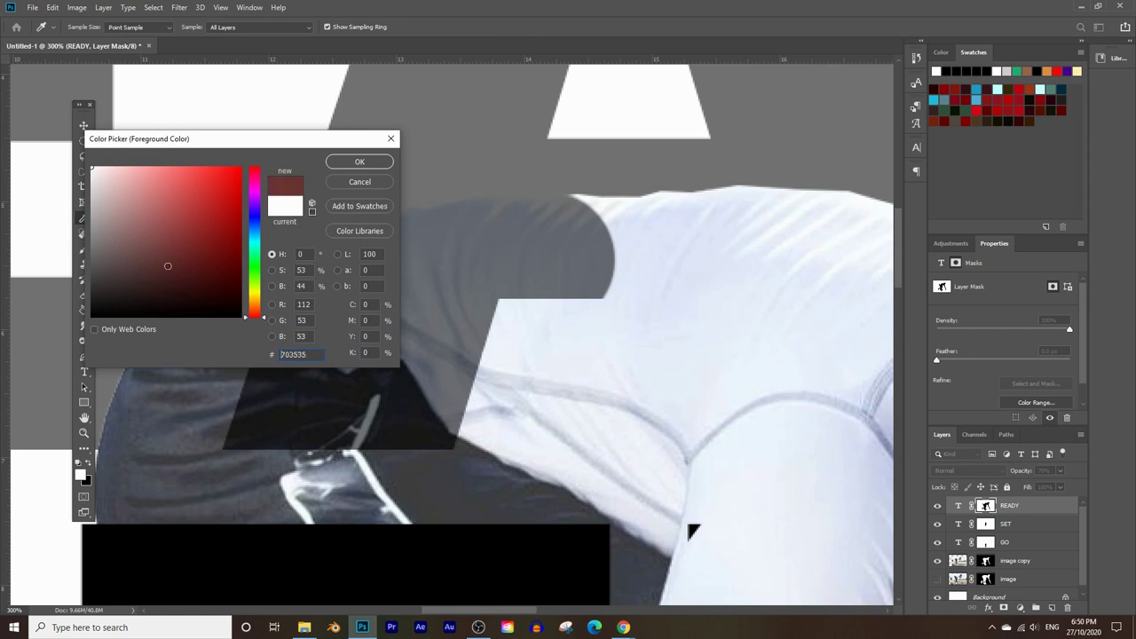
{"action": "left_click", "coordinate": [360, 163]}
{"action": "mouse_move", "coordinate": [609, 254]}
{"action": "left_mouse_down"}
{"action": "mouse_move", "coordinate": [602, 283]}
{"action": "mouse_move", "coordinate": [596, 264]}
{"action": "mouse_move", "coordinate": [539, 303]}
{"action": "mouse_move", "coordinate": [560, 241]}
{"action": "left_mouse_up"}
{"action": "key", "text": "bracketleft"}
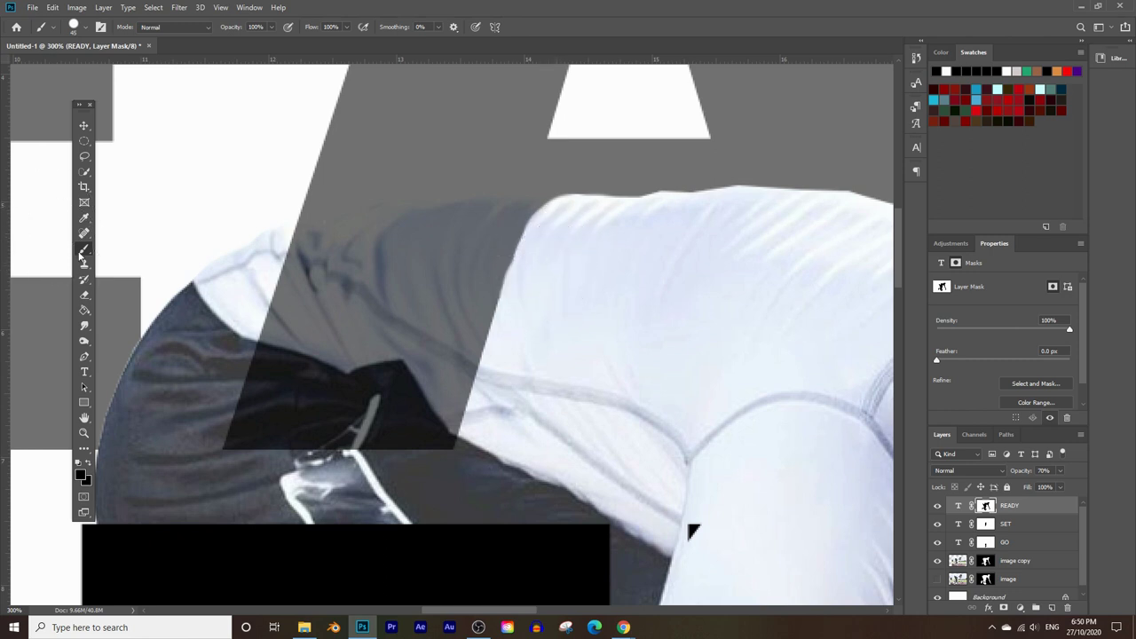
Select the leftover sliver beside the A's left leg with a Pen path, hide it with black on the READY mask, and deselect.
{"action": "left_click", "coordinate": [84, 356]}
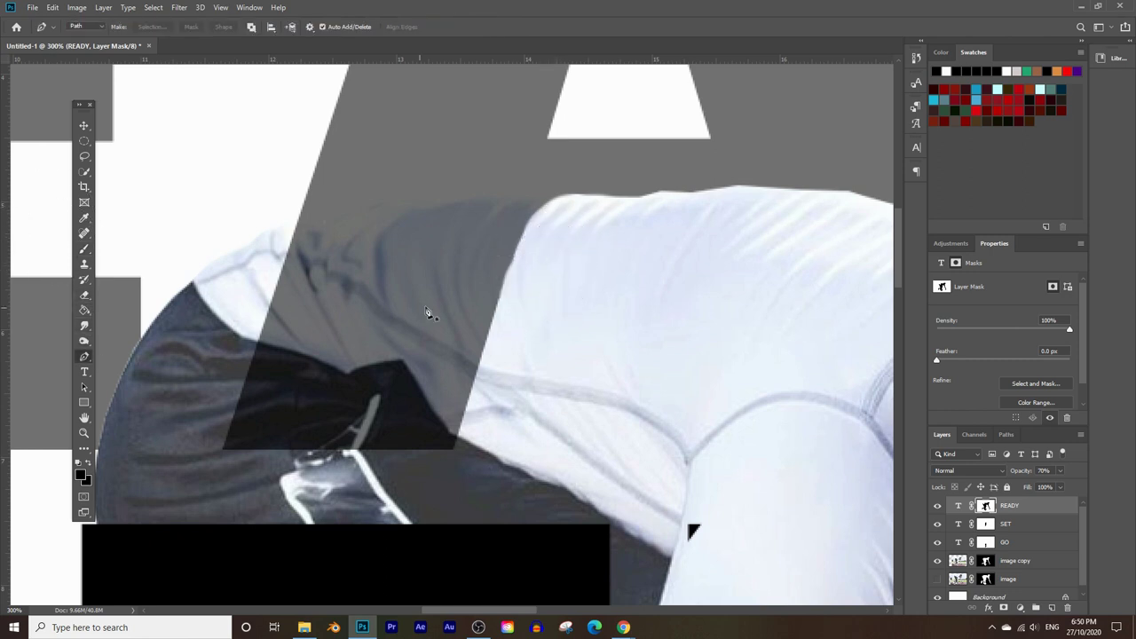
{"action": "left_click", "coordinate": [491, 325]}
{"action": "left_click", "coordinate": [533, 199]}
{"action": "left_click", "coordinate": [589, 210]}
{"action": "left_click", "coordinate": [572, 256]}
{"action": "left_click", "coordinate": [533, 295]}
{"action": "left_click", "coordinate": [493, 328]}
{"action": "right_click", "coordinate": [551, 228]}
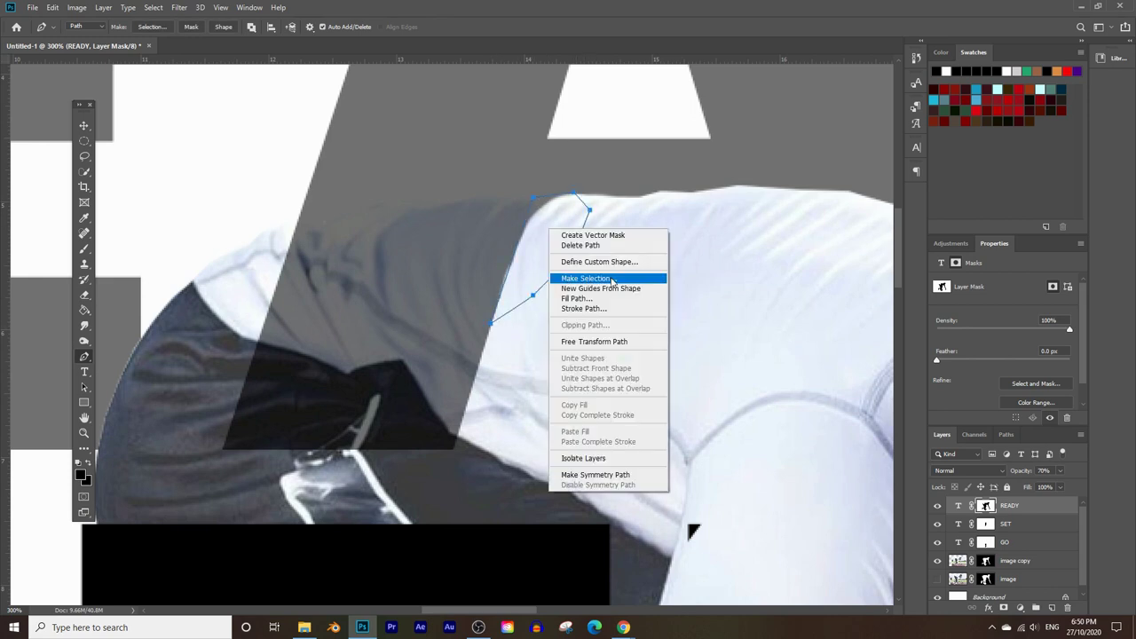
{"action": "left_click", "coordinate": [590, 282]}
{"action": "left_click", "coordinate": [554, 262]}
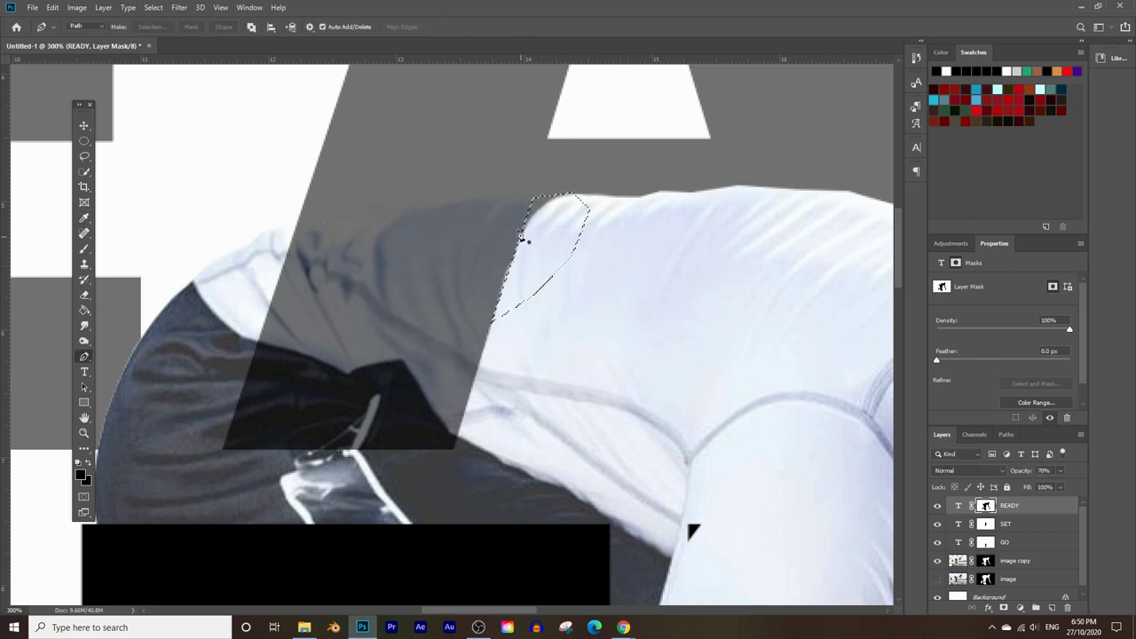
{"action": "left_click", "coordinate": [85, 250]}
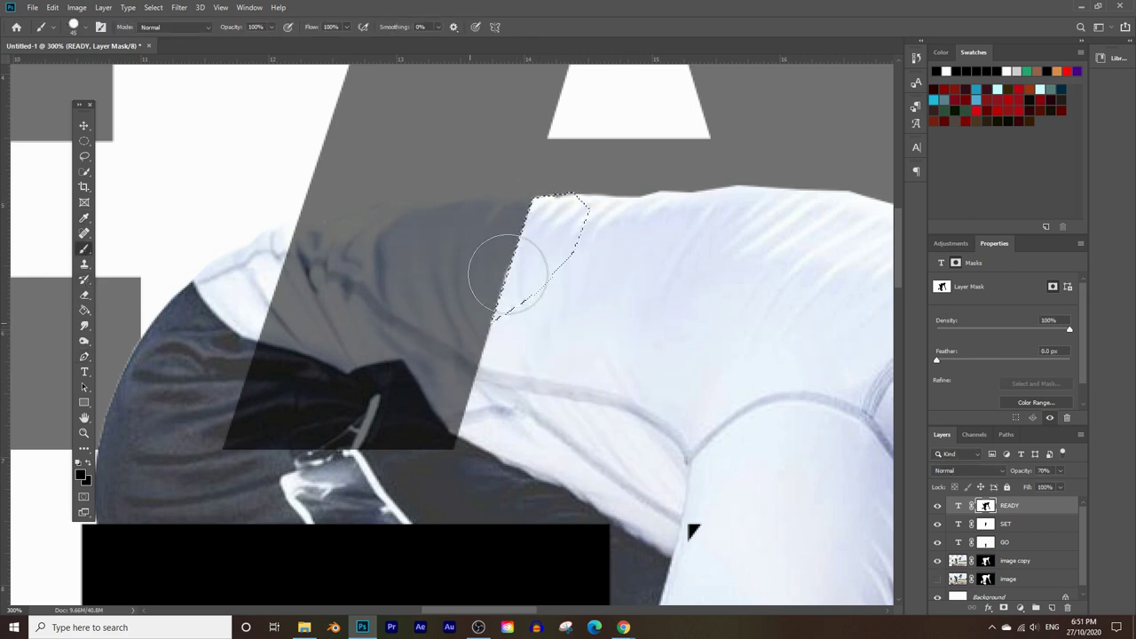
{"action": "key", "text": "ctrl+d"}
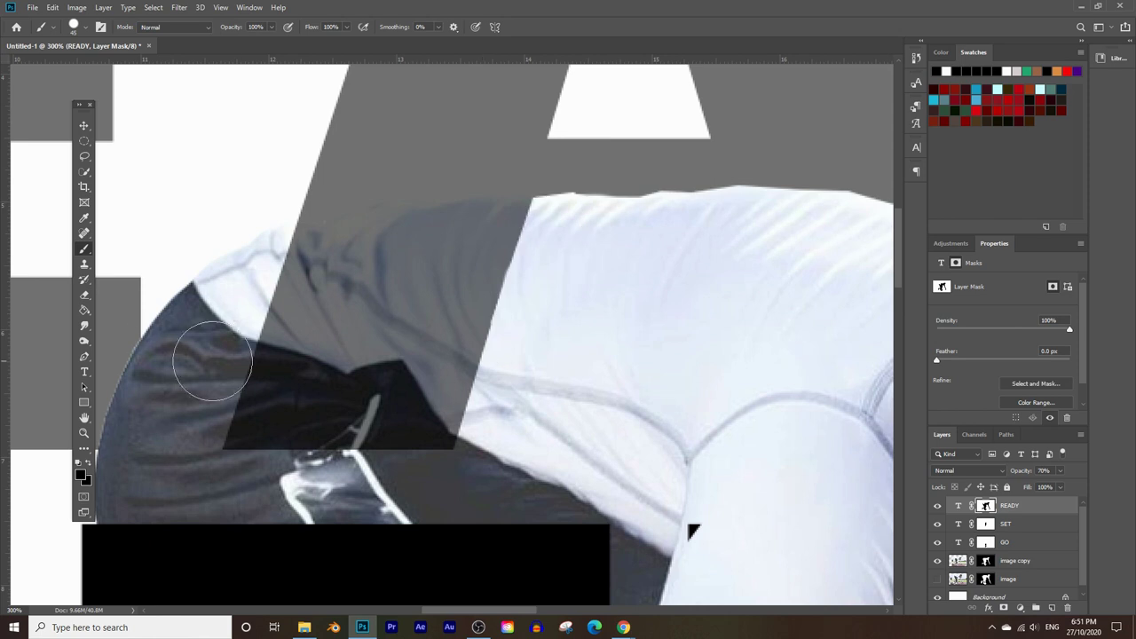
Set the SET layer's opacity to 73% to show the runner's chin and shoulder behind the letters.
{"action": "left_click", "coordinate": [84, 433]}
{"action": "scroll", "coordinate": [601, 286], "scroll_direction": "down", "scroll_amount": 5}
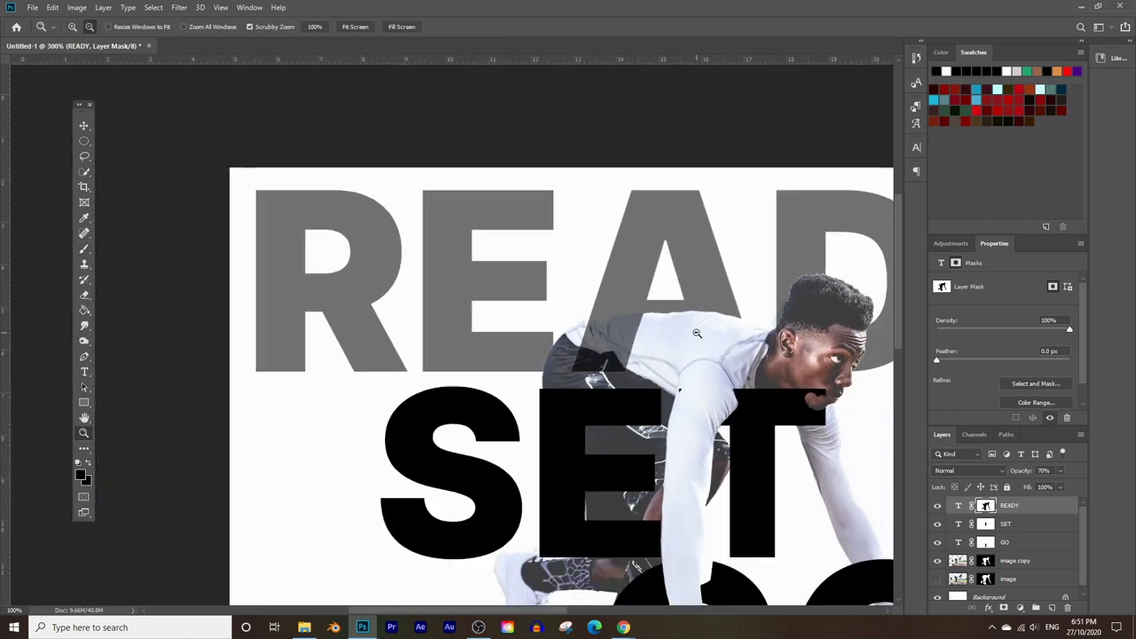
{"action": "scroll", "coordinate": [502, 399], "scroll_direction": "up", "scroll_amount": 4}
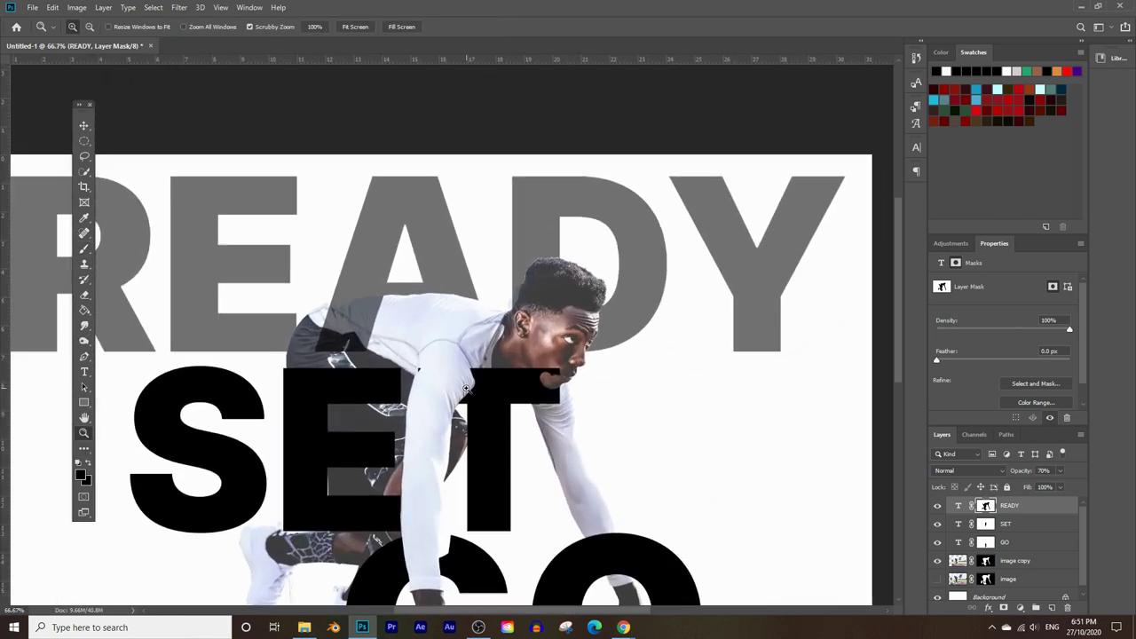
{"action": "scroll", "coordinate": [418, 298], "scroll_direction": "up", "scroll_amount": 1}
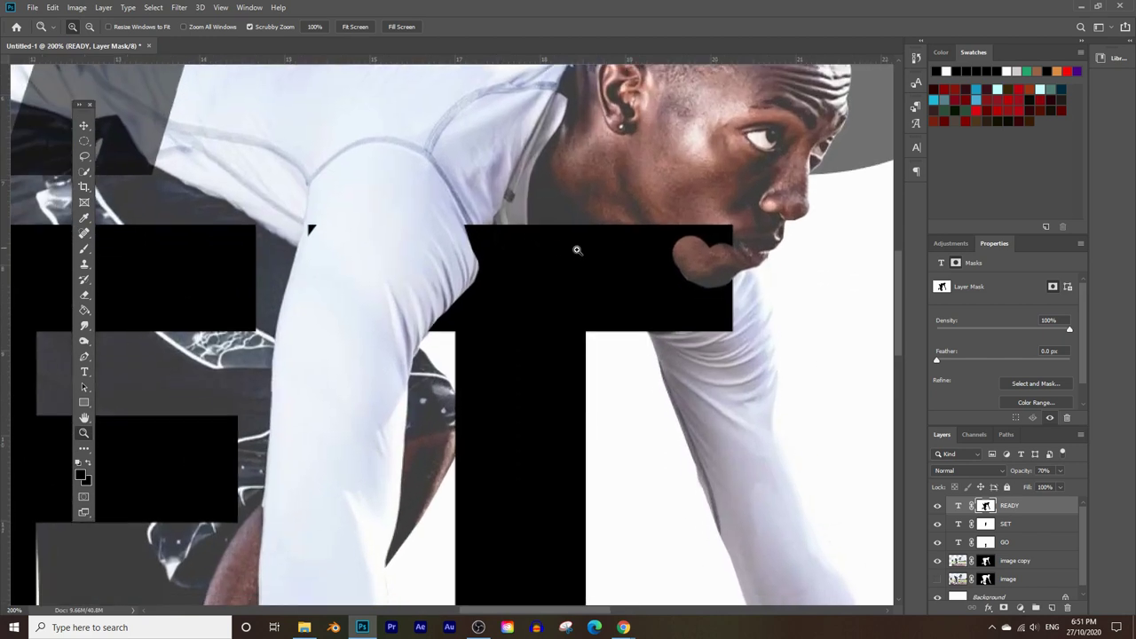
{"action": "left_click", "coordinate": [992, 525]}
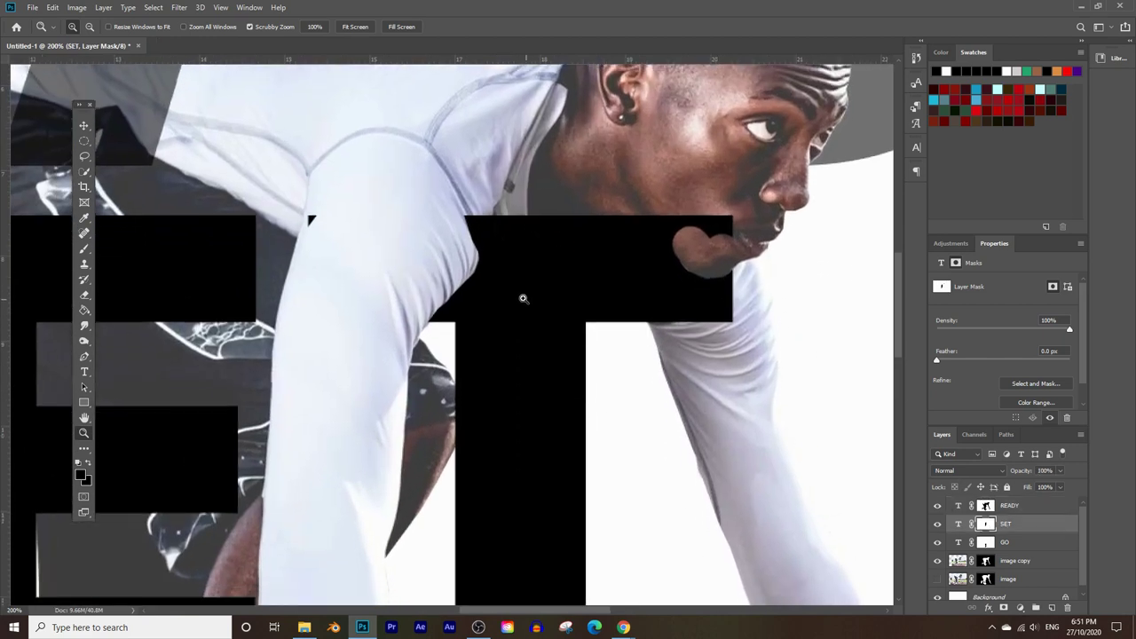
{"action": "left_click", "coordinate": [1049, 506]}
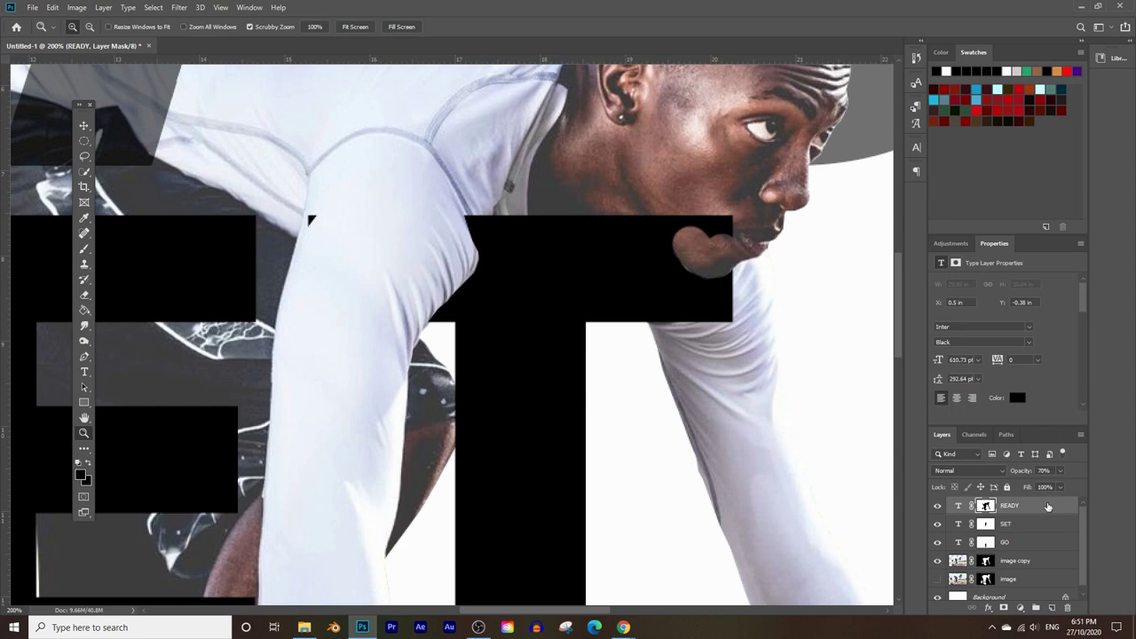
{"action": "left_click", "coordinate": [1038, 526]}
{"action": "left_click_drag", "start_coordinate": [1054, 486], "coordinate": [1047, 488]}
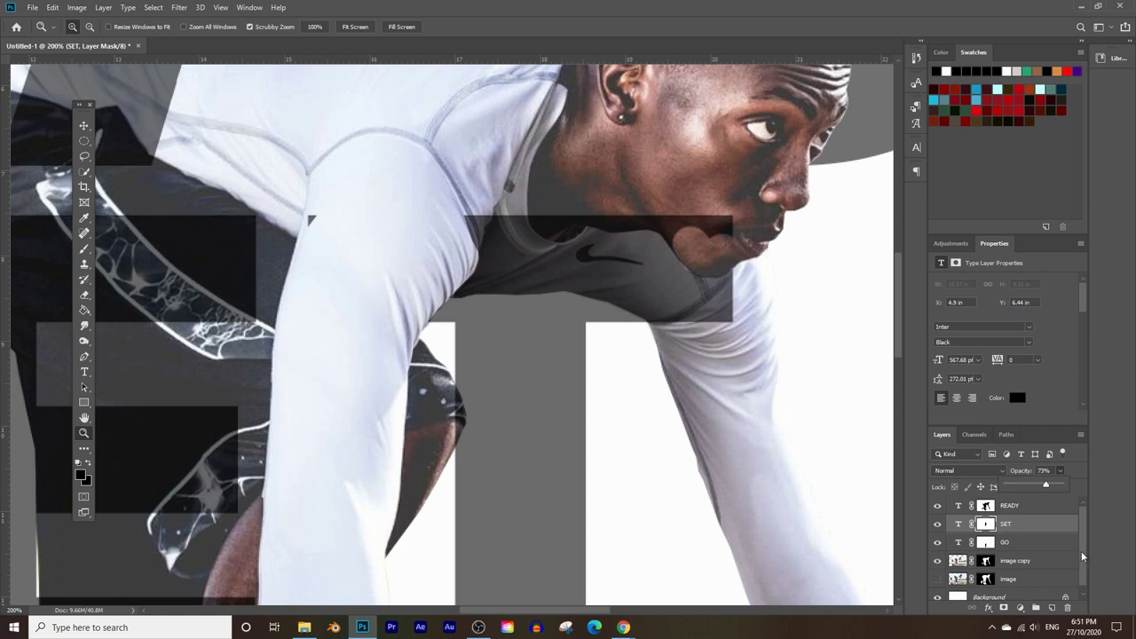
Paint black on the SET mask over the runner's neck, chin and shoulder, and restore the SET layer's opacity to 100%.
{"action": "left_click", "coordinate": [85, 249]}
{"action": "mouse_move", "coordinate": [586, 226]}
{"action": "left_mouse_down"}
{"action": "mouse_move", "coordinate": [691, 207]}
{"action": "mouse_move", "coordinate": [695, 234]}
{"action": "mouse_move", "coordinate": [713, 232]}
{"action": "mouse_move", "coordinate": [664, 204]}
{"action": "mouse_move", "coordinate": [698, 245]}
{"action": "mouse_move", "coordinate": [654, 198]}
{"action": "mouse_move", "coordinate": [622, 194]}
{"action": "mouse_move", "coordinate": [659, 203]}
{"action": "mouse_move", "coordinate": [615, 205]}
{"action": "mouse_move", "coordinate": [546, 188]}
{"action": "mouse_move", "coordinate": [582, 175]}
{"action": "mouse_move", "coordinate": [584, 195]}
{"action": "mouse_move", "coordinate": [608, 205]}
{"action": "mouse_move", "coordinate": [568, 192]}
{"action": "mouse_move", "coordinate": [647, 198]}
{"action": "mouse_move", "coordinate": [690, 228]}
{"action": "left_mouse_up"}
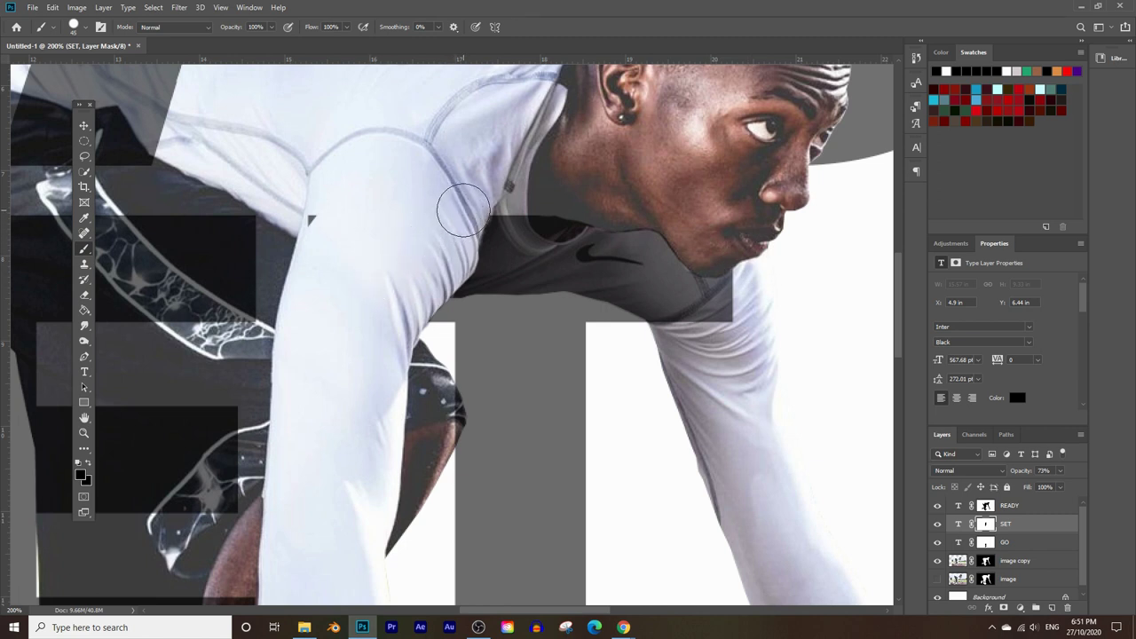
{"action": "left_click_drag", "start_coordinate": [350, 211], "coordinate": [329, 215]}
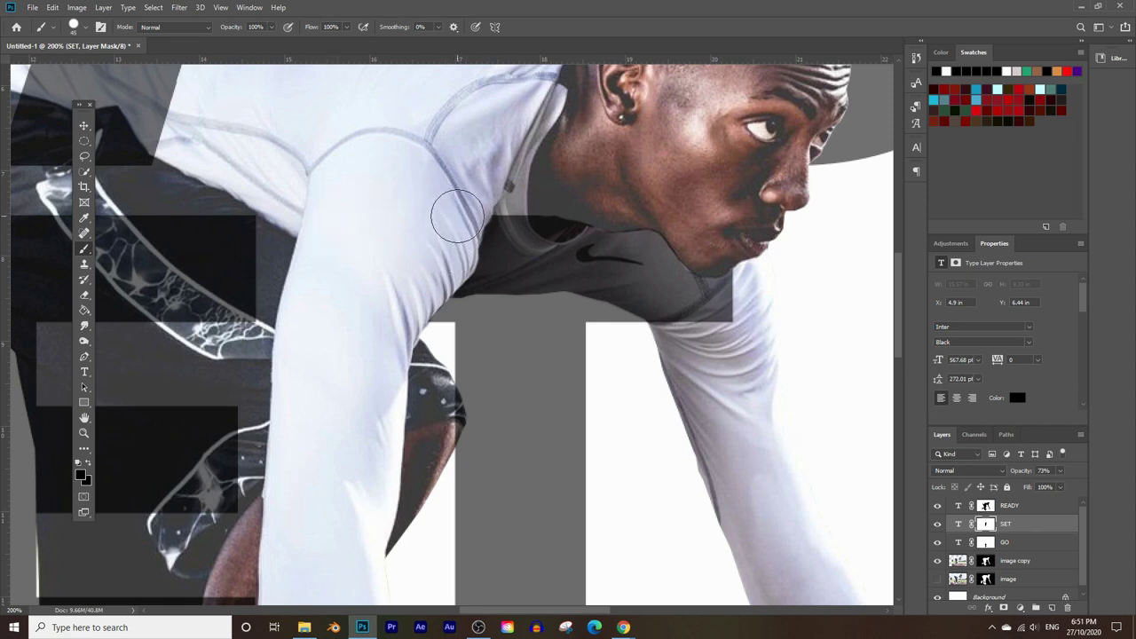
{"action": "left_click", "coordinate": [83, 433]}
{"action": "left_click", "coordinate": [344, 406], "text": "alt"}
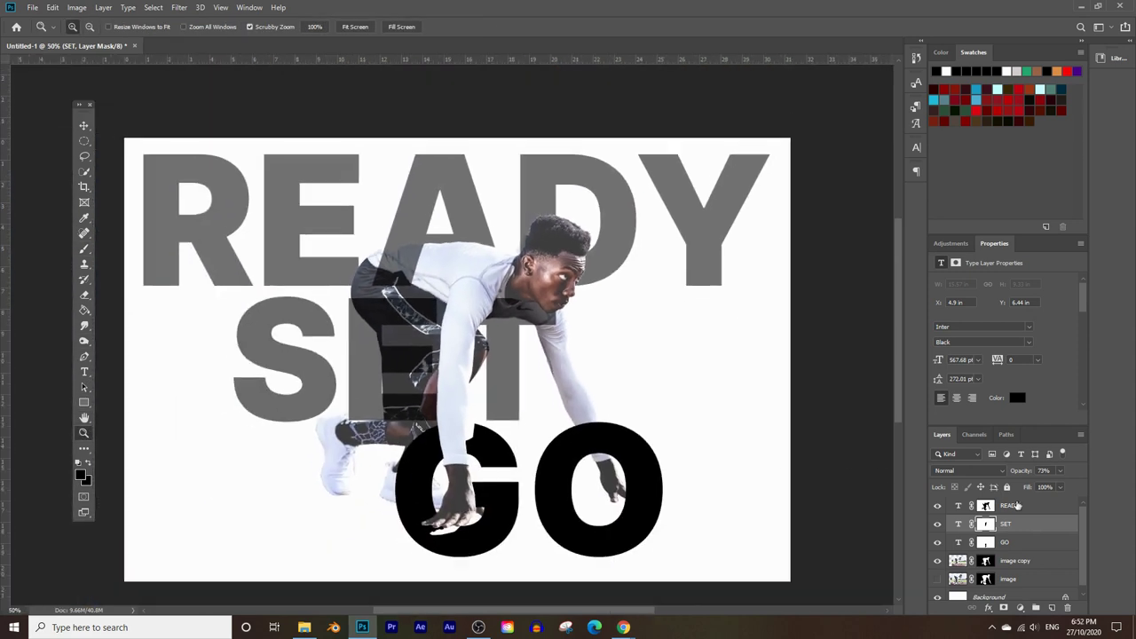
{"action": "left_click_drag", "start_coordinate": [1064, 485], "coordinate": [1098, 491]}
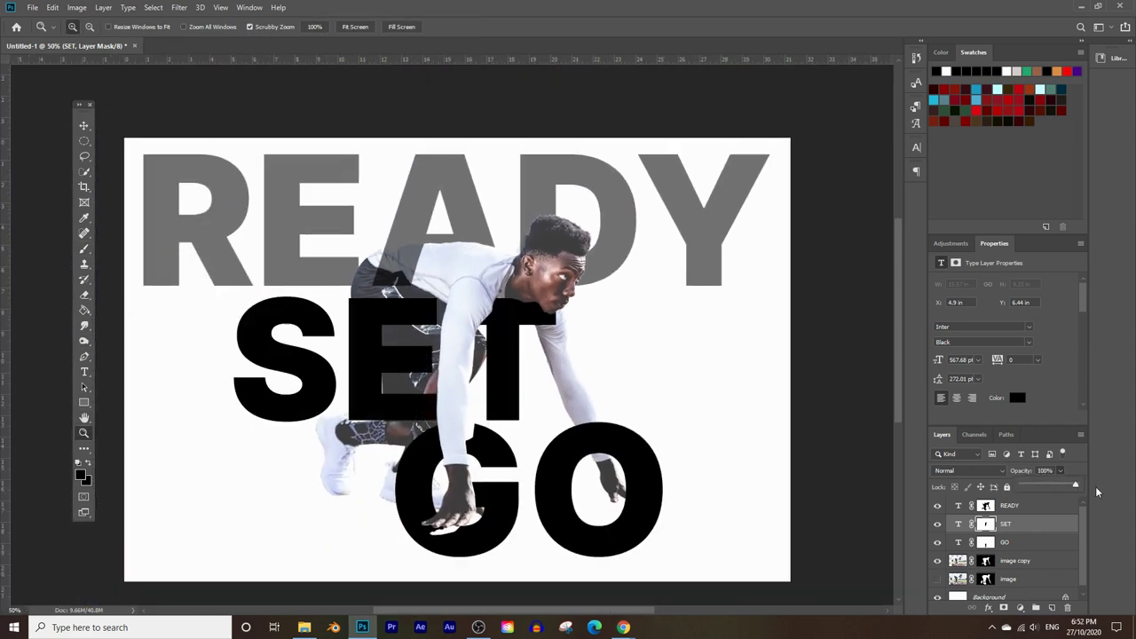
Paint white on the SET mask below the runner's neck to restore the straight upper edge of the T up to his jaw.
{"action": "left_click_drag", "start_coordinate": [530, 300], "coordinate": [554, 315]}
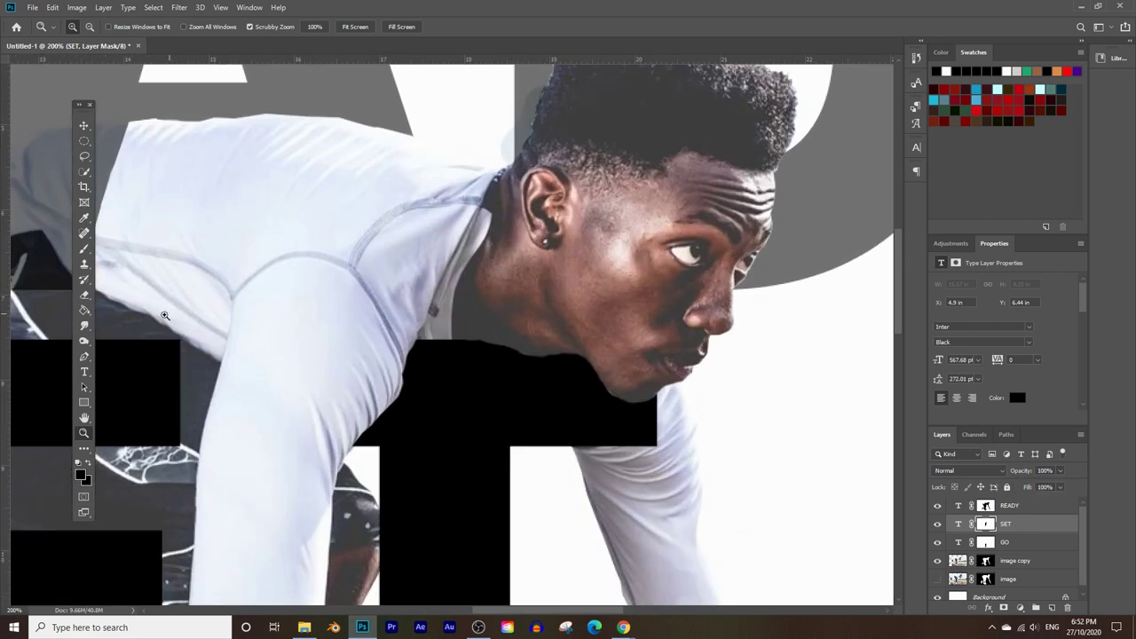
{"action": "left_click", "coordinate": [80, 475]}
{"action": "left_click_drag", "start_coordinate": [215, 280], "coordinate": [93, 137]}
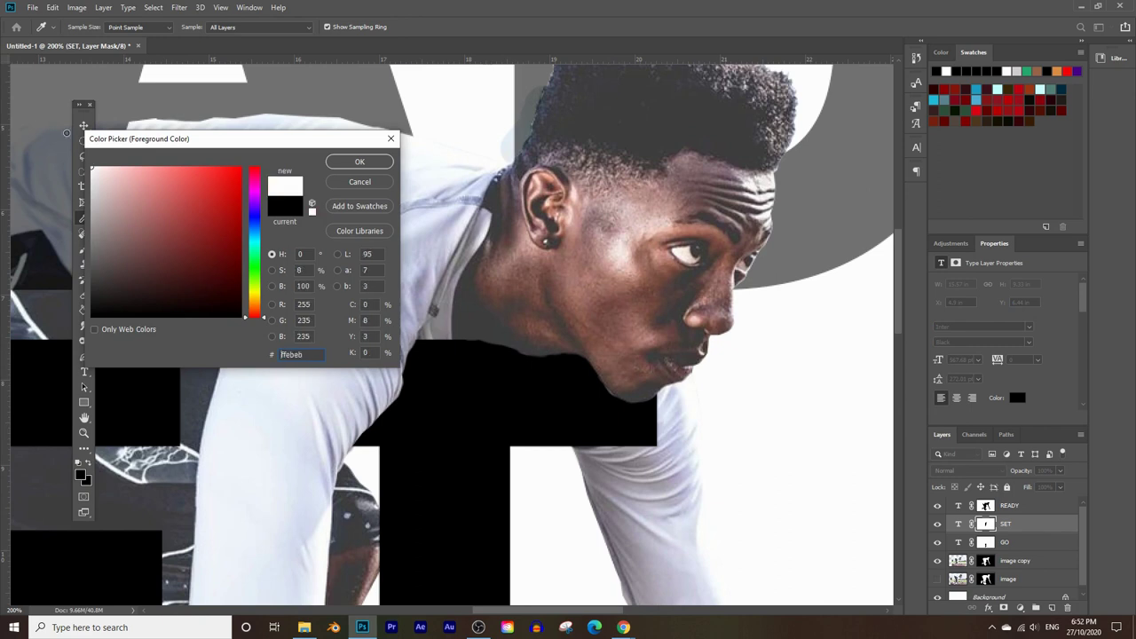
{"action": "key", "text": "["}
{"action": "key", "text": "["}
{"action": "key", "text": "["}
{"action": "key", "text": "["}
{"action": "left_click", "coordinate": [493, 346]}
{"action": "key", "text": "Return"}
{"action": "left_click", "coordinate": [986, 524]}
{"action": "left_click", "coordinate": [503, 334]}
{"action": "left_click", "coordinate": [562, 247]}
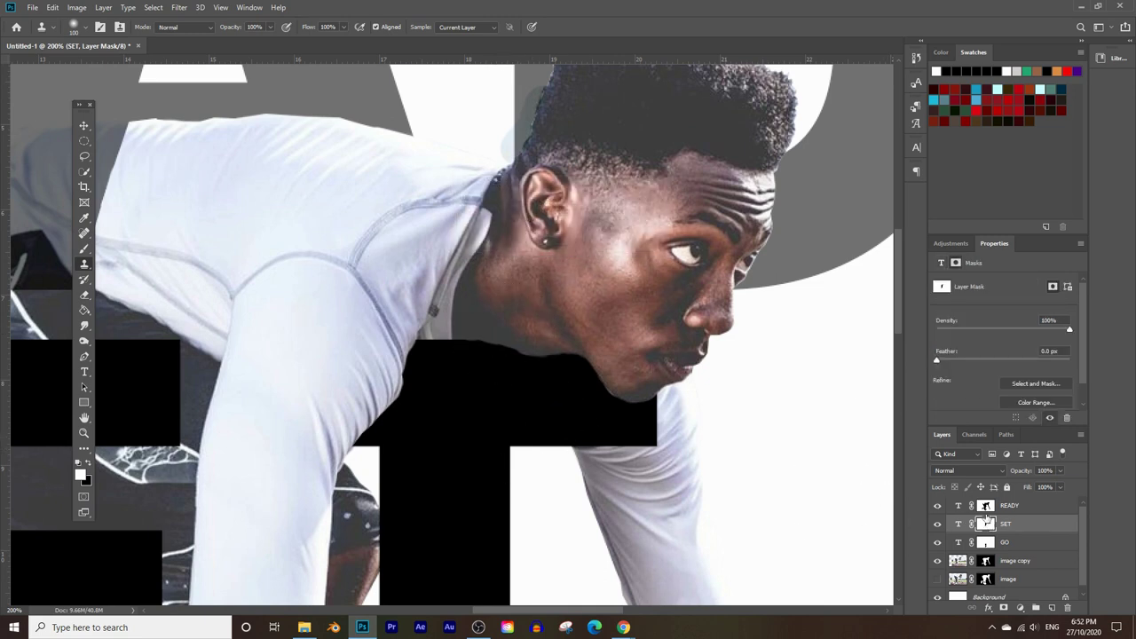
{"action": "left_click", "coordinate": [84, 248]}
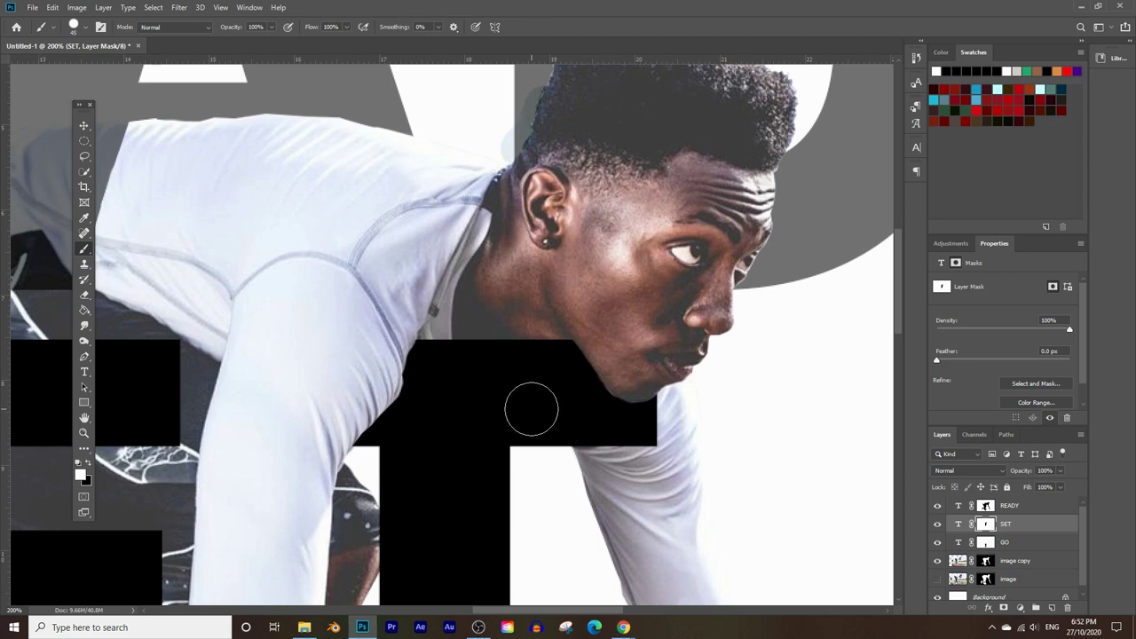
{"action": "left_click", "coordinate": [86, 432]}
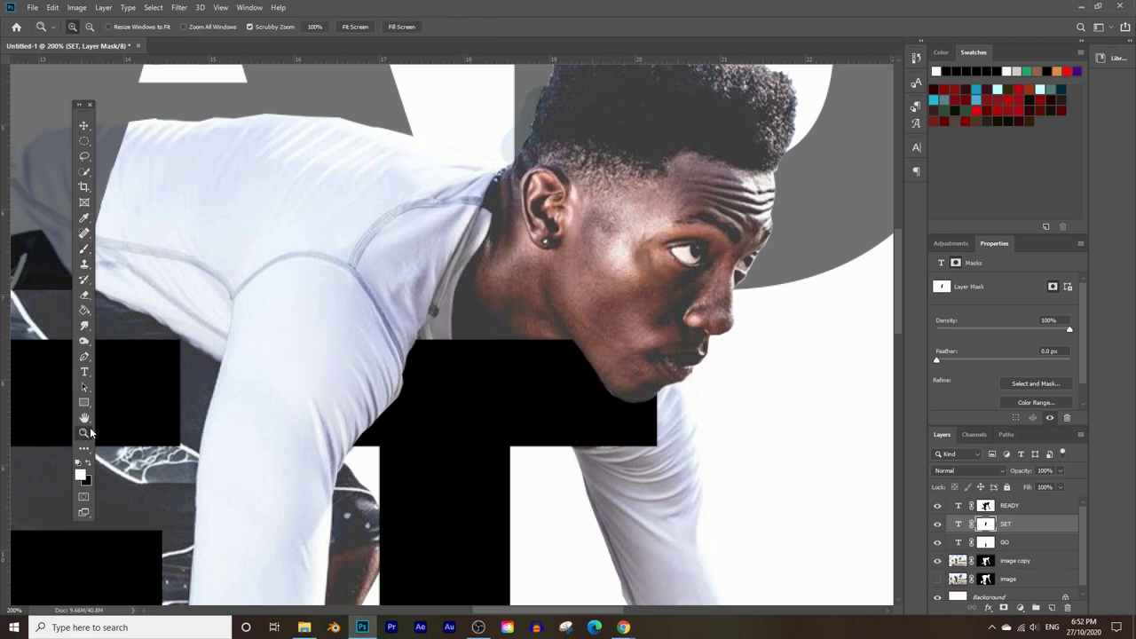
{"action": "left_click", "coordinate": [431, 336], "text": "alt"}
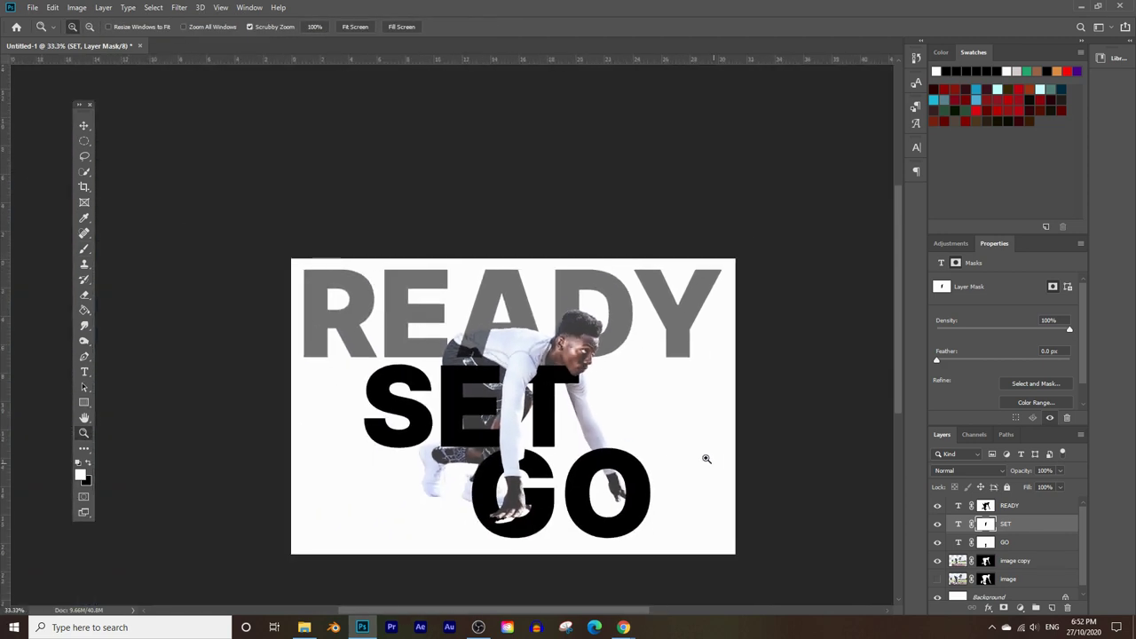
Try nudging SET together with its layer mask down to Y 6.54 in, and return it to Y 6.44 in.
{"action": "left_click", "coordinate": [81, 126]}
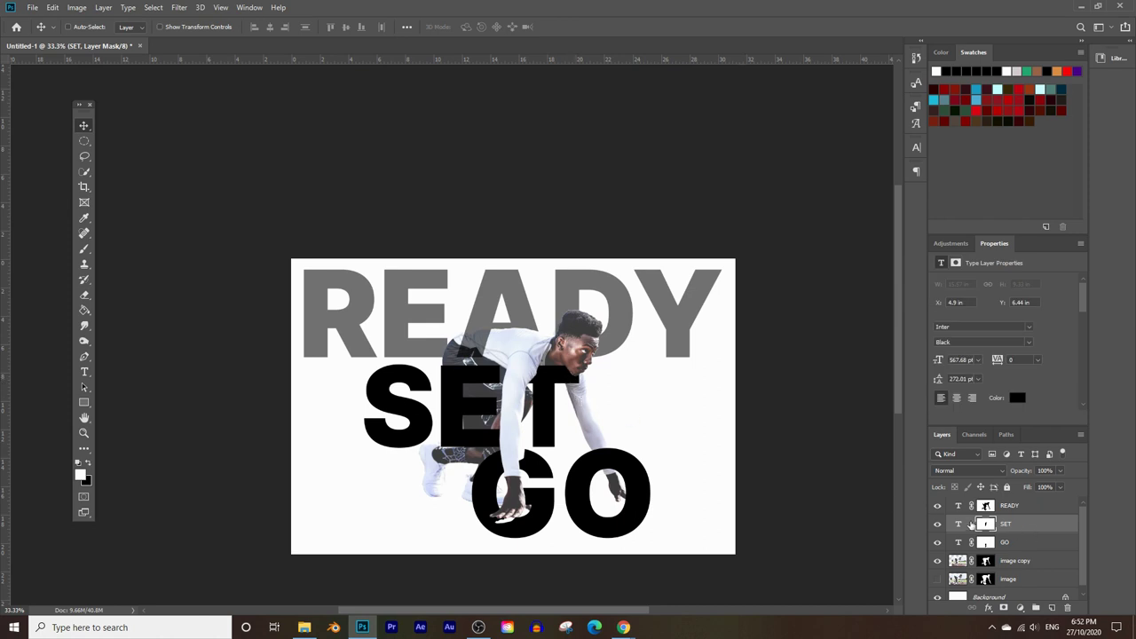
{"action": "left_click", "coordinate": [83, 433]}
{"action": "left_click", "coordinate": [576, 494]}
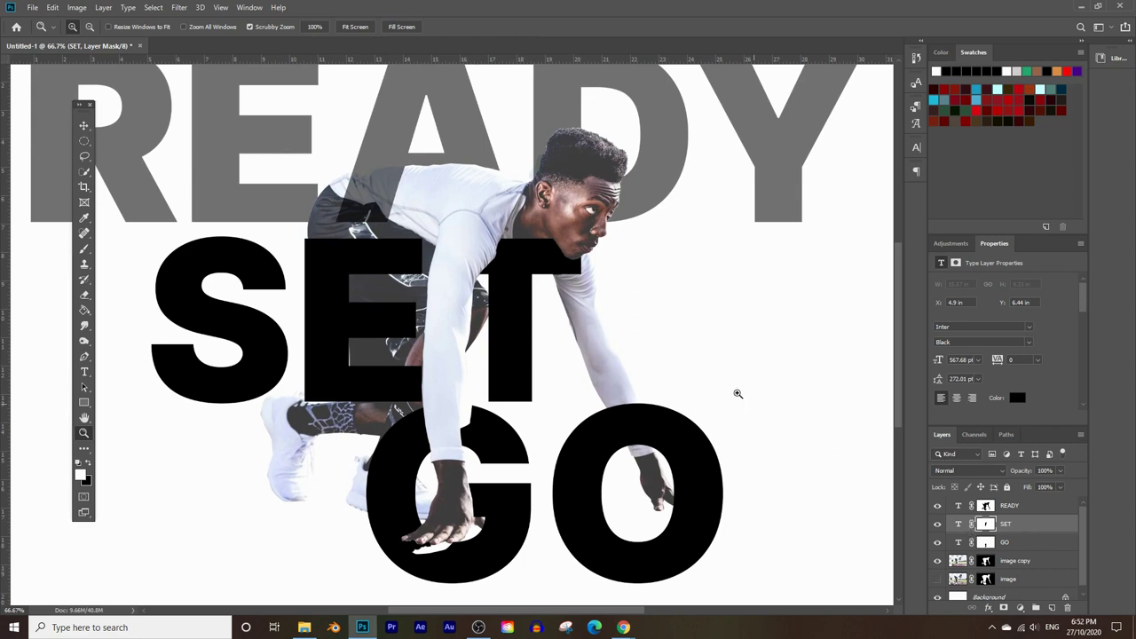
{"action": "left_click", "coordinate": [84, 126]}
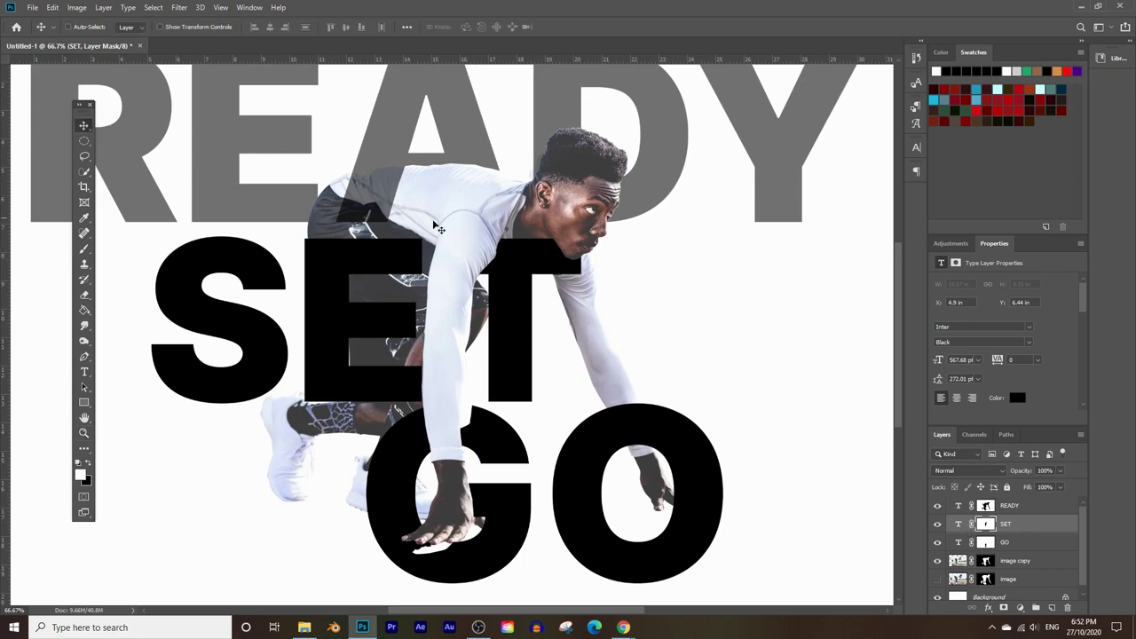
{"action": "key", "text": "Down"}
{"action": "key", "text": "Down"}
{"action": "key", "text": "Down"}
{"action": "key", "text": "Down"}
{"action": "key", "text": "Down"}
{"action": "key", "text": "Down"}
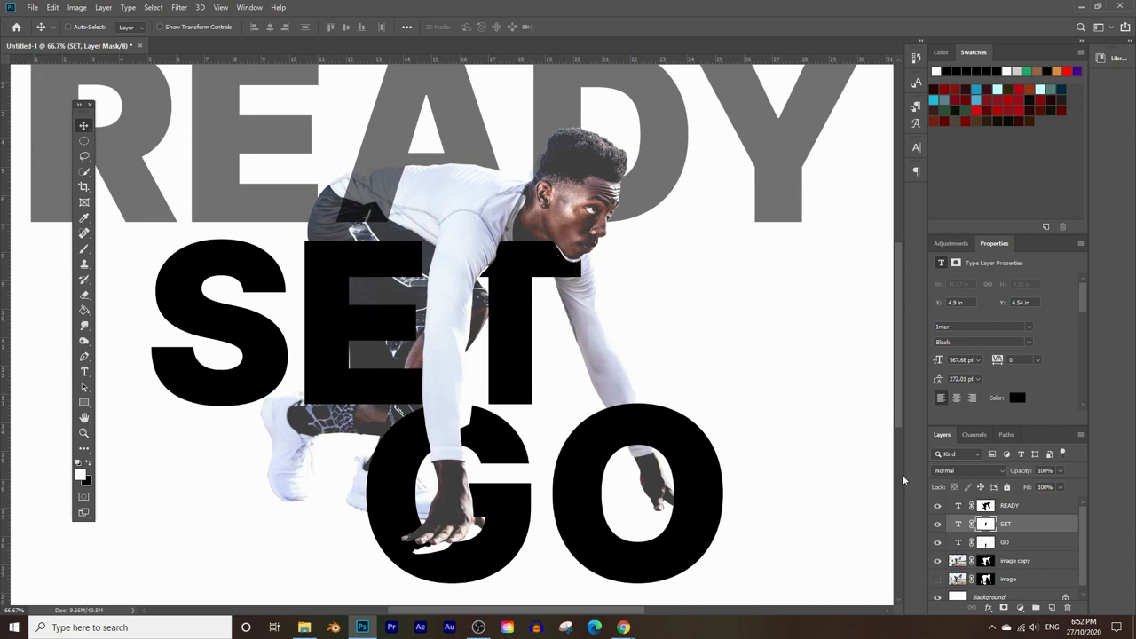
{"action": "key", "text": "Up"}
{"action": "key", "text": "Up"}
{"action": "key", "text": "Up"}
{"action": "key", "text": "Up"}
{"action": "key", "text": "Up"}
{"action": "key", "text": "Up"}
{"action": "key", "text": "Up"}
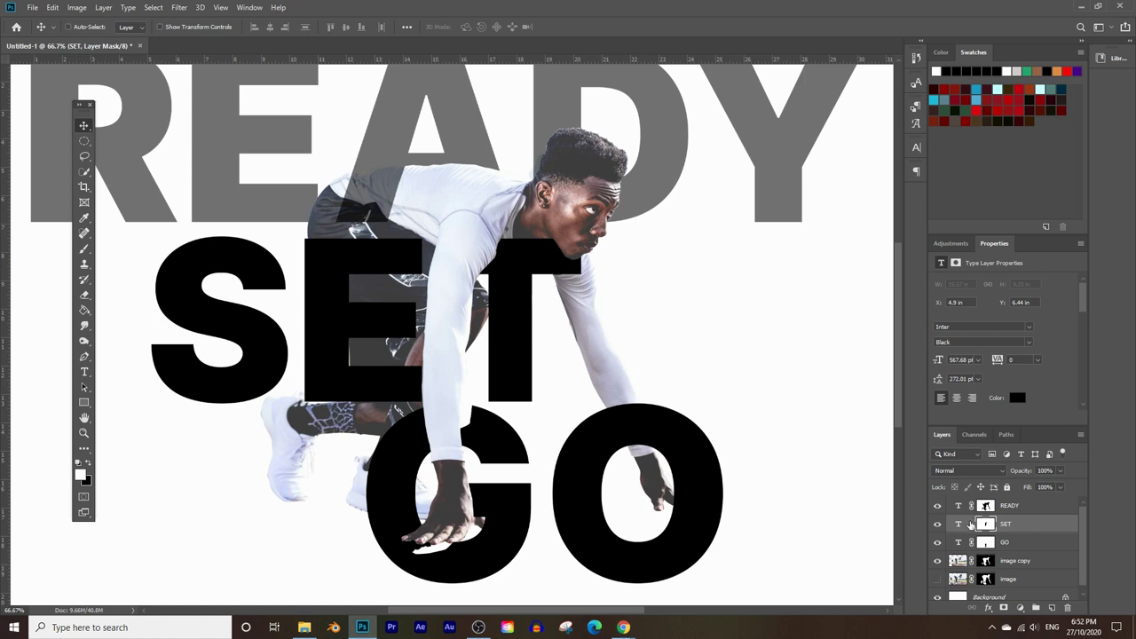
Target the SET text instead of its layer mask and nudge only the text down to Y 6.54 in.
{"action": "left_click", "coordinate": [958, 525]}
{"action": "key", "text": "Down"}
{"action": "key", "text": "Down"}
{"action": "key", "text": "Down"}
{"action": "key", "text": "Down"}
{"action": "key", "text": "Down"}
{"action": "key", "text": "Down"}
{"action": "key", "text": "Down"}
{"action": "key", "text": "Up"}
{"action": "key", "text": "Down"}
{"action": "key", "text": "Down"}
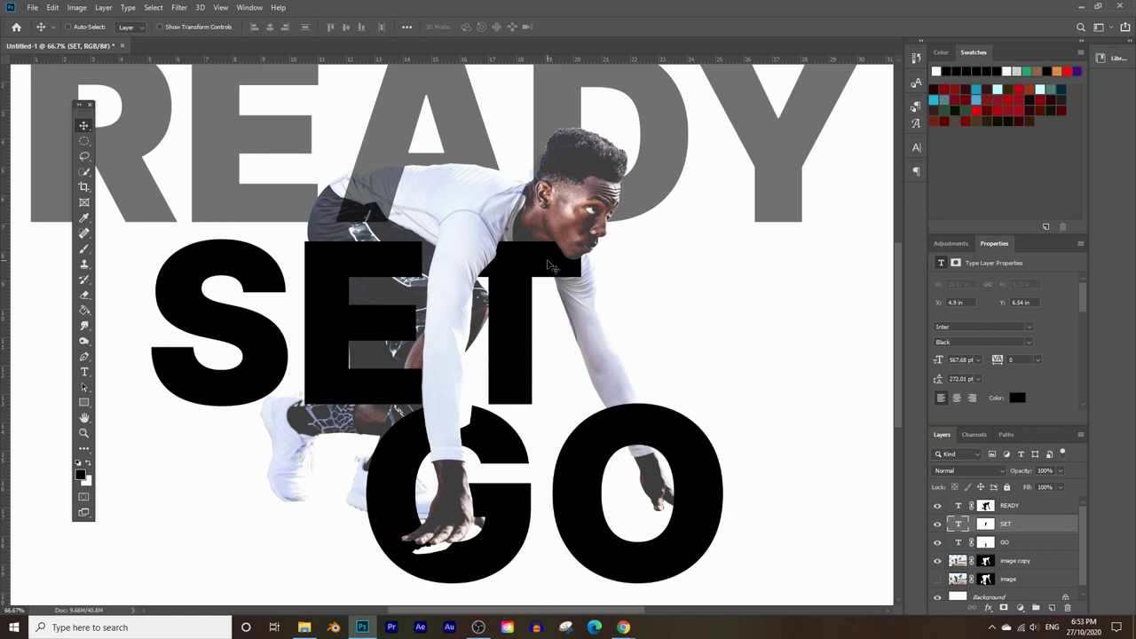
Nudge the SET text up to Y 6.51 in and restore the READY layer's opacity to 100%.
{"action": "key", "text": "Up"}
{"action": "key", "text": "Up"}
{"action": "key", "text": "Up"}
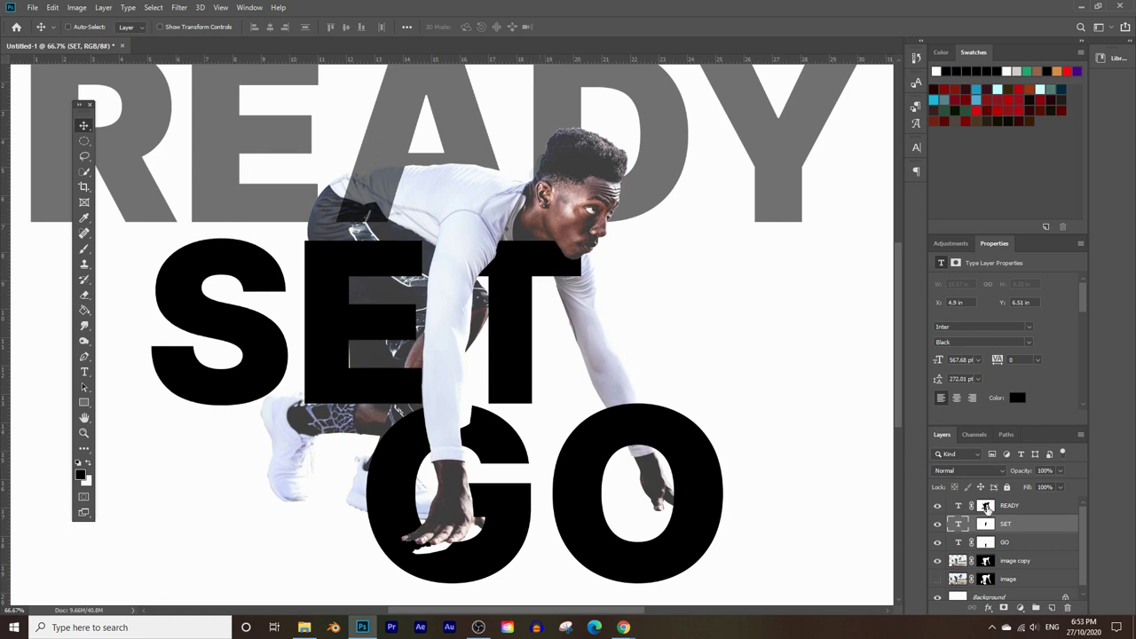
{"action": "left_click", "coordinate": [986, 506]}
{"action": "left_click_drag", "start_coordinate": [1075, 487], "coordinate": [1080, 487]}
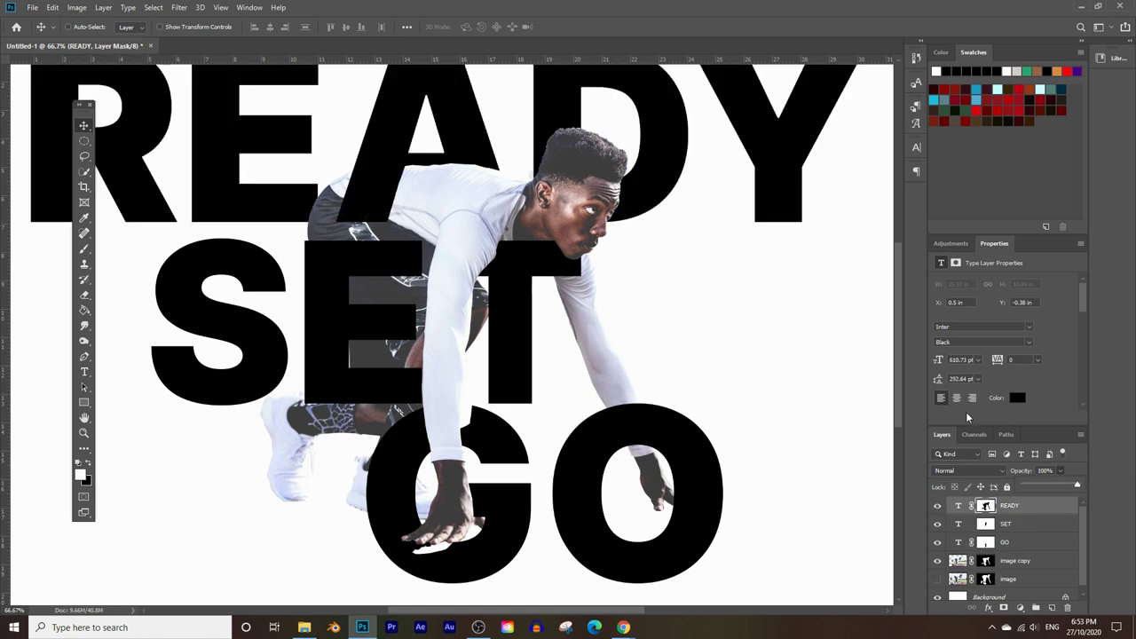
Paint white on the GO layer mask over the runner's front hand to restore the G's crossbar and lower curve.
{"action": "scroll", "coordinate": [522, 377], "scroll_direction": "down", "scroll_amount": 1}
{"action": "scroll", "coordinate": [524, 377], "scroll_direction": "down", "scroll_amount": 2}
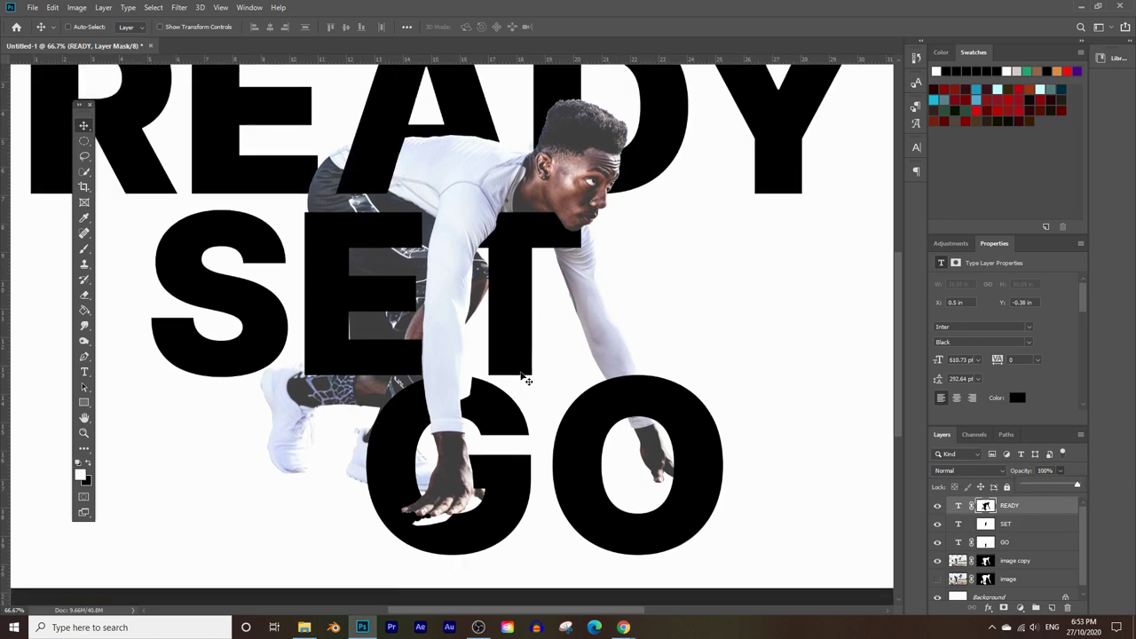
{"action": "left_click", "coordinate": [85, 432]}
{"action": "left_click", "coordinate": [505, 455]}
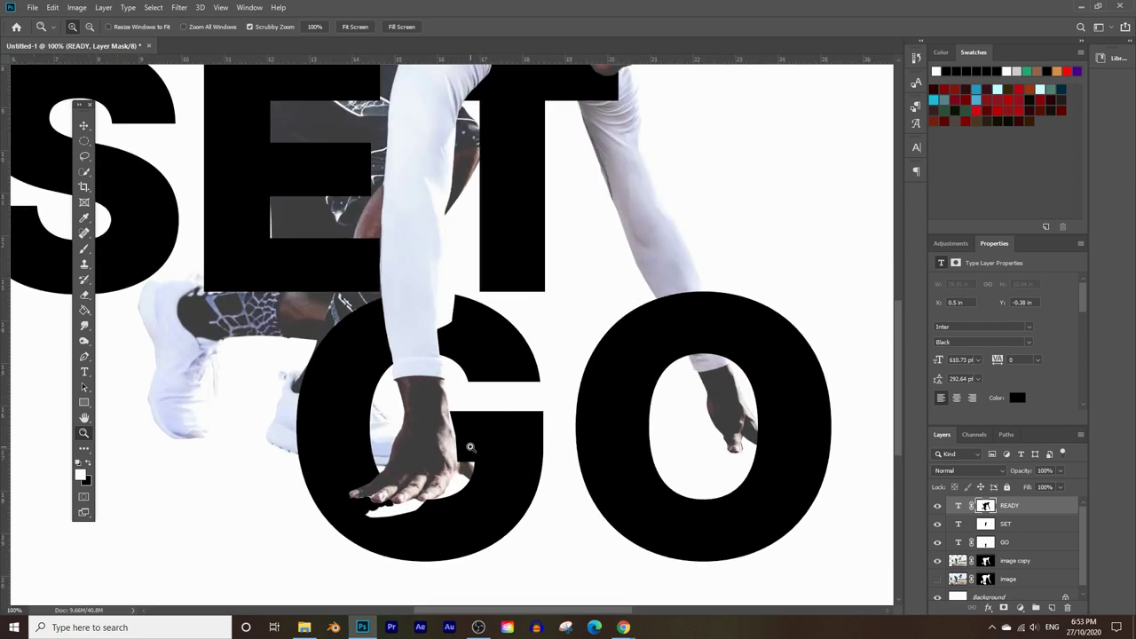
{"action": "left_click", "coordinate": [469, 451]}
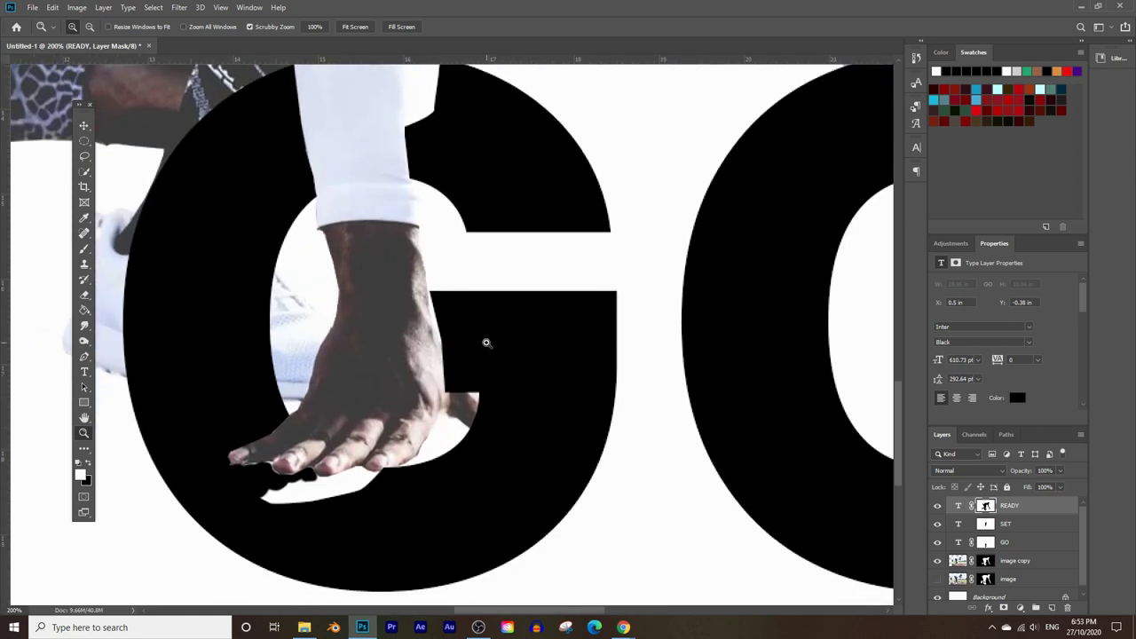
{"action": "left_click", "coordinate": [986, 542]}
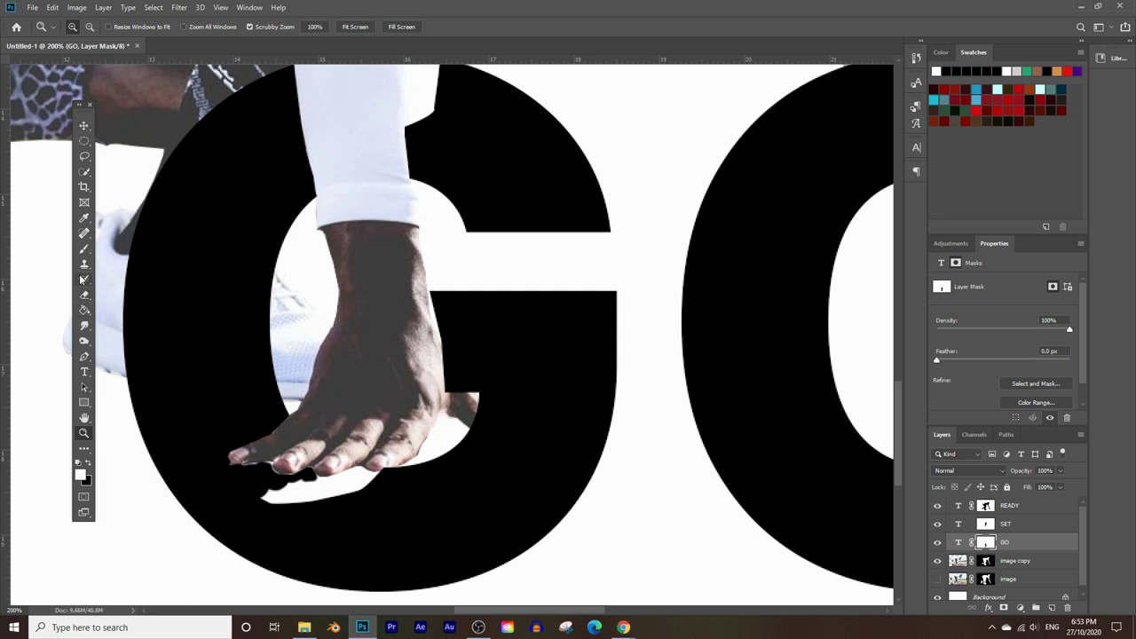
{"action": "left_click", "coordinate": [84, 249]}
{"action": "mouse_move", "coordinate": [392, 302]}
{"action": "left_mouse_down"}
{"action": "mouse_move", "coordinate": [432, 385]}
{"action": "mouse_move", "coordinate": [422, 335]}
{"action": "mouse_move", "coordinate": [382, 376]}
{"action": "mouse_move", "coordinate": [408, 318]}
{"action": "left_mouse_up"}
{"action": "mouse_move", "coordinate": [272, 472]}
{"action": "left_mouse_down"}
{"action": "mouse_move", "coordinate": [249, 477]}
{"action": "mouse_move", "coordinate": [370, 494]}
{"action": "mouse_move", "coordinate": [264, 459]}
{"action": "mouse_move", "coordinate": [269, 471]}
{"action": "left_mouse_up"}
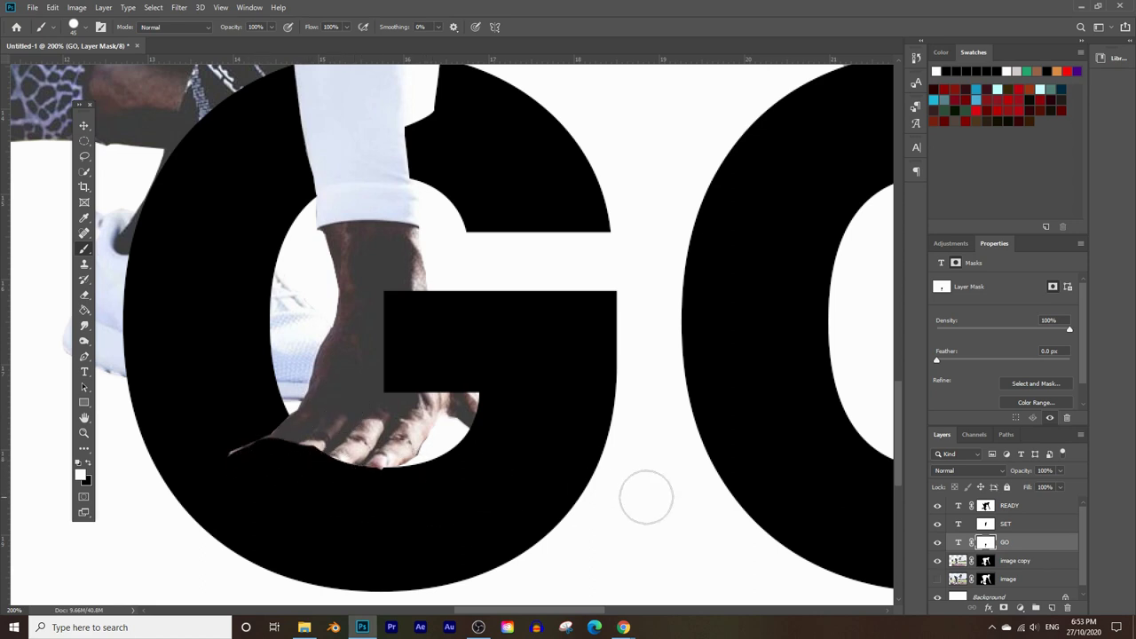
Load the image copy mask as a selection, paint 000000 on the GO mask over the hand and fingers, and deselect.
{"action": "scroll", "coordinate": [1021, 553], "scroll_direction": "down", "scroll_amount": 1}
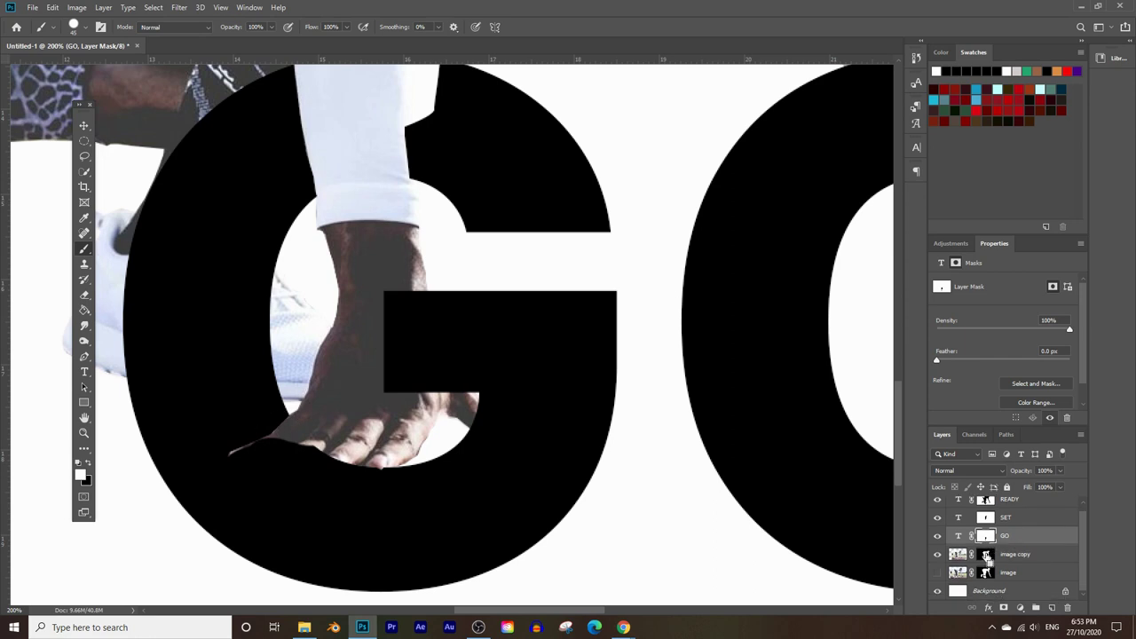
{"action": "left_click", "coordinate": [988, 557], "text": "ctrl"}
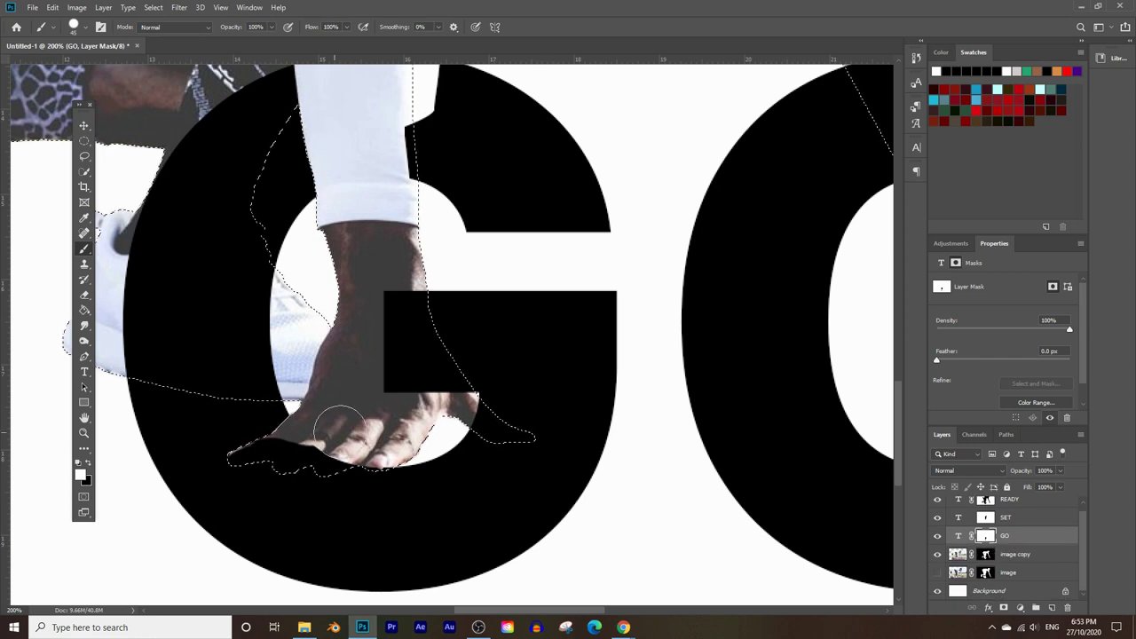
{"action": "left_click", "coordinate": [84, 480]}
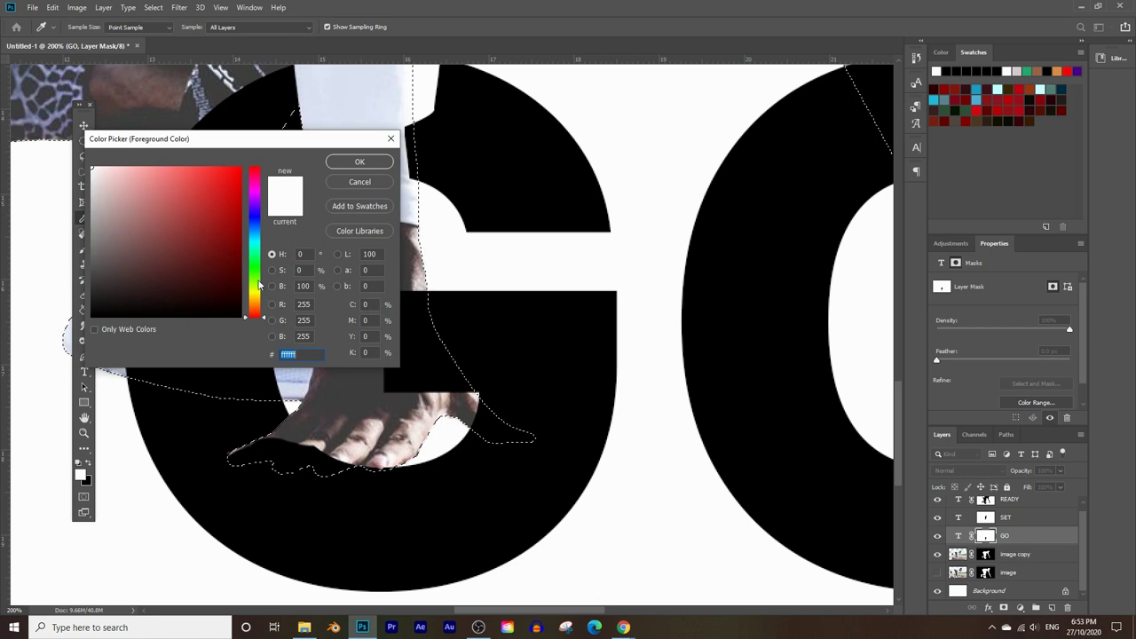
{"action": "type", "text": "000000"}
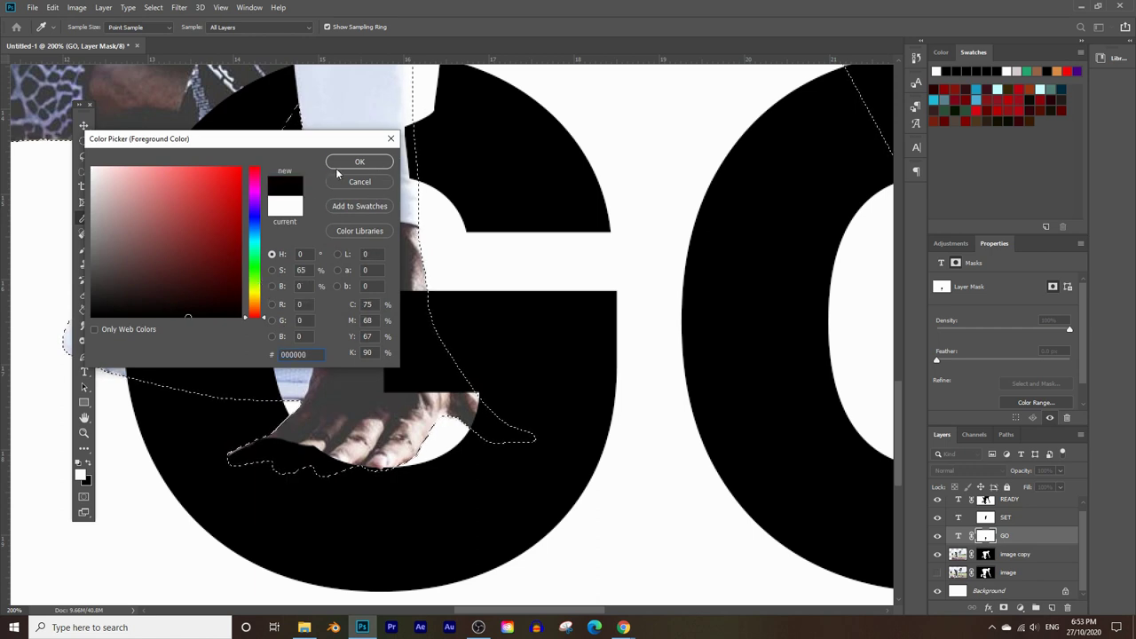
{"action": "key", "text": "Return"}
{"action": "left_click_drag", "start_coordinate": [311, 472], "coordinate": [265, 461]}
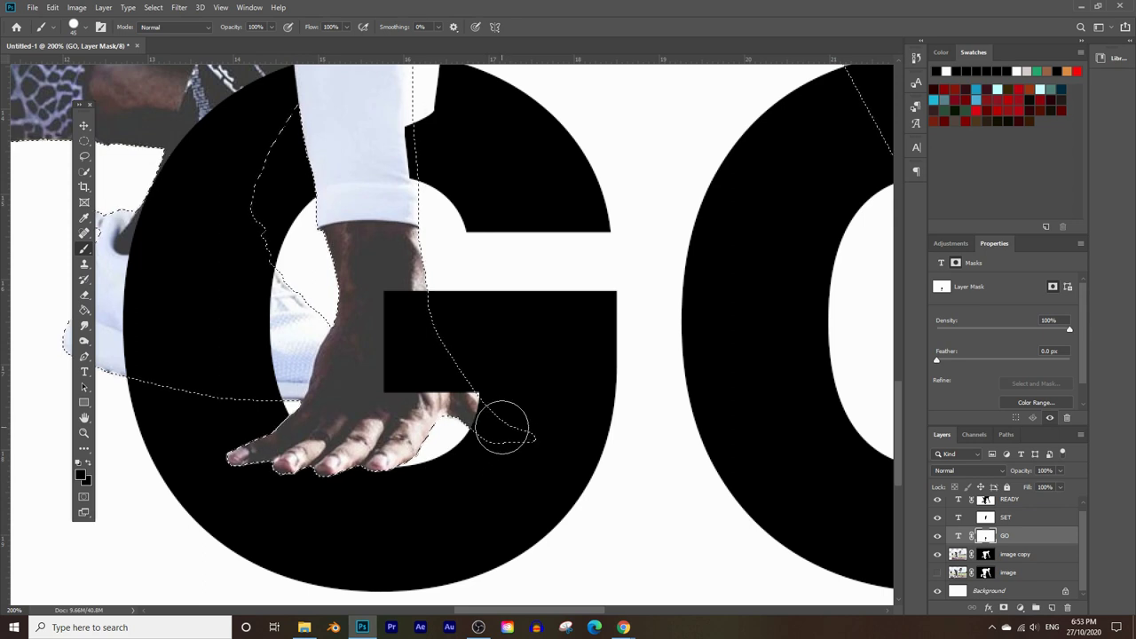
{"action": "mouse_move", "coordinate": [503, 423]}
{"action": "left_mouse_down"}
{"action": "mouse_move", "coordinate": [448, 401]}
{"action": "mouse_move", "coordinate": [514, 411]}
{"action": "mouse_move", "coordinate": [443, 374]}
{"action": "mouse_move", "coordinate": [397, 384]}
{"action": "mouse_move", "coordinate": [451, 382]}
{"action": "mouse_move", "coordinate": [415, 319]}
{"action": "mouse_move", "coordinate": [419, 364]}
{"action": "mouse_move", "coordinate": [406, 337]}
{"action": "mouse_move", "coordinate": [410, 287]}
{"action": "mouse_move", "coordinate": [401, 286]}
{"action": "mouse_move", "coordinate": [392, 316]}
{"action": "mouse_move", "coordinate": [420, 320]}
{"action": "left_mouse_up"}
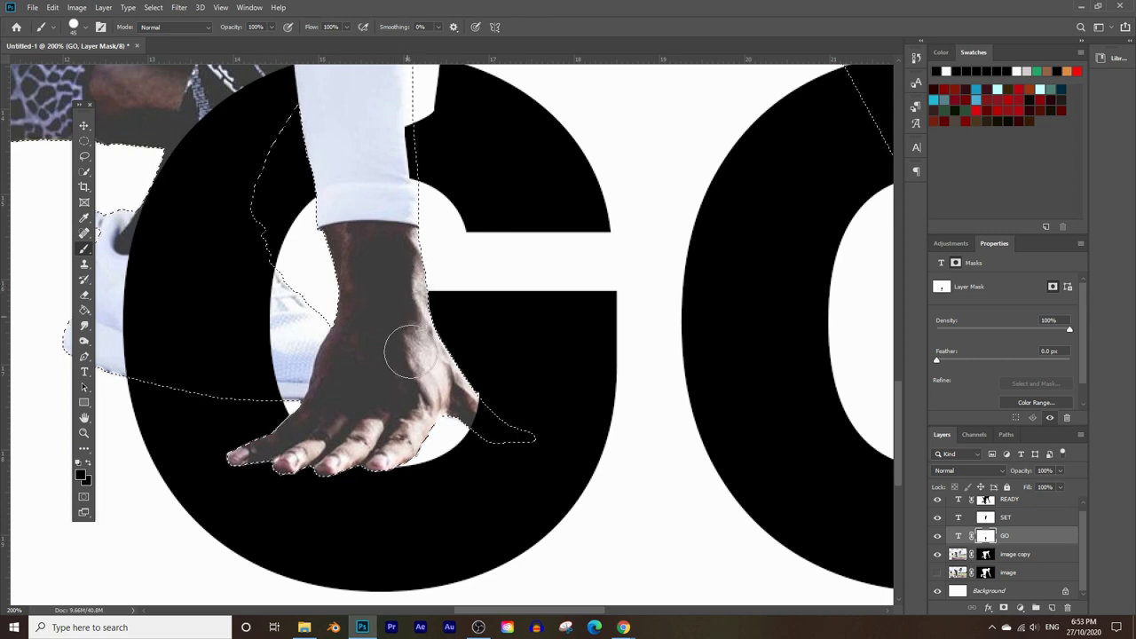
{"action": "key", "text": "ctrl+d"}
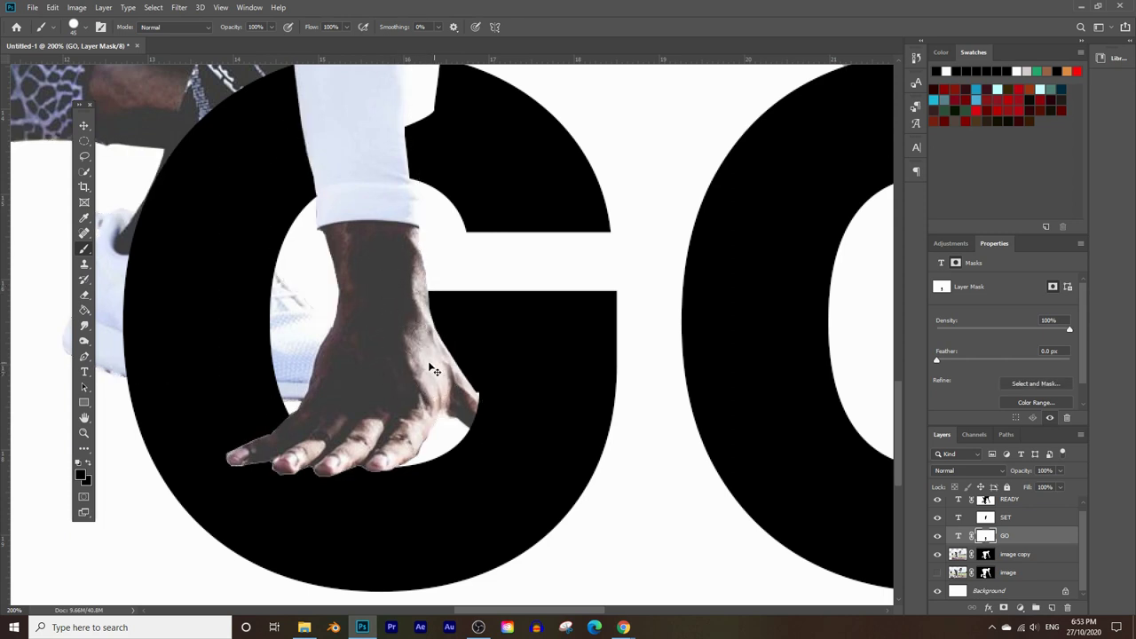
Add an exclamation mark to the end of the GO text so it reads GO!
{"action": "left_click", "coordinate": [84, 432]}
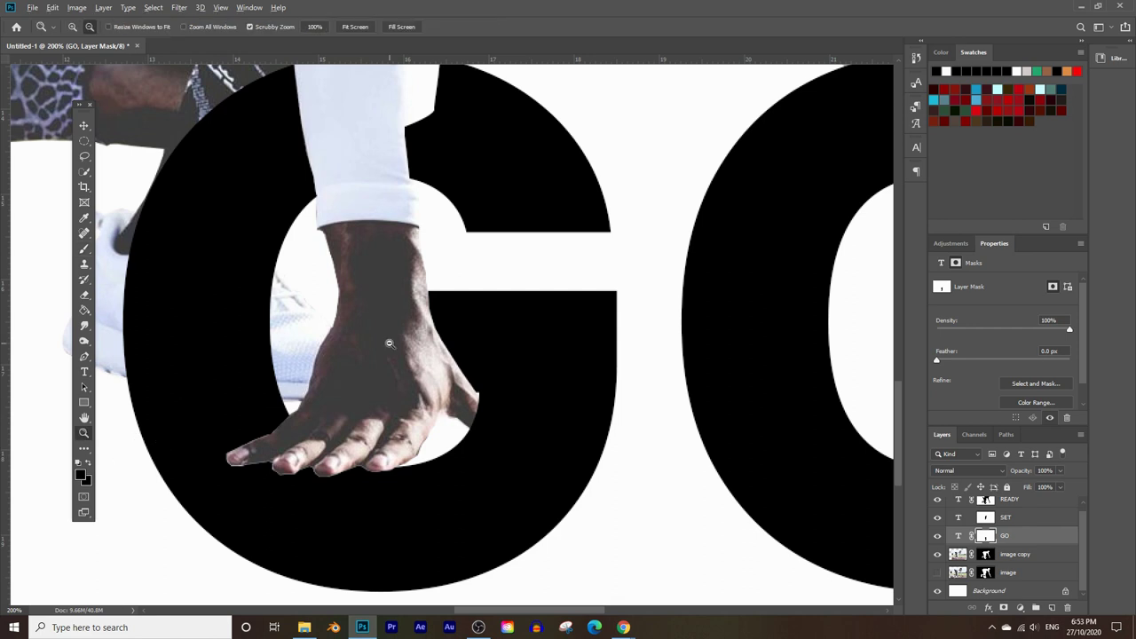
{"action": "scroll", "coordinate": [389, 344], "scroll_direction": "down", "scroll_amount": 5}
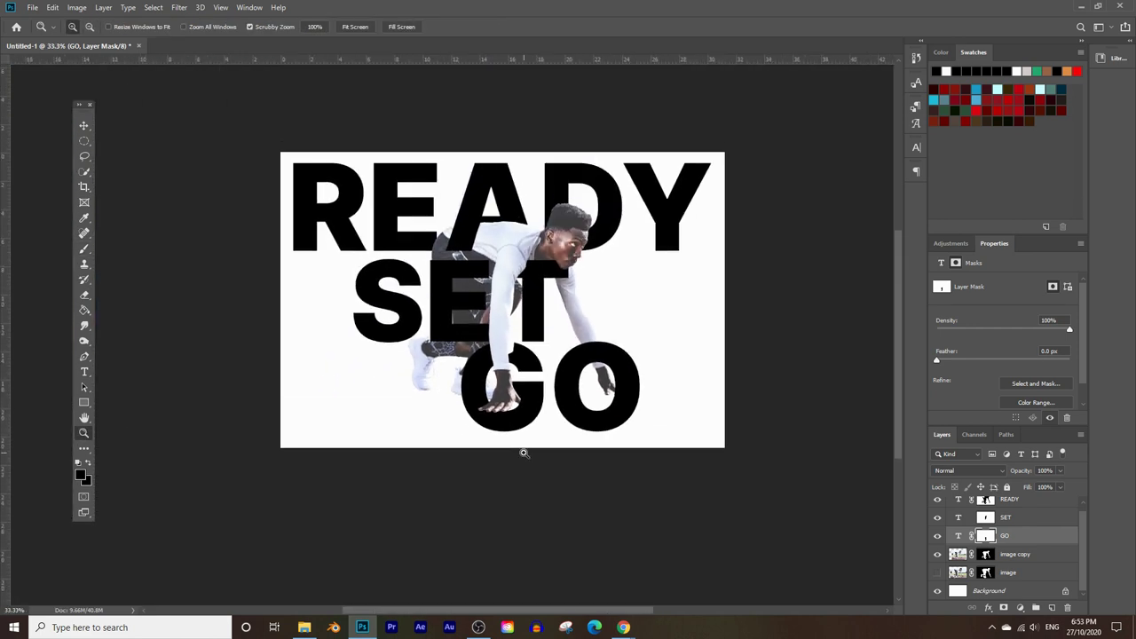
{"action": "left_click", "coordinate": [85, 372]}
{"action": "left_click", "coordinate": [621, 413]}
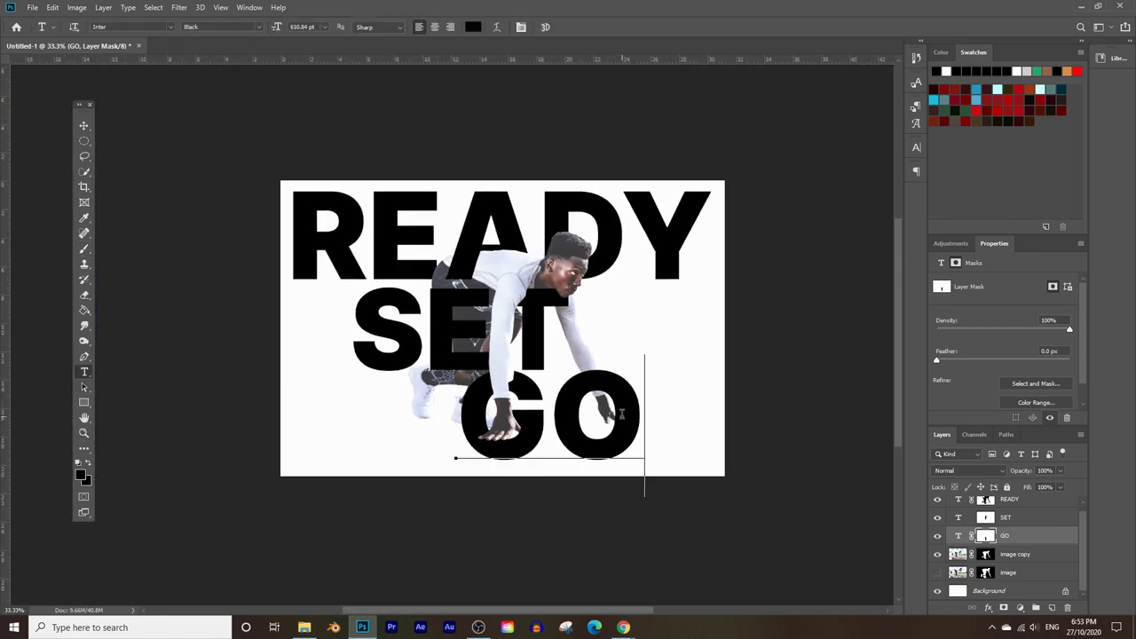
{"action": "type", "text": "!"}
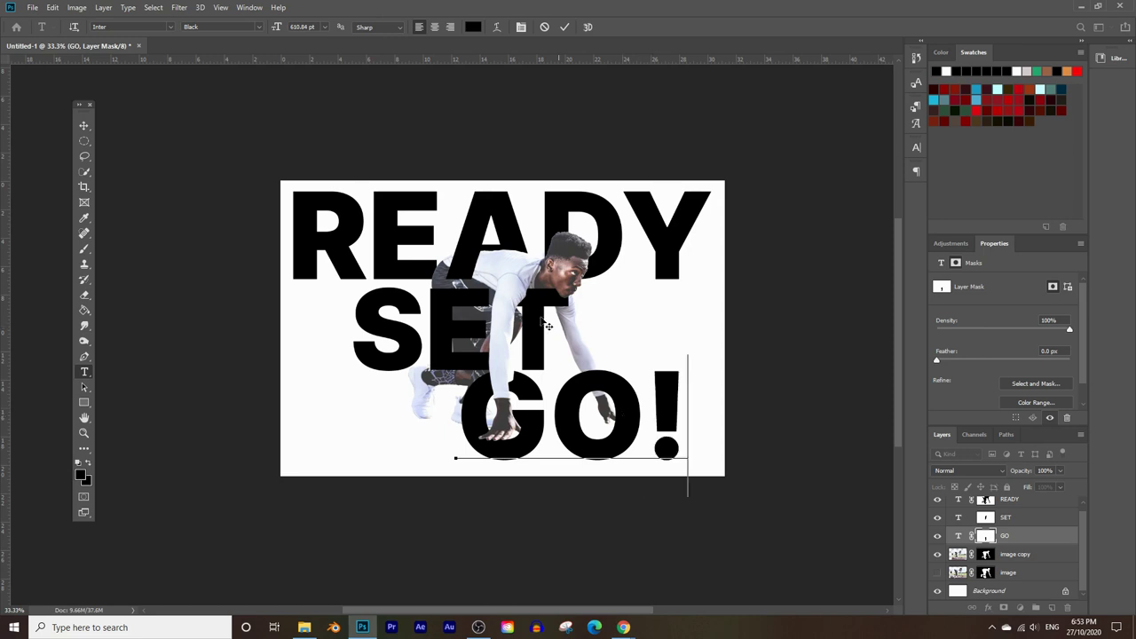
{"action": "left_click", "coordinate": [85, 125]}
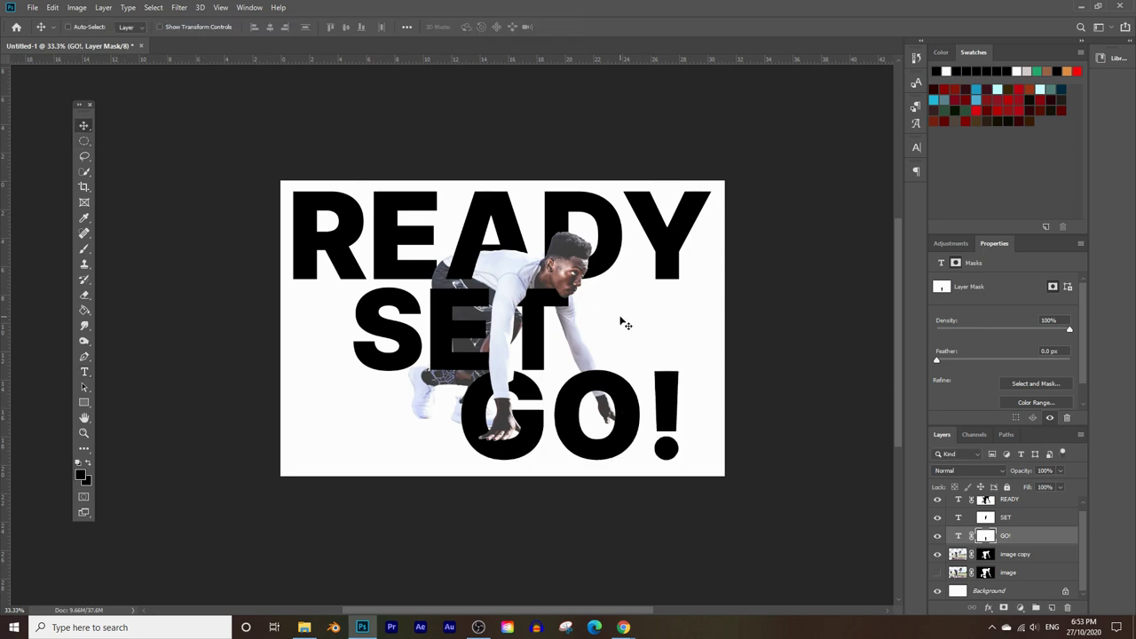
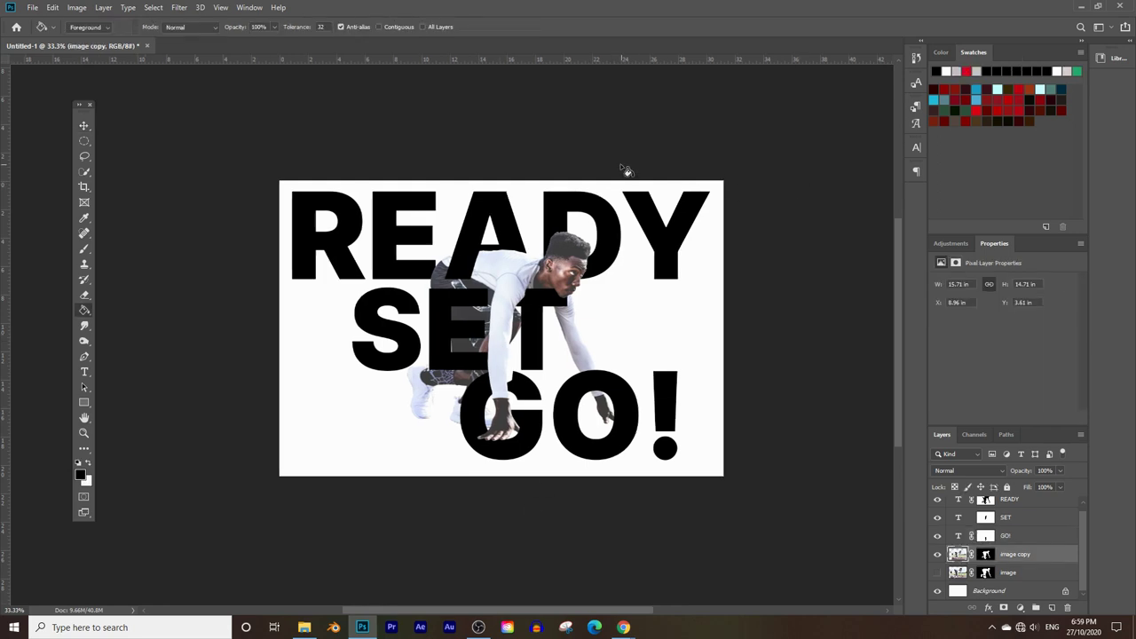
Add a new layer directly above the hidden image layer and fill it with black using the Paint Bucket.
{"action": "left_click", "coordinate": [1020, 577]}
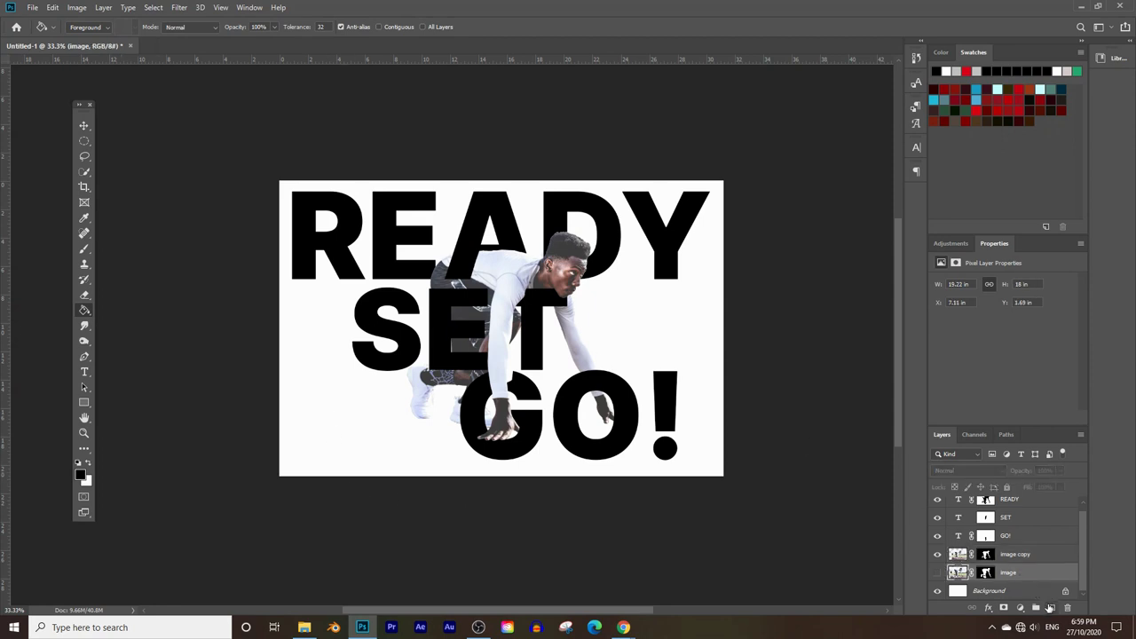
{"action": "left_click", "coordinate": [1050, 607]}
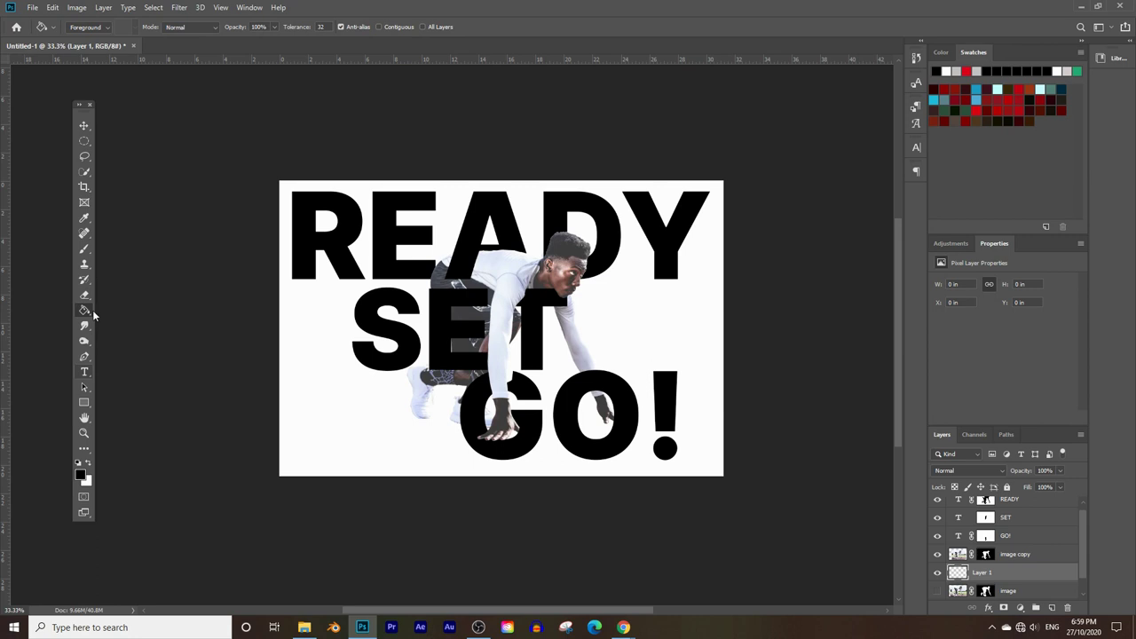
{"action": "left_click", "coordinate": [80, 475]}
{"action": "left_click_drag", "start_coordinate": [225, 280], "coordinate": [152, 366]}
{"action": "left_click", "coordinate": [383, 160]}
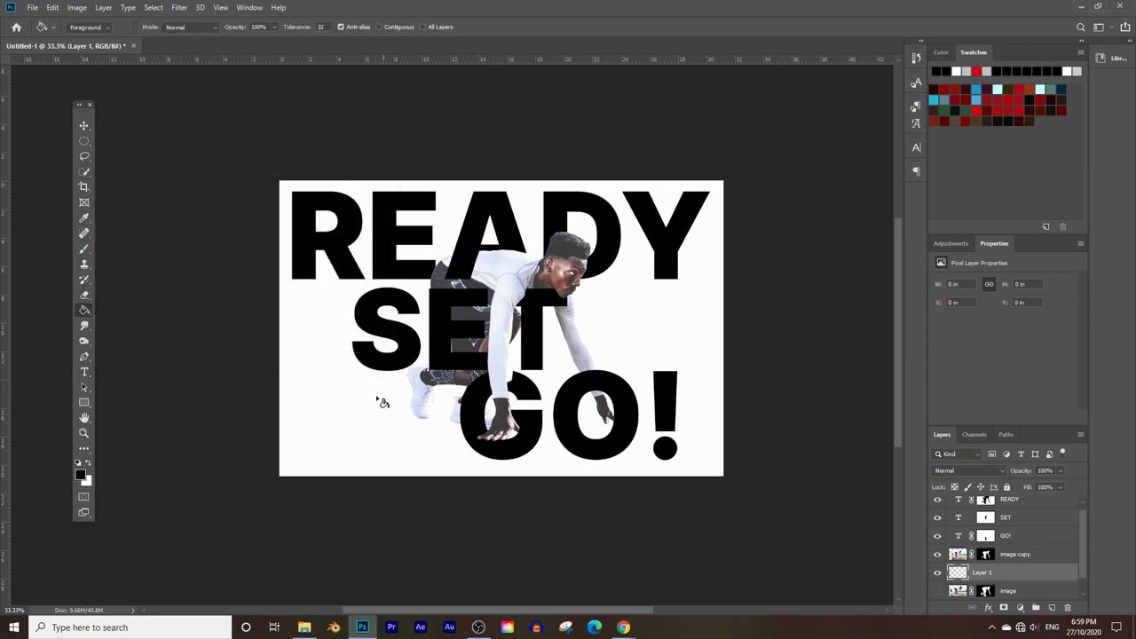
{"action": "left_click", "coordinate": [382, 407]}
Lower the black fill layer's opacity to 24% to make a light grey backdrop.
{"action": "left_click", "coordinate": [1060, 480]}
{"action": "left_click_drag", "start_coordinate": [1038, 485], "coordinate": [1020, 486]}
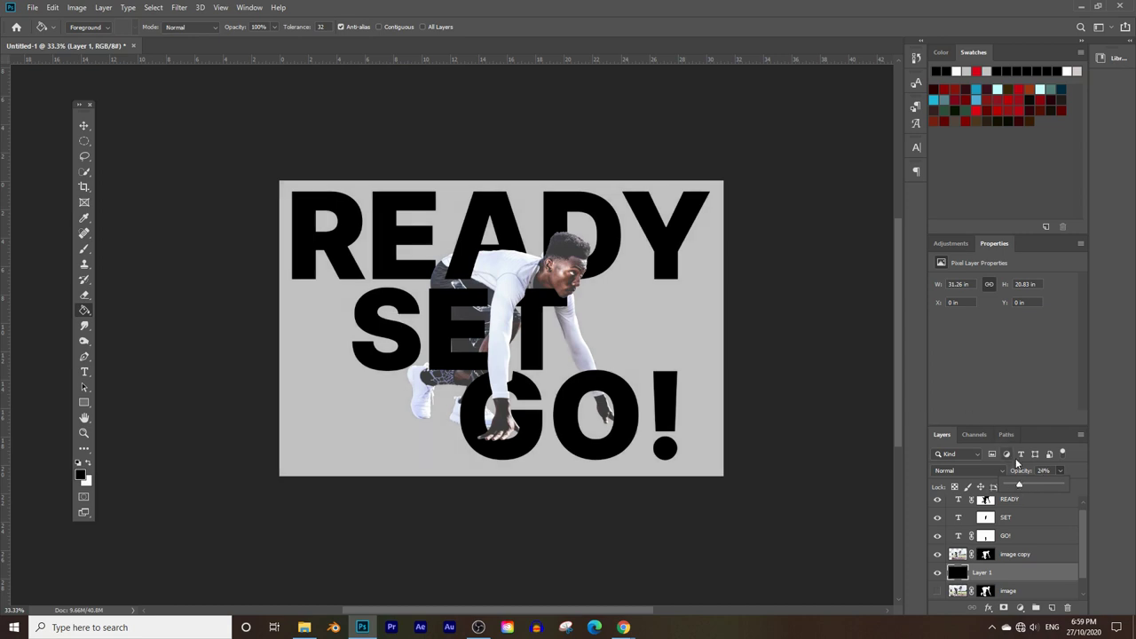
{"action": "left_click", "coordinate": [1021, 575]}
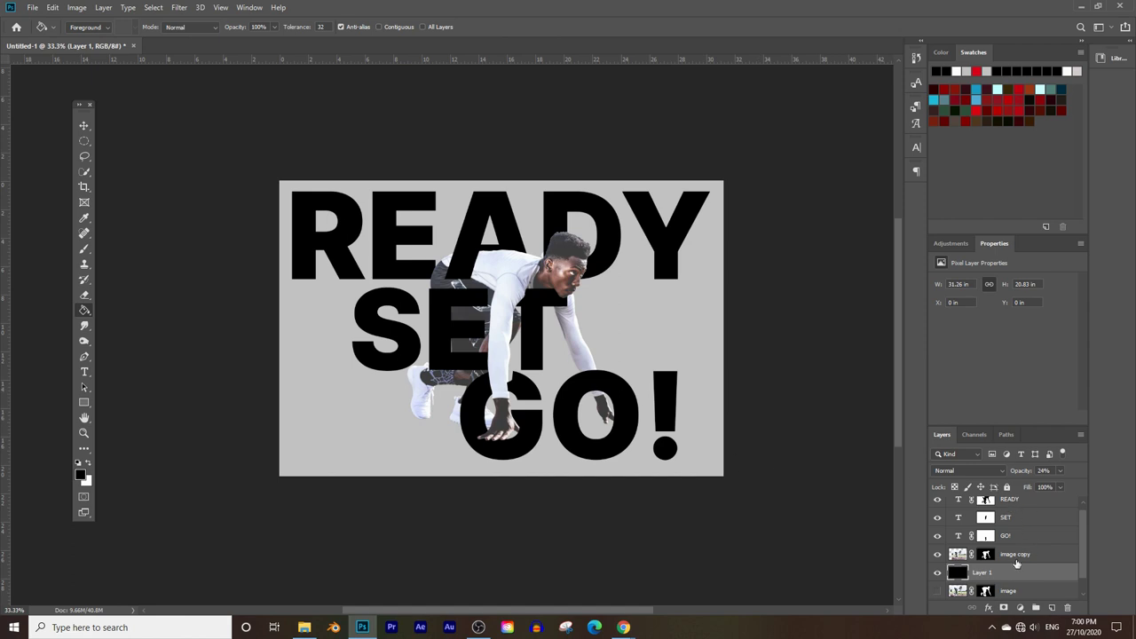
{"action": "left_click", "coordinate": [85, 372]}
{"action": "double_click", "coordinate": [332, 242]}
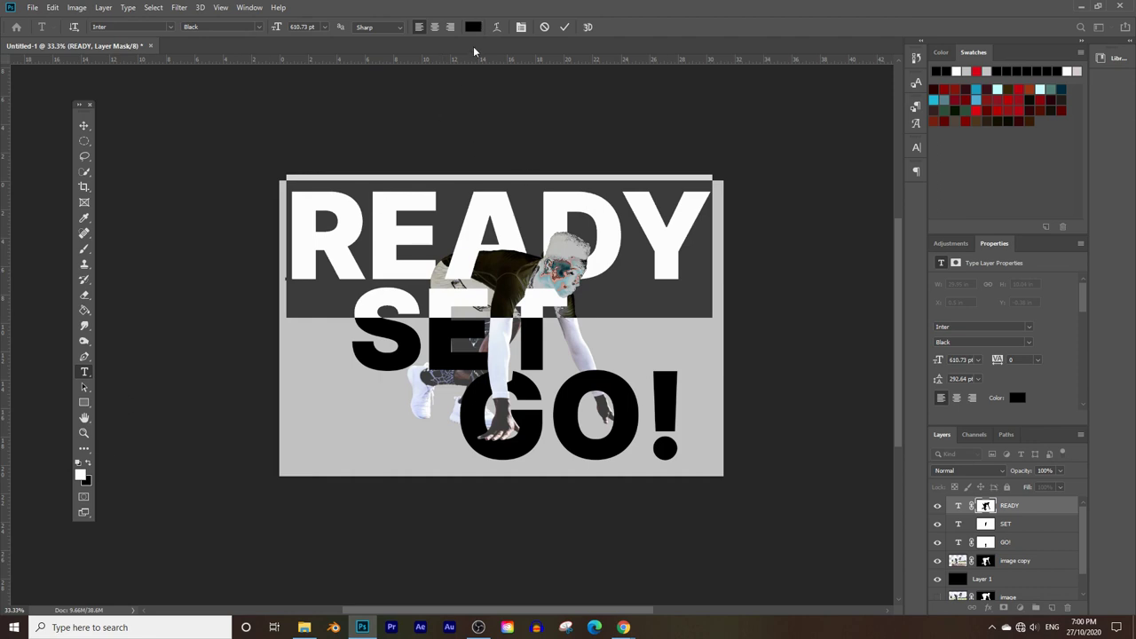
{"action": "left_click", "coordinate": [473, 28]}
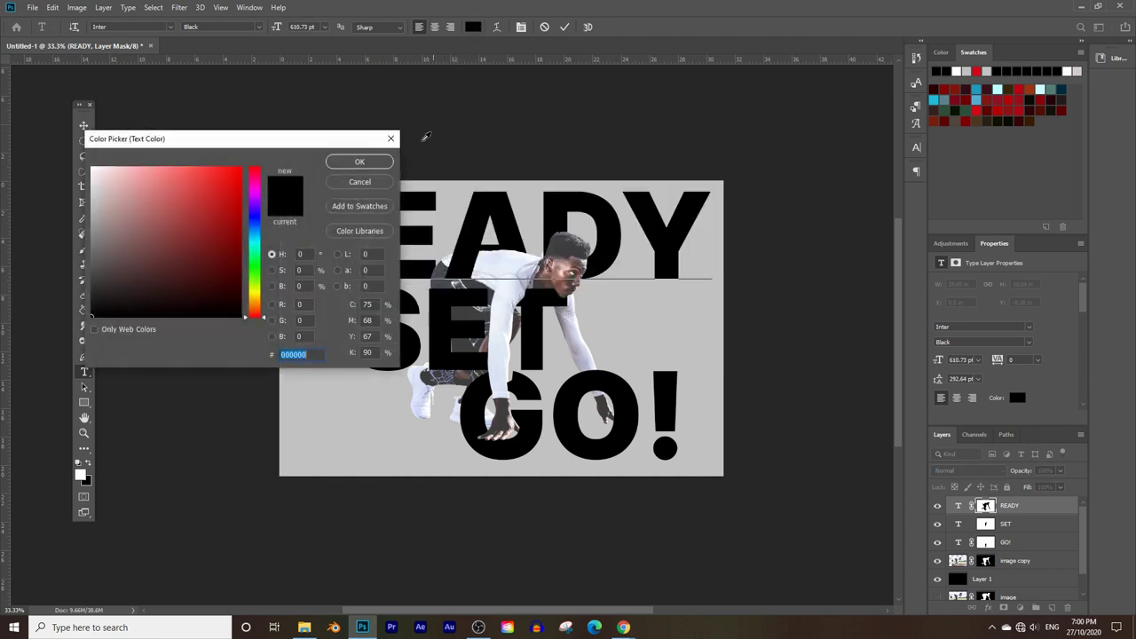
{"action": "left_click", "coordinate": [360, 161]}
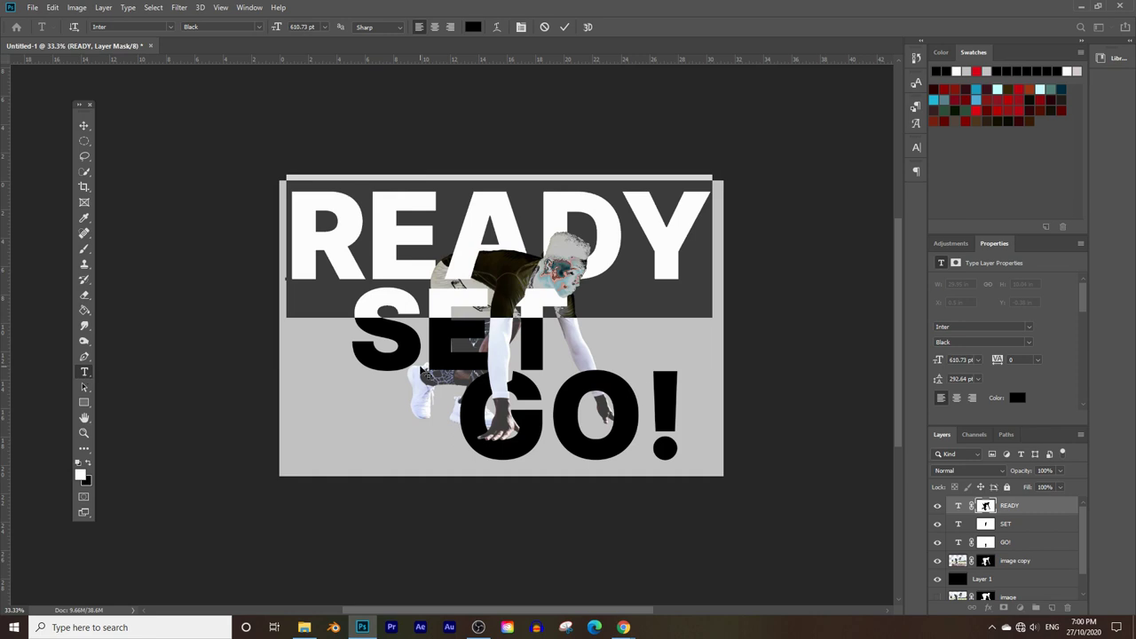
Select the whole SET text and change its colour to white.
{"action": "left_click", "coordinate": [84, 372]}
{"action": "left_click_drag", "start_coordinate": [352, 355], "coordinate": [572, 342]}
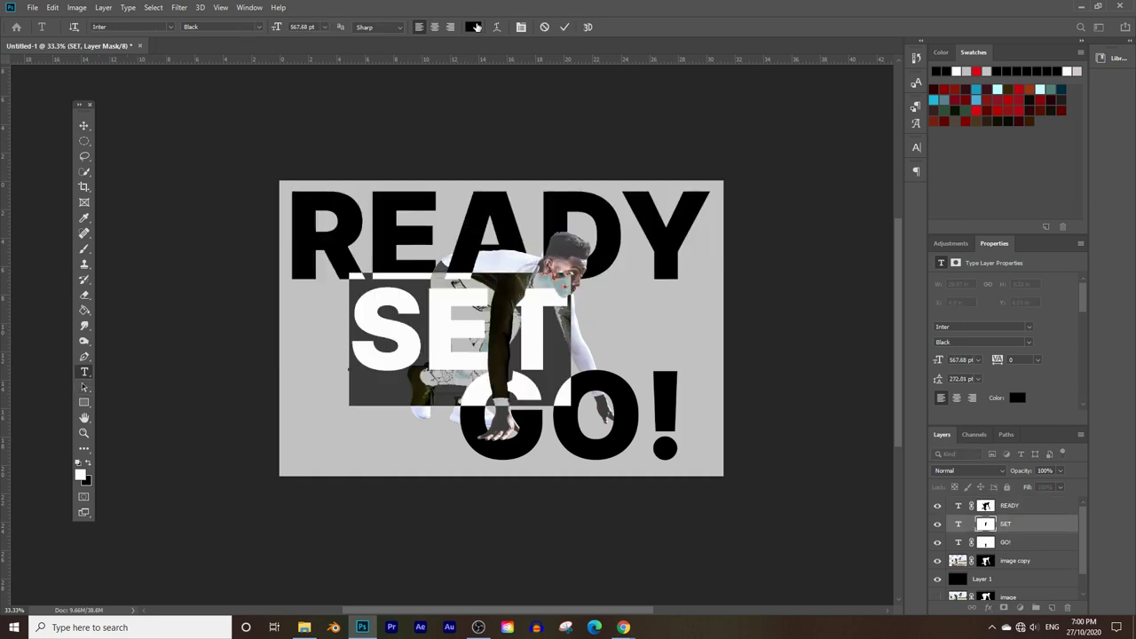
{"action": "left_click", "coordinate": [474, 26]}
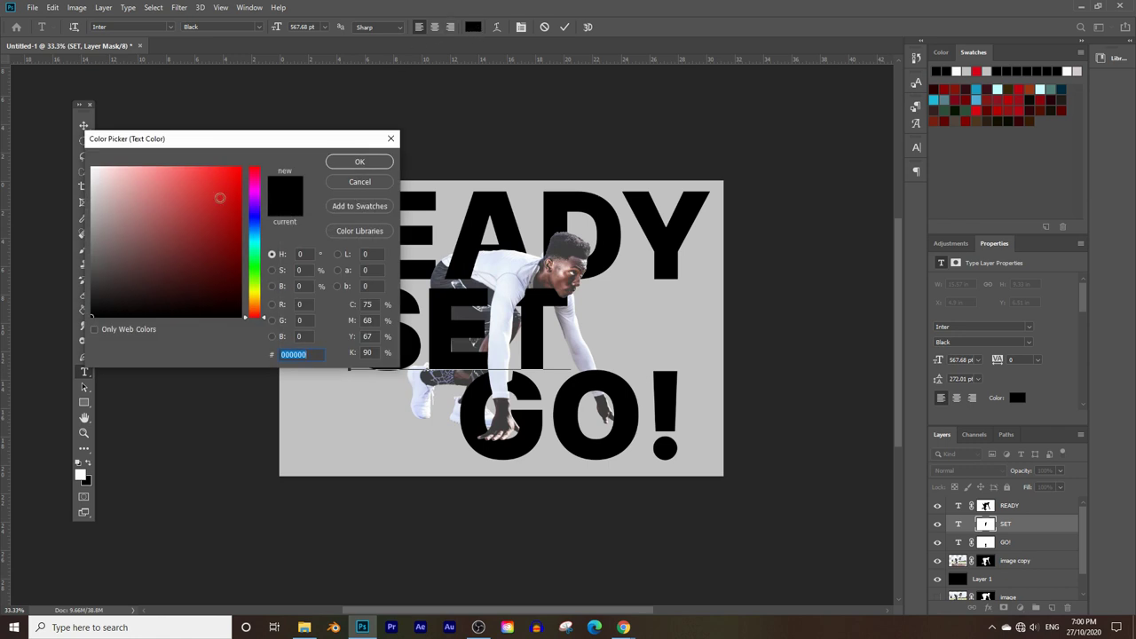
{"action": "left_click_drag", "start_coordinate": [219, 197], "coordinate": [91, 167]}
{"action": "left_click", "coordinate": [340, 163]}
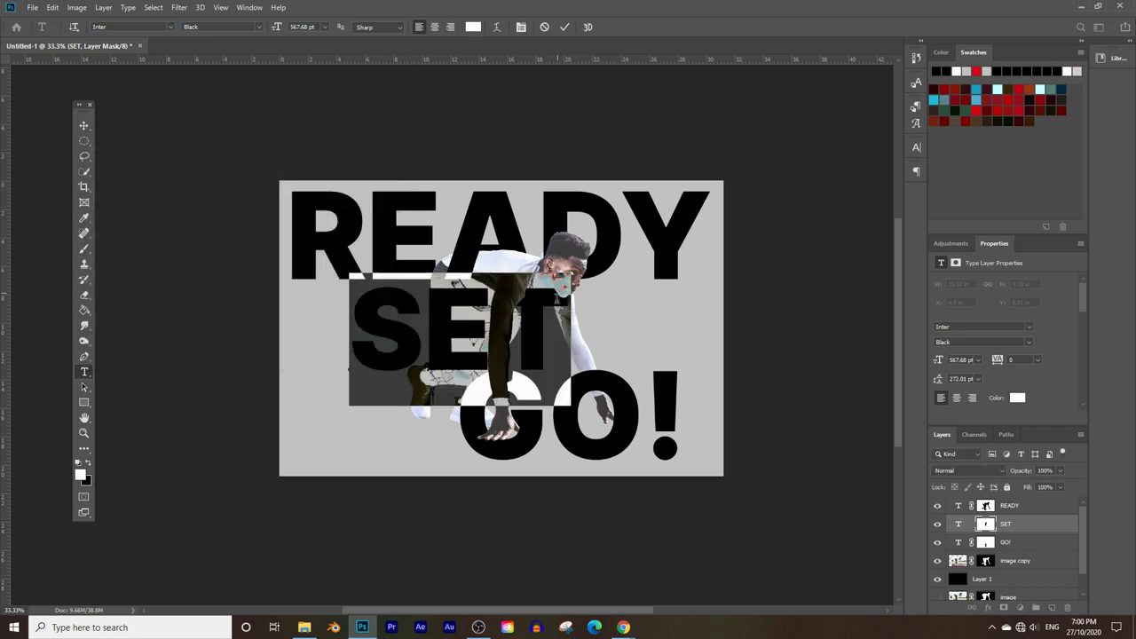
{"action": "left_click", "coordinate": [85, 386]}
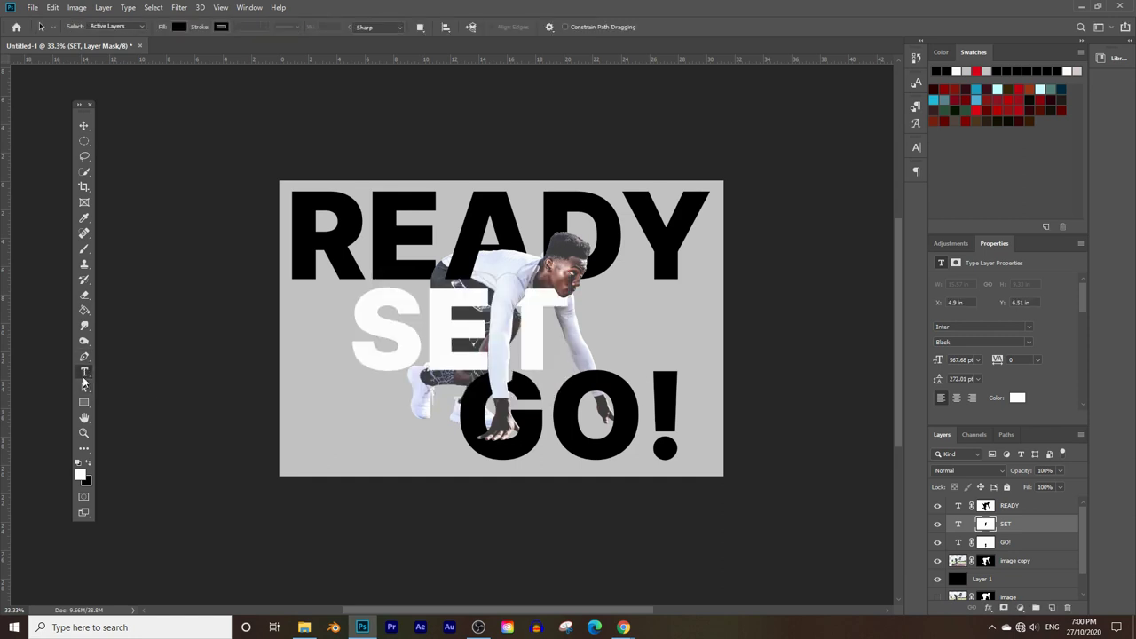
Select the whole GO! text and change its colour to white.
{"action": "left_click", "coordinate": [84, 372]}
{"action": "left_click", "coordinate": [456, 417]}
{"action": "left_click_drag", "start_coordinate": [456, 417], "coordinate": [437, 113]}
{"action": "left_click", "coordinate": [646, 410]}
{"action": "left_click", "coordinate": [473, 27]}
{"action": "left_click", "coordinate": [255, 160]}
{"action": "left_click", "coordinate": [373, 161]}
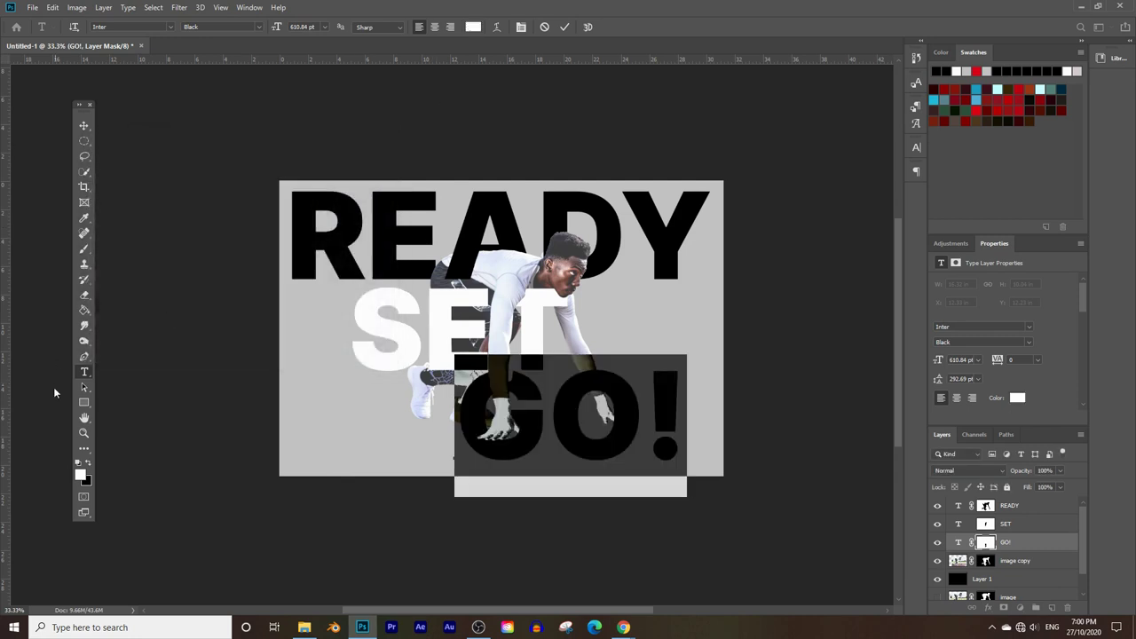
Select the whole READY text and change its colour to white (ffffff).
{"action": "left_click", "coordinate": [85, 372]}
{"action": "left_click", "coordinate": [302, 230]}
{"action": "key", "text": "ctrl+a"}
{"action": "left_click", "coordinate": [473, 26]}
{"action": "left_click", "coordinate": [91, 167]}
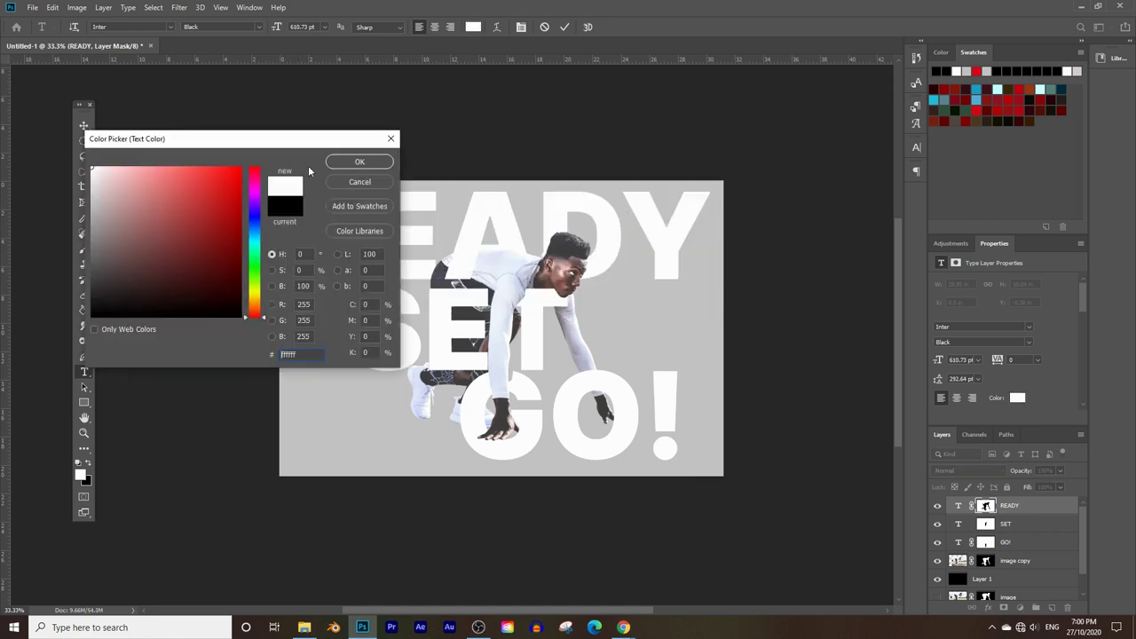
{"action": "left_click", "coordinate": [360, 162]}
{"action": "left_click", "coordinate": [84, 125]}
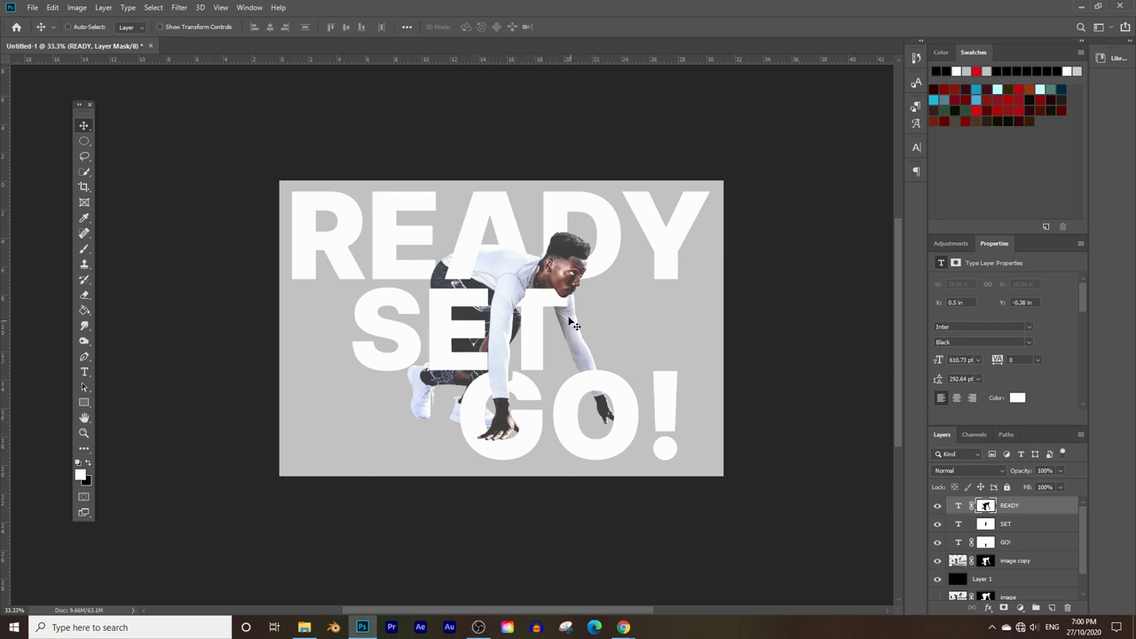
Add a Brightness/Contrast adjustment layer above the image copy layer and raise its contrast to 76.
{"action": "scroll", "coordinate": [1008, 540], "scroll_direction": "down", "scroll_amount": 1}
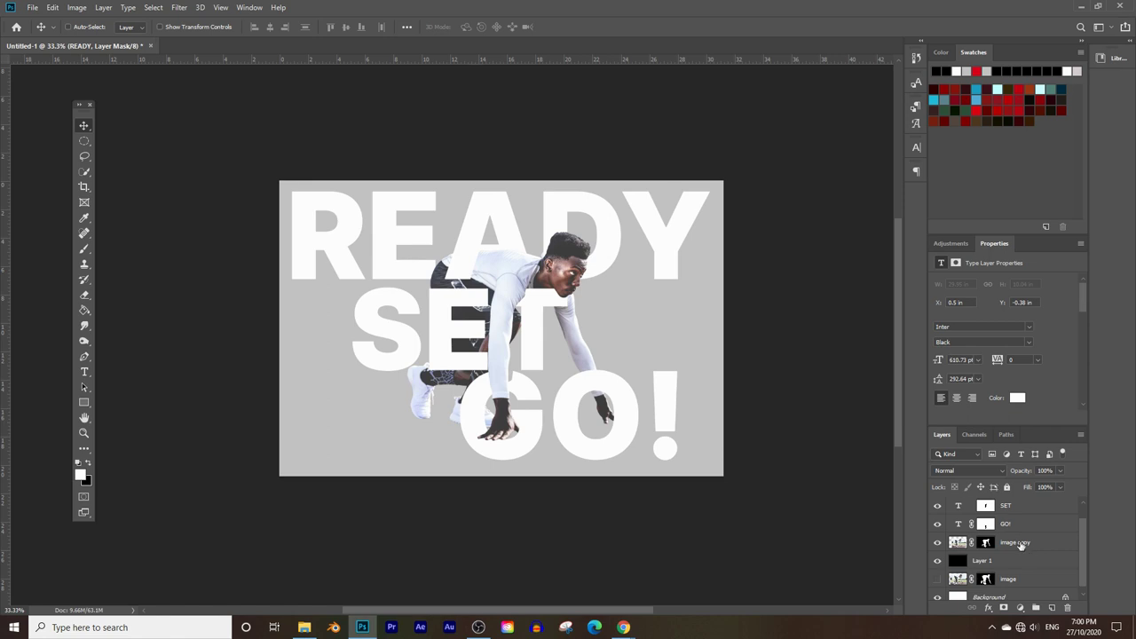
{"action": "left_click", "coordinate": [1012, 544]}
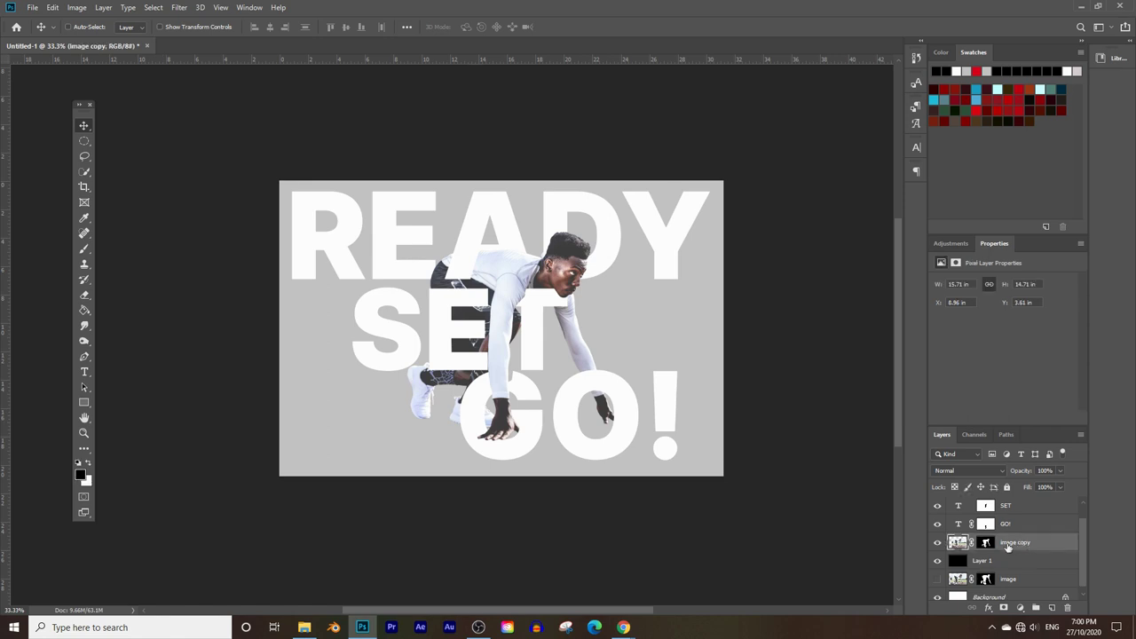
{"action": "left_click", "coordinate": [1021, 609]}
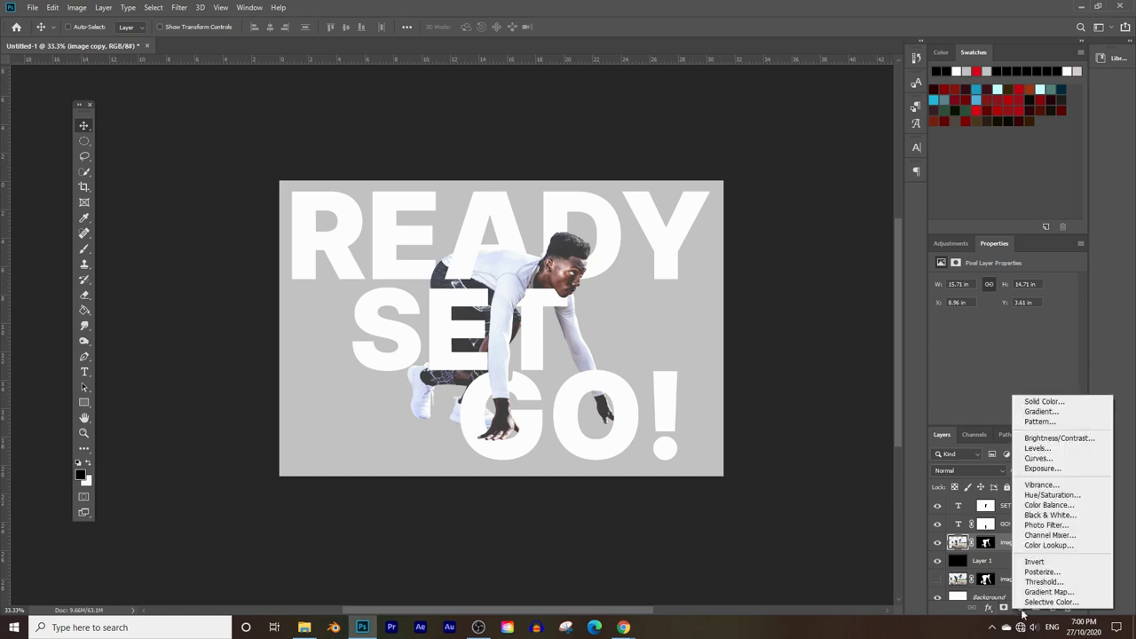
{"action": "left_click", "coordinate": [1058, 438]}
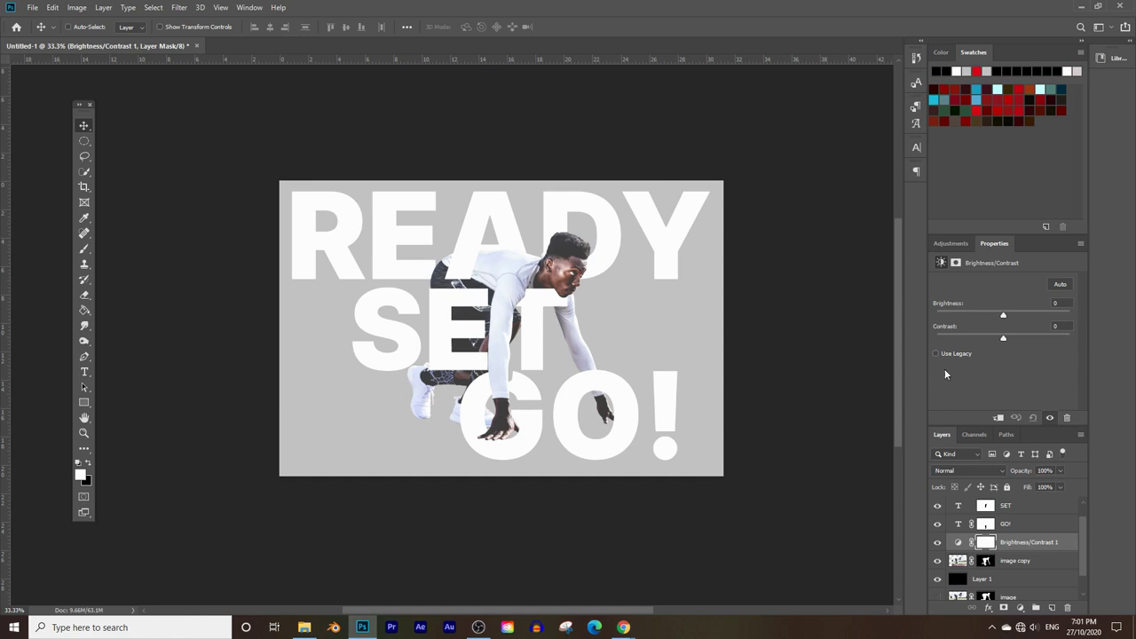
{"action": "left_click", "coordinate": [250, 7]}
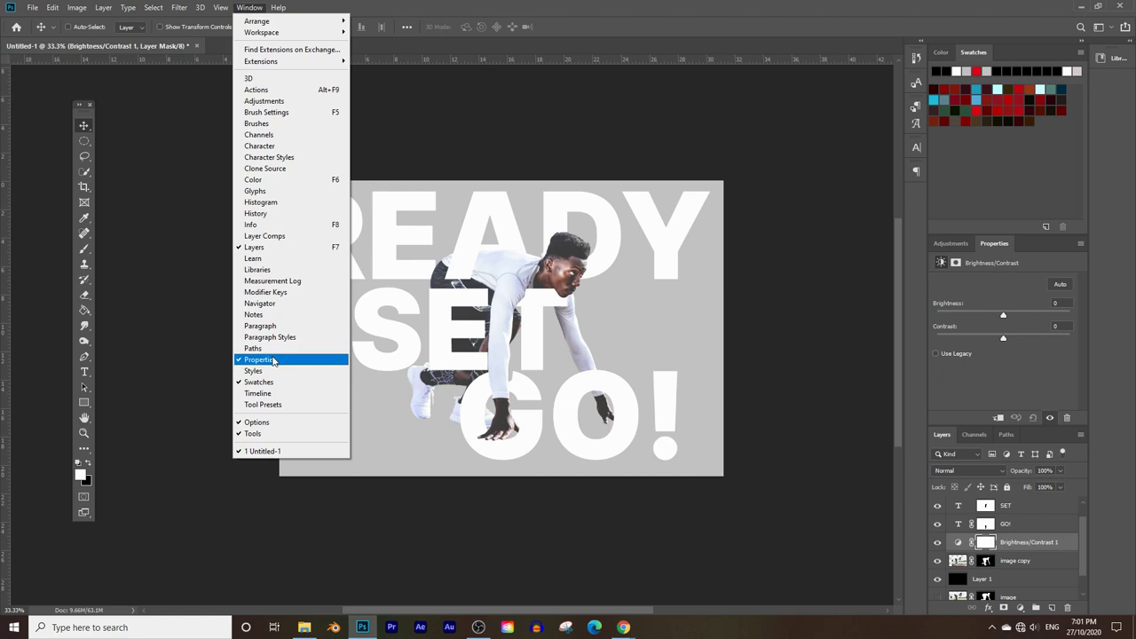
{"action": "left_click", "coordinate": [1056, 388]}
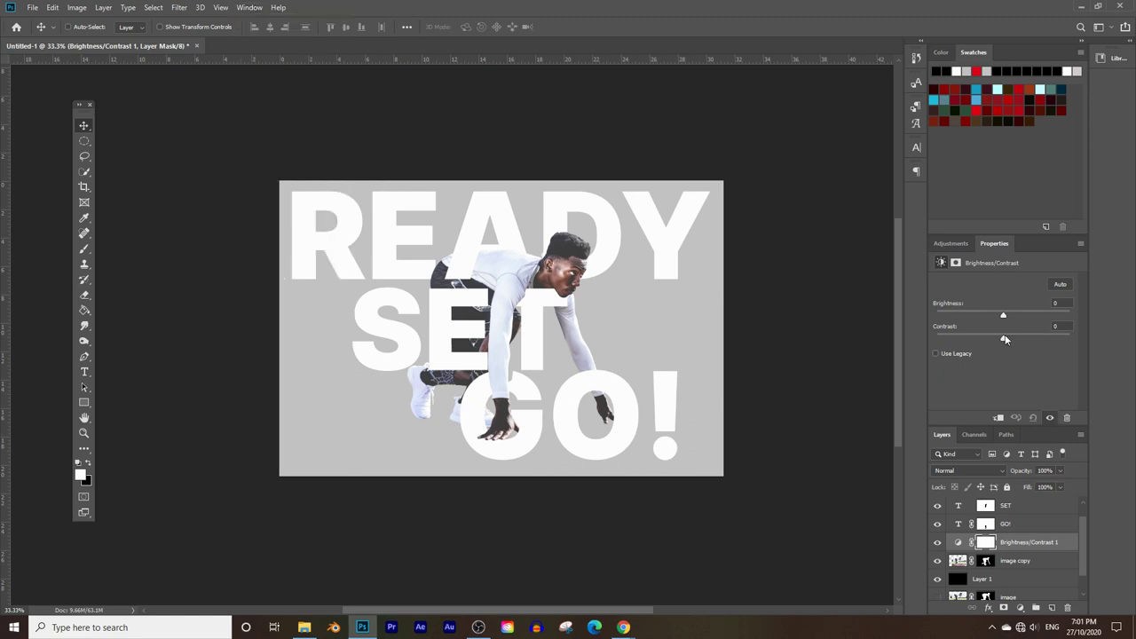
{"action": "left_click_drag", "start_coordinate": [1016, 337], "coordinate": [1039, 337]}
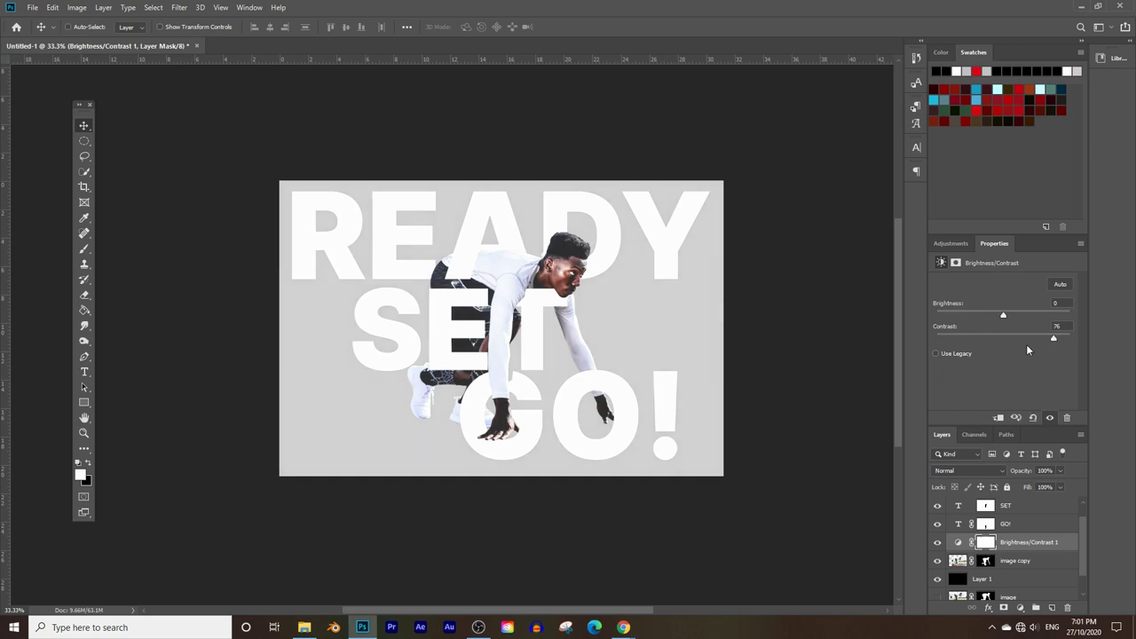
Compare the poster with and without the Brightness/Contrast adjustment, and set its contrast to 69 and brightness to 0.
{"action": "left_click", "coordinate": [936, 545]}
{"action": "left_click", "coordinate": [938, 545]}
{"action": "left_click", "coordinate": [937, 543]}
{"action": "left_click", "coordinate": [938, 543]}
{"action": "mouse_move", "coordinate": [1001, 316]}
{"action": "left_mouse_down"}
{"action": "mouse_move", "coordinate": [1017, 316]}
{"action": "mouse_move", "coordinate": [999, 319]}
{"action": "left_mouse_up"}
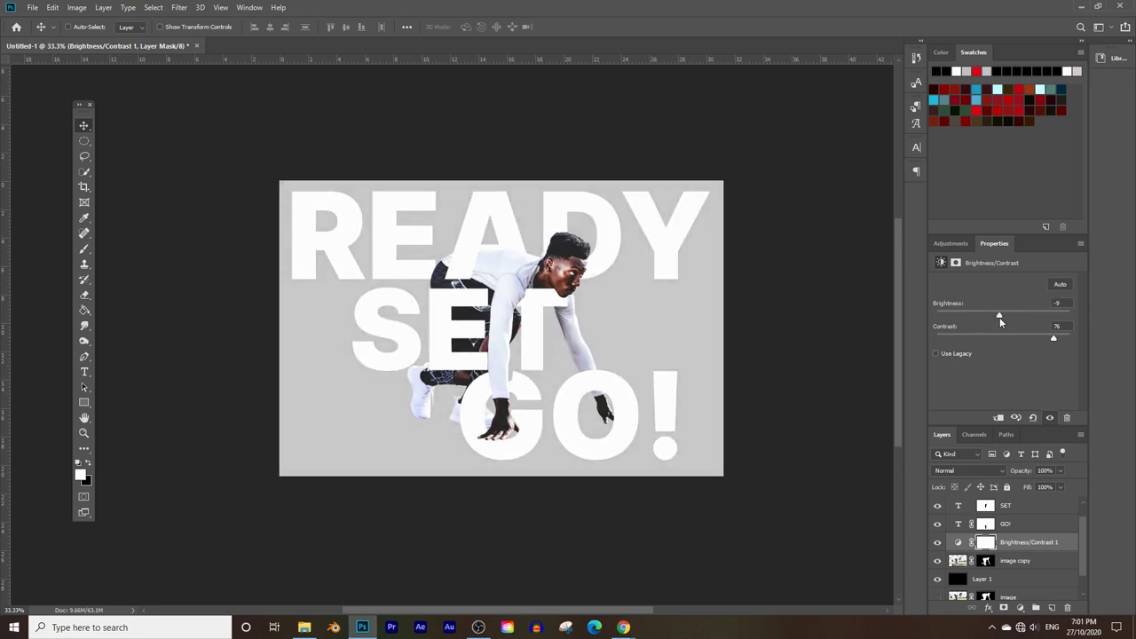
{"action": "type", "text": "0"}
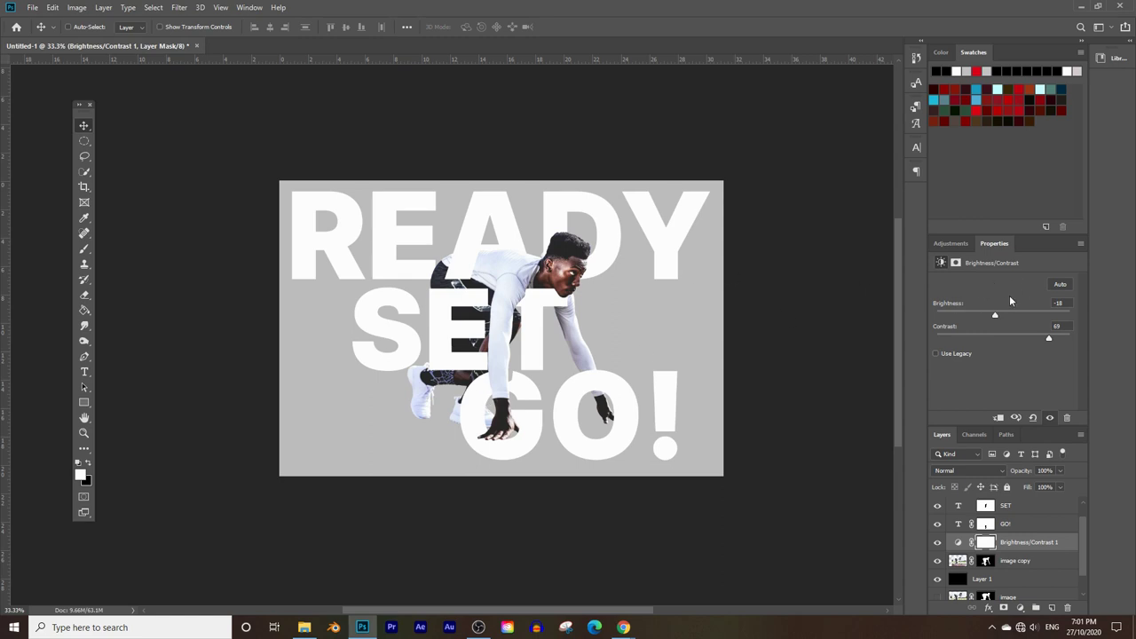
{"action": "type", "text": "0"}
{"action": "key", "text": "Return"}
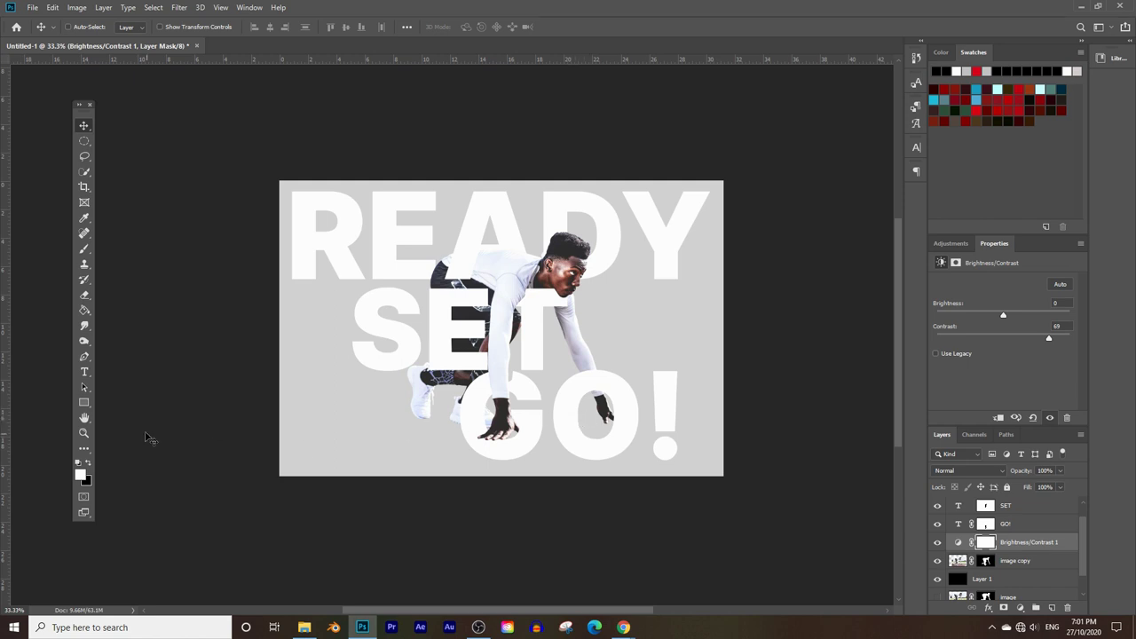
Paint white on the GO! layer mask to restore the missing part of the G beside the runner's sleeve.
{"action": "left_click", "coordinate": [83, 432]}
{"action": "left_click", "coordinate": [511, 378]}
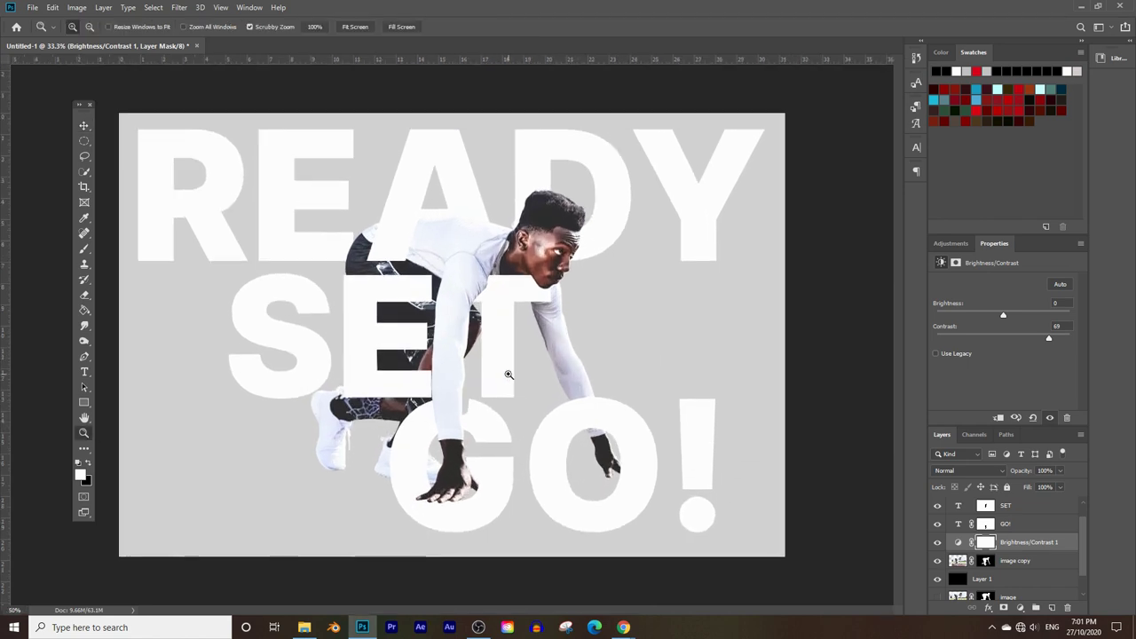
{"action": "left_click", "coordinate": [509, 374]}
{"action": "left_click", "coordinate": [449, 436]}
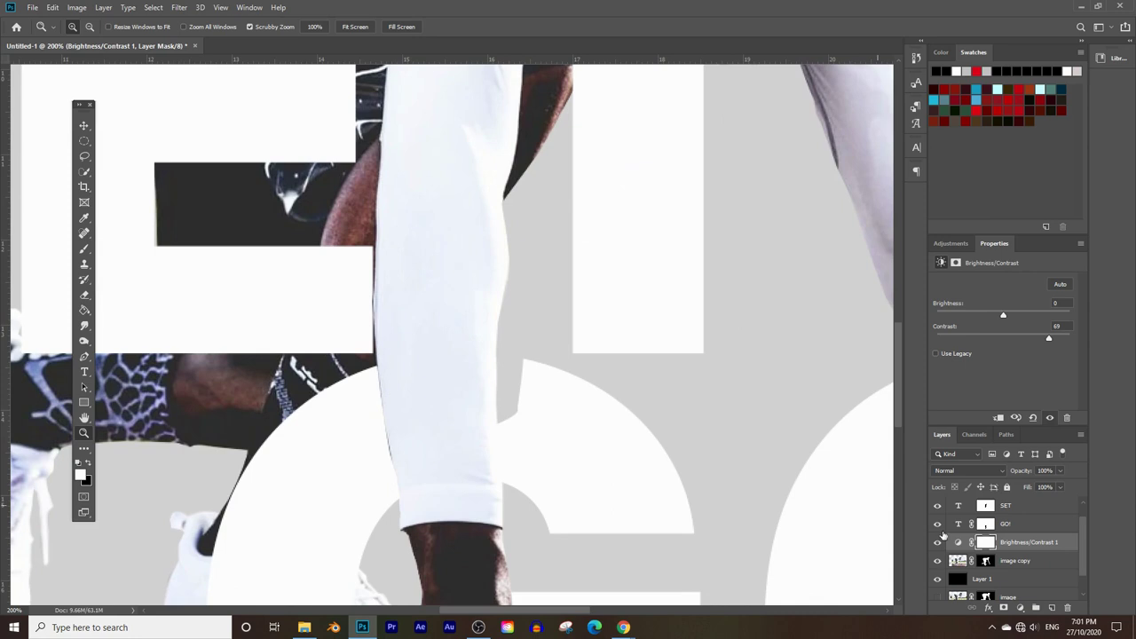
{"action": "left_click", "coordinate": [987, 526]}
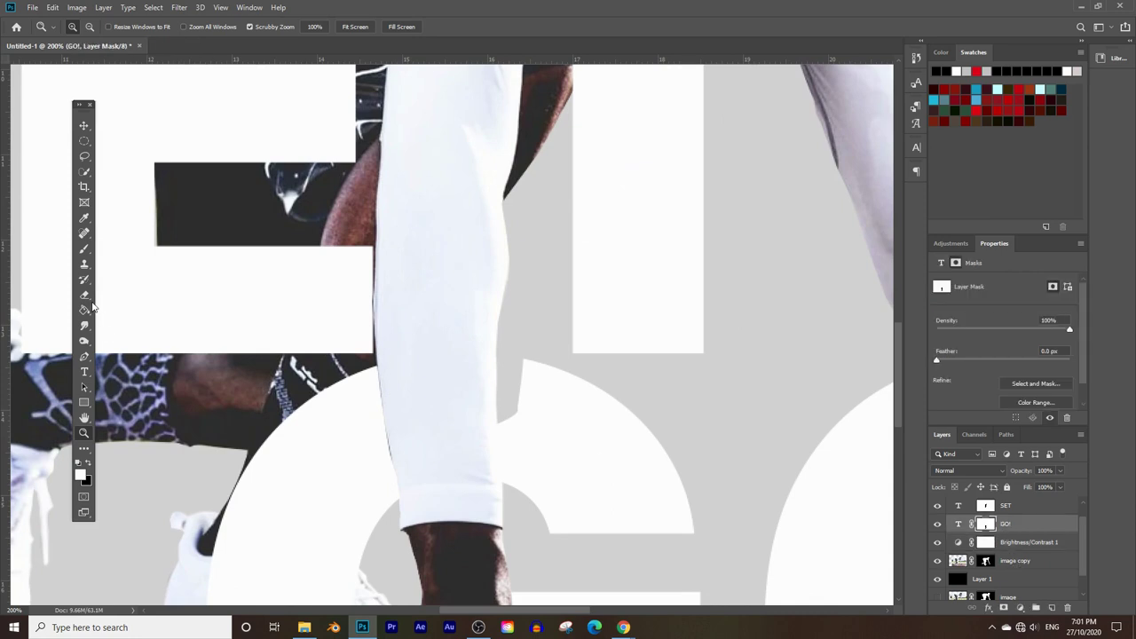
{"action": "left_click", "coordinate": [83, 253]}
{"action": "mouse_move", "coordinate": [526, 398]}
{"action": "left_mouse_down"}
{"action": "mouse_move", "coordinate": [523, 366]}
{"action": "mouse_move", "coordinate": [523, 406]}
{"action": "mouse_move", "coordinate": [525, 391]}
{"action": "left_mouse_up"}
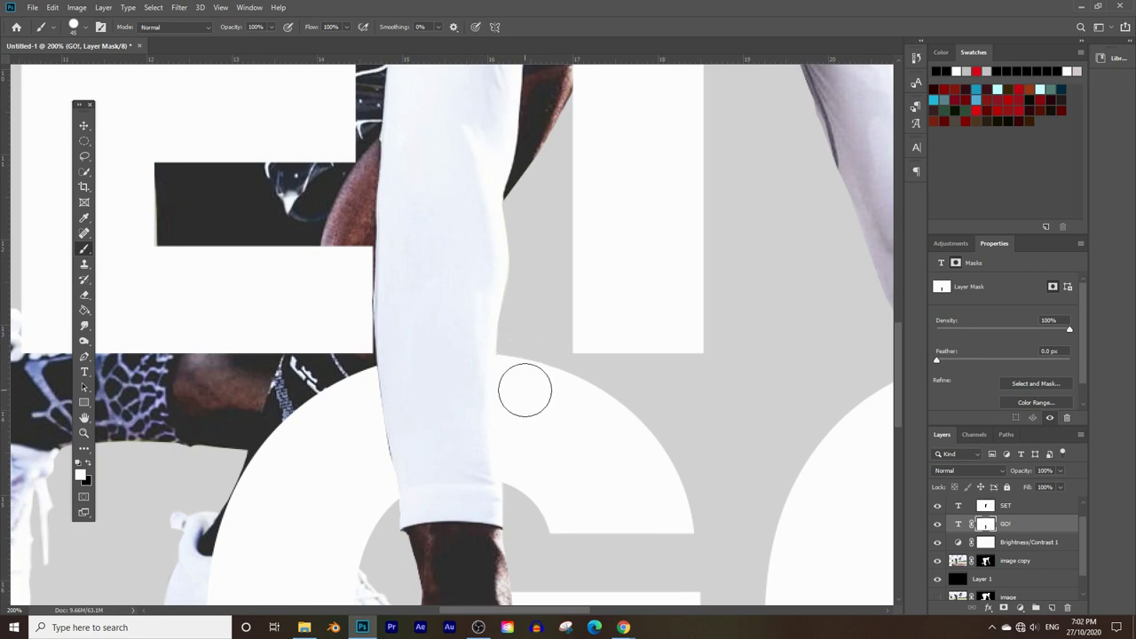
Load the GO! layer mask as a selection and invert it to select the runner's forearm and hand.
{"action": "left_click", "coordinate": [85, 432]}
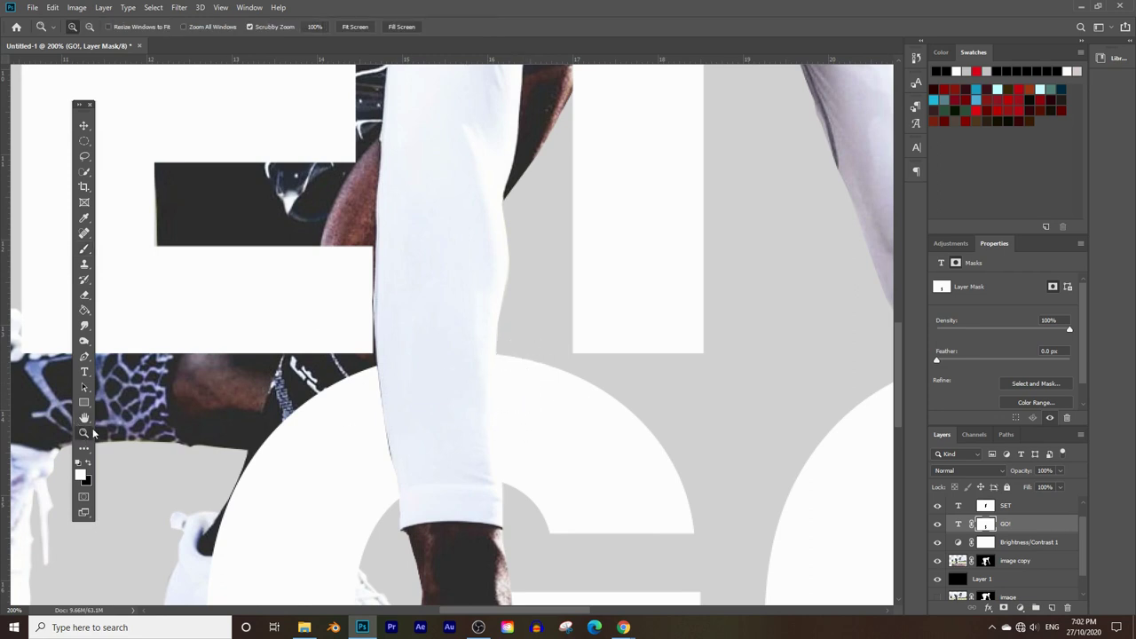
{"action": "left_click", "coordinate": [375, 406], "text": "alt"}
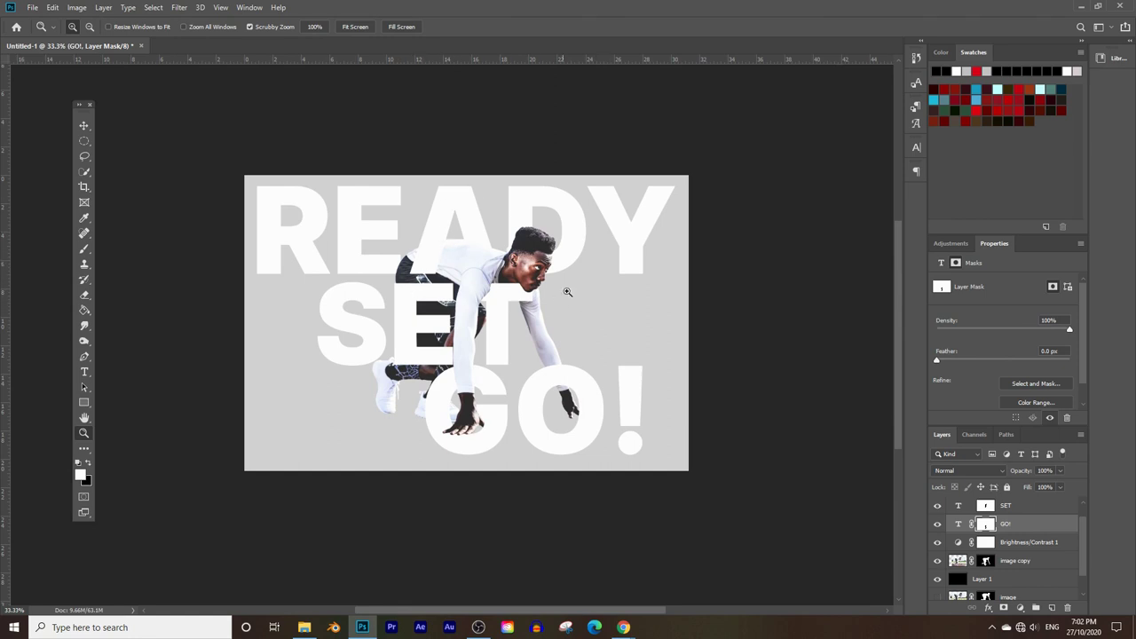
{"action": "left_click_drag", "start_coordinate": [454, 250], "coordinate": [802, 474]}
{"action": "scroll", "coordinate": [987, 529], "scroll_direction": "up", "scroll_amount": 1}
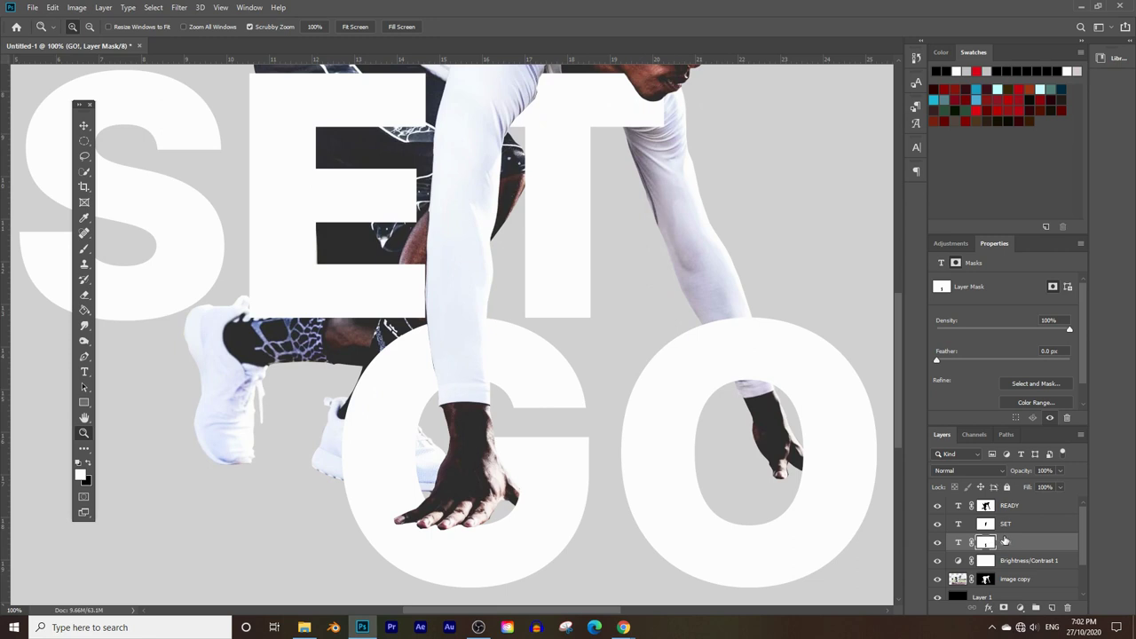
{"action": "left_click", "coordinate": [987, 525]}
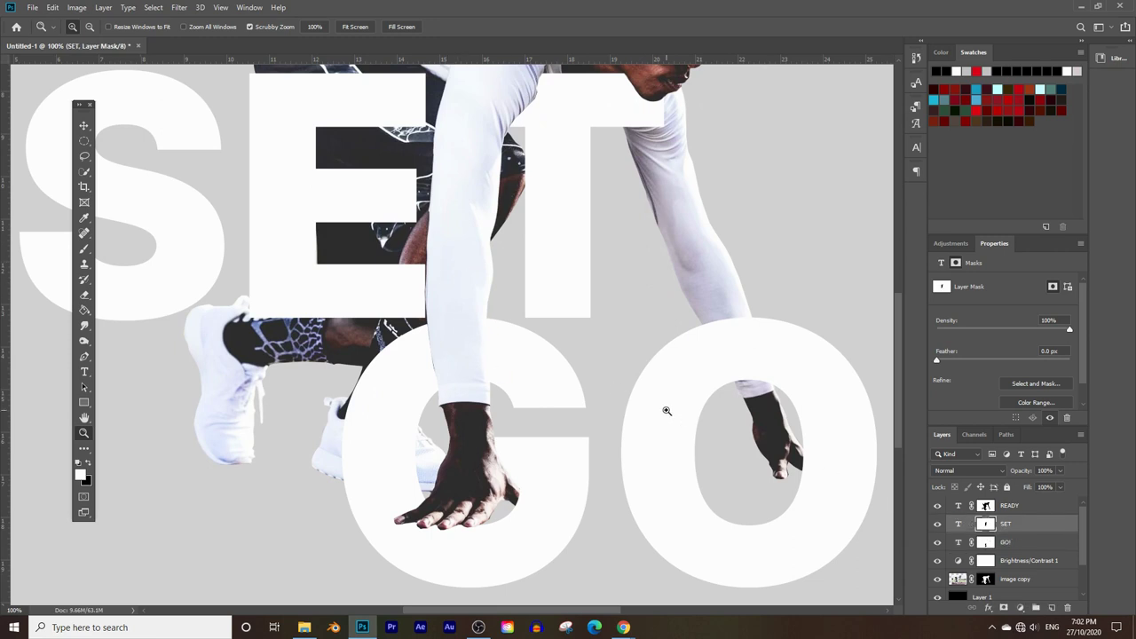
{"action": "left_click", "coordinate": [986, 543]}
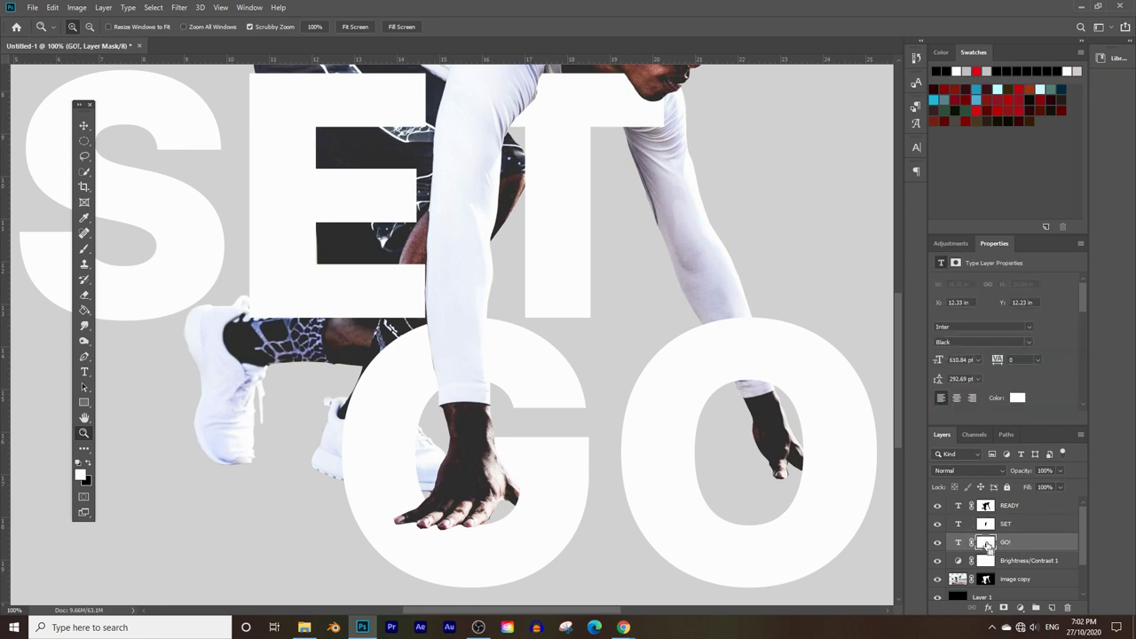
{"action": "left_click", "coordinate": [986, 544], "text": "ctrl"}
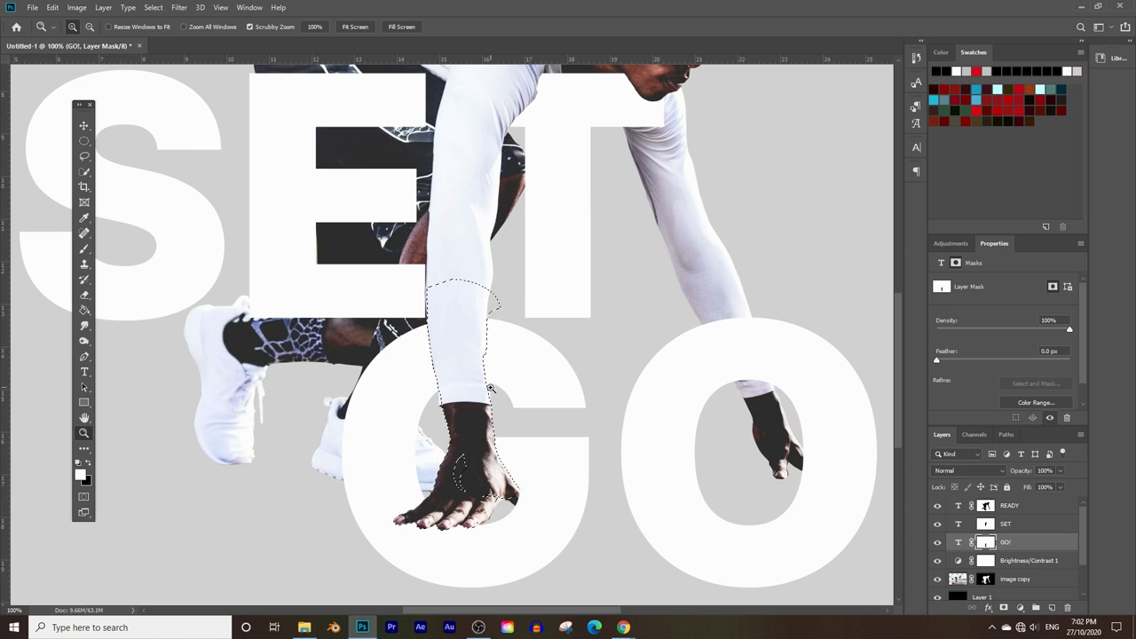
{"action": "left_click", "coordinate": [153, 7]}
{"action": "left_click", "coordinate": [168, 53]}
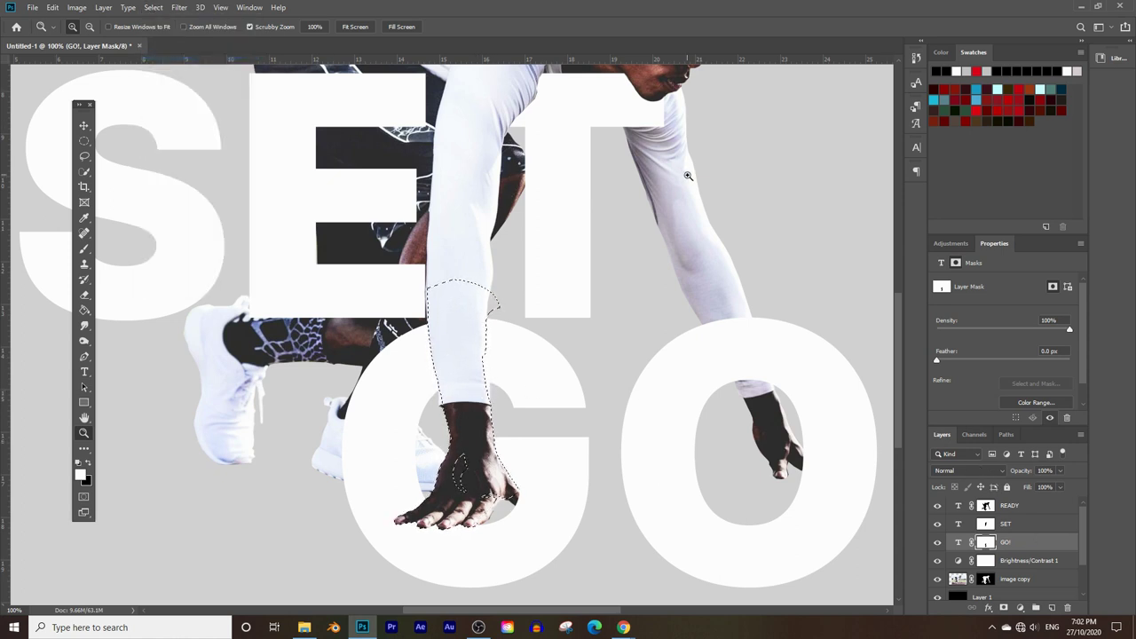
Create a new layer between the GO! text and the Brightness/Contrast adjustment, and name it GO Shqdow.
{"action": "left_click", "coordinate": [1015, 562]}
{"action": "left_click", "coordinate": [1052, 608]}
{"action": "double_click", "coordinate": [983, 562]}
{"action": "type", "text": "GO Shad"}
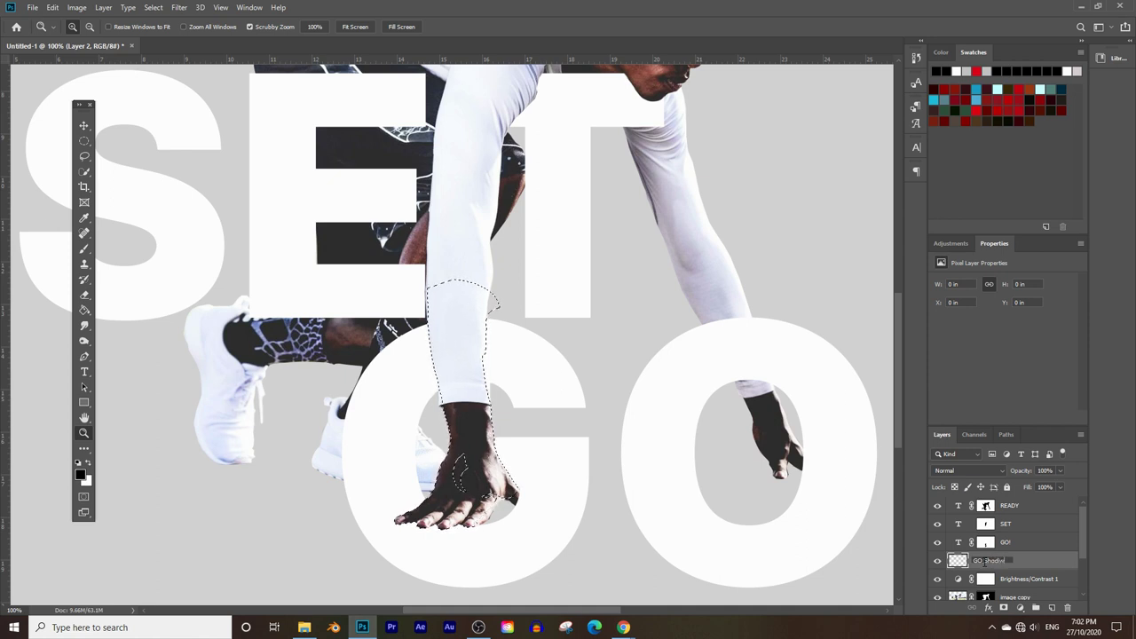
{"action": "type", "text": "o"}
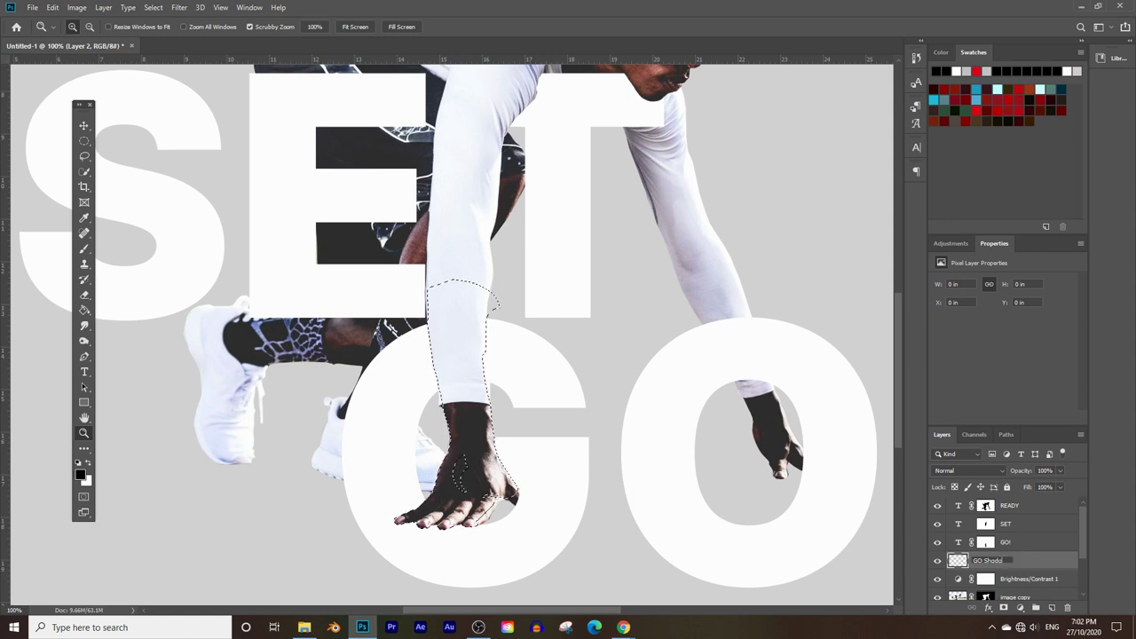
{"action": "type", "text": "w"}
{"action": "key", "text": "Return"}
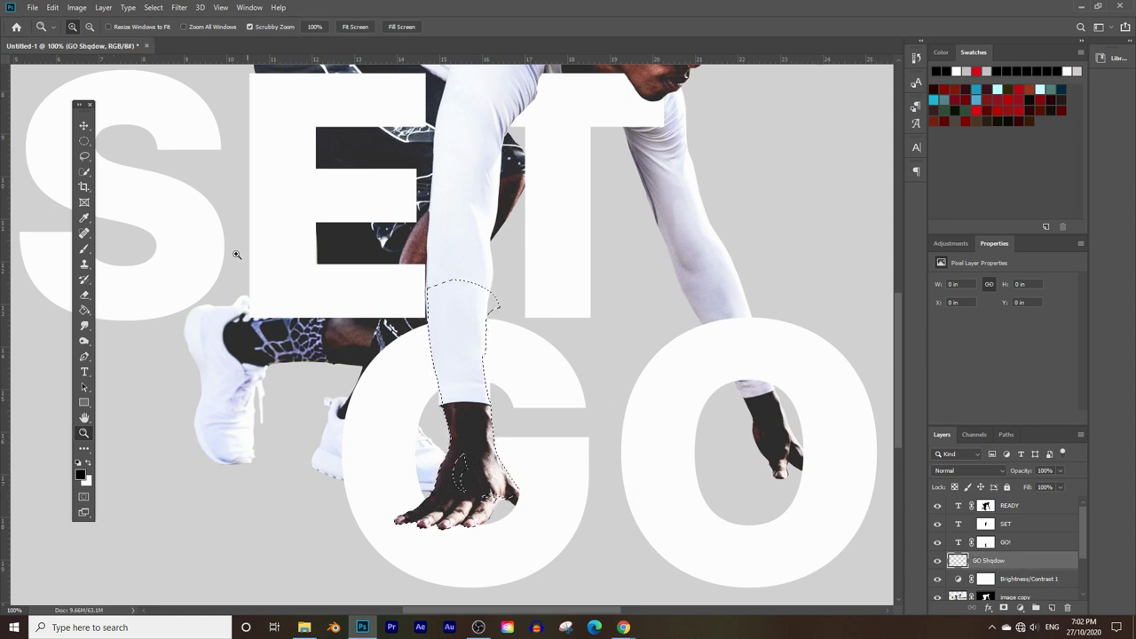
Choose a soft round brush, try a black dab on the sleeve's edge over the G, and undo it.
{"action": "key", "text": "b"}
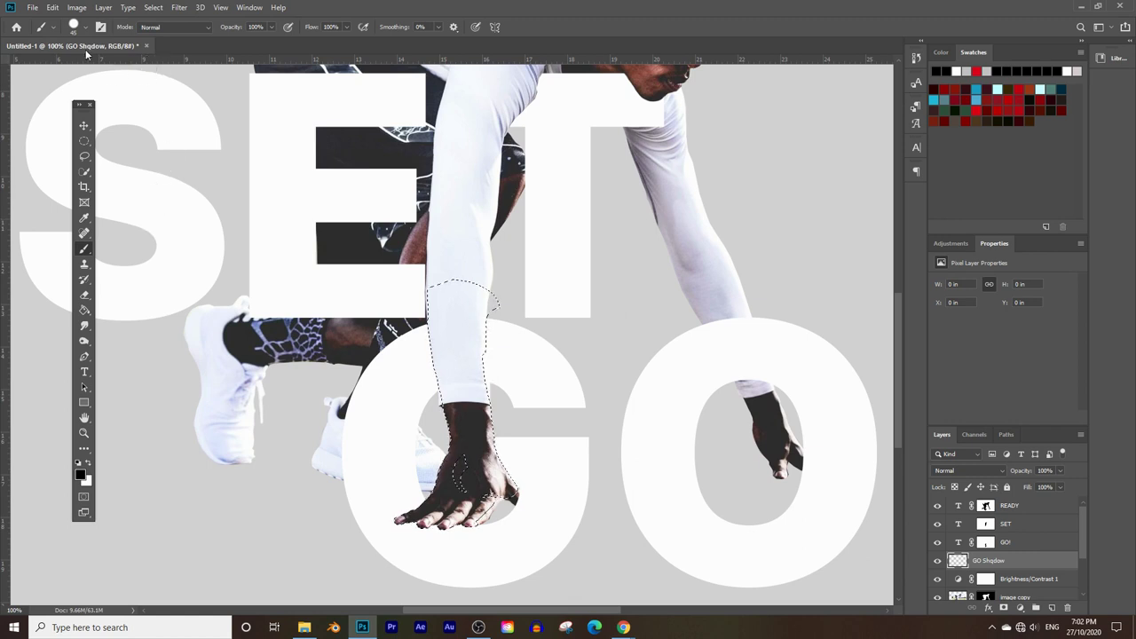
{"action": "left_click", "coordinate": [87, 28]}
{"action": "left_click", "coordinate": [66, 93]}
{"action": "key", "text": "Return"}
{"action": "left_click", "coordinate": [441, 367]}
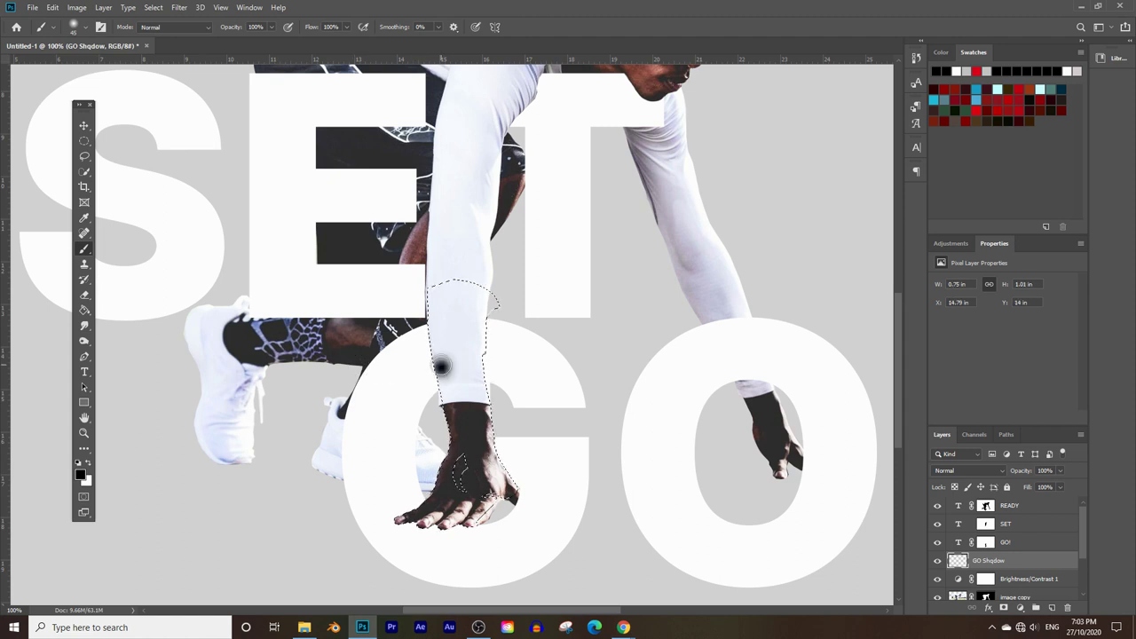
{"action": "key", "text": "ctrl+z"}
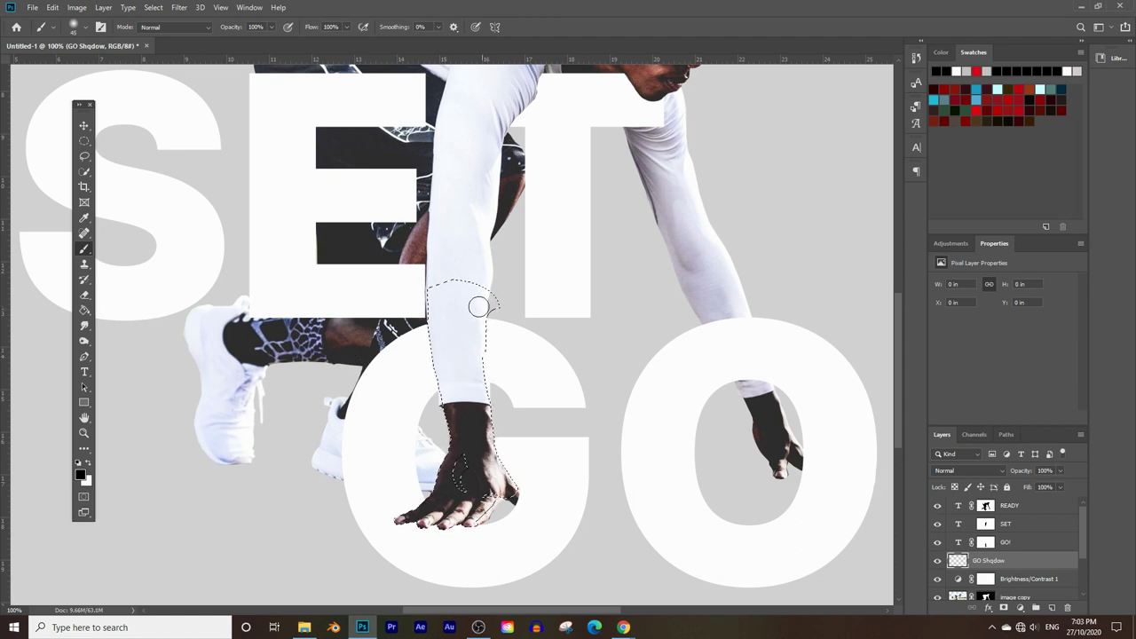
Invert the selection so that painting affects the area outside the runner's forearm and hand.
{"action": "scroll", "coordinate": [239, 386], "scroll_direction": "up", "scroll_amount": 2}
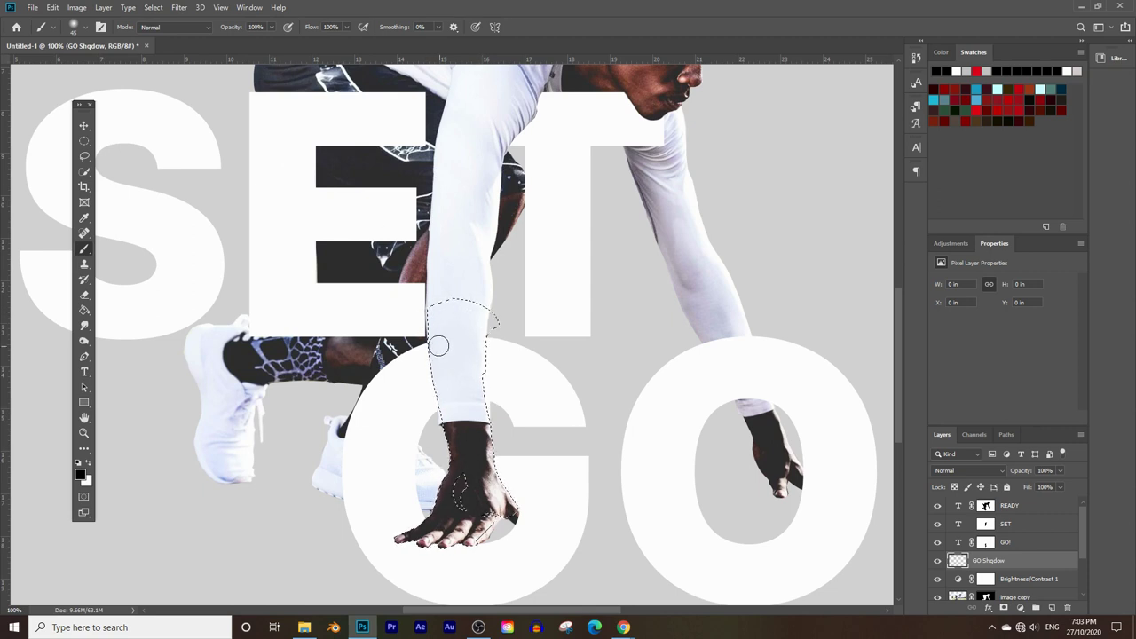
{"action": "left_click", "coordinate": [180, 8]}
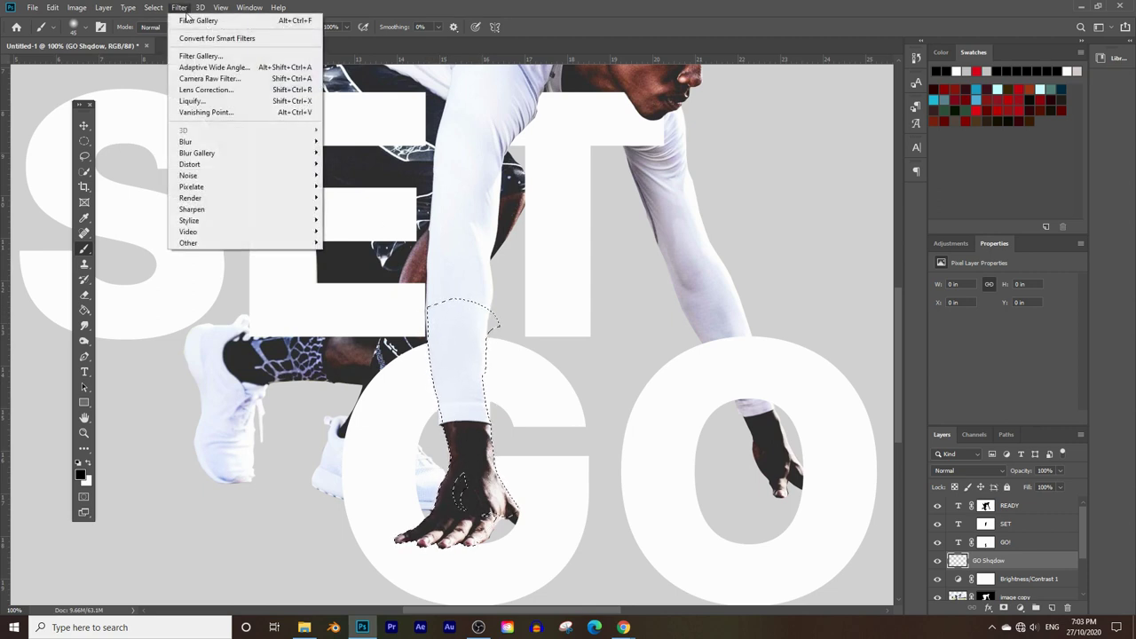
{"action": "mouse_move", "coordinate": [160, 8]}
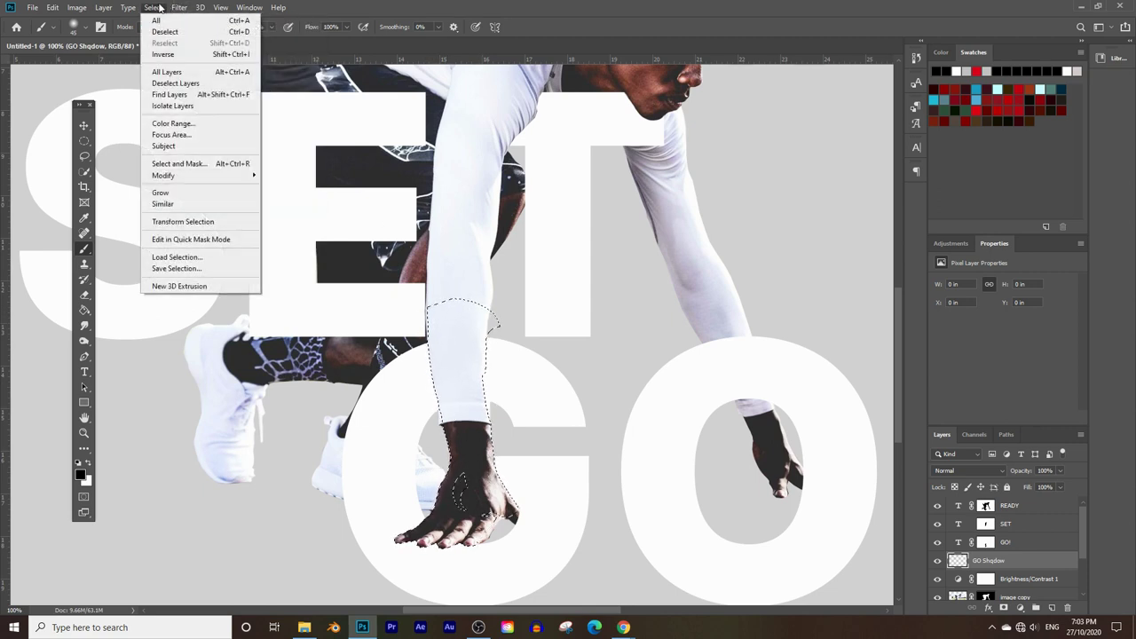
{"action": "left_click", "coordinate": [168, 54]}
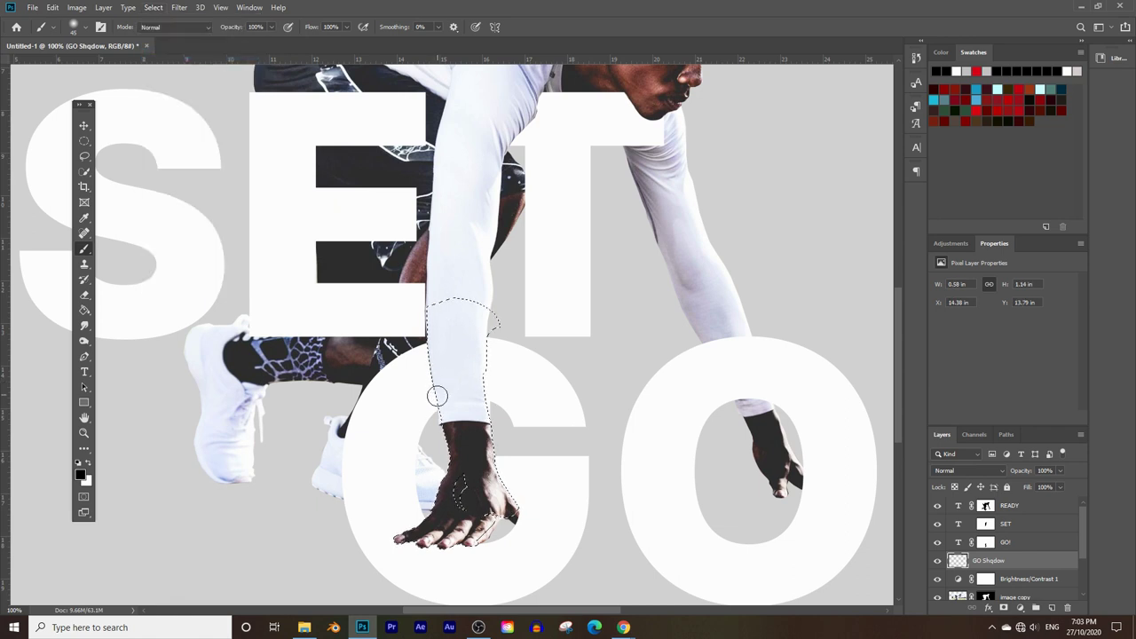
Move the GO Shqdow layer above the GO! text and paint a soft black shadow beside the forearm over the G.
{"action": "mouse_move", "coordinate": [1004, 547]}
{"action": "left_mouse_down"}
{"action": "mouse_move", "coordinate": [1007, 523]}
{"action": "mouse_move", "coordinate": [980, 526]}
{"action": "left_mouse_up"}
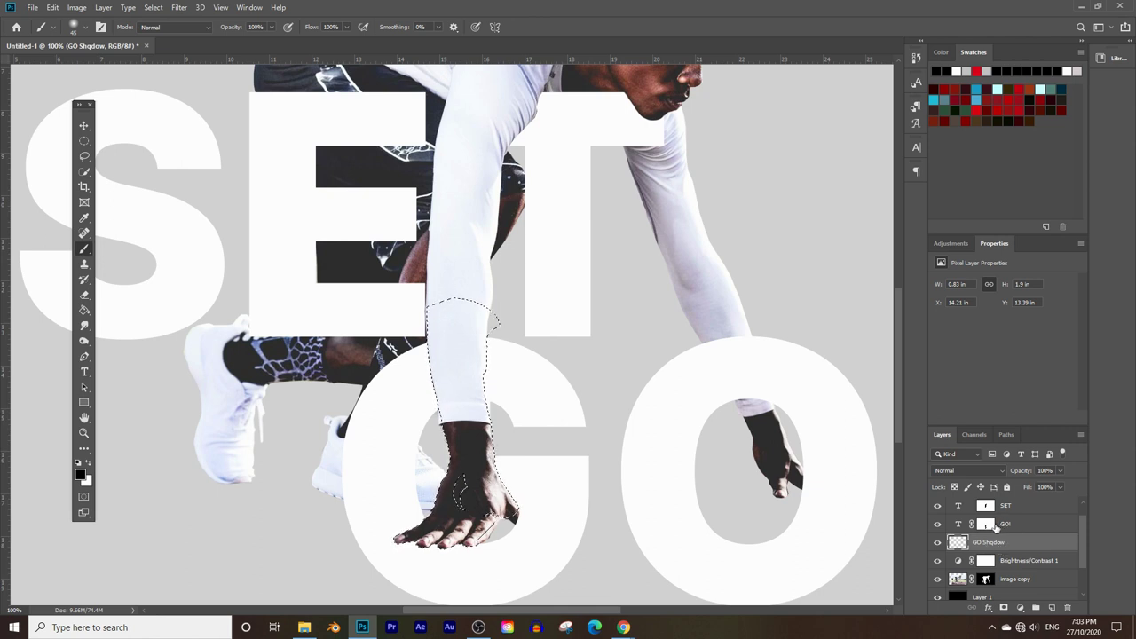
{"action": "mouse_move", "coordinate": [1004, 524]}
{"action": "left_mouse_down"}
{"action": "mouse_move", "coordinate": [1008, 543]}
{"action": "mouse_move", "coordinate": [1017, 525]}
{"action": "left_mouse_up"}
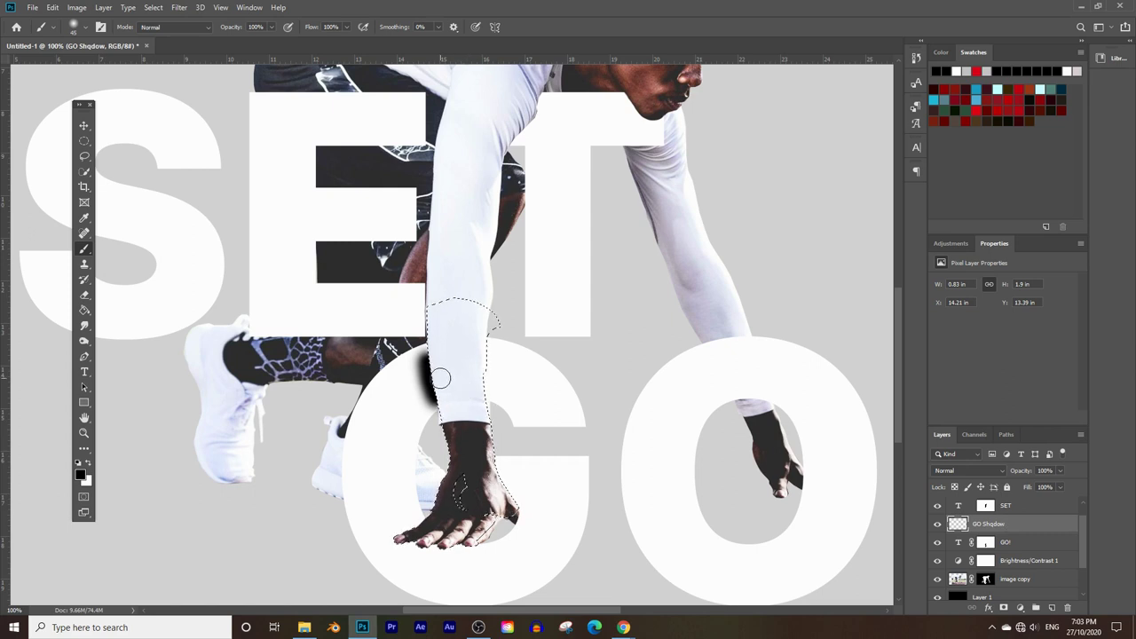
{"action": "key", "text": "ctrl+z"}
{"action": "mouse_move", "coordinate": [1007, 524]}
{"action": "left_mouse_down"}
{"action": "mouse_move", "coordinate": [1010, 537]}
{"action": "mouse_move", "coordinate": [1008, 526]}
{"action": "left_mouse_up"}
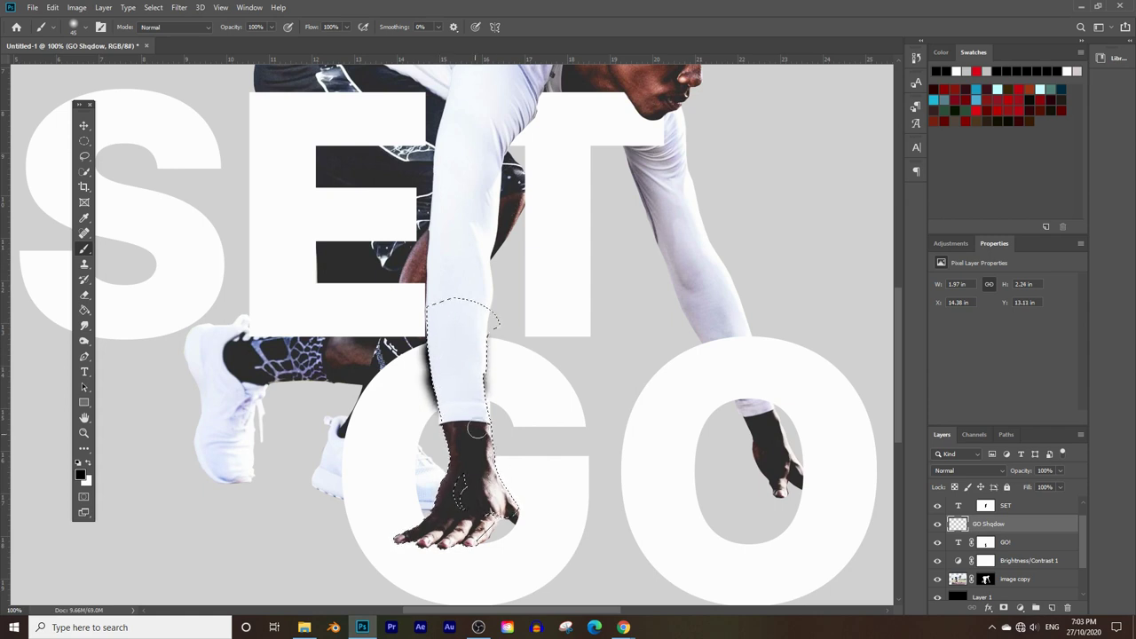
{"action": "scroll", "coordinate": [452, 331], "scroll_direction": "up", "scroll_amount": 2}
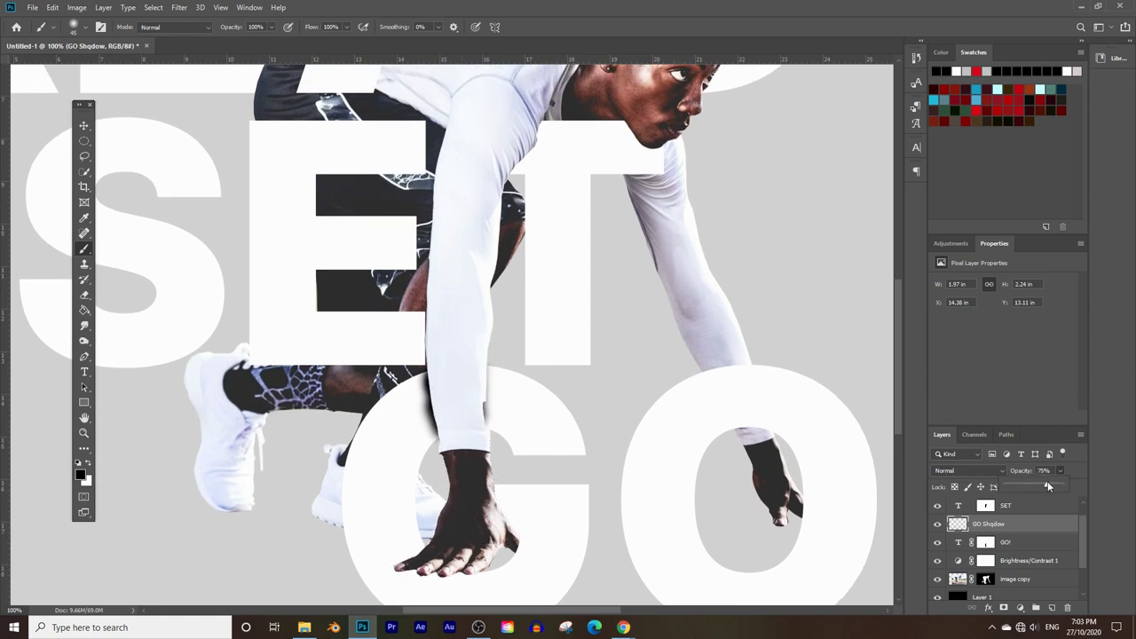
Lower the GO Shqdow layer's opacity to 15% and check the shadow against the whole poster.
{"action": "left_click_drag", "start_coordinate": [1048, 486], "coordinate": [1016, 484]}
{"action": "left_click", "coordinate": [84, 433]}
{"action": "left_click", "coordinate": [450, 346], "text": "alt"}
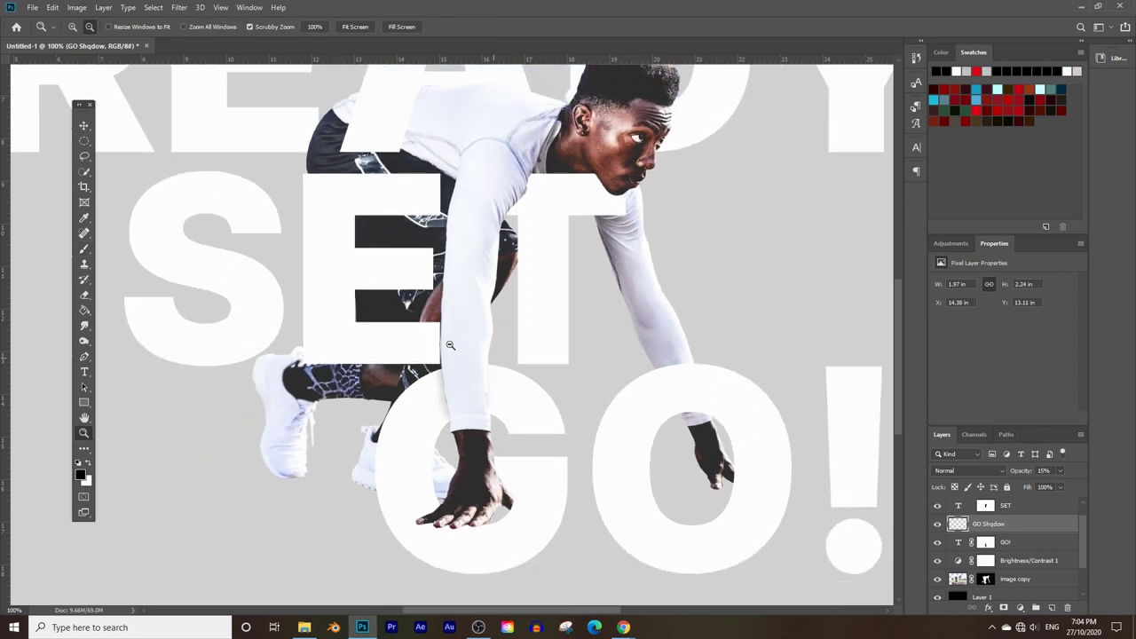
{"action": "left_click", "coordinate": [451, 346], "text": "alt"}
{"action": "left_click", "coordinate": [450, 345], "text": "alt"}
{"action": "left_click", "coordinate": [452, 355], "text": "alt"}
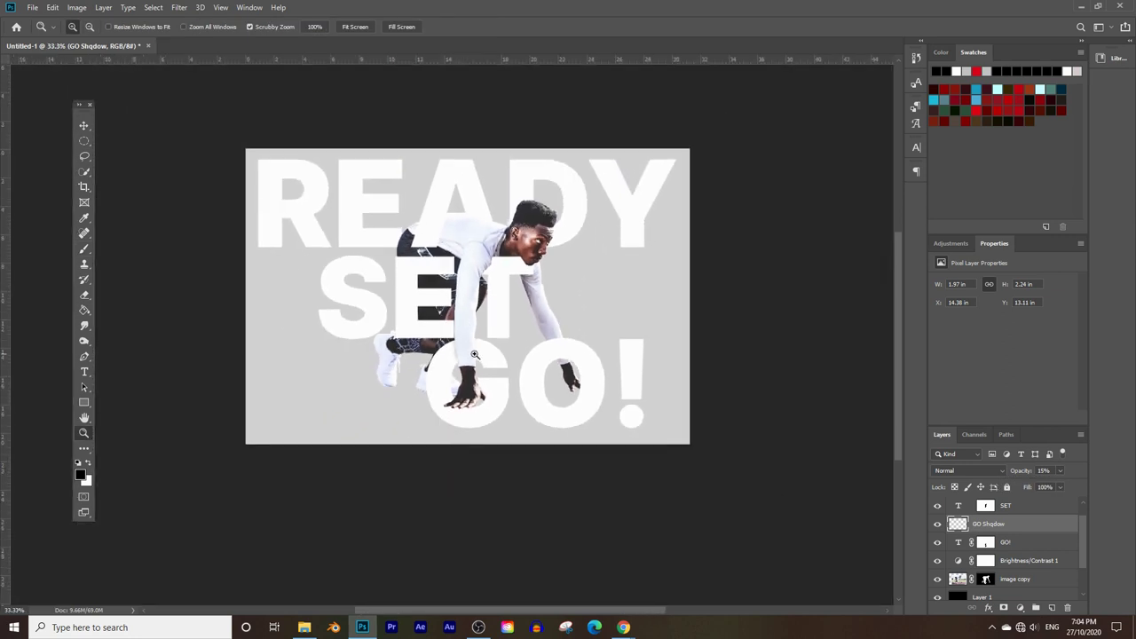
Load the GO! layer mask as a selection and use Inverse so that painting affects only the area outside the forearm and hand.
{"action": "left_click", "coordinate": [467, 320]}
{"action": "left_click", "coordinate": [417, 431]}
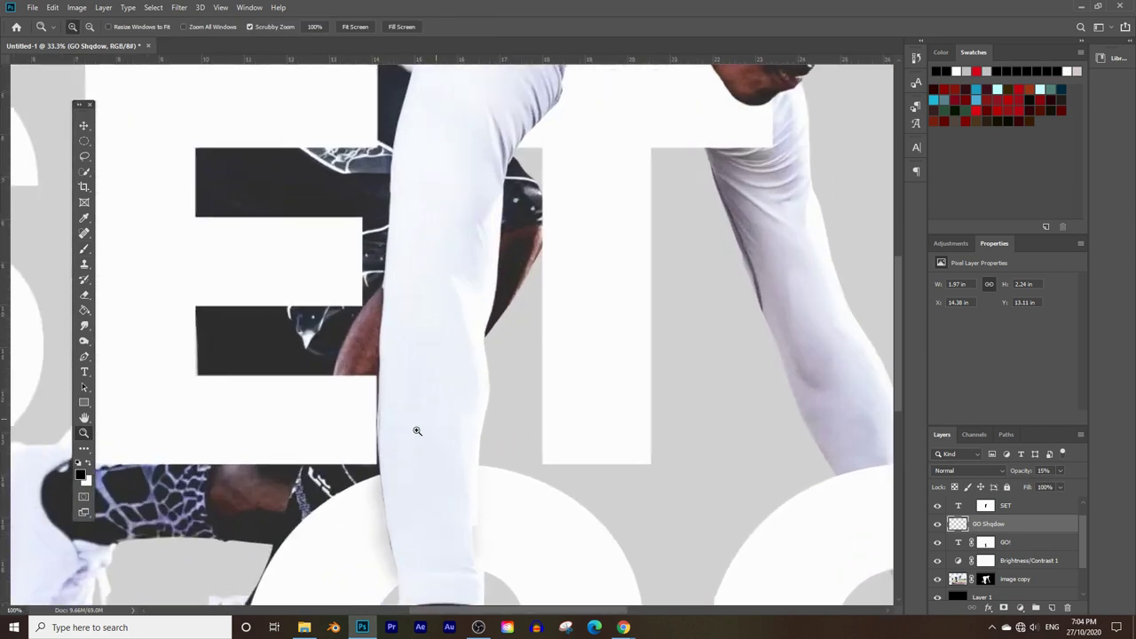
{"action": "left_click", "coordinate": [418, 431]}
{"action": "left_click", "coordinate": [84, 248]}
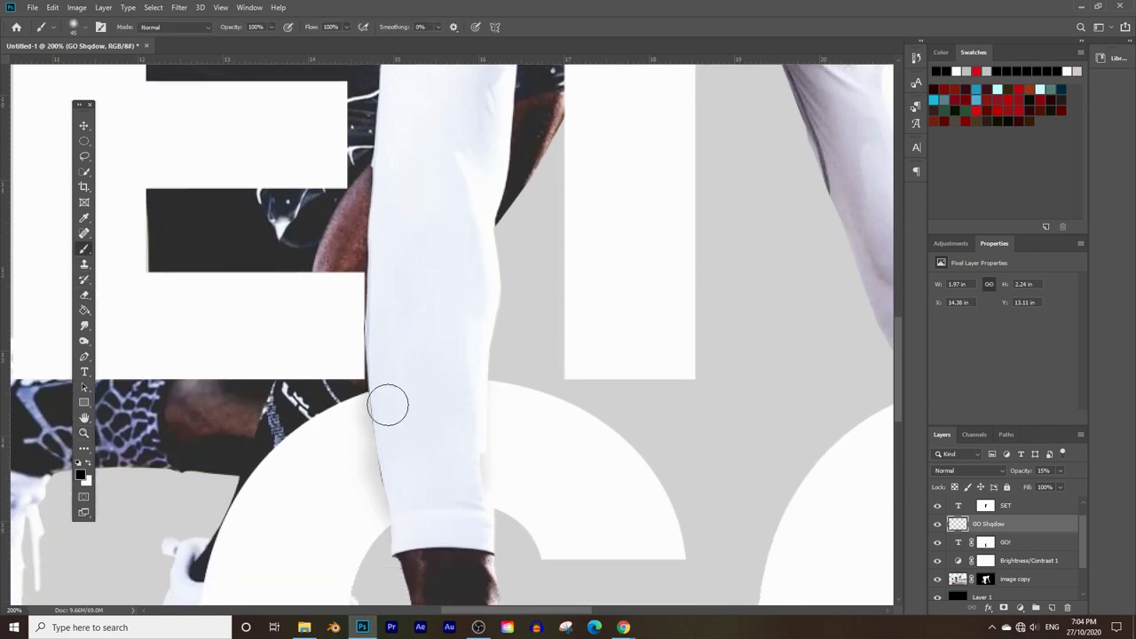
{"action": "left_click", "coordinate": [958, 525], "text": "ctrl"}
{"action": "left_click", "coordinate": [156, 7]}
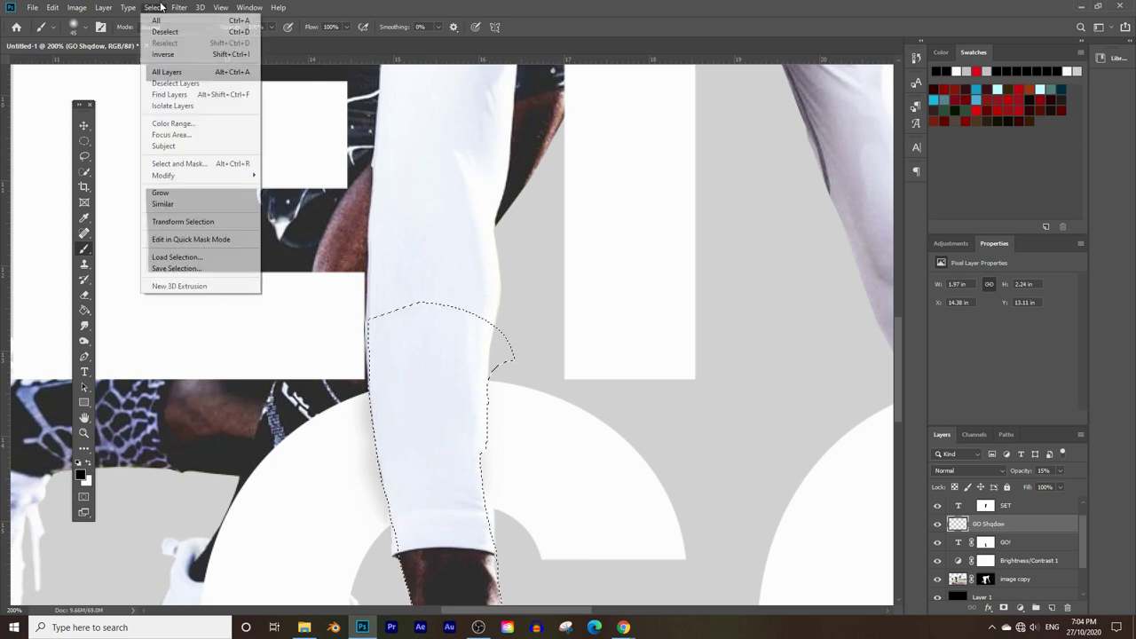
{"action": "left_click", "coordinate": [164, 54]}
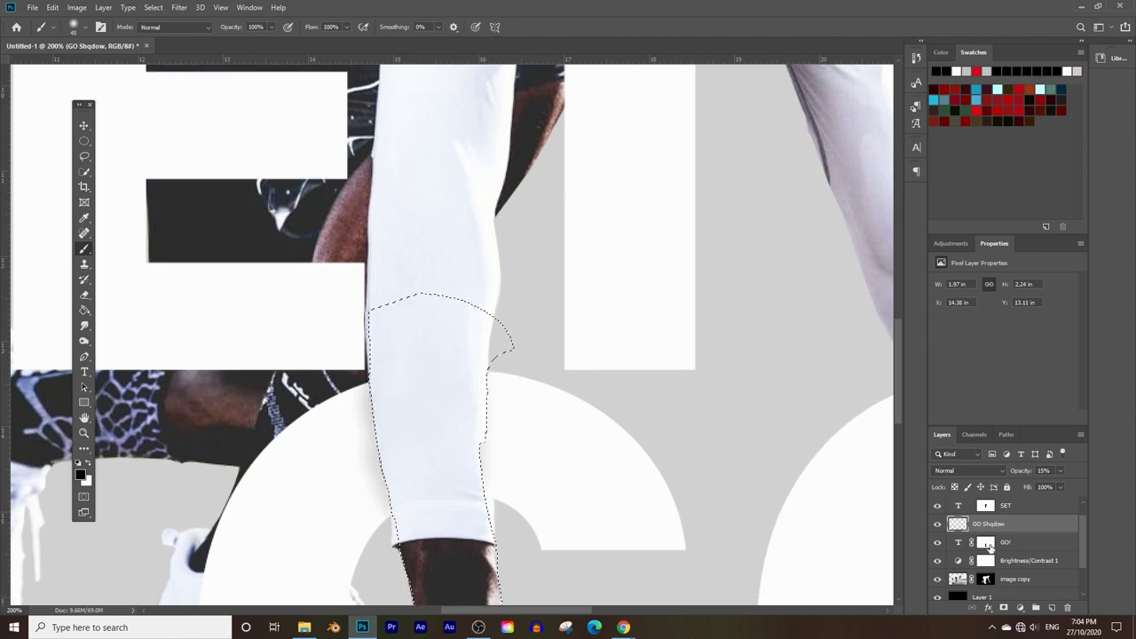
{"action": "scroll", "coordinate": [1003, 546], "scroll_direction": "down", "scroll_amount": 2}
{"action": "scroll", "coordinate": [470, 426], "scroll_direction": "down", "scroll_amount": 3}
{"action": "scroll", "coordinate": [470, 427], "scroll_direction": "down", "scroll_amount": 1}
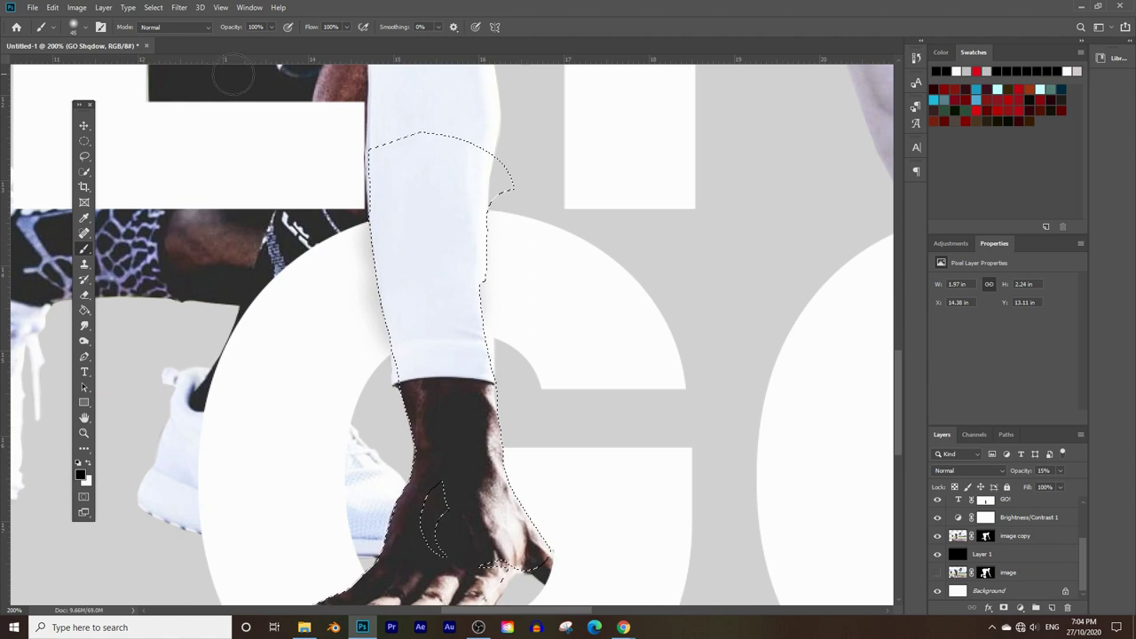
{"action": "left_click", "coordinate": [177, 8]}
{"action": "left_click", "coordinate": [173, 55]}
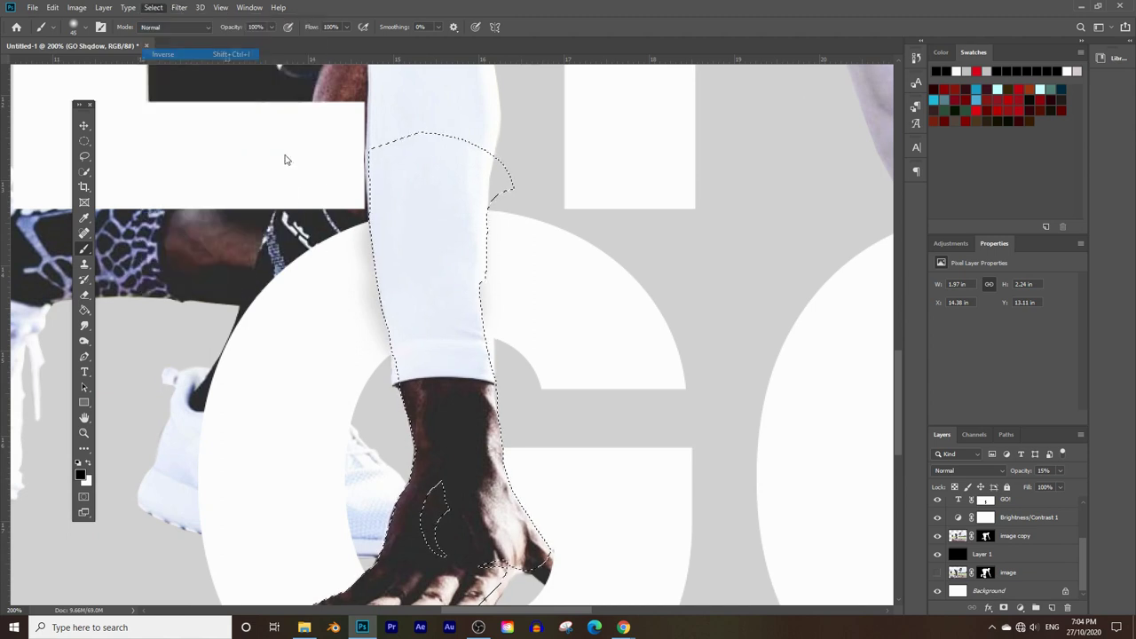
Brush more soft black shadow beside the sleeve over the G on the GO Shqdow layer, and deselect.
{"action": "mouse_move", "coordinate": [390, 276]}
{"action": "left_mouse_down"}
{"action": "mouse_move", "coordinate": [377, 235]}
{"action": "mouse_move", "coordinate": [410, 346]}
{"action": "mouse_move", "coordinate": [445, 331]}
{"action": "mouse_move", "coordinate": [441, 254]}
{"action": "mouse_move", "coordinate": [376, 229]}
{"action": "mouse_move", "coordinate": [405, 352]}
{"action": "mouse_move", "coordinate": [388, 231]}
{"action": "left_mouse_up"}
{"action": "key", "text": "z"}
{"action": "left_click", "coordinate": [462, 454], "text": "alt"}
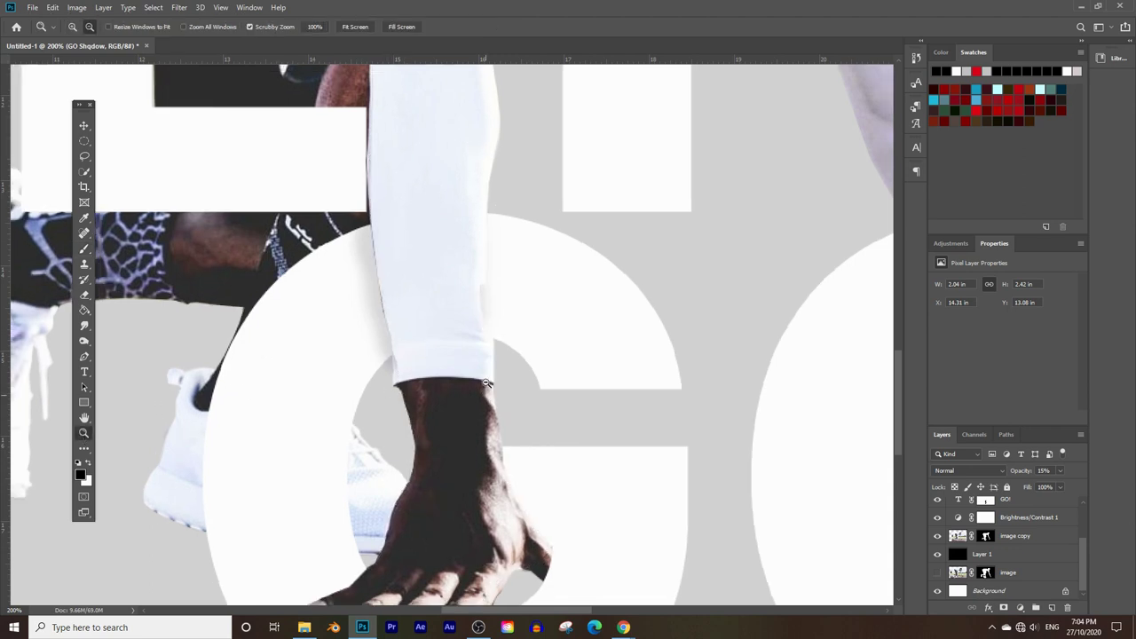
{"action": "key", "text": "ctrl+d"}
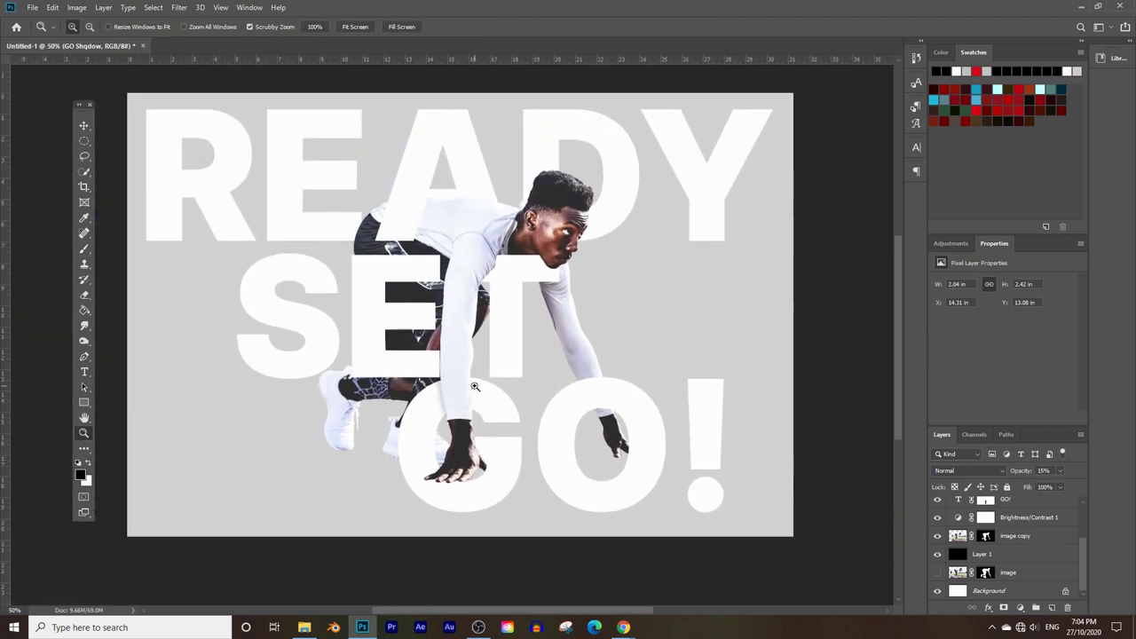
Load the SET text's layer mask as a selection around the runner's arm and chin.
{"action": "left_click", "coordinate": [502, 284]}
{"action": "scroll", "coordinate": [1037, 538], "scroll_direction": "up", "scroll_amount": 3}
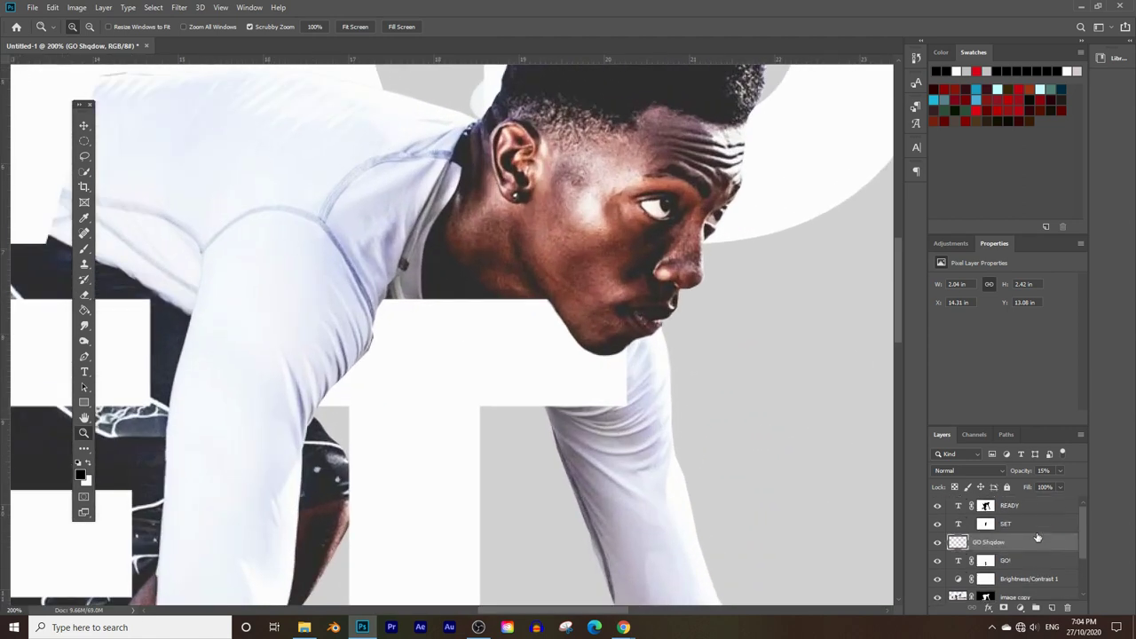
{"action": "left_click", "coordinate": [987, 525], "text": "ctrl"}
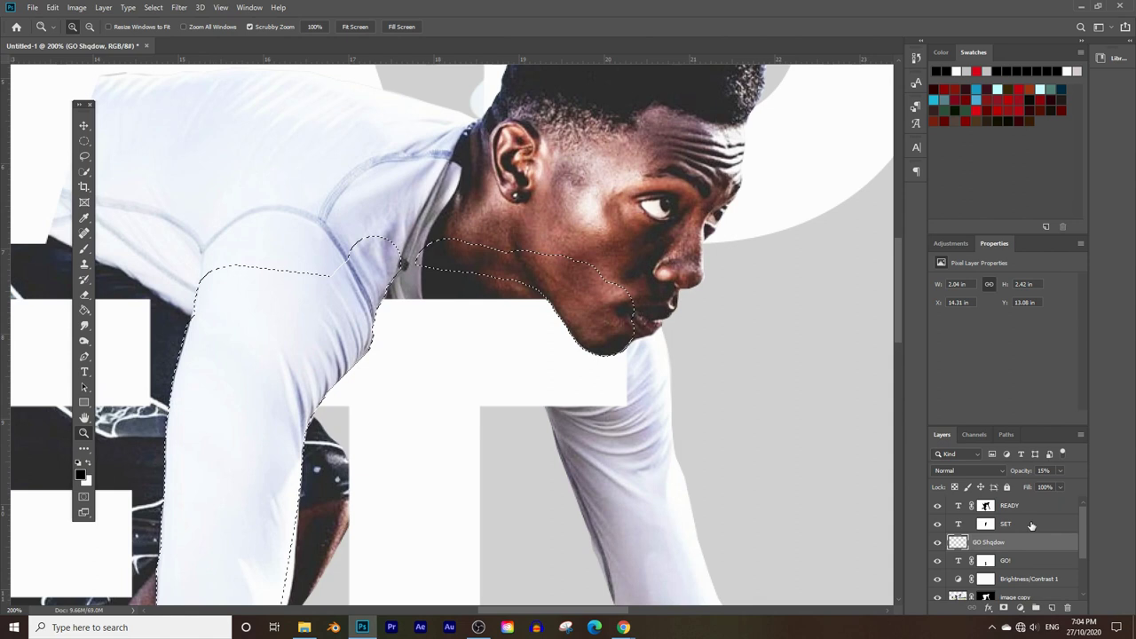
Create a new layer directly above the SET text and name it SET Shadow.
{"action": "left_click", "coordinate": [1009, 528]}
{"action": "left_click", "coordinate": [1037, 607]}
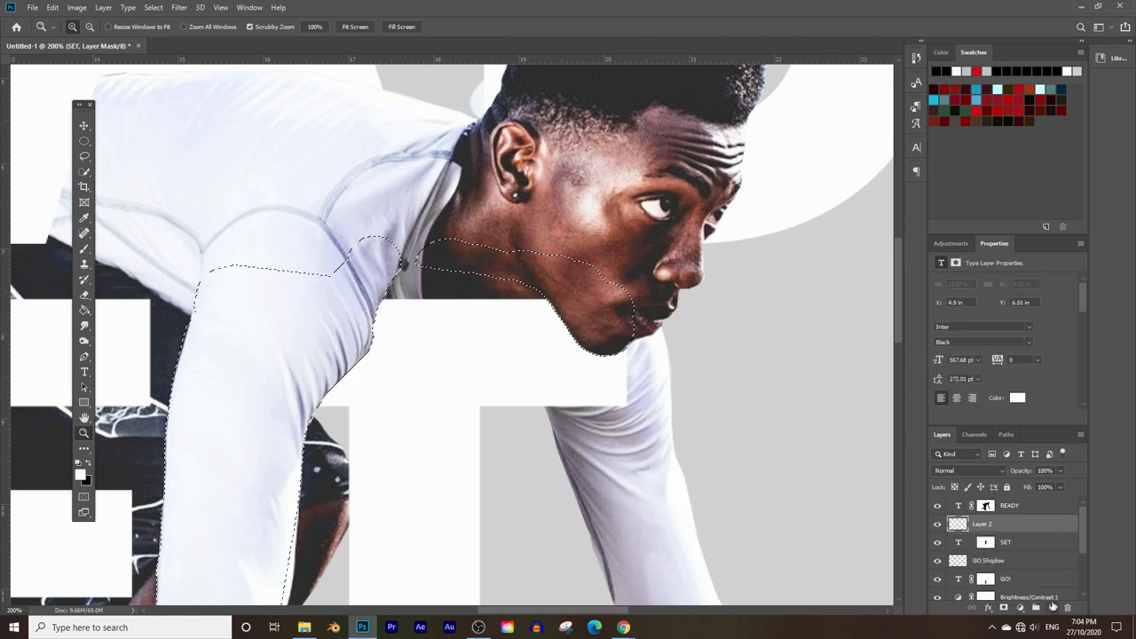
{"action": "double_click", "coordinate": [983, 525]}
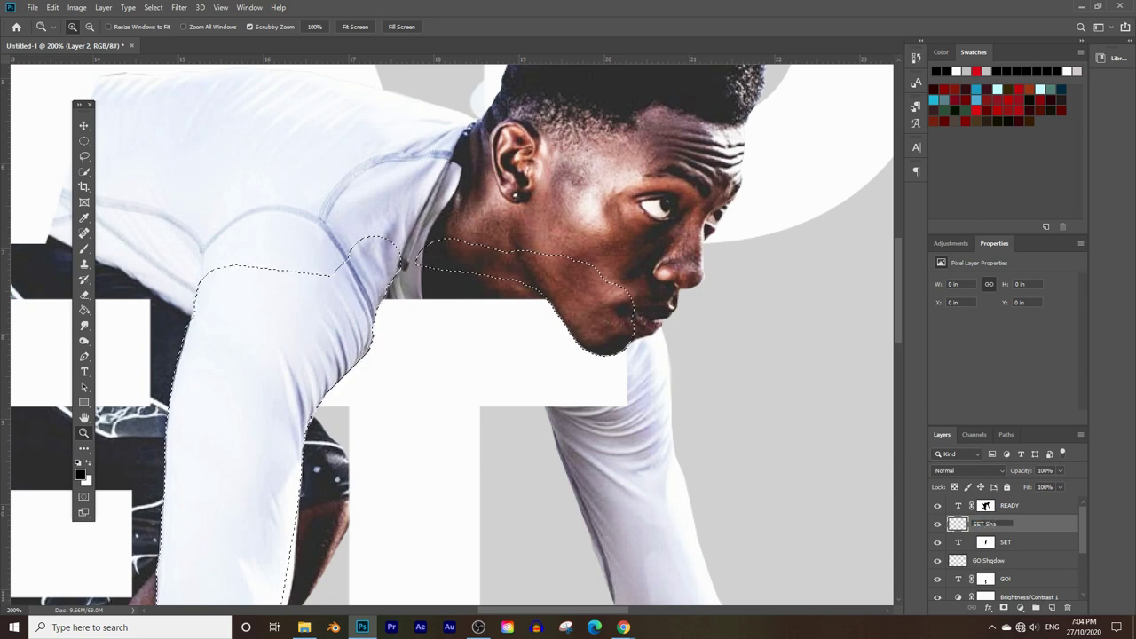
{"action": "type", "text": "SET Shadow"}
{"action": "key", "text": "Return"}
Paint a soft black shadow along the chin and shoulder over the T on the SET Shadow layer, and deselect.
{"action": "left_click", "coordinate": [84, 247]}
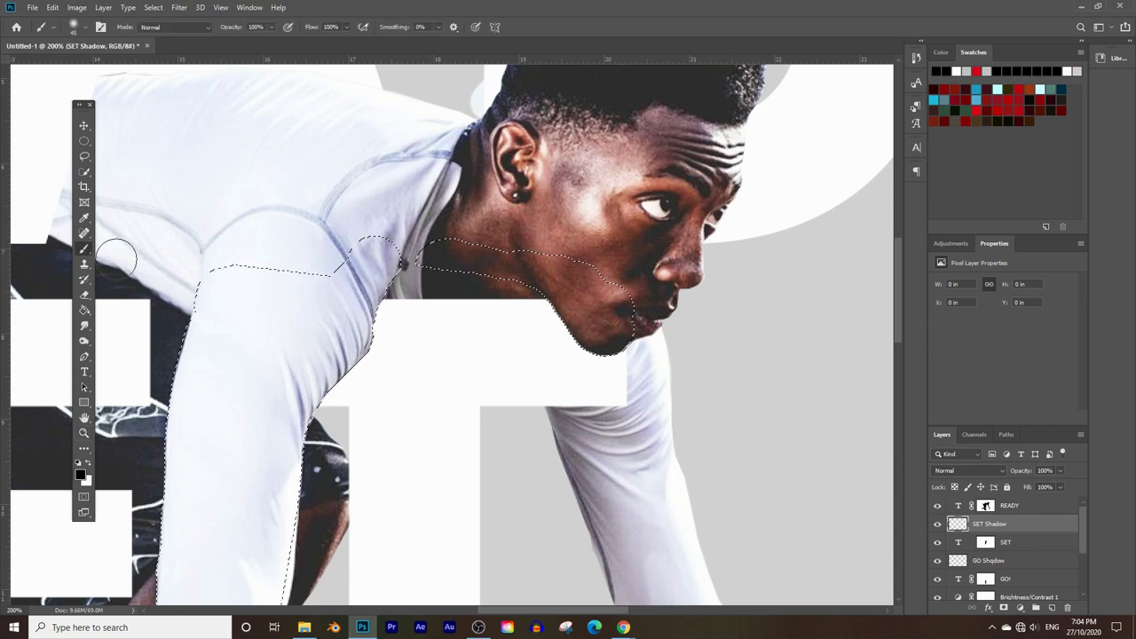
{"action": "left_click", "coordinate": [575, 317]}
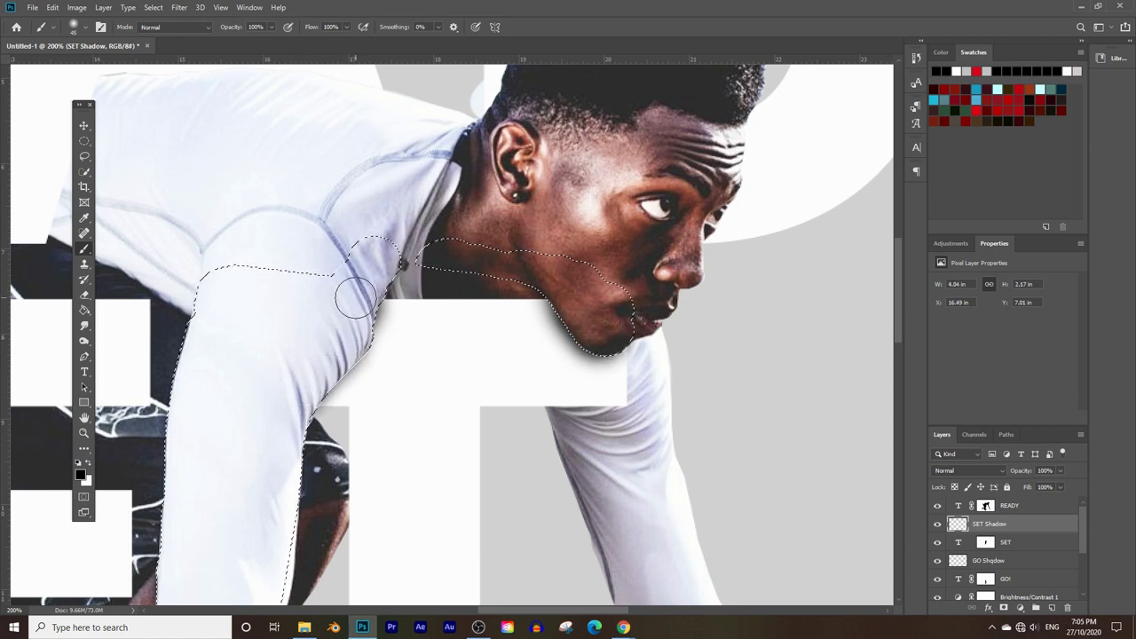
{"action": "key", "text": "ctrl+d"}
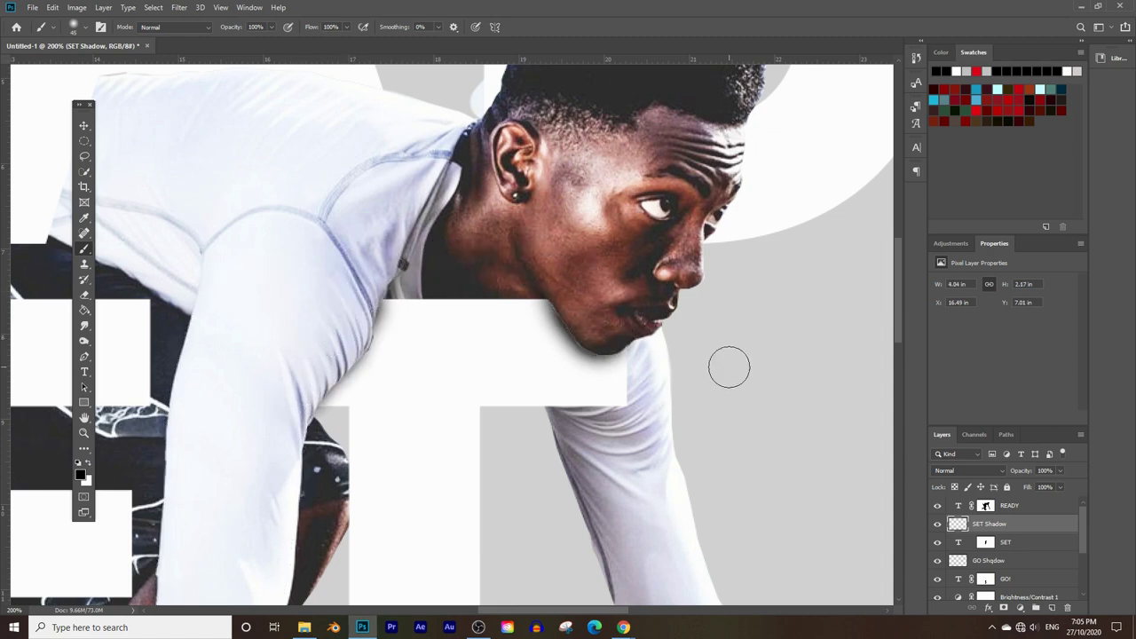
{"action": "left_click", "coordinate": [84, 432]}
{"action": "left_click", "coordinate": [468, 318], "text": "alt"}
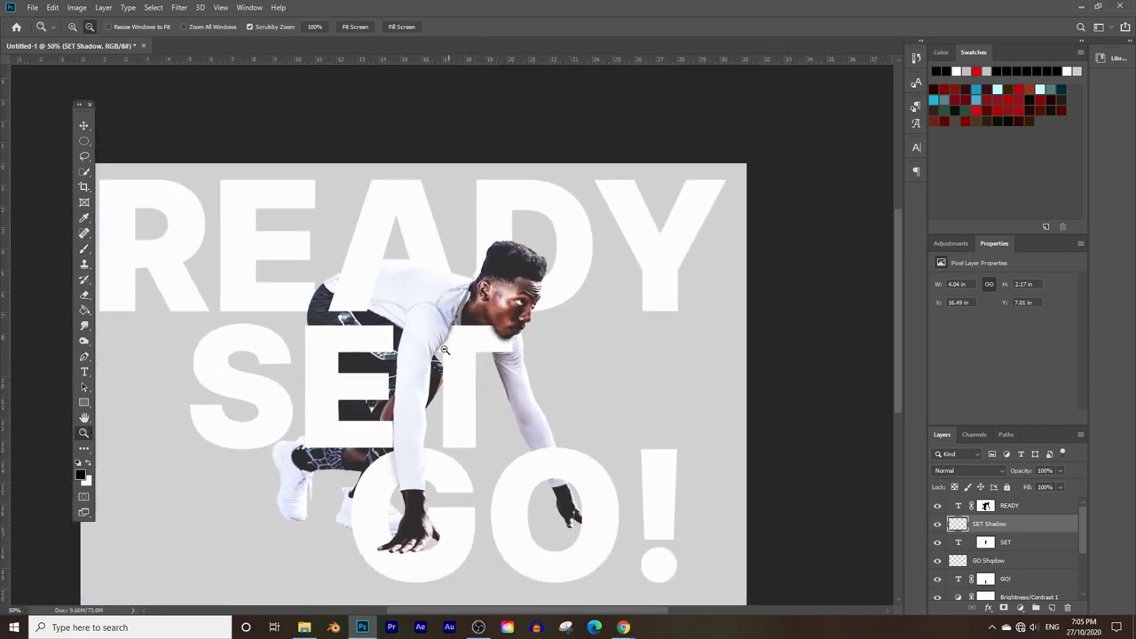
{"action": "left_click", "coordinate": [445, 350], "text": "alt"}
Load the image copy layer's mask as a selection around the runner.
{"action": "left_click", "coordinate": [414, 268]}
{"action": "left_click", "coordinate": [441, 230]}
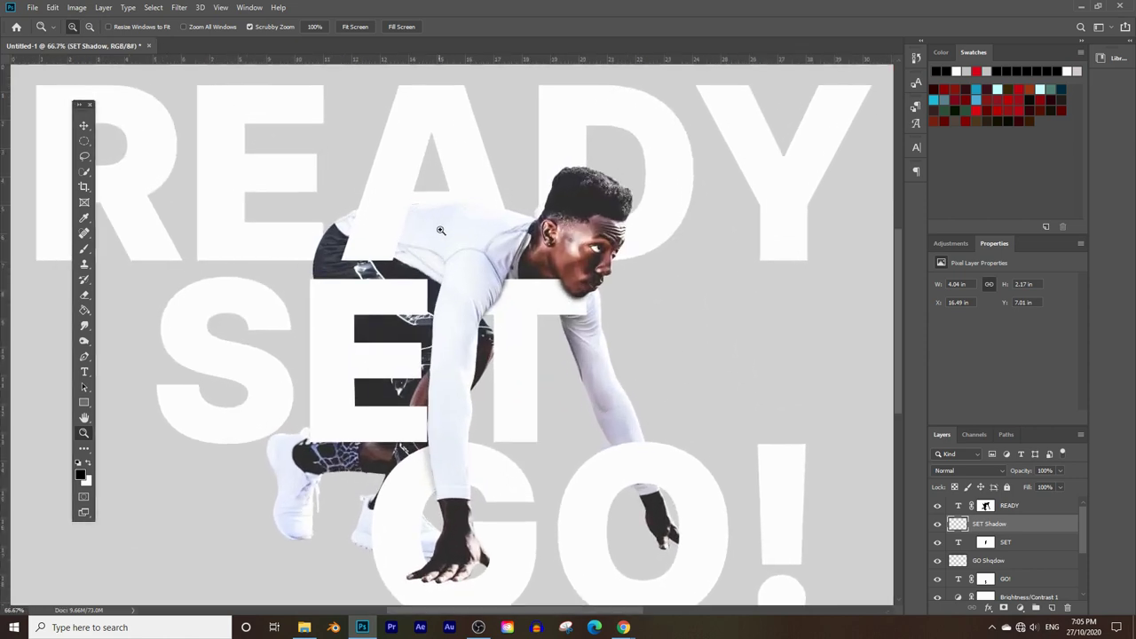
{"action": "left_click", "coordinate": [472, 175]}
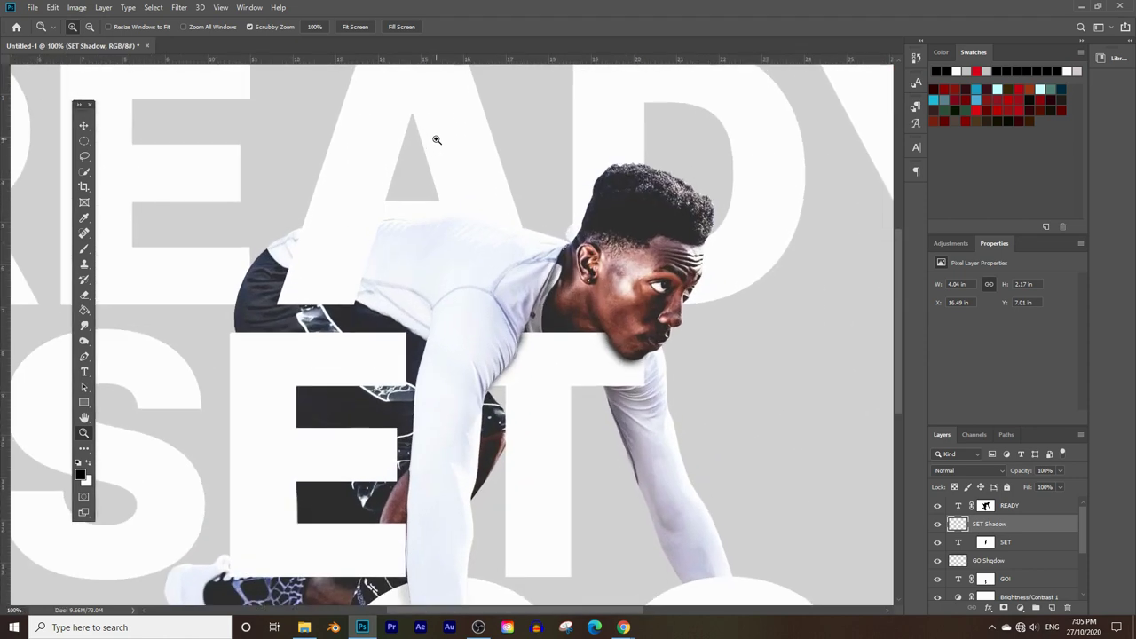
{"action": "left_click", "coordinate": [328, 139]}
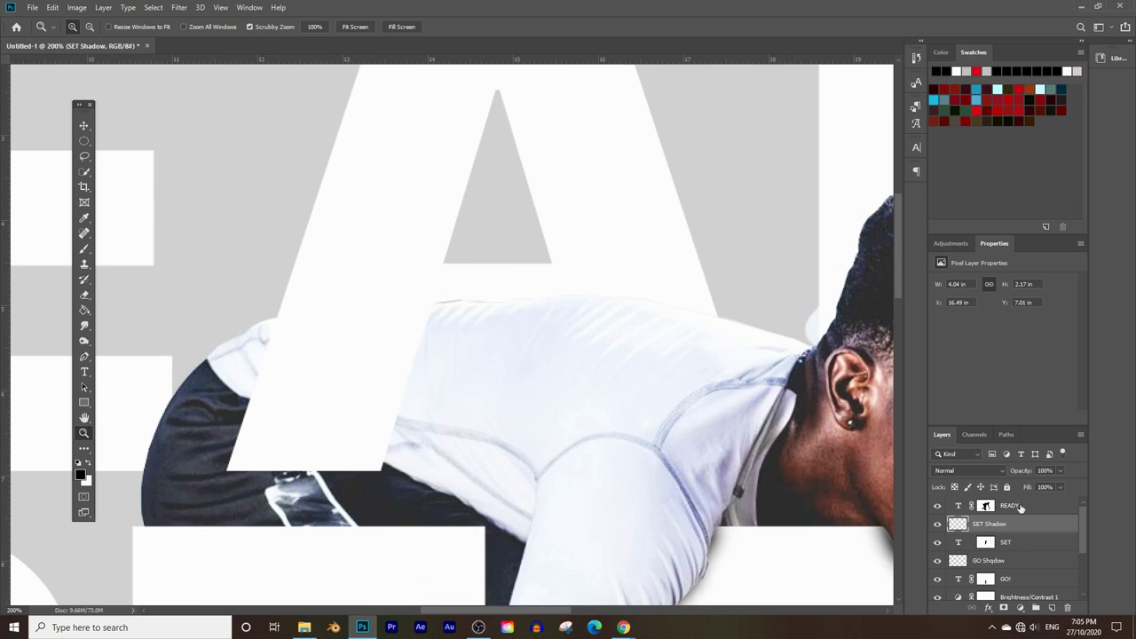
{"action": "left_click_drag", "start_coordinate": [992, 509], "coordinate": [996, 532]}
{"action": "scroll", "coordinate": [1006, 569], "scroll_direction": "down", "scroll_amount": 3}
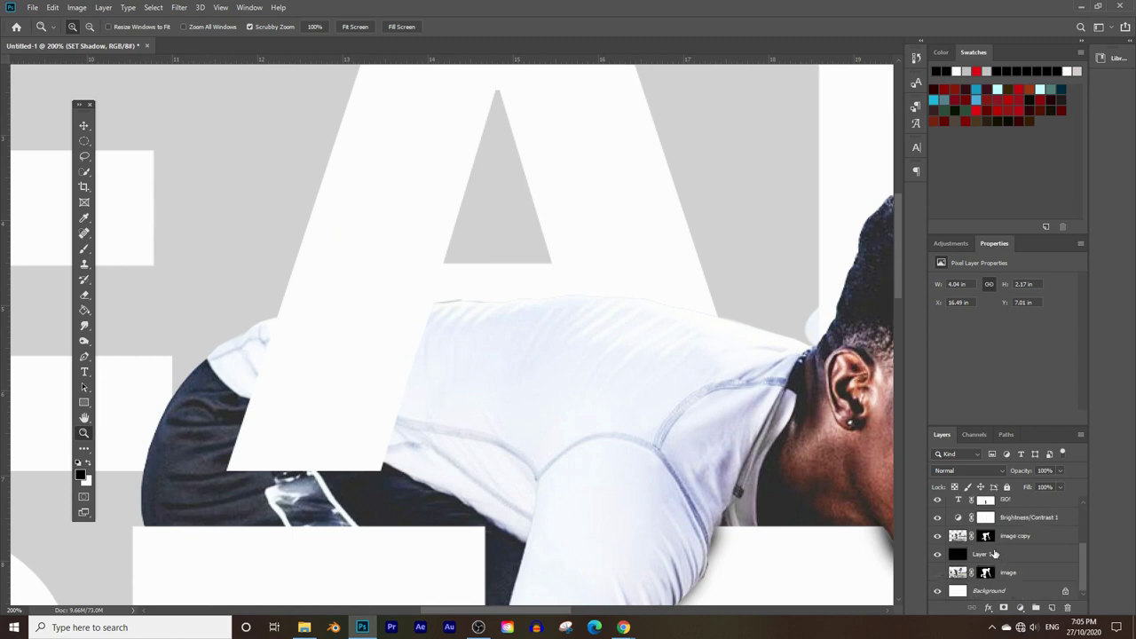
{"action": "left_click", "coordinate": [988, 537], "text": "ctrl"}
{"action": "scroll", "coordinate": [639, 355], "scroll_direction": "up", "scroll_amount": 1}
{"action": "scroll", "coordinate": [1001, 543], "scroll_direction": "up", "scroll_amount": 3}
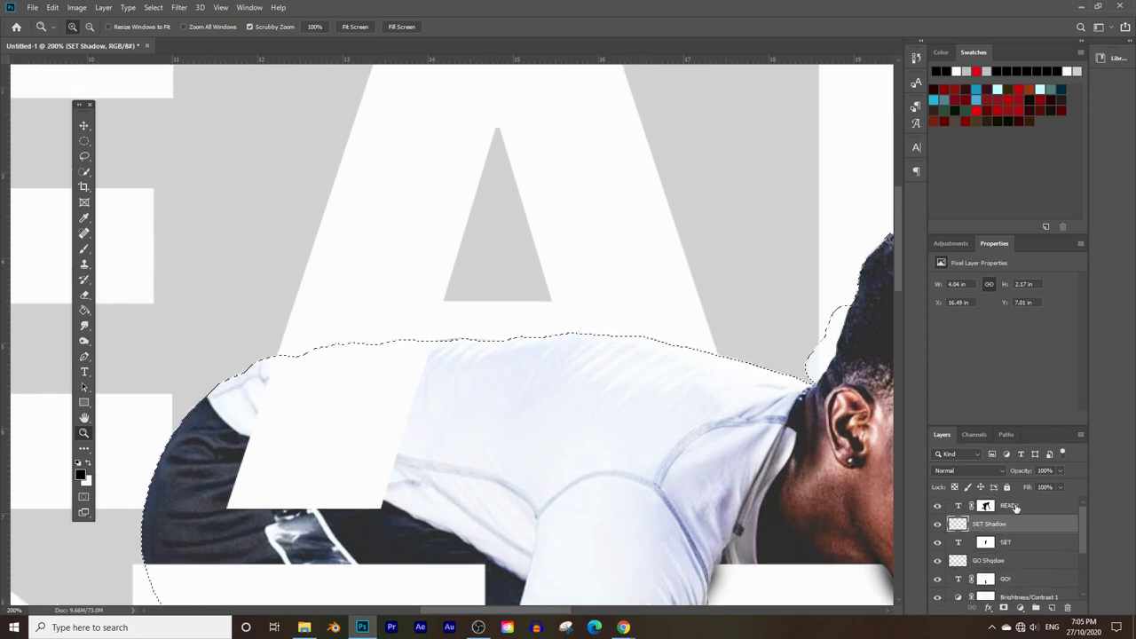
Create a new layer above the READY text and name it READ SHADOW.
{"action": "left_click", "coordinate": [1016, 507]}
{"action": "left_click", "coordinate": [1051, 609]}
{"action": "double_click", "coordinate": [983, 505]}
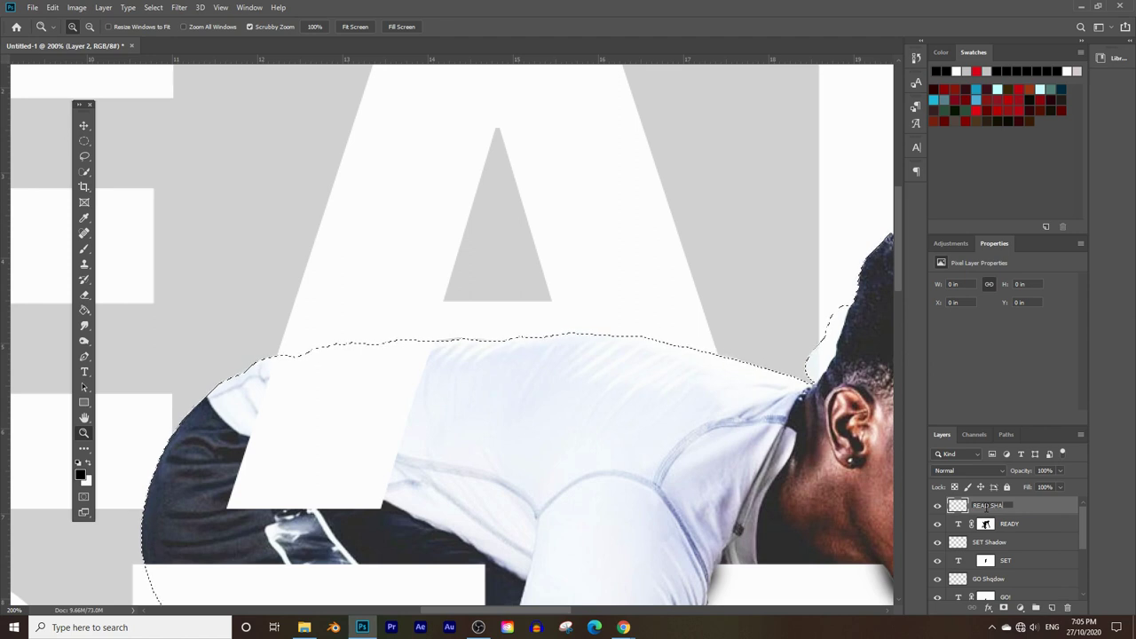
{"action": "key", "text": "Return"}
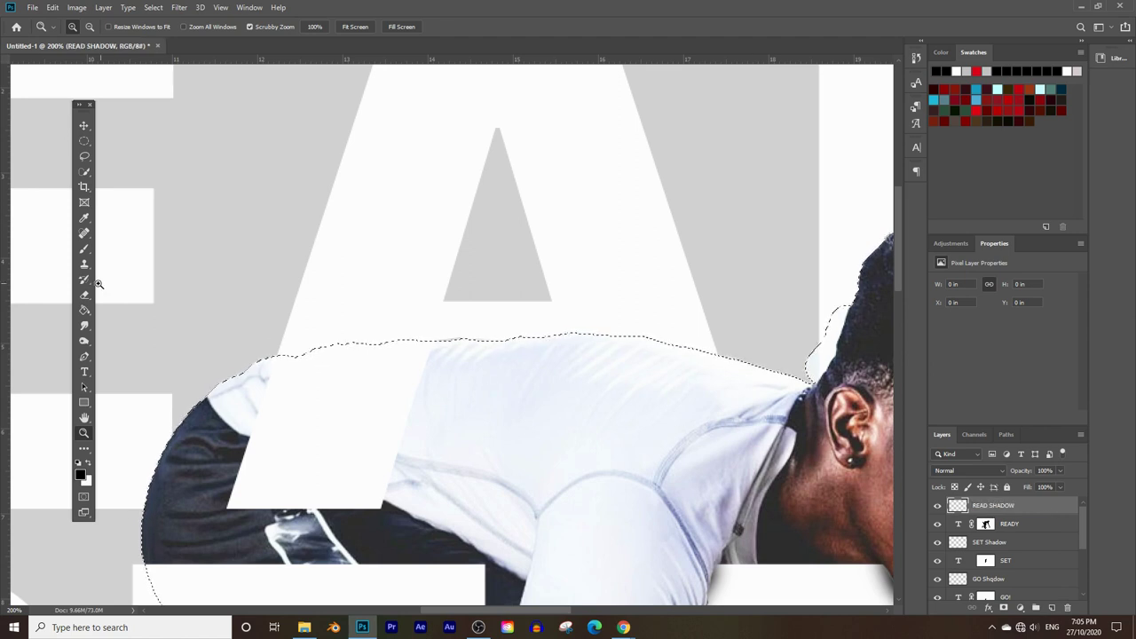
Ready the Brush tool and invert the selection so that painting affects only the area outside the runner.
{"action": "left_click", "coordinate": [85, 250]}
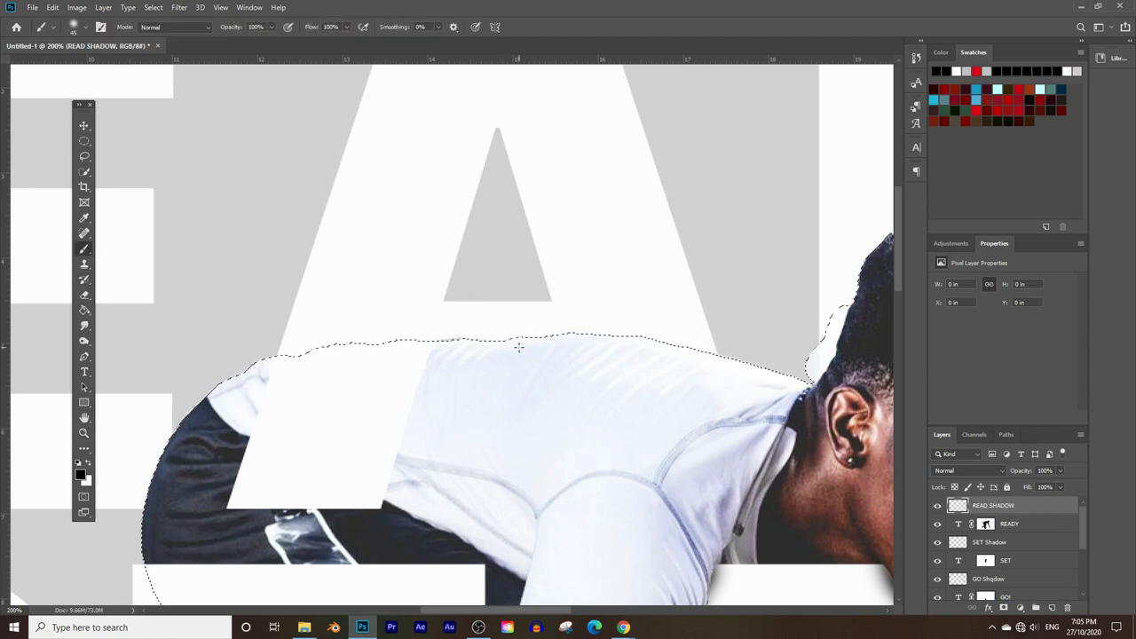
{"action": "left_click", "coordinate": [153, 7]}
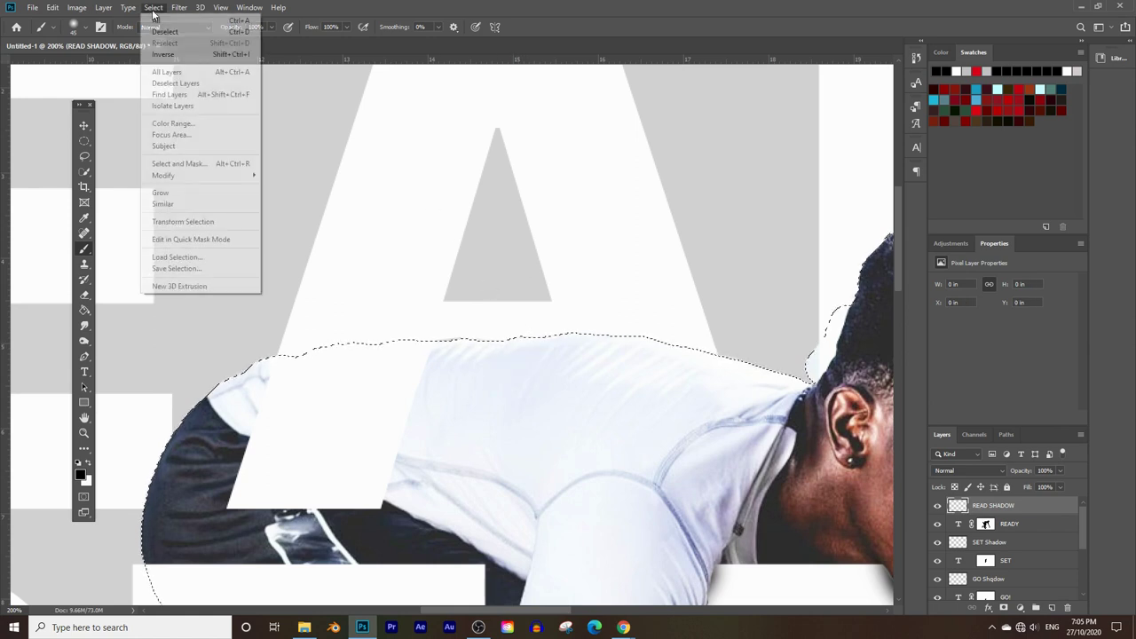
{"action": "left_click", "coordinate": [178, 50]}
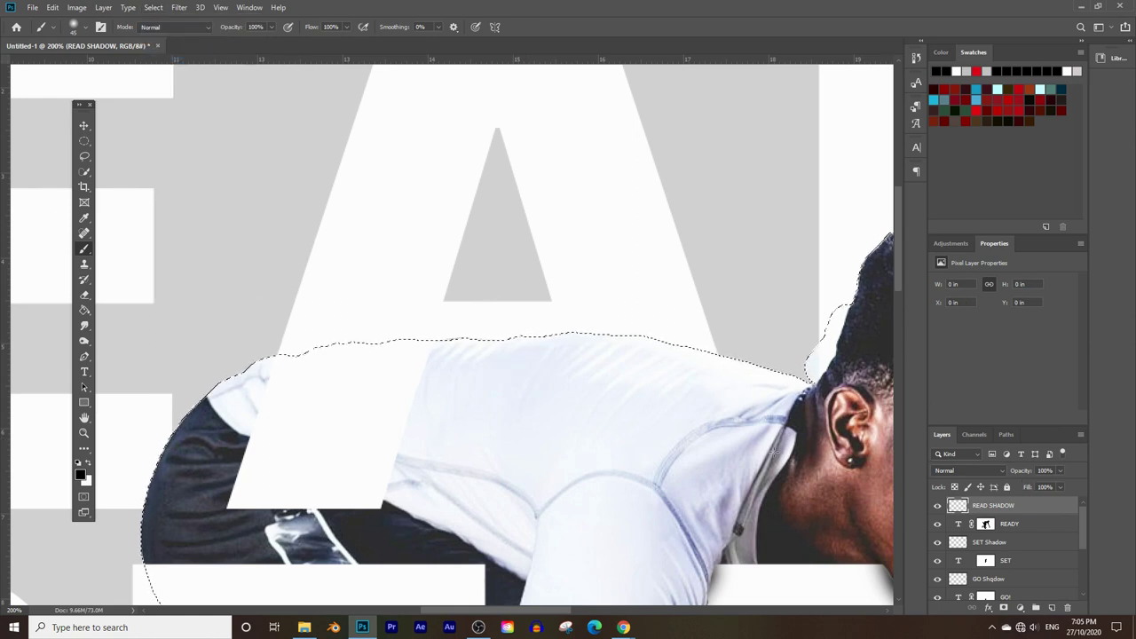
Paint a soft black shadow on READ SHADOW along the runner's back over the A and around the back of the hair over the D.
{"action": "left_click_drag", "start_coordinate": [532, 361], "coordinate": [601, 366]}
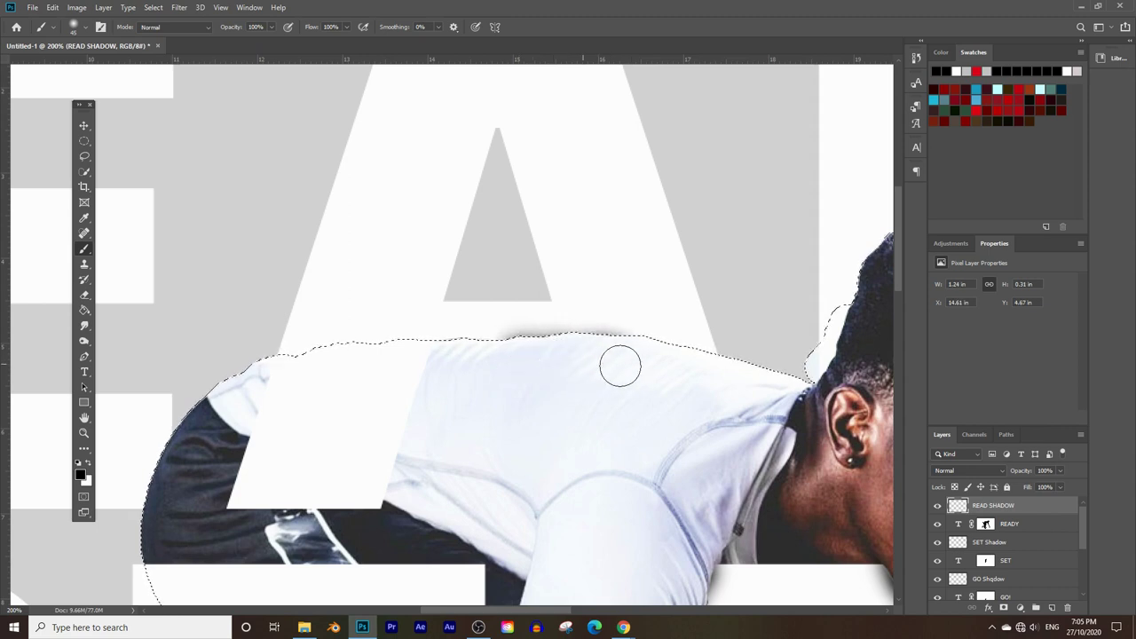
{"action": "mouse_move", "coordinate": [581, 371]}
{"action": "left_mouse_down"}
{"action": "mouse_move", "coordinate": [462, 366]}
{"action": "mouse_move", "coordinate": [489, 373]}
{"action": "left_mouse_up"}
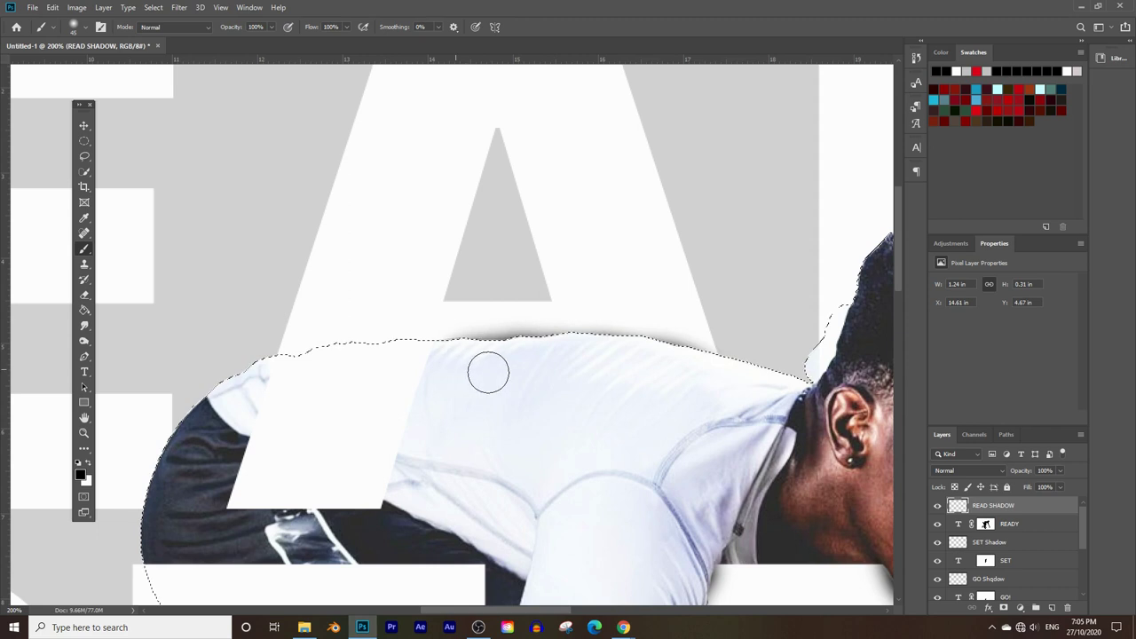
{"action": "left_click", "coordinate": [88, 29]}
{"action": "left_click", "coordinate": [2, 169]}
{"action": "mouse_move", "coordinate": [644, 373]}
{"action": "left_mouse_down"}
{"action": "mouse_move", "coordinate": [566, 359]}
{"action": "mouse_move", "coordinate": [499, 375]}
{"action": "mouse_move", "coordinate": [462, 370]}
{"action": "left_mouse_up"}
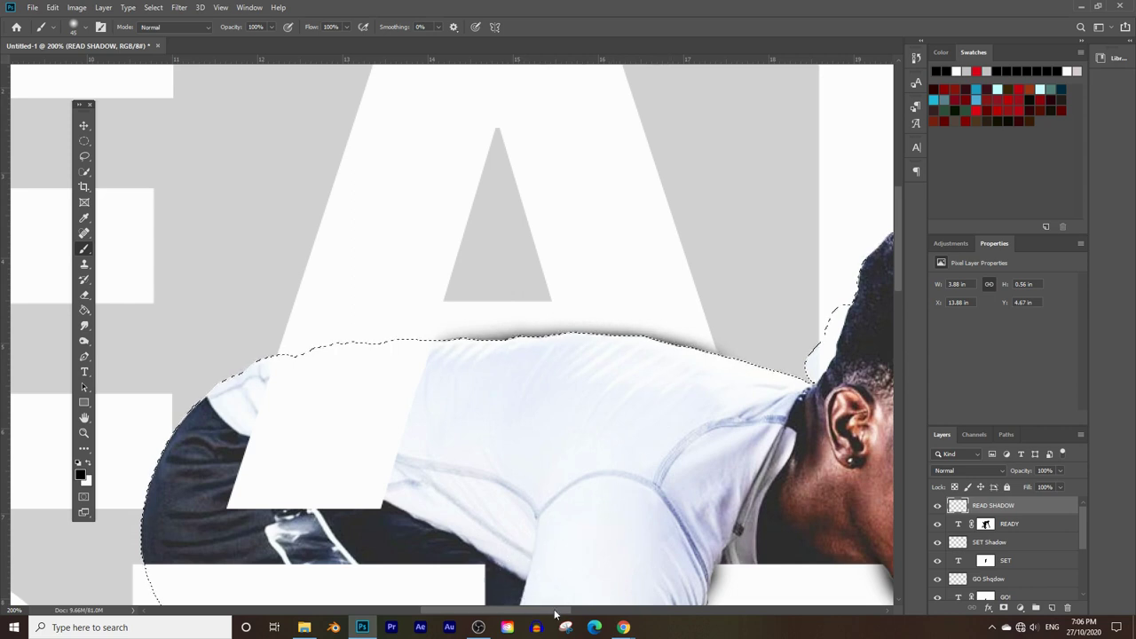
{"action": "left_click_drag", "start_coordinate": [555, 610], "coordinate": [586, 609]}
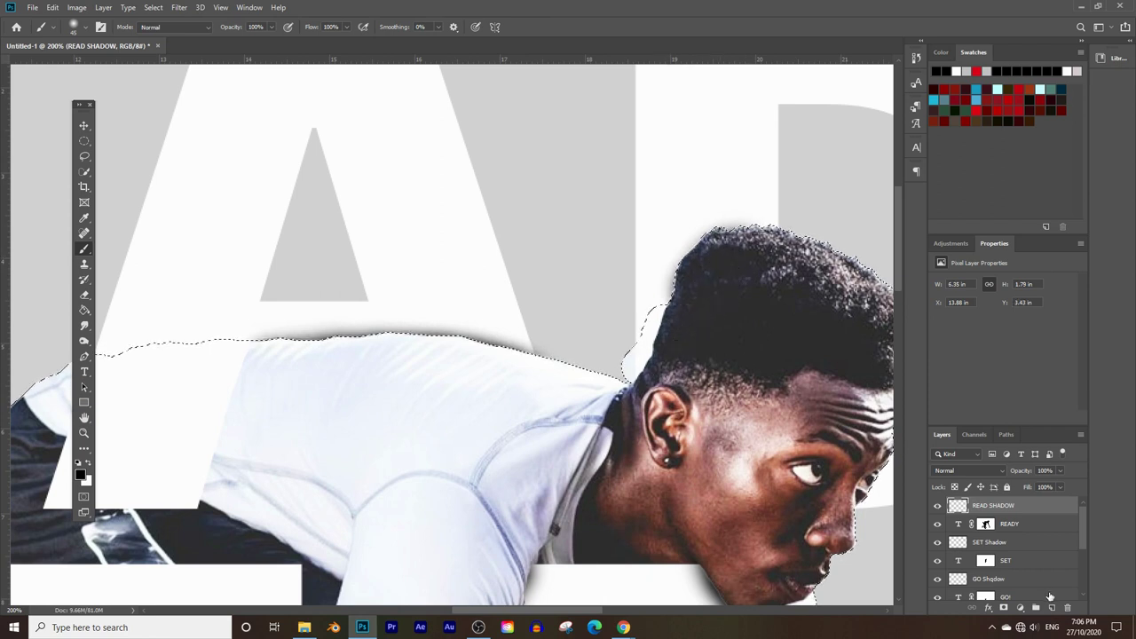
Clear the selection, target the image copy layer's mask and set the foreground colour to black.
{"action": "key", "text": "ctrl+d"}
{"action": "scroll", "coordinate": [1018, 557], "scroll_direction": "down", "scroll_amount": 3}
{"action": "left_click", "coordinate": [985, 536]}
{"action": "key", "text": "x"}
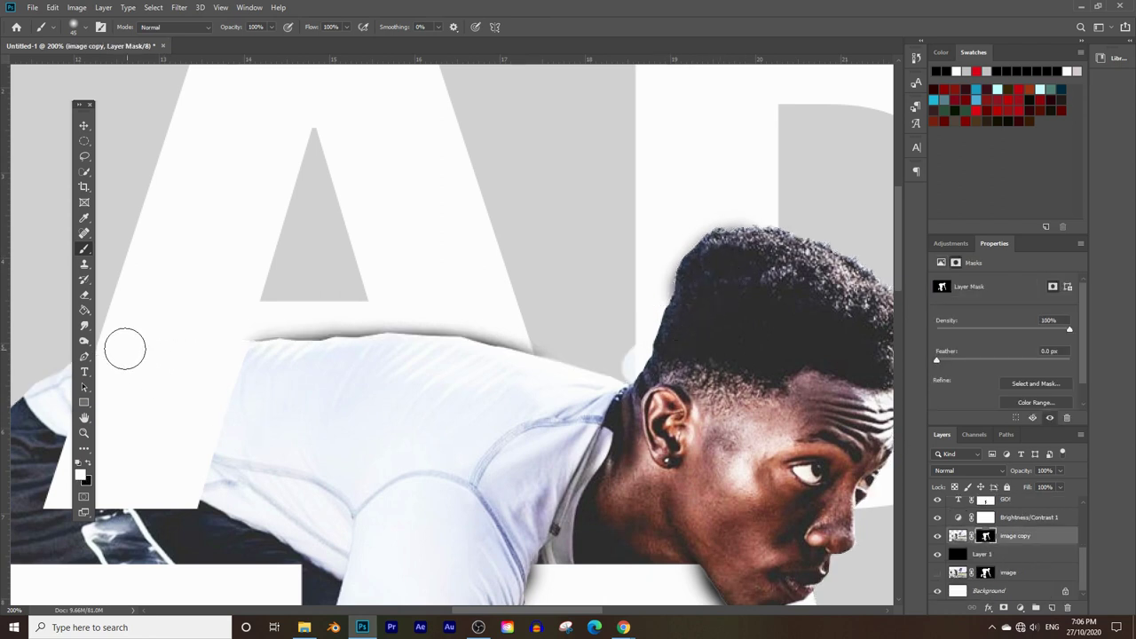
{"action": "left_click", "coordinate": [80, 475]}
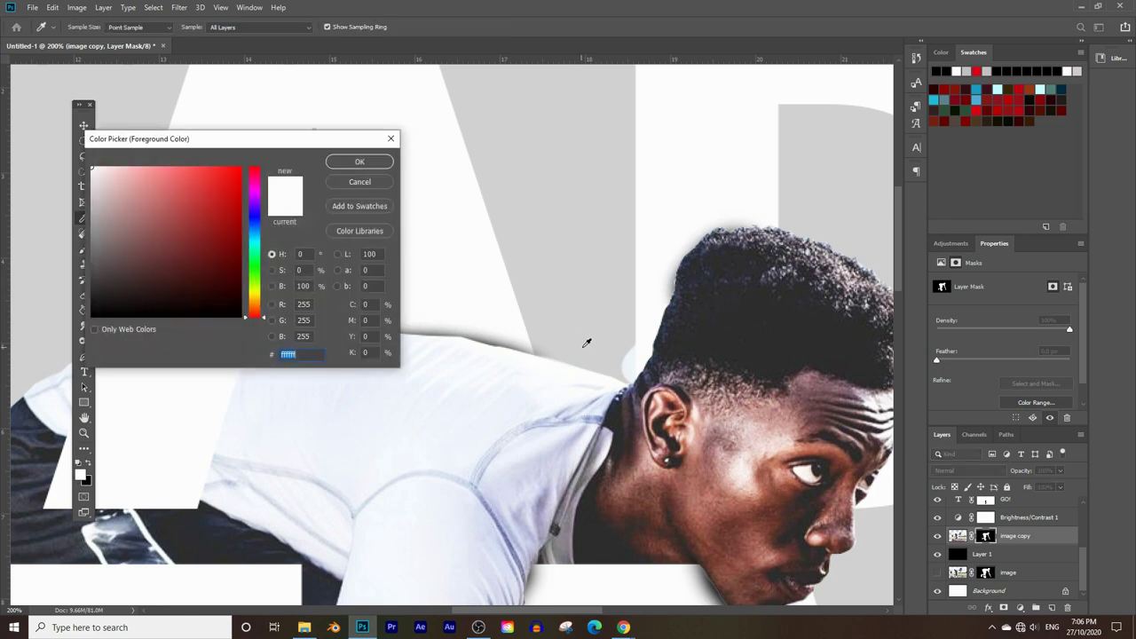
{"action": "left_click", "coordinate": [161, 317]}
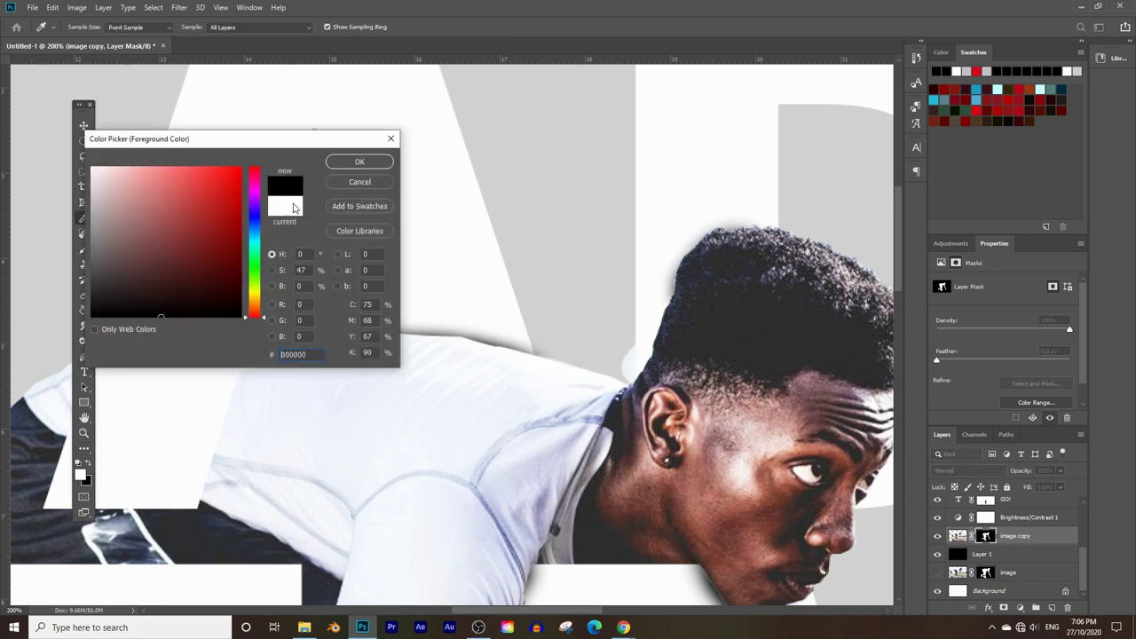
{"action": "left_click", "coordinate": [355, 163]}
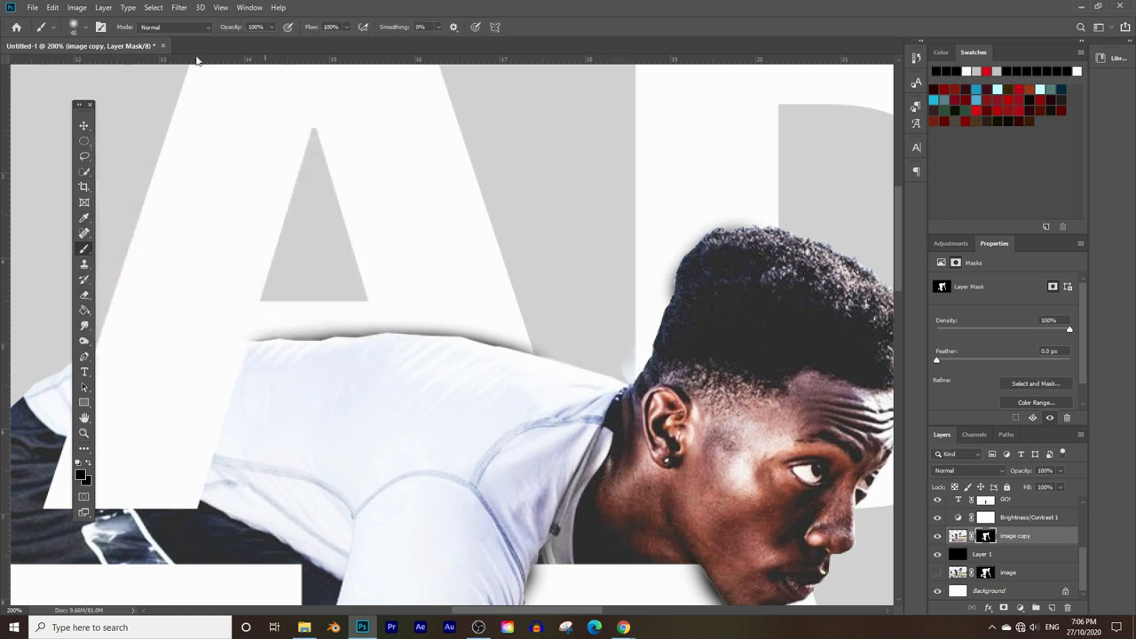
Paint out the leftover pale patch behind the runner's neck on the mask using a brush with 100% hardness.
{"action": "left_click", "coordinate": [86, 27]}
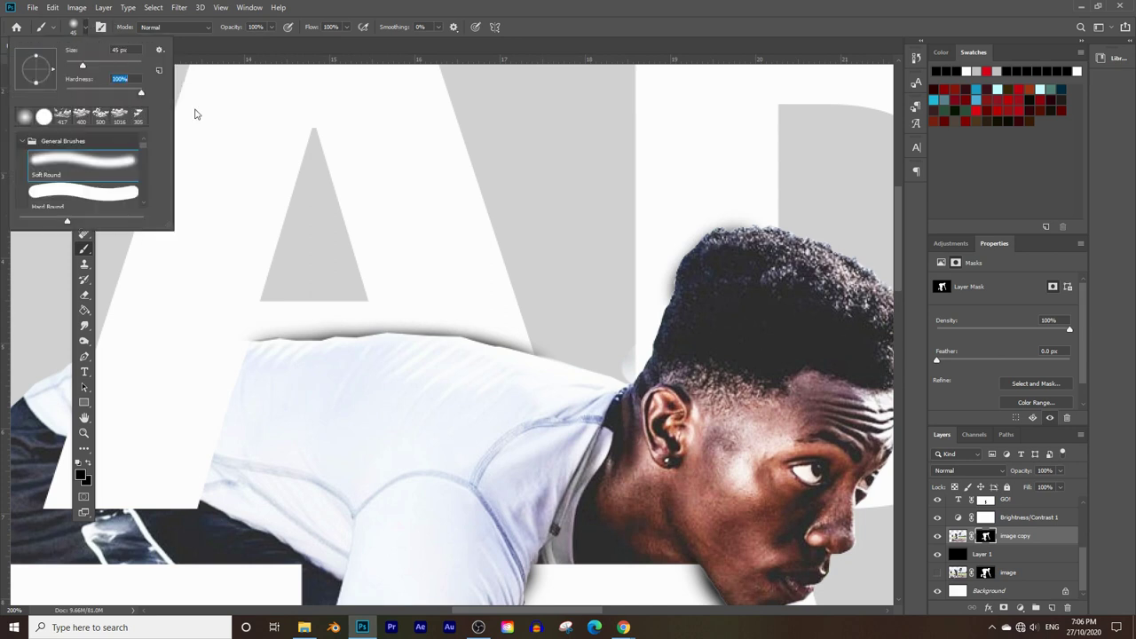
{"action": "key", "text": "Return"}
{"action": "key", "text": "bracketleft"}
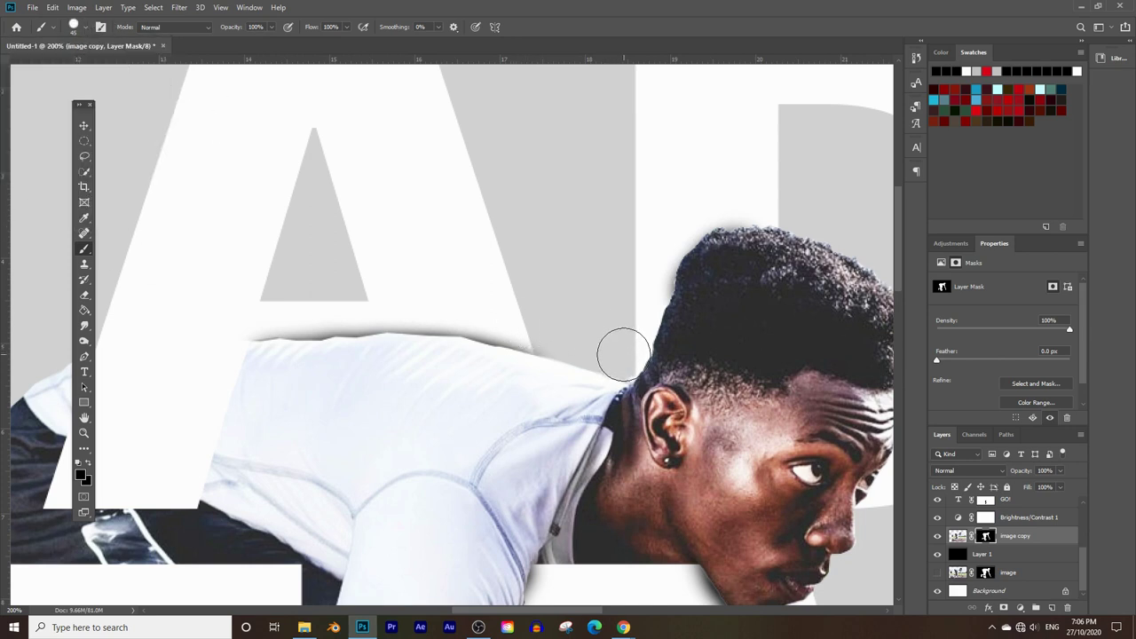
{"action": "key", "text": "bracketleft"}
Lower the READ SHADOW layer's opacity to 58%.
{"action": "key", "text": "z"}
{"action": "left_click", "coordinate": [543, 332], "text": "alt"}
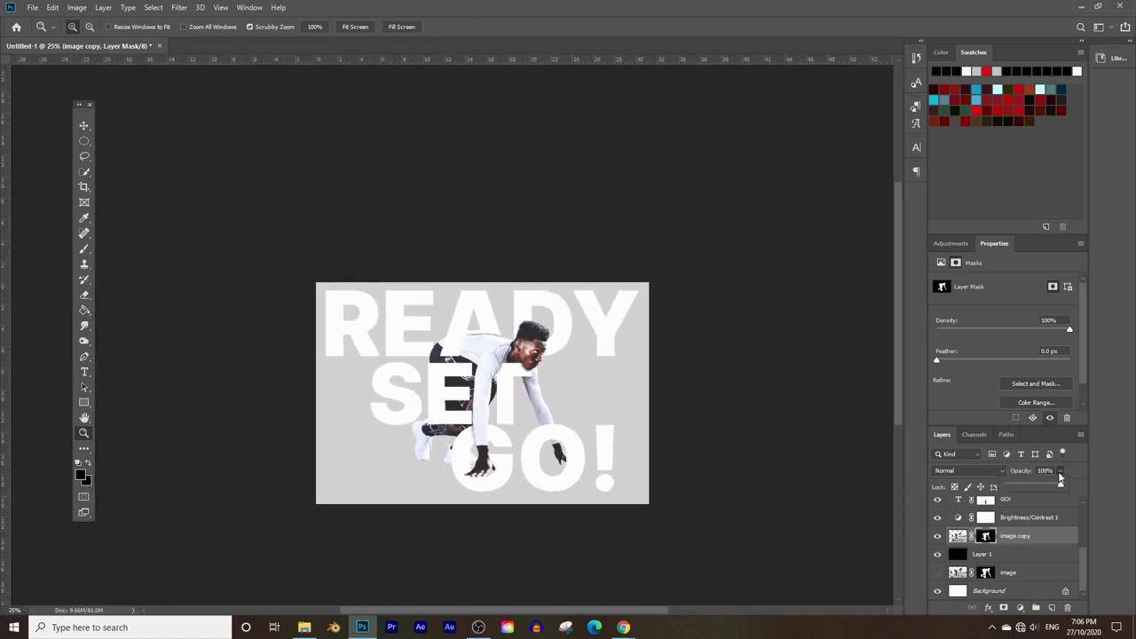
{"action": "key", "text": "alt+bracketright"}
{"action": "key", "text": "alt+bracketright"}
{"action": "key", "text": "alt+bracketright"}
{"action": "key", "text": "alt+bracketright"}
{"action": "key", "text": "alt+bracketright"}
{"action": "key", "text": "alt+bracketright"}
{"action": "key", "text": "alt+bracketright"}
{"action": "left_click_drag", "start_coordinate": [1061, 469], "coordinate": [1050, 481]}
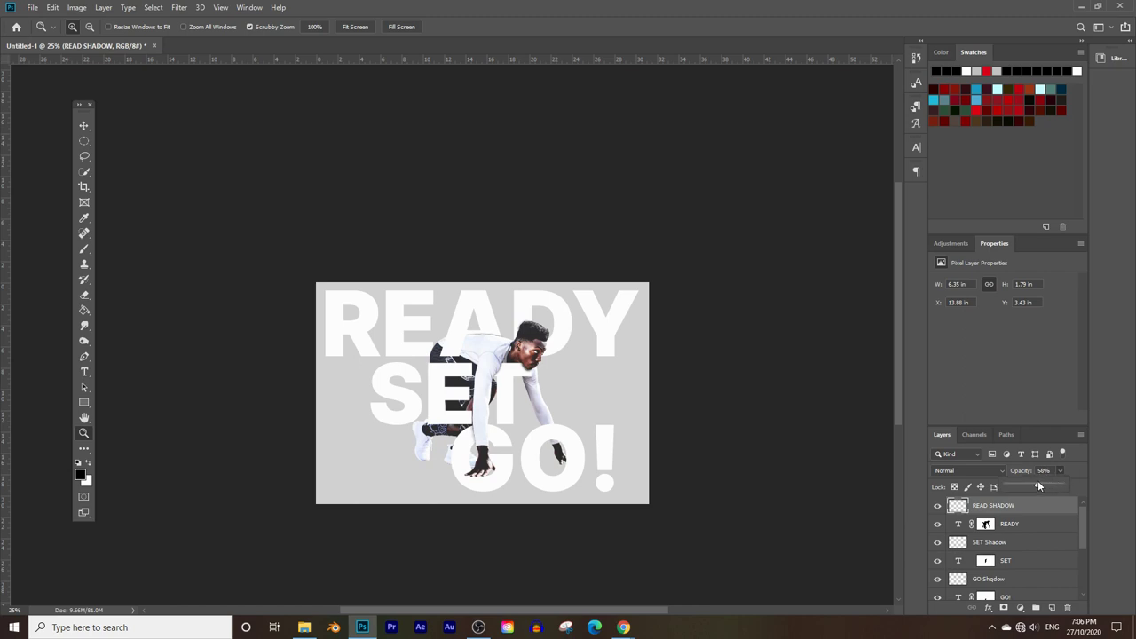
Load the outline of the READY text layer as a selection.
{"action": "left_click", "coordinate": [425, 278]}
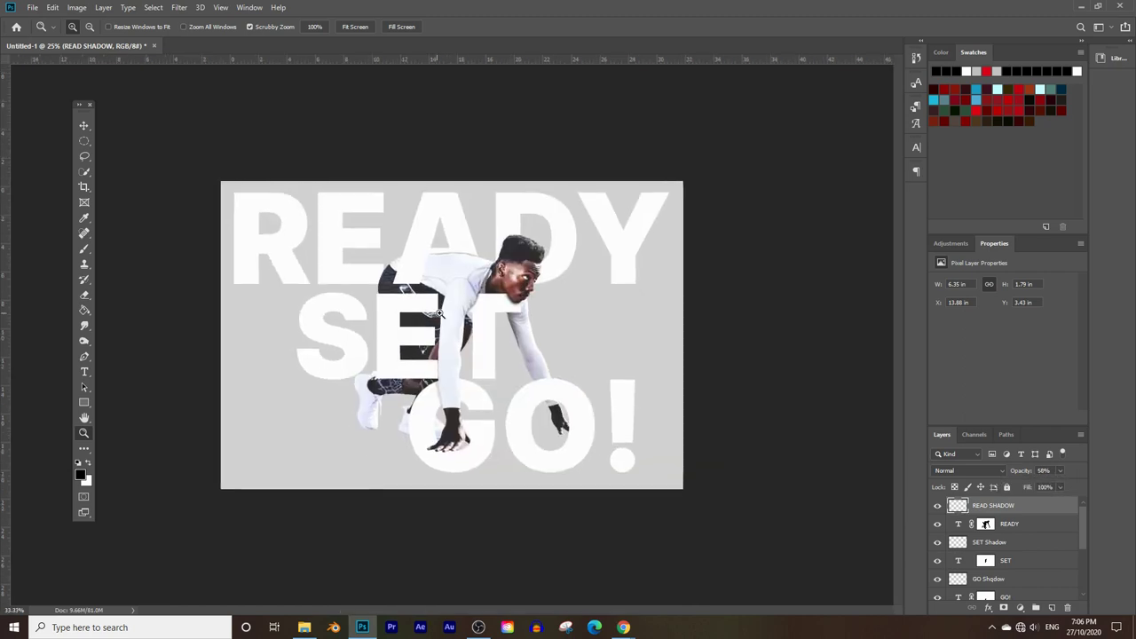
{"action": "left_click", "coordinate": [425, 278]}
{"action": "left_click", "coordinate": [359, 199]}
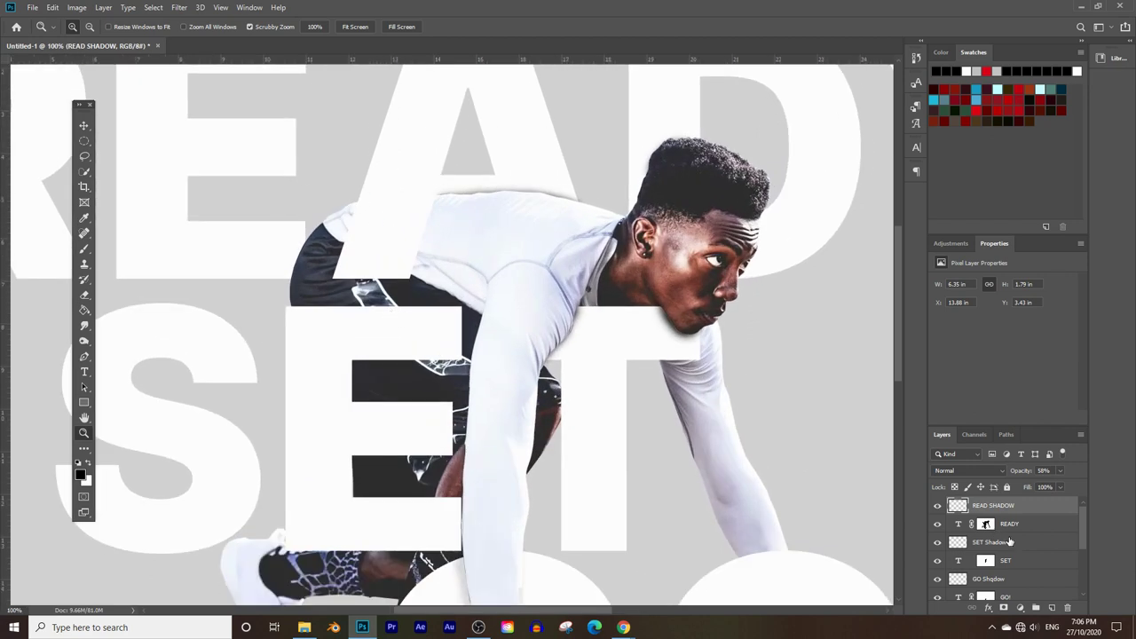
{"action": "left_click", "coordinate": [1011, 525]}
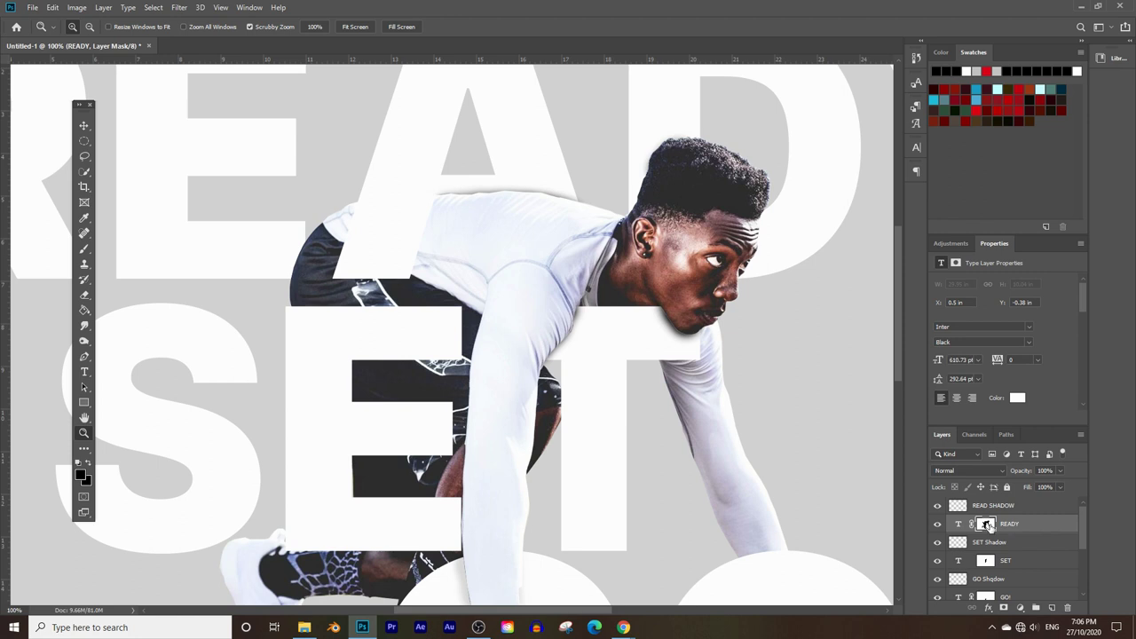
{"action": "left_click", "coordinate": [961, 525], "text": "ctrl"}
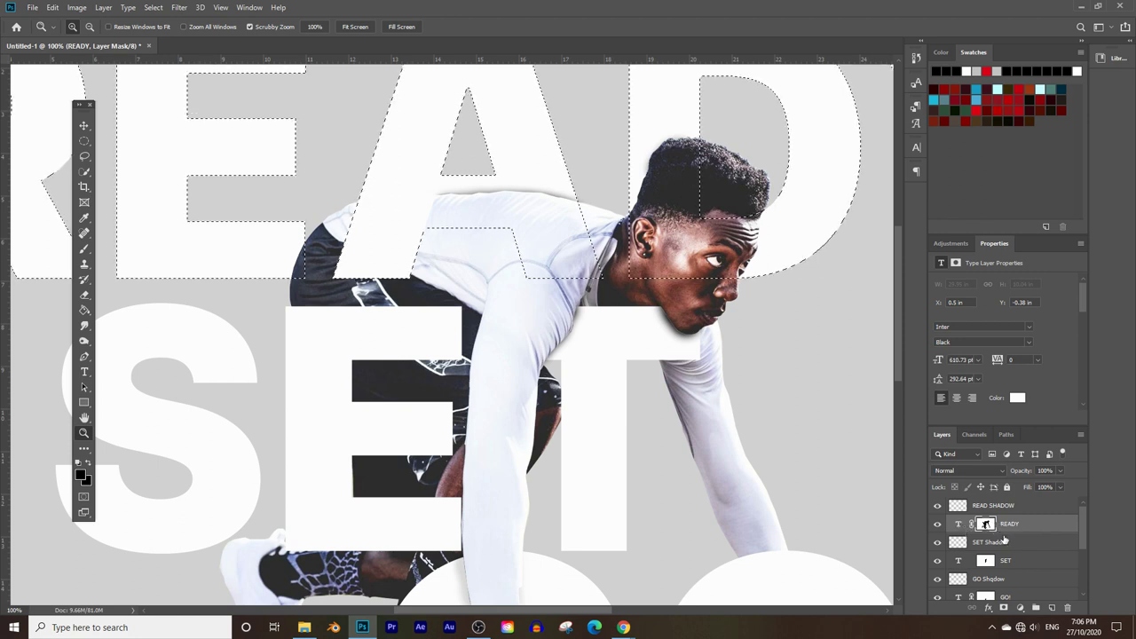
Create a new layer directly beneath the READY text and name it ready shaodow.
{"action": "left_click", "coordinate": [998, 543]}
{"action": "left_click", "coordinate": [1053, 608]}
{"action": "double_click", "coordinate": [988, 542]}
{"action": "type", "text": "ready"}
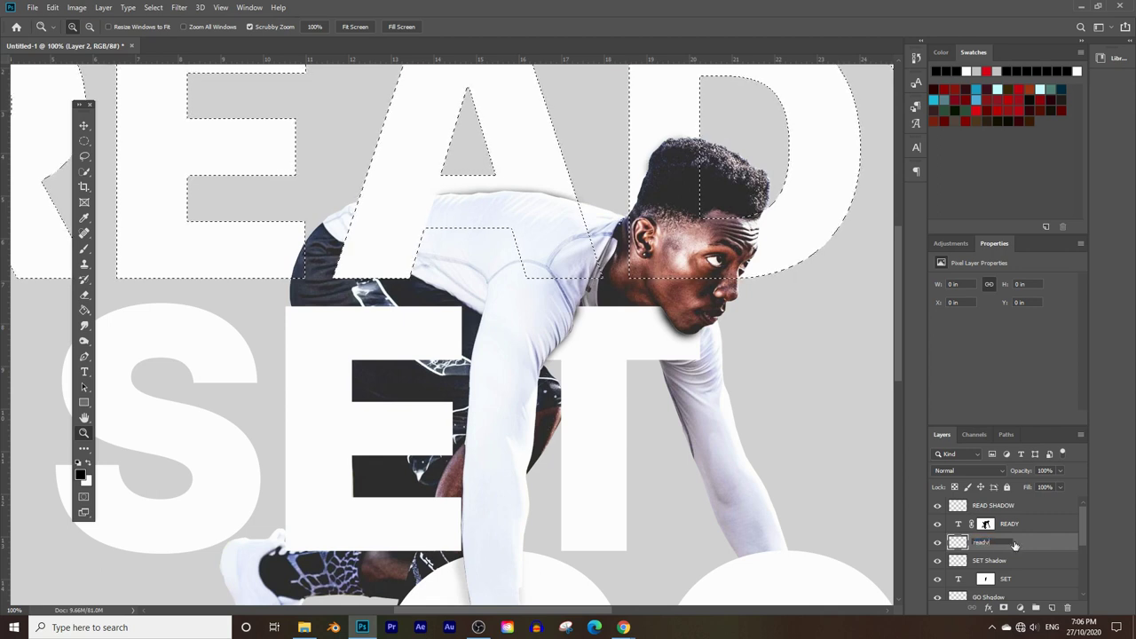
{"action": "type", "text": " shadow"}
{"action": "key", "text": "Return"}
Invert the READY selection and try a black brush stroke along the inner edge of the A's left leg.
{"action": "scroll", "coordinate": [462, 266], "scroll_direction": "up", "scroll_amount": 4}
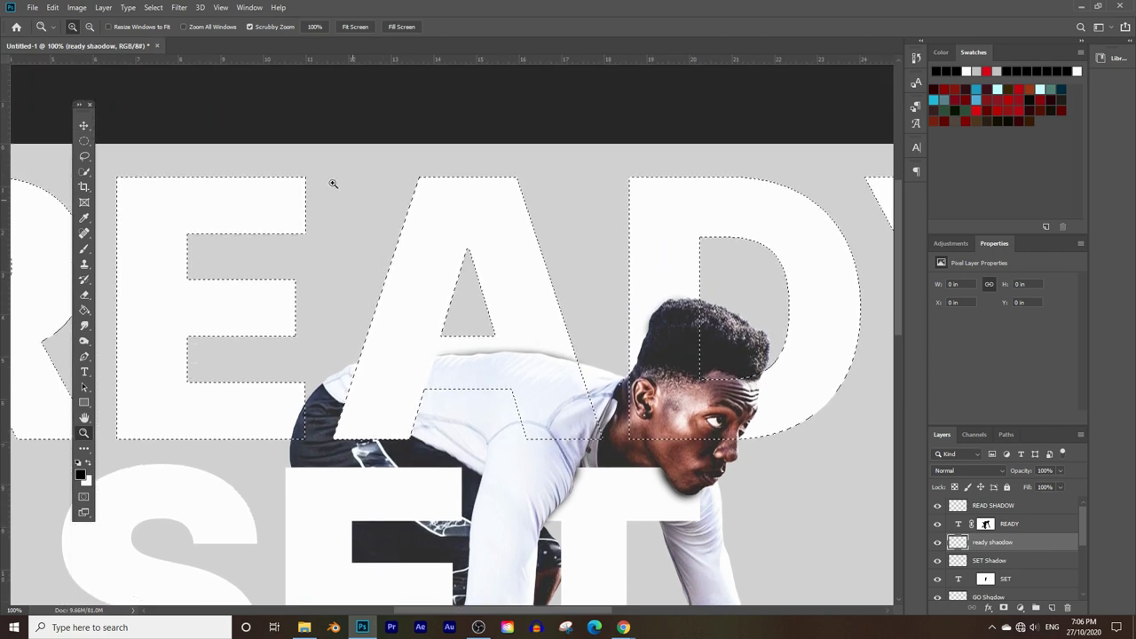
{"action": "left_click", "coordinate": [154, 7]}
{"action": "left_click", "coordinate": [164, 54]}
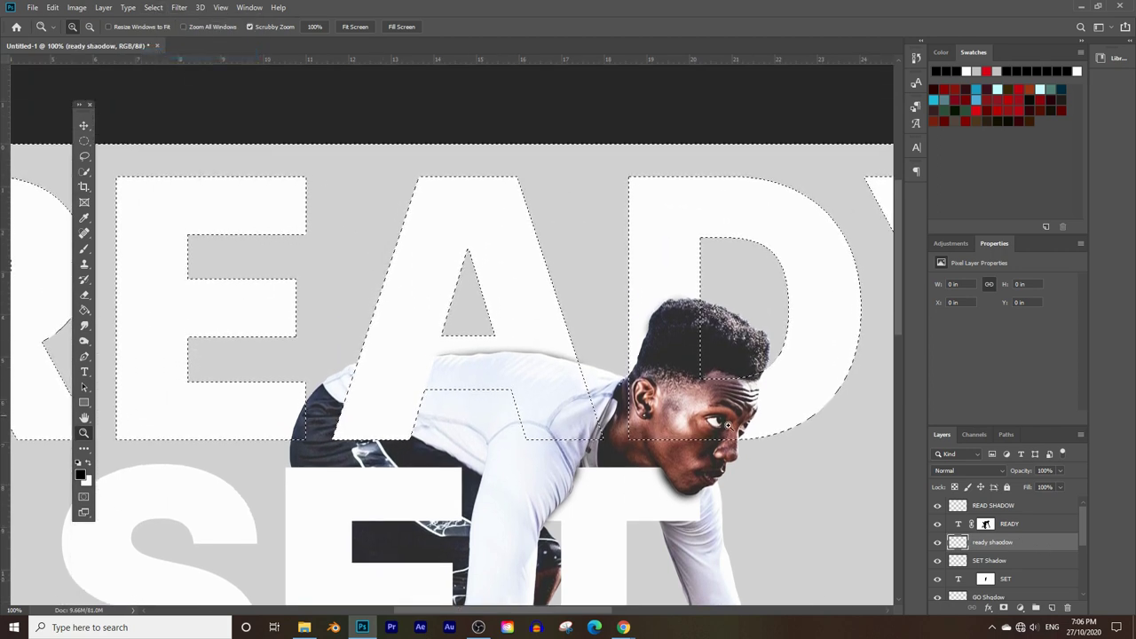
{"action": "left_click", "coordinate": [85, 250]}
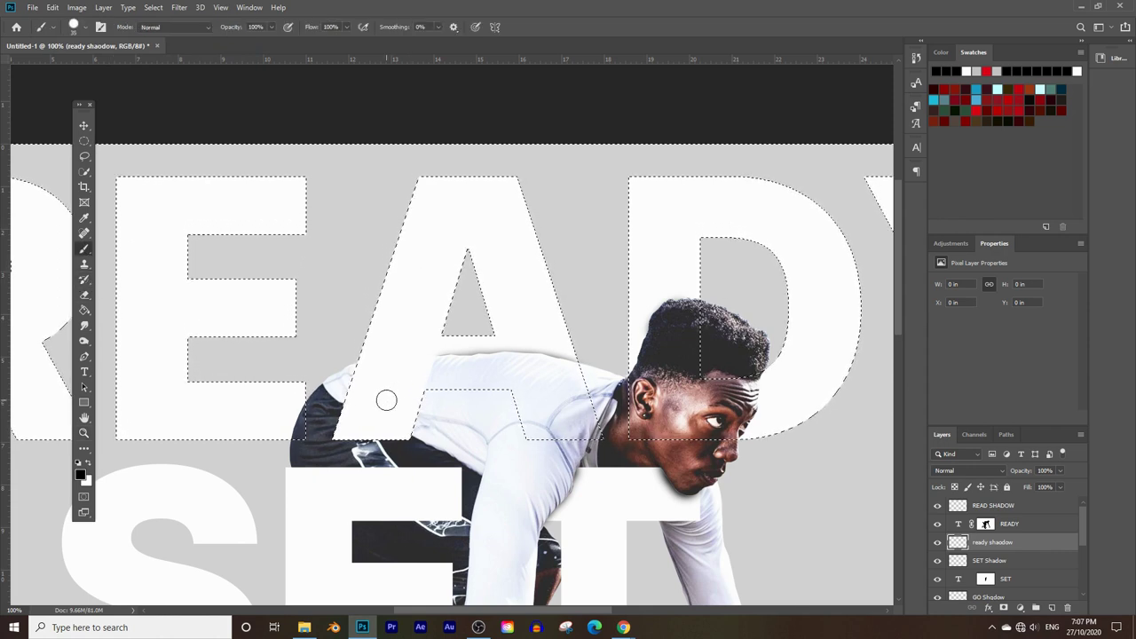
{"action": "left_click_drag", "start_coordinate": [396, 416], "coordinate": [381, 385]}
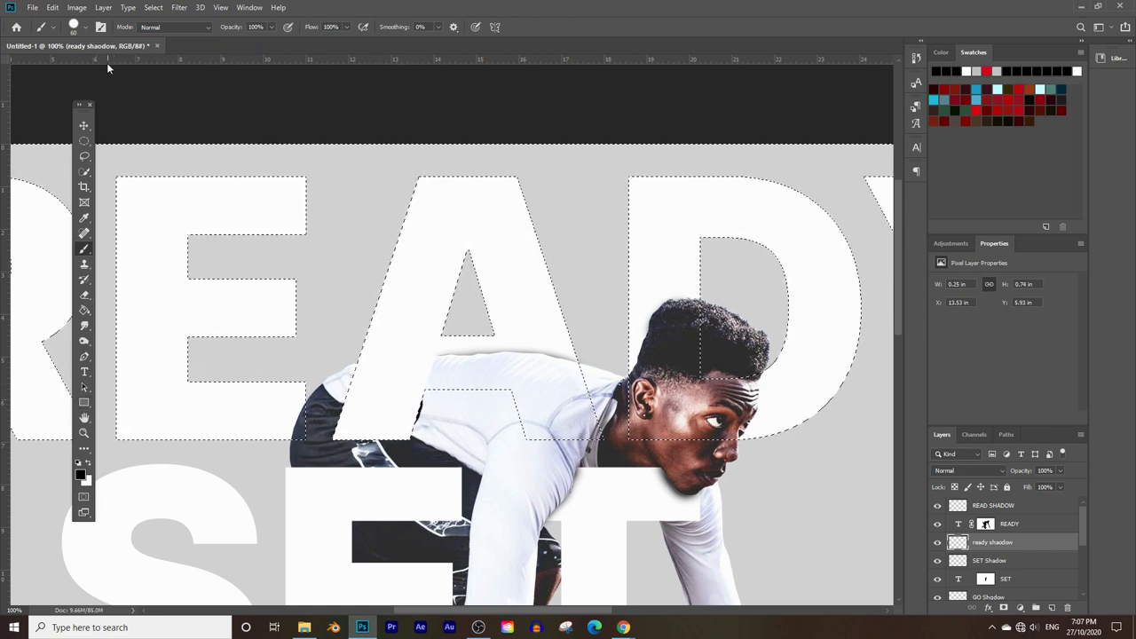
Soften the 60 px brush to 0% hardness and remove the hard-edged stroke beside the A.
{"action": "left_click", "coordinate": [80, 27]}
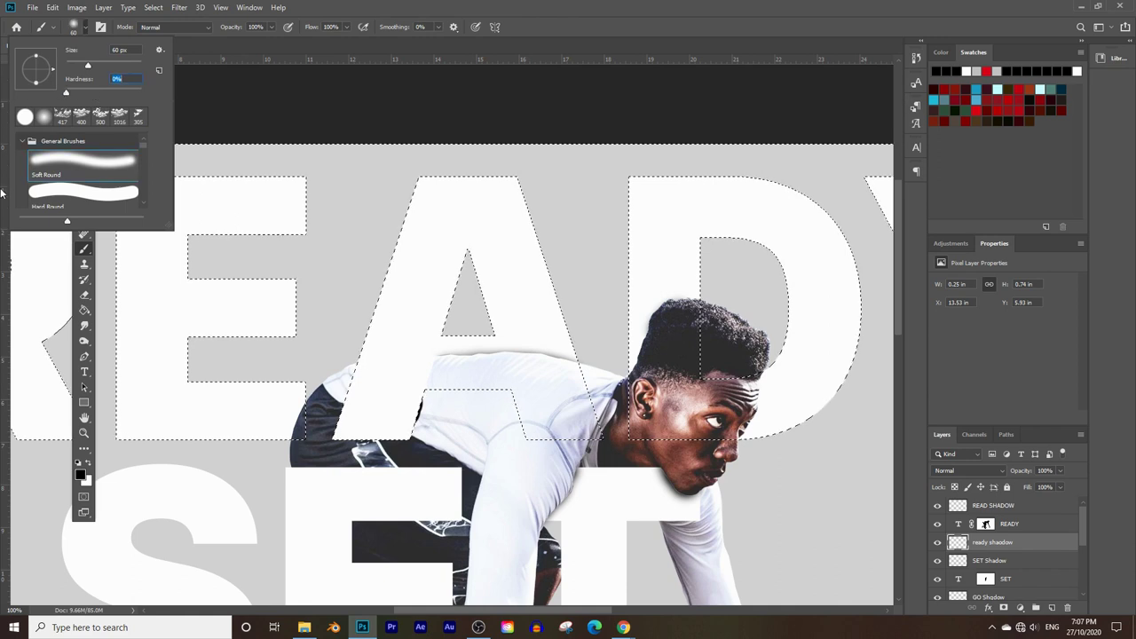
{"action": "key", "text": "Escape"}
{"action": "key", "text": "z"}
{"action": "left_click", "coordinate": [426, 407]}
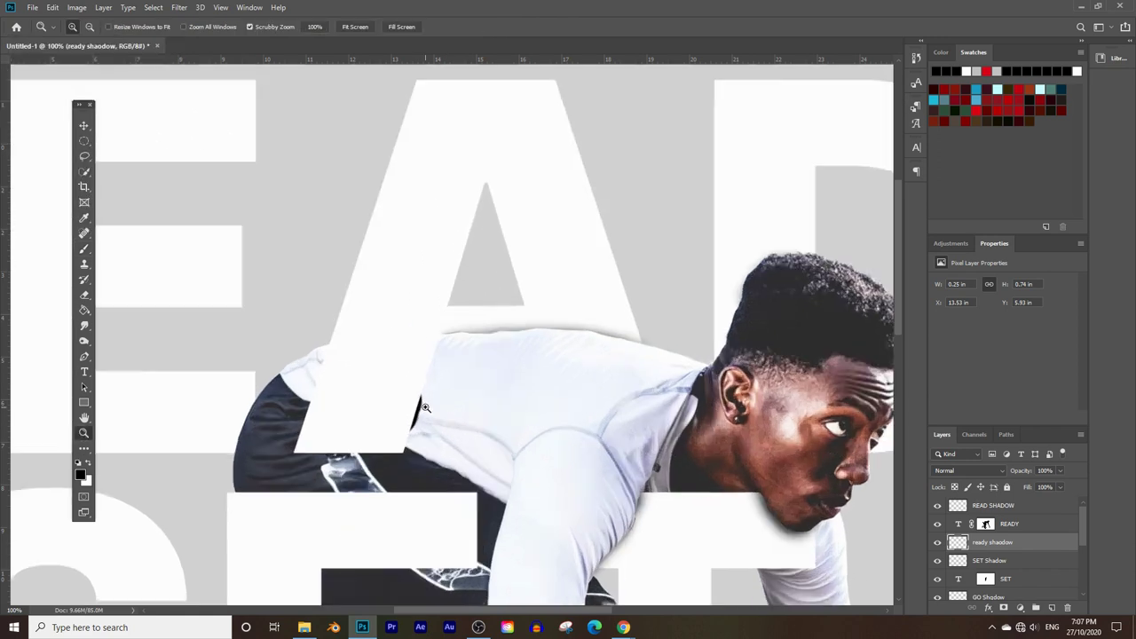
{"action": "left_click", "coordinate": [425, 407]}
{"action": "key", "text": "ctrl+x"}
{"action": "key", "text": "Delete"}
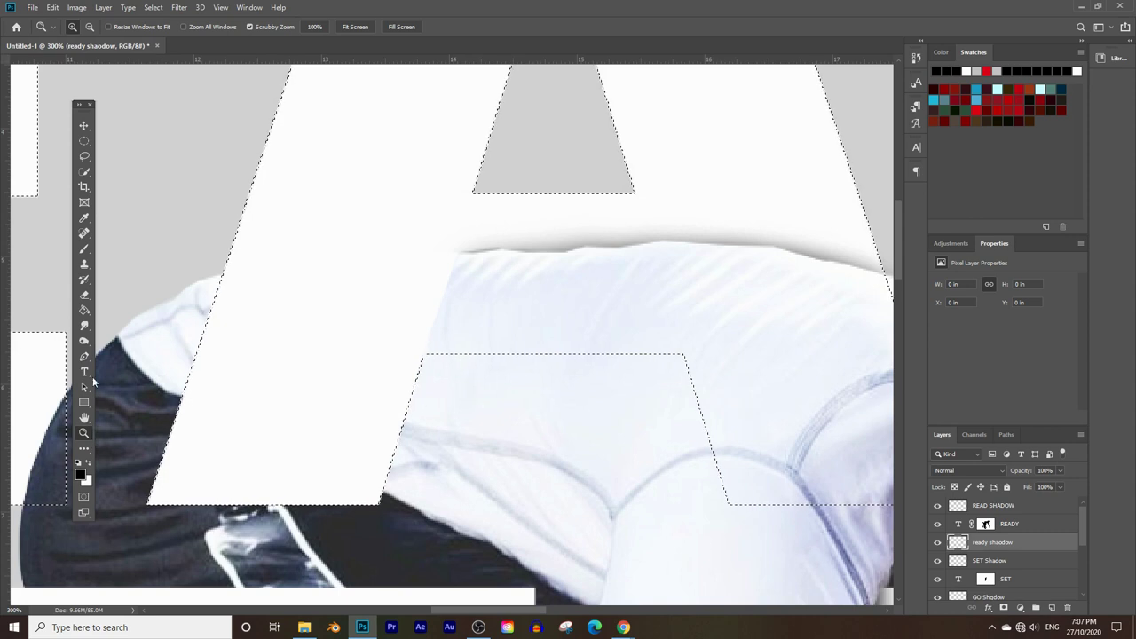
Paint soft black shadows on the runner's shirt and shorts along both edges of the A's left leg.
{"action": "left_click", "coordinate": [84, 249]}
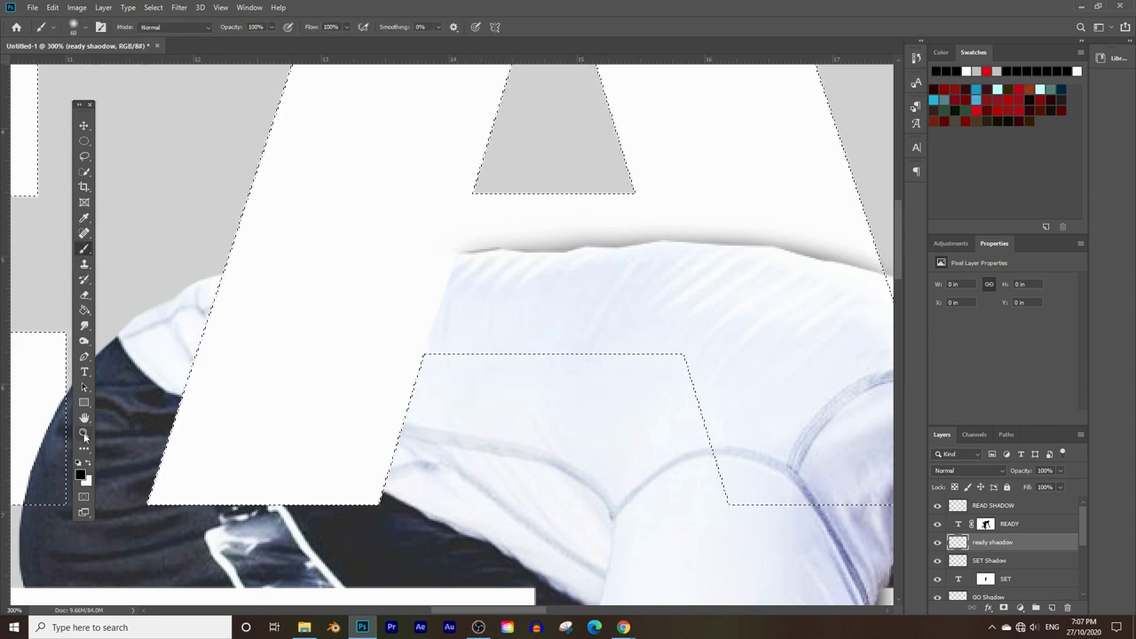
{"action": "key", "text": "z"}
{"action": "scroll", "coordinate": [414, 293], "scroll_direction": "down", "scroll_amount": 5}
{"action": "scroll", "coordinate": [430, 277], "scroll_direction": "up", "scroll_amount": 8}
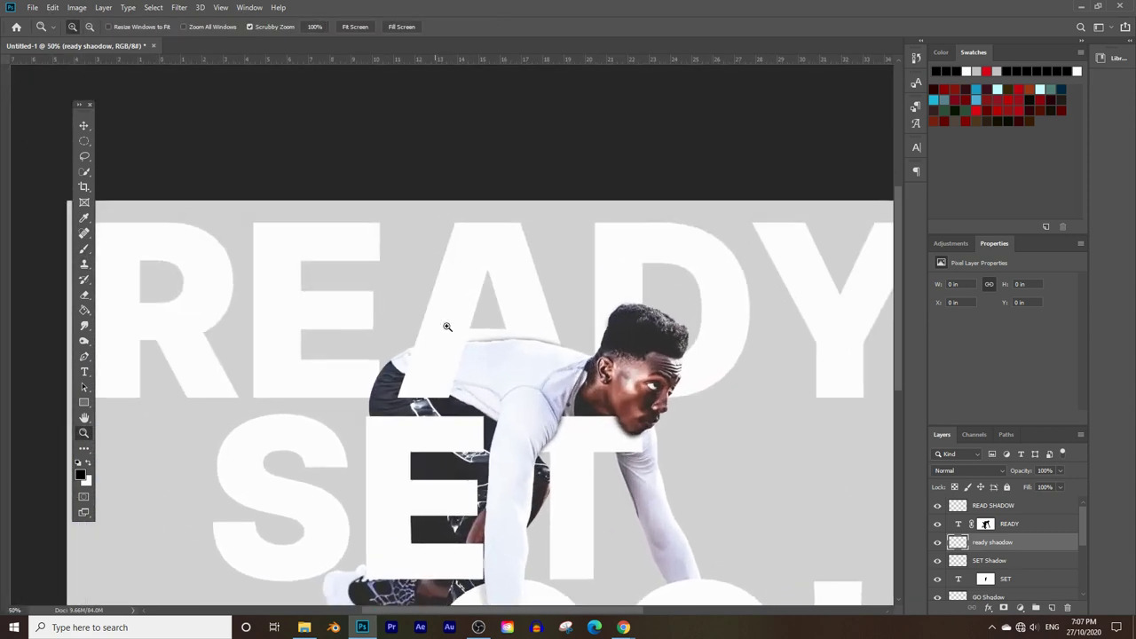
{"action": "left_click", "coordinate": [84, 248]}
{"action": "mouse_move", "coordinate": [398, 365]}
{"action": "left_mouse_down"}
{"action": "mouse_move", "coordinate": [368, 431]}
{"action": "mouse_move", "coordinate": [392, 420]}
{"action": "mouse_move", "coordinate": [378, 433]}
{"action": "mouse_move", "coordinate": [229, 424]}
{"action": "mouse_move", "coordinate": [343, 421]}
{"action": "mouse_move", "coordinate": [275, 365]}
{"action": "mouse_move", "coordinate": [300, 274]}
{"action": "mouse_move", "coordinate": [259, 335]}
{"action": "mouse_move", "coordinate": [265, 371]}
{"action": "mouse_move", "coordinate": [240, 427]}
{"action": "mouse_move", "coordinate": [314, 418]}
{"action": "left_mouse_up"}
{"action": "scroll", "coordinate": [374, 462], "scroll_direction": "up", "scroll_amount": 4}
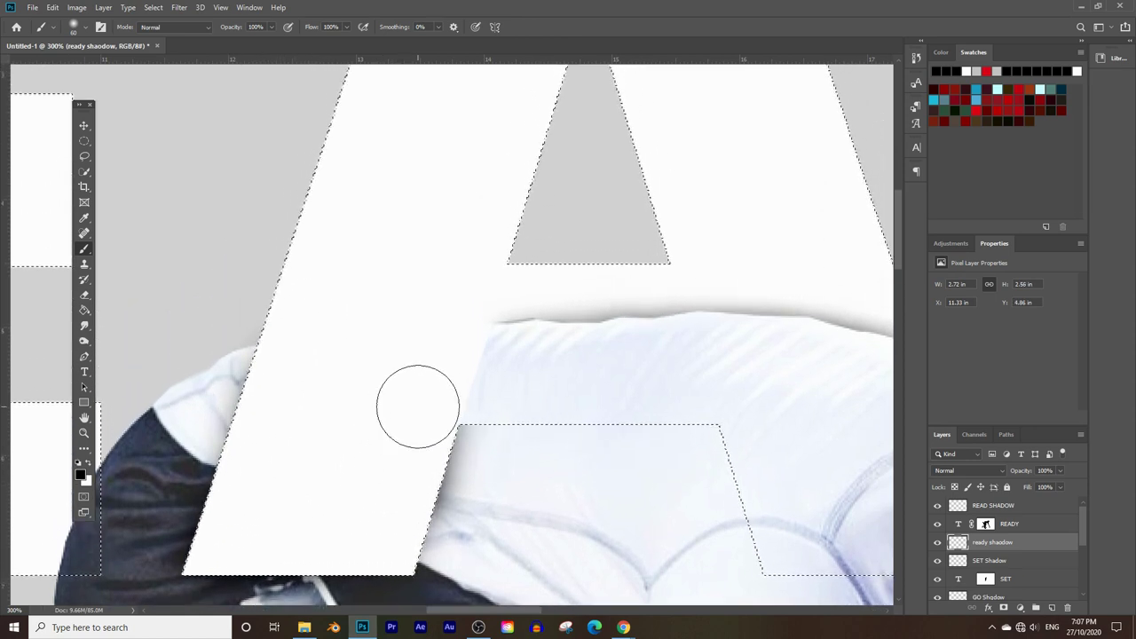
{"action": "left_click_drag", "start_coordinate": [472, 363], "coordinate": [701, 345]}
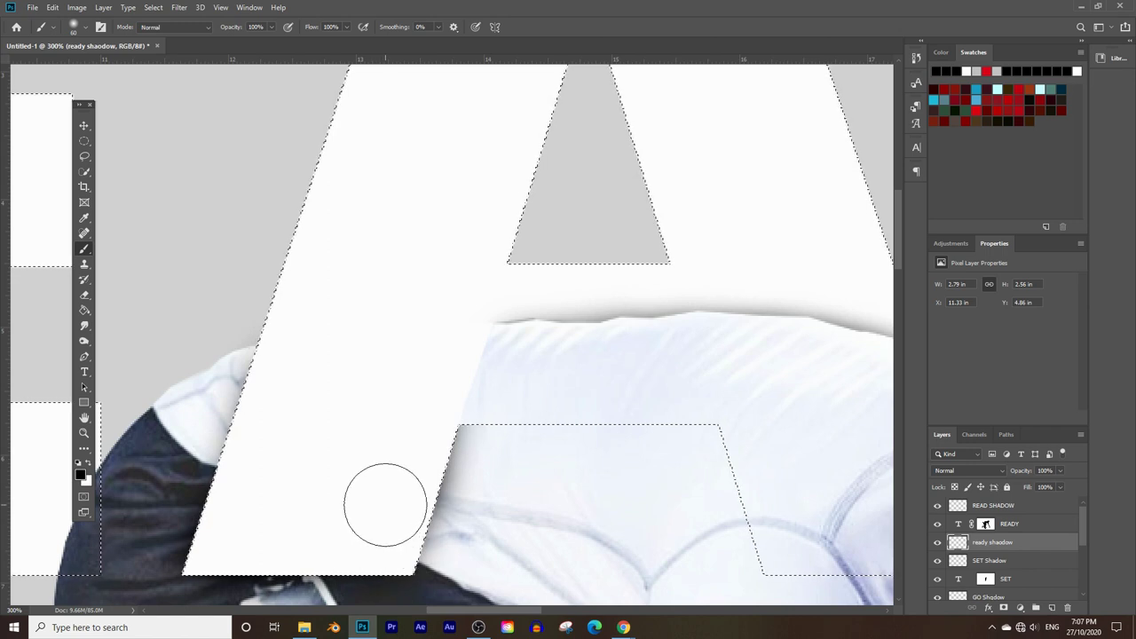
Deselect and extend the soft shadow along the A's left leg up to the top of the runner's back.
{"action": "key", "text": "ctrl+d"}
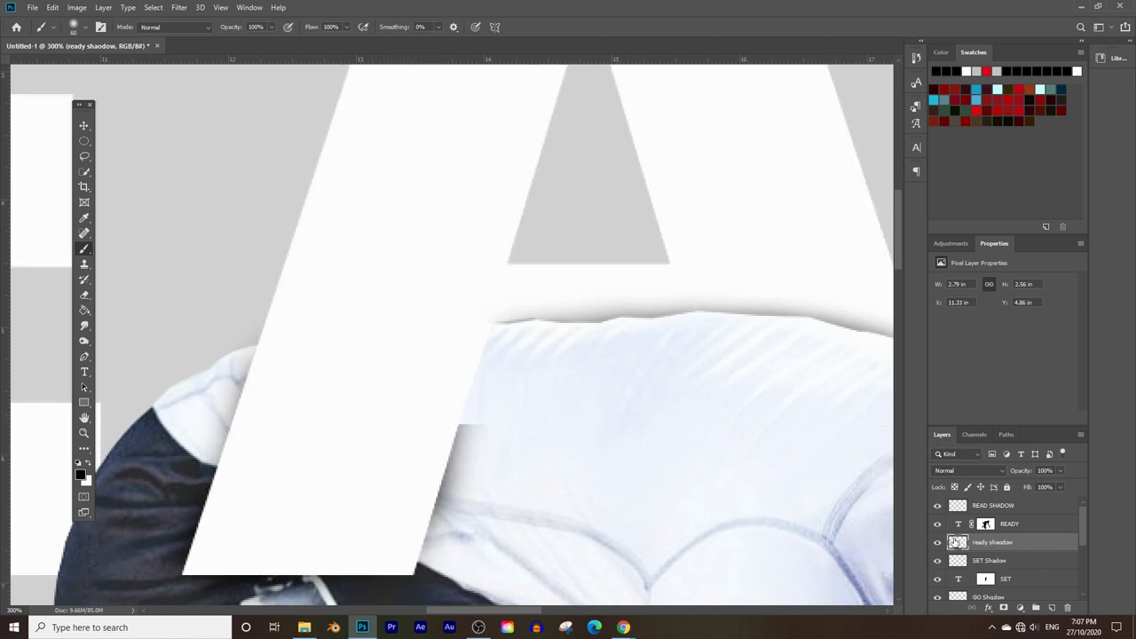
{"action": "left_click_drag", "start_coordinate": [449, 394], "coordinate": [421, 400]}
{"action": "mouse_move", "coordinate": [423, 358]}
{"action": "left_mouse_down"}
{"action": "mouse_move", "coordinate": [426, 335]}
{"action": "mouse_move", "coordinate": [420, 378]}
{"action": "left_mouse_up"}
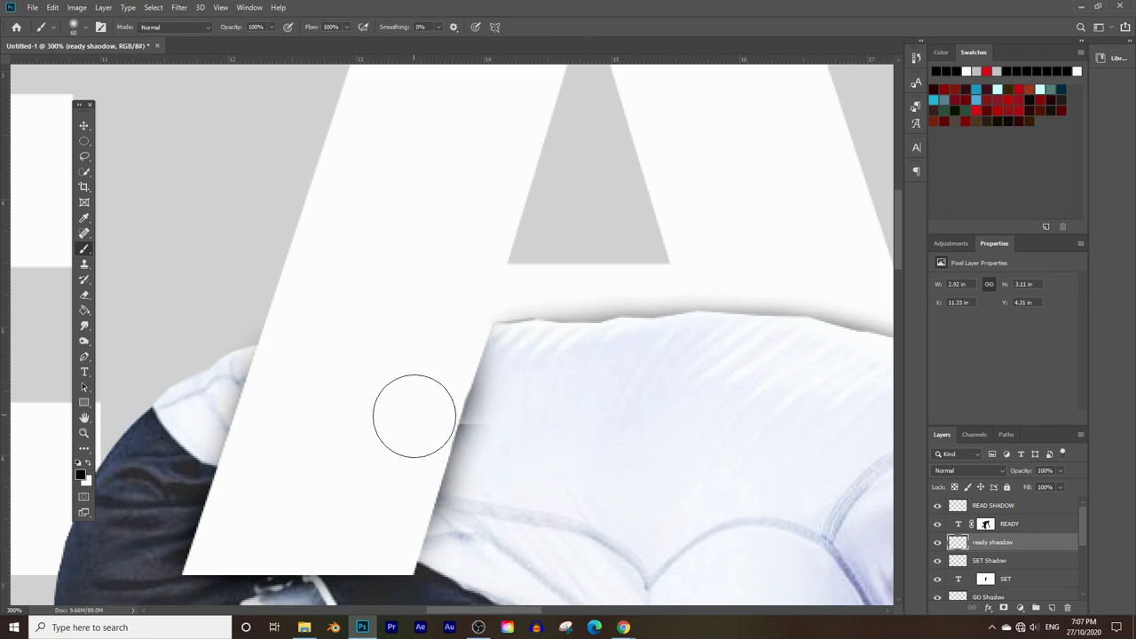
Lower the opacity of the shadow layer beneath READY to 46% and check the whole poster.
{"action": "left_click", "coordinate": [84, 433]}
{"action": "left_click", "coordinate": [507, 405], "text": "alt"}
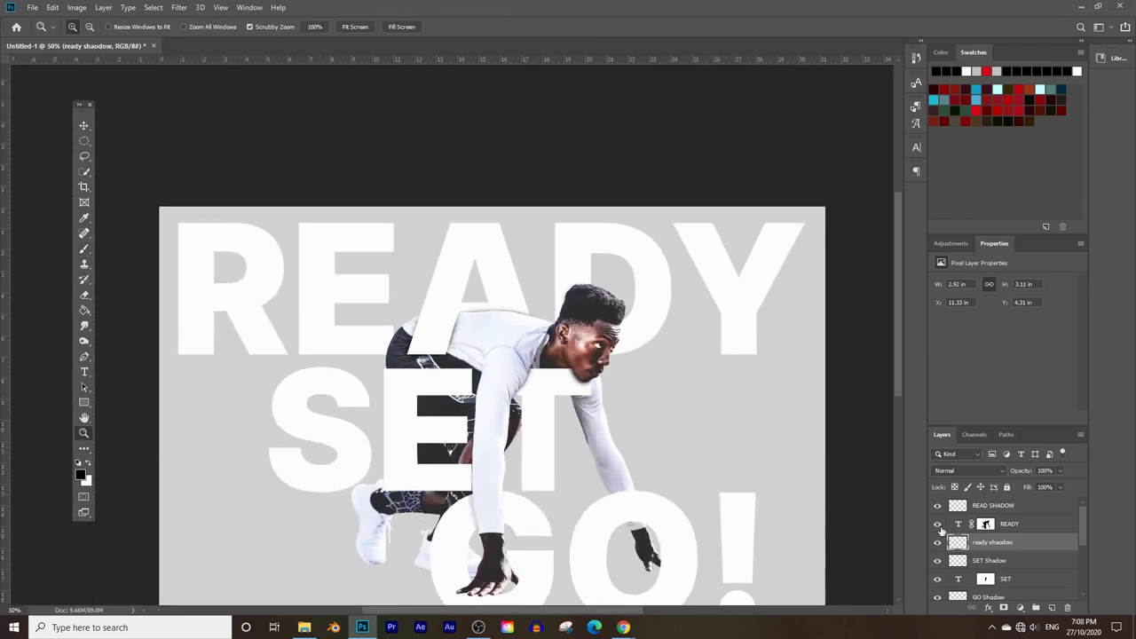
{"action": "left_click", "coordinate": [1060, 470]}
{"action": "left_click_drag", "start_coordinate": [1043, 487], "coordinate": [1035, 487]}
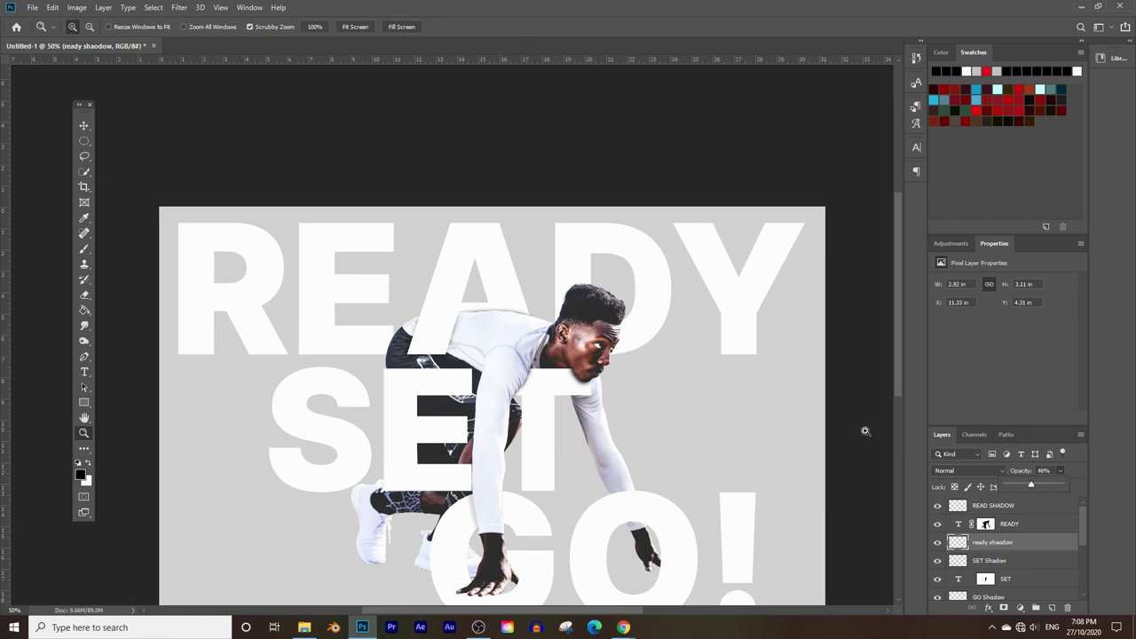
{"action": "left_click", "coordinate": [484, 370], "text": "alt"}
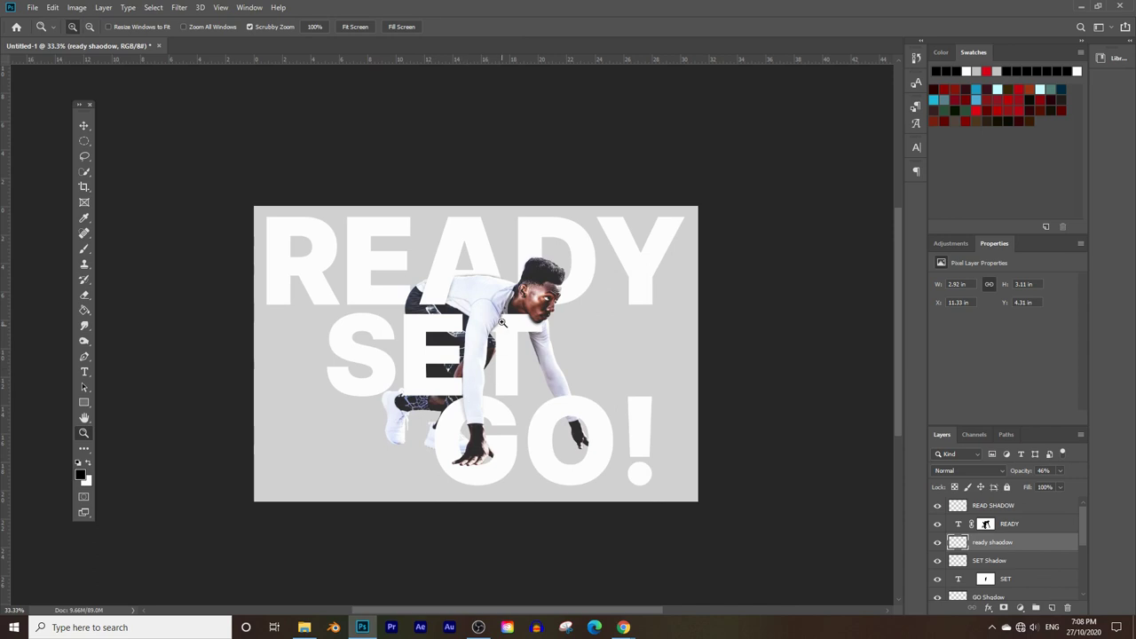